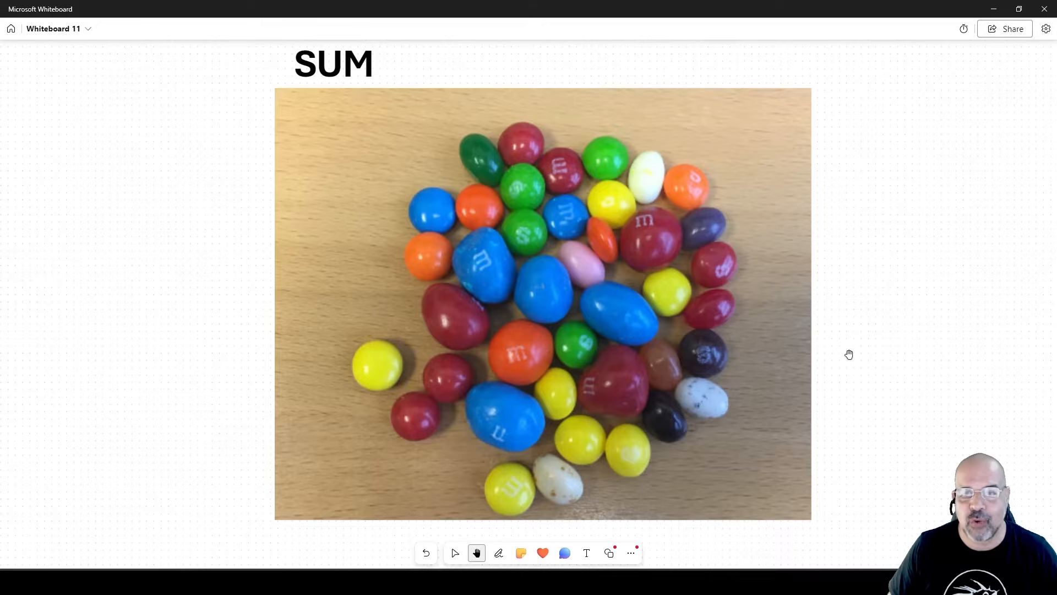
- Review the candy illustrations for SUM, SUMIF and SUMIF (ORing) across the whiteboard
{"action": "scroll", "coordinate": [849, 354], "scroll_direction": "right", "scroll_amount": 2}
{"action": "scroll", "coordinate": [849, 354], "scroll_direction": "right", "scroll_amount": 10}
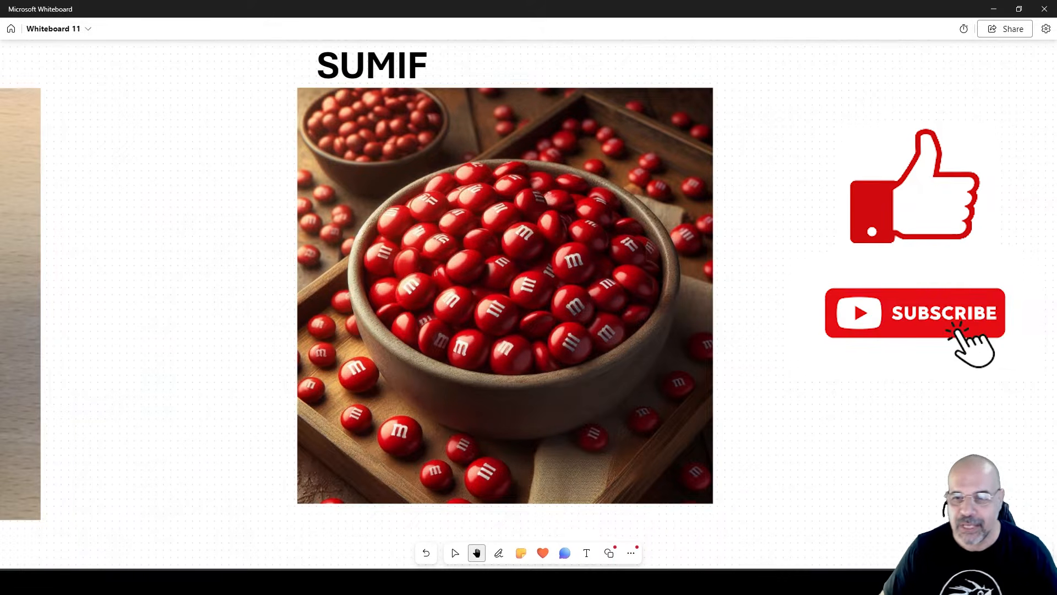
{"action": "scroll", "coordinate": [831, 358], "scroll_direction": "right", "scroll_amount": 10}
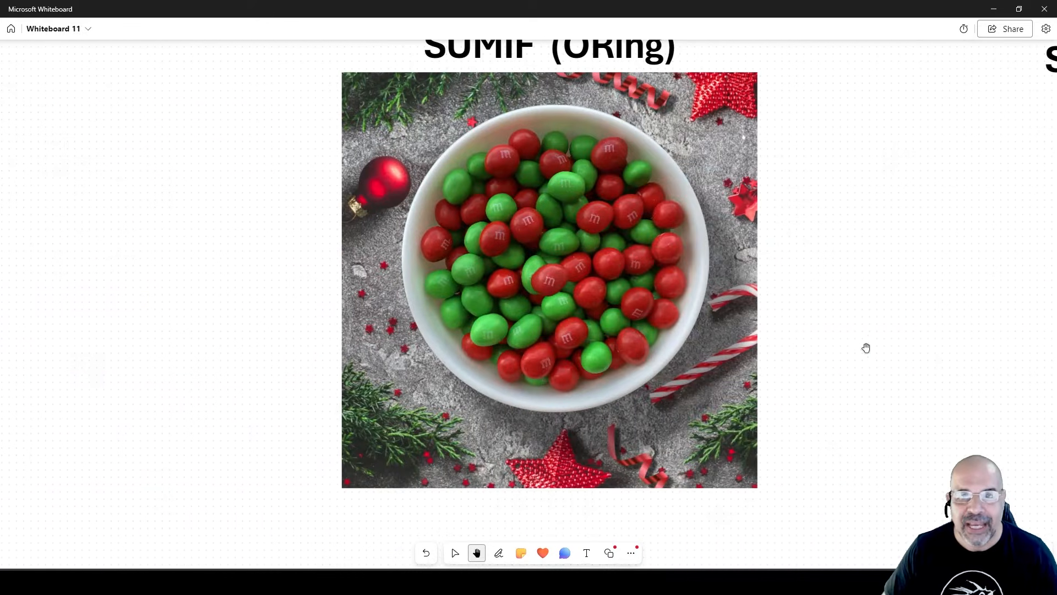
{"action": "left_click_drag", "start_coordinate": [884, 323], "coordinate": [854, 342]}
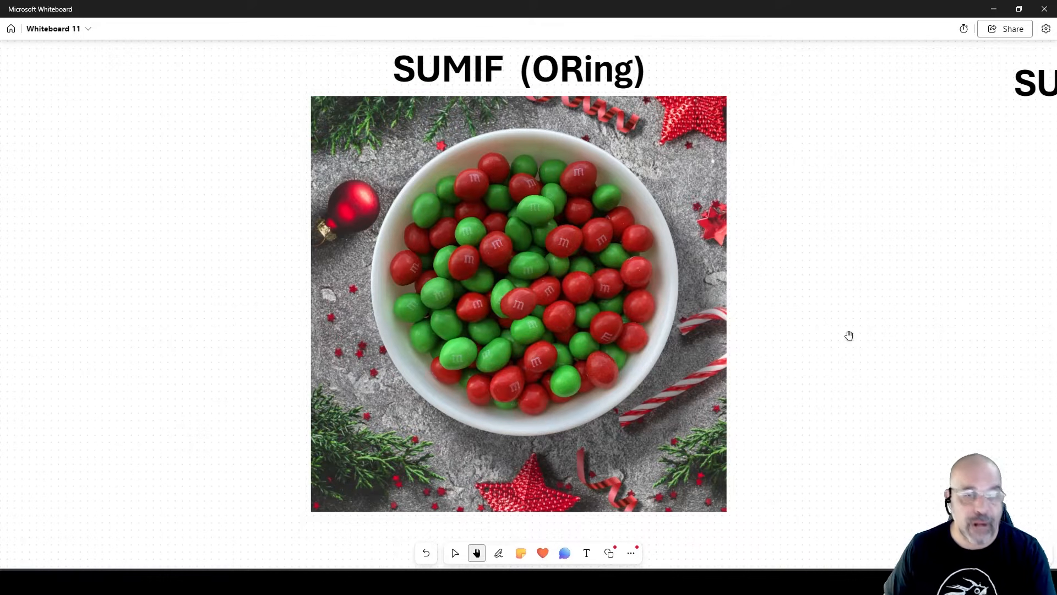
{"action": "scroll", "coordinate": [849, 335], "scroll_direction": "right", "scroll_amount": 13}
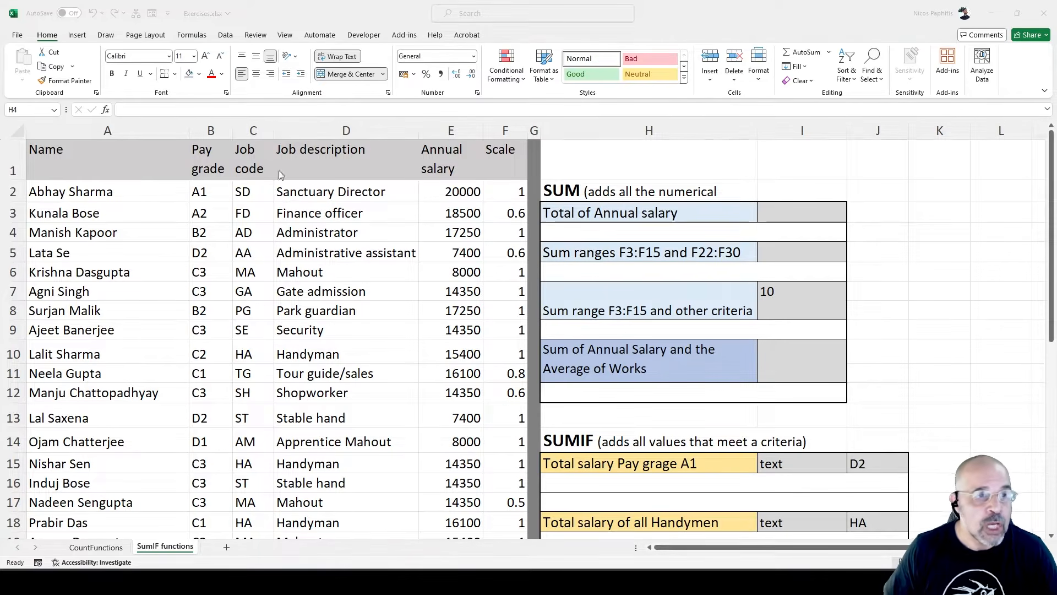
- Examine the Name, Pay grade, Job code and Job description columns of the staff table on the SumIF functions sheet
{"action": "left_click", "coordinate": [112, 196]}
{"action": "left_click_drag", "start_coordinate": [111, 195], "coordinate": [123, 397]}
{"action": "left_click", "coordinate": [218, 128]}
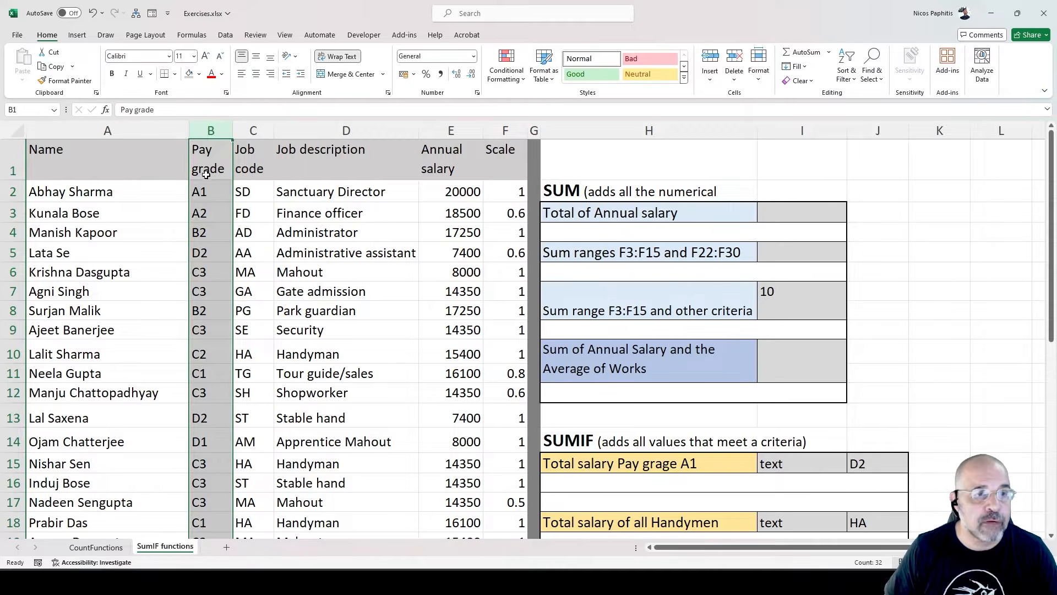
{"action": "left_click", "coordinate": [216, 210]}
{"action": "left_click_drag", "start_coordinate": [218, 193], "coordinate": [217, 397]}
{"action": "left_click_drag", "start_coordinate": [242, 196], "coordinate": [243, 464]}
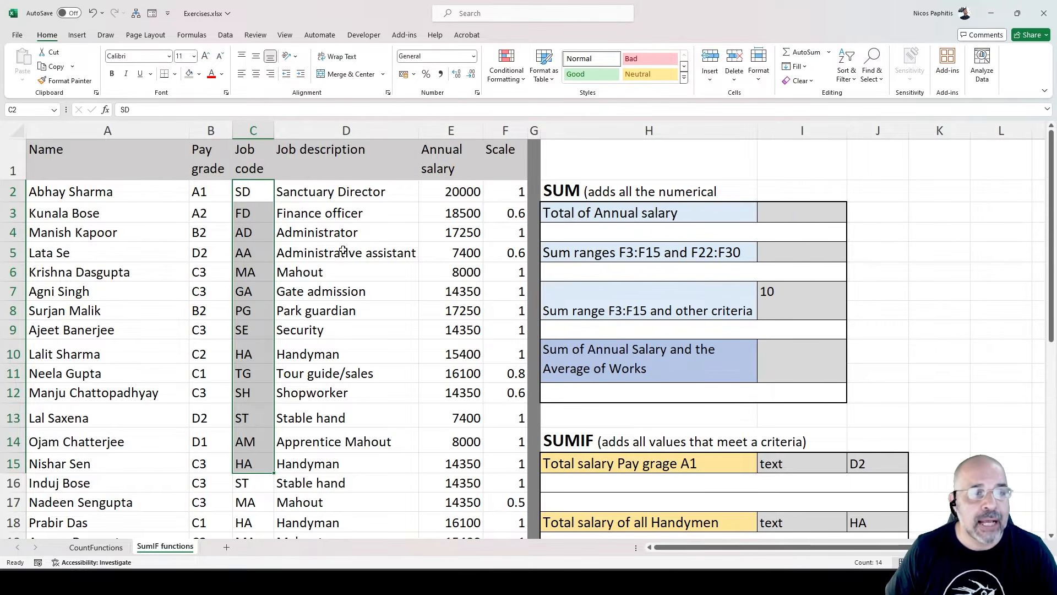
{"action": "left_click", "coordinate": [401, 191]}
{"action": "left_click_drag", "start_coordinate": [400, 191], "coordinate": [373, 465]}
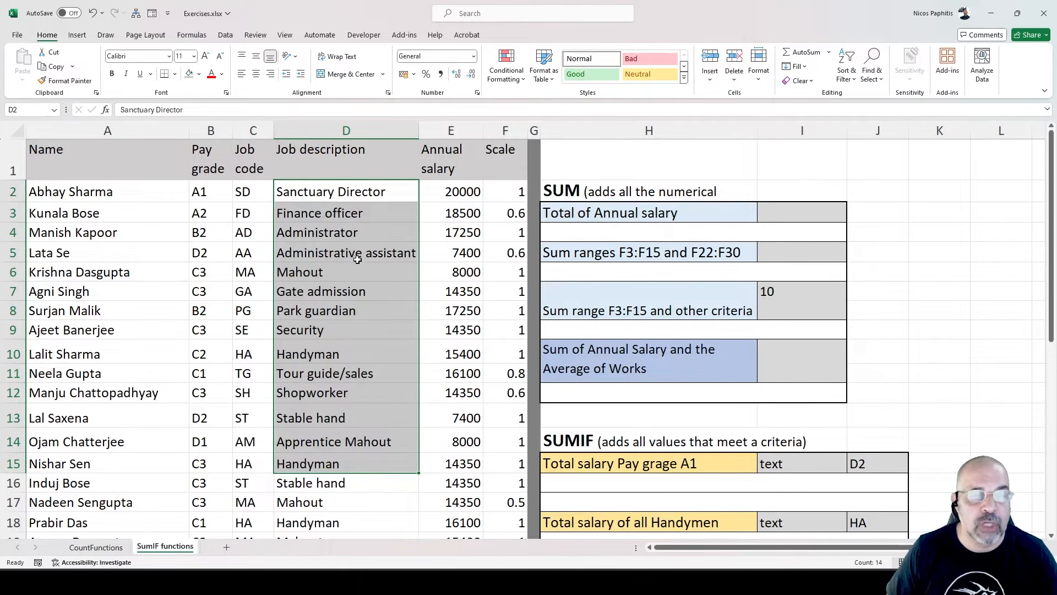
{"action": "left_click_drag", "start_coordinate": [319, 191], "coordinate": [425, 405]}
{"action": "left_click", "coordinate": [242, 237]}
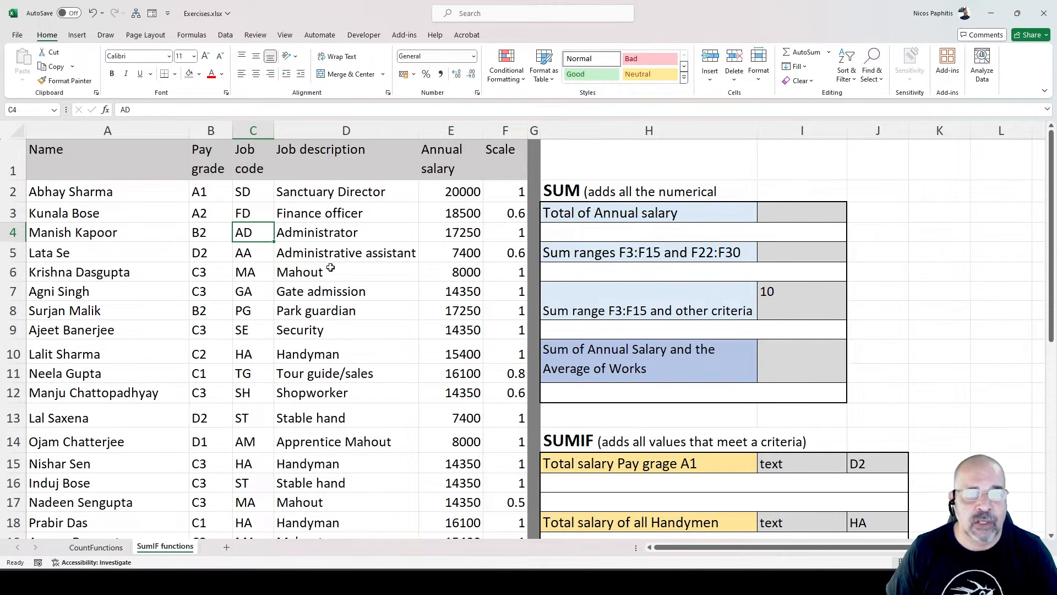
- Examine the values in the Annual salary and Scale columns of the staff table
{"action": "left_click", "coordinate": [459, 191]}
{"action": "left_click", "coordinate": [456, 213]}
{"action": "left_click", "coordinate": [455, 233]}
{"action": "left_click", "coordinate": [445, 270]}
{"action": "left_click", "coordinate": [445, 326]}
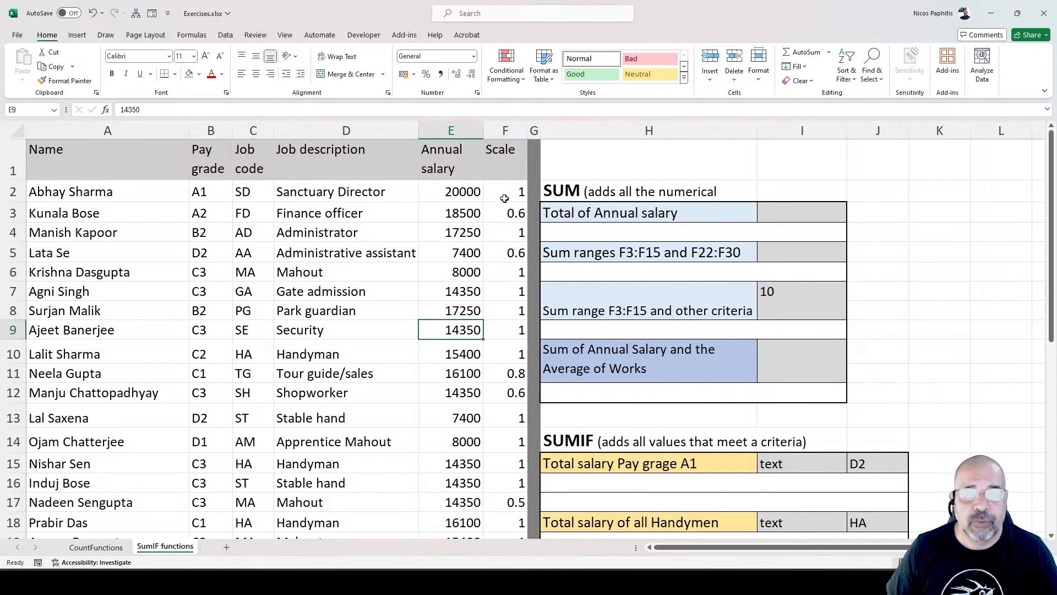
{"action": "left_click", "coordinate": [504, 195]}
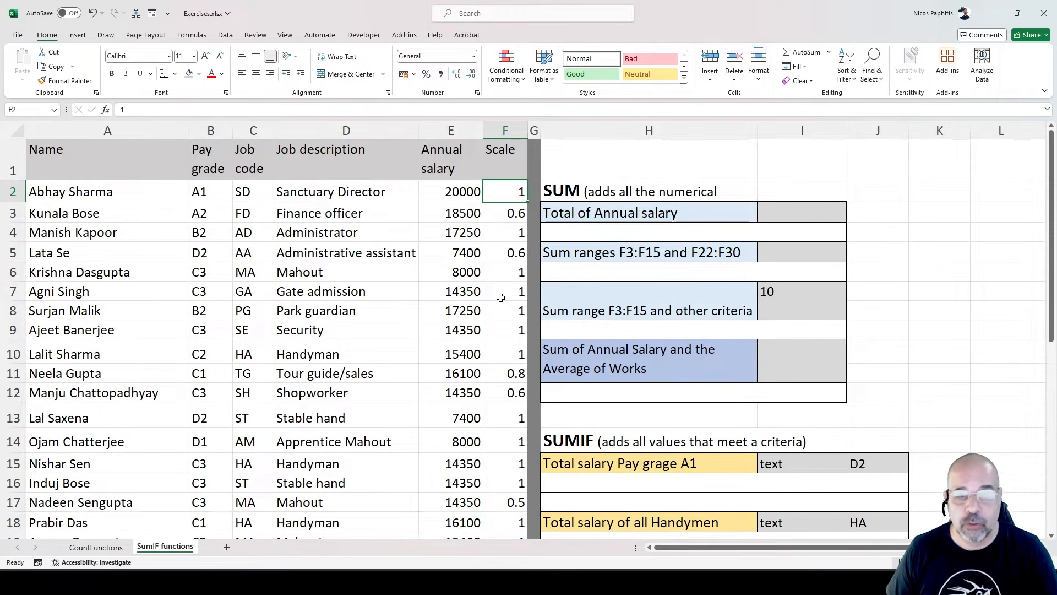
{"action": "left_click", "coordinate": [743, 231]}
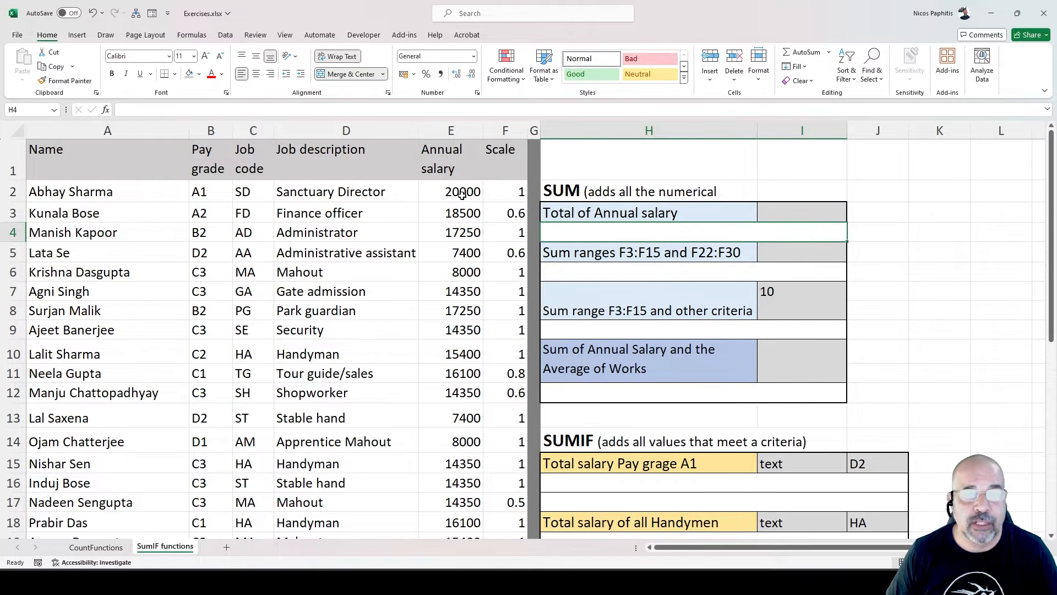
{"action": "mouse_move", "coordinate": [462, 194]}
{"action": "left_mouse_down"}
{"action": "mouse_move", "coordinate": [462, 497]}
{"action": "mouse_move", "coordinate": [467, 198]}
{"action": "left_mouse_up"}
{"action": "left_click", "coordinate": [573, 235]}
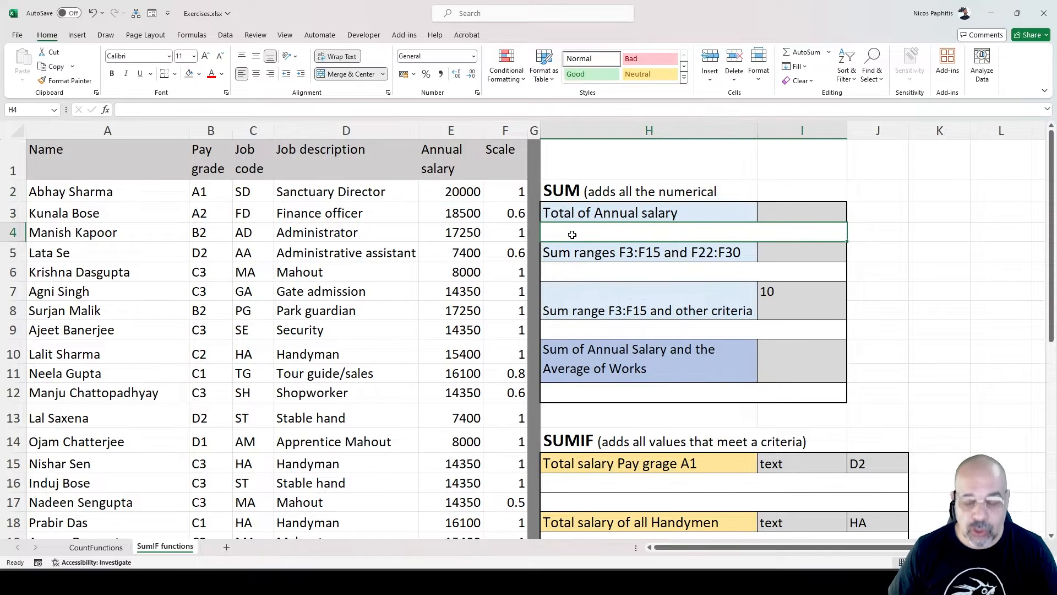
{"action": "type", "text": "="}
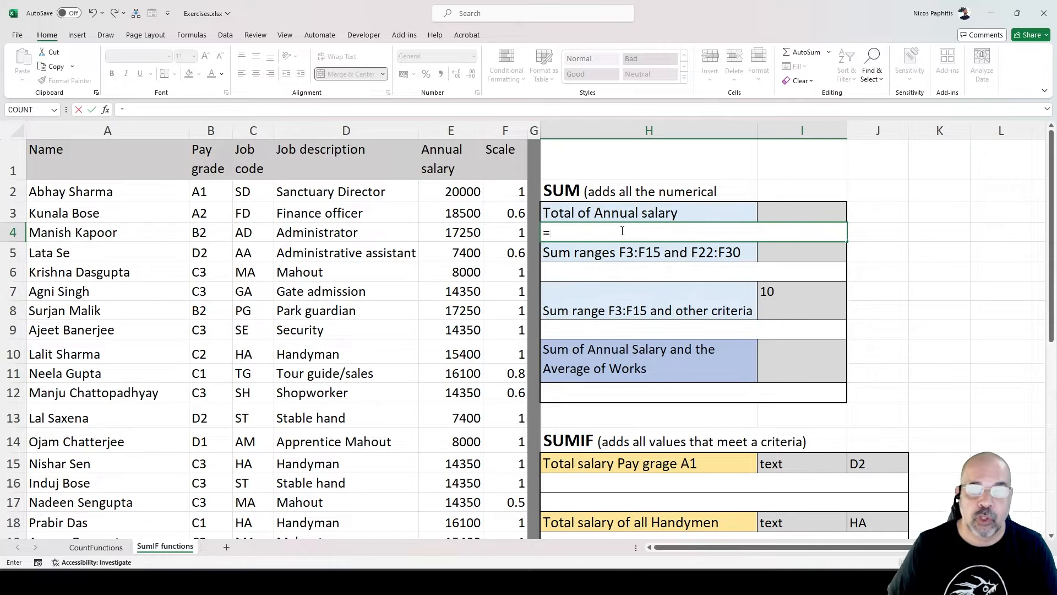
{"action": "key", "text": "Escape"}
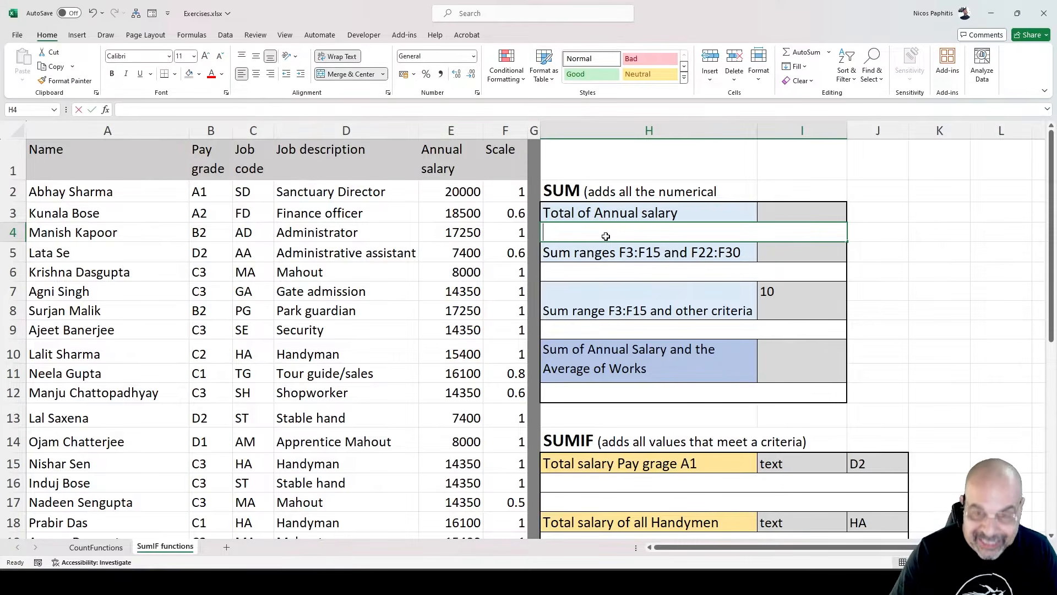
{"action": "type", "text": "="}
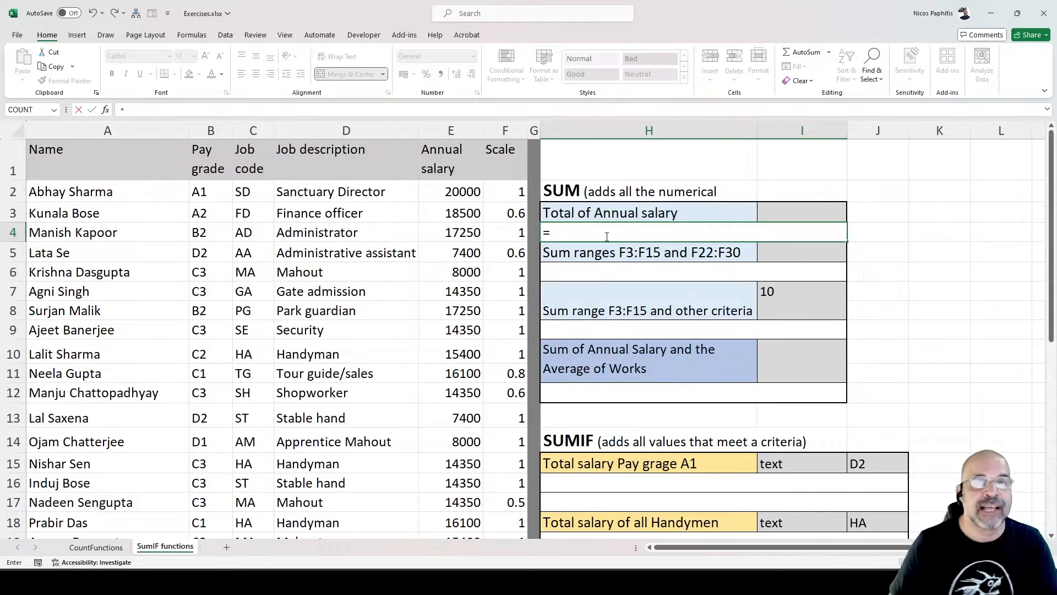
{"action": "type", "text": "sum("}
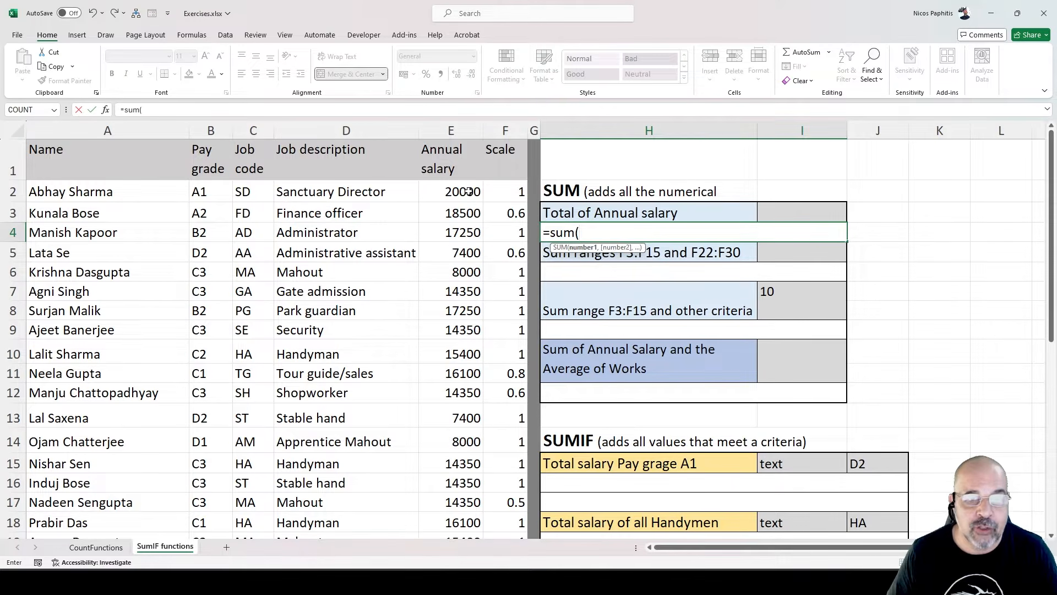
{"action": "left_click_drag", "start_coordinate": [466, 190], "coordinate": [477, 399]}
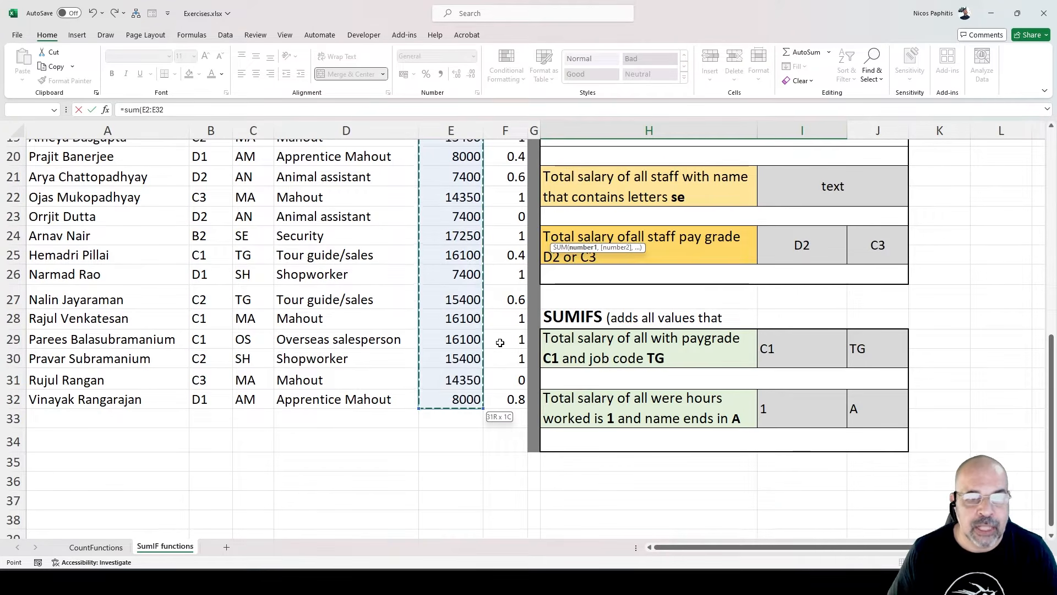
{"action": "scroll", "coordinate": [510, 325], "scroll_direction": "up", "scroll_amount": 2}
{"action": "scroll", "coordinate": [510, 325], "scroll_direction": "up", "scroll_amount": 4}
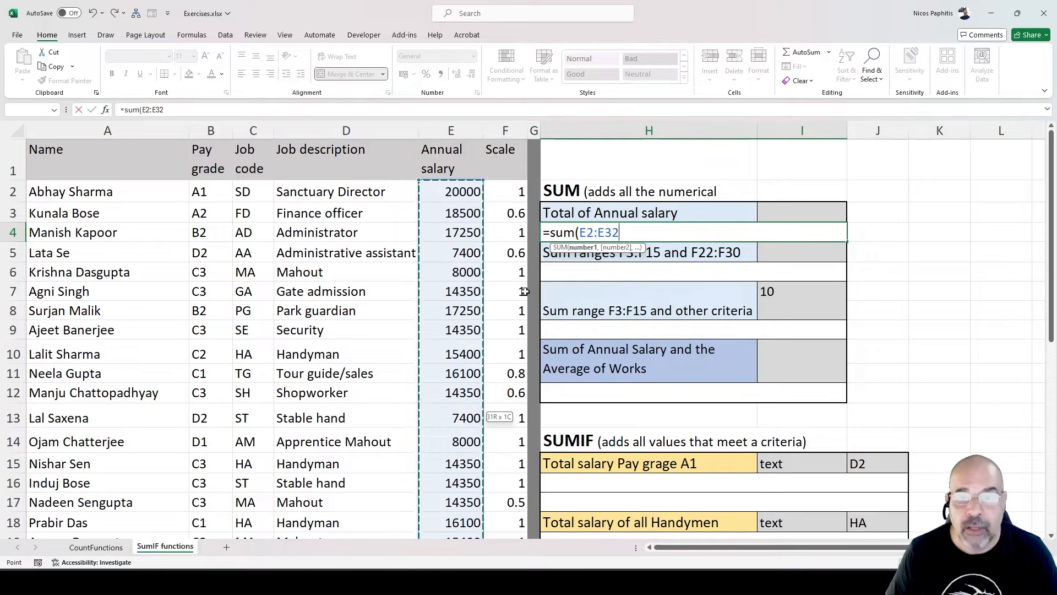
{"action": "key", "text": "Escape"}
{"action": "left_click", "coordinate": [462, 192]}
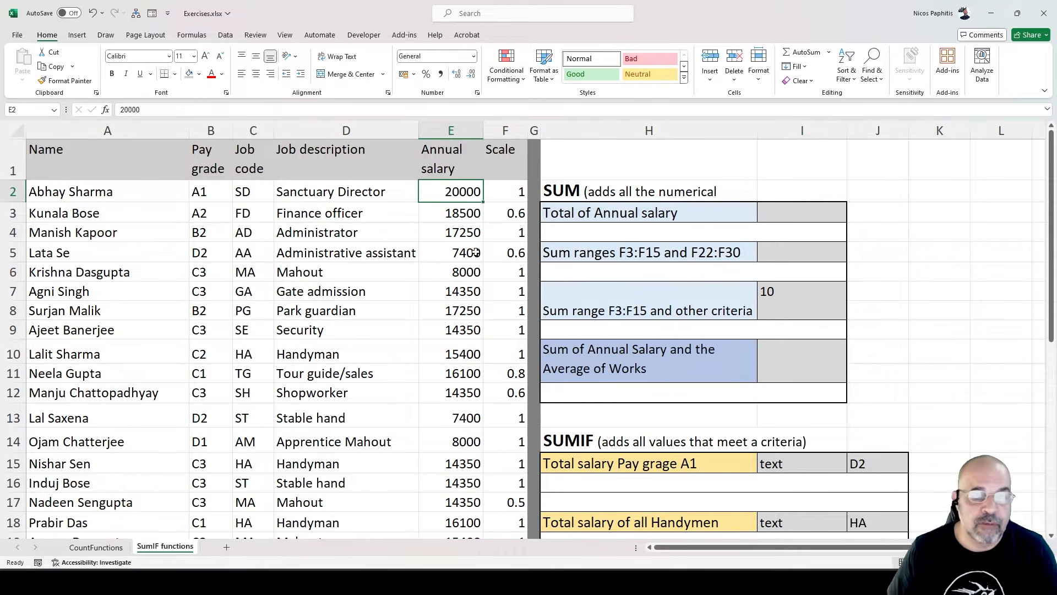
{"action": "left_click_drag", "start_coordinate": [462, 193], "coordinate": [462, 231]}
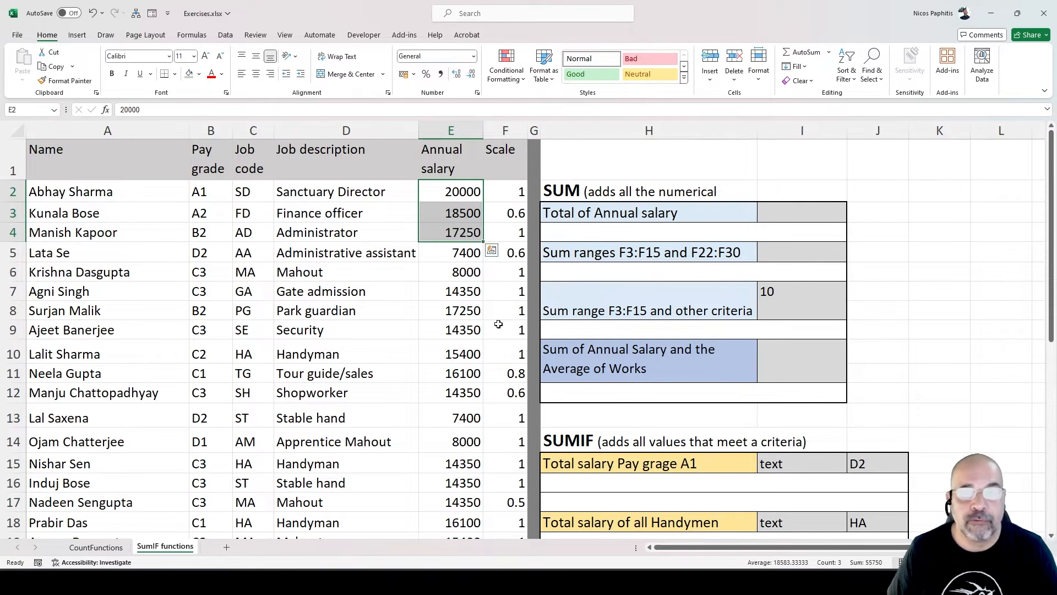
- Total the Annual salary range E2:E32 with a SUM formula in H4, and check the finished formula
{"action": "left_click", "coordinate": [611, 234]}
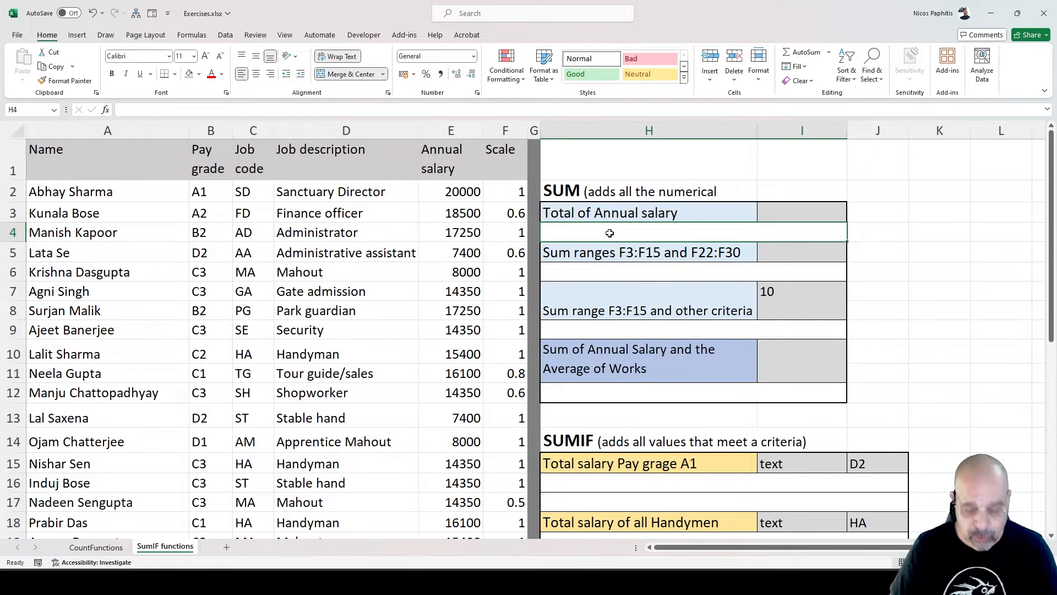
{"action": "type", "text": "=sum("}
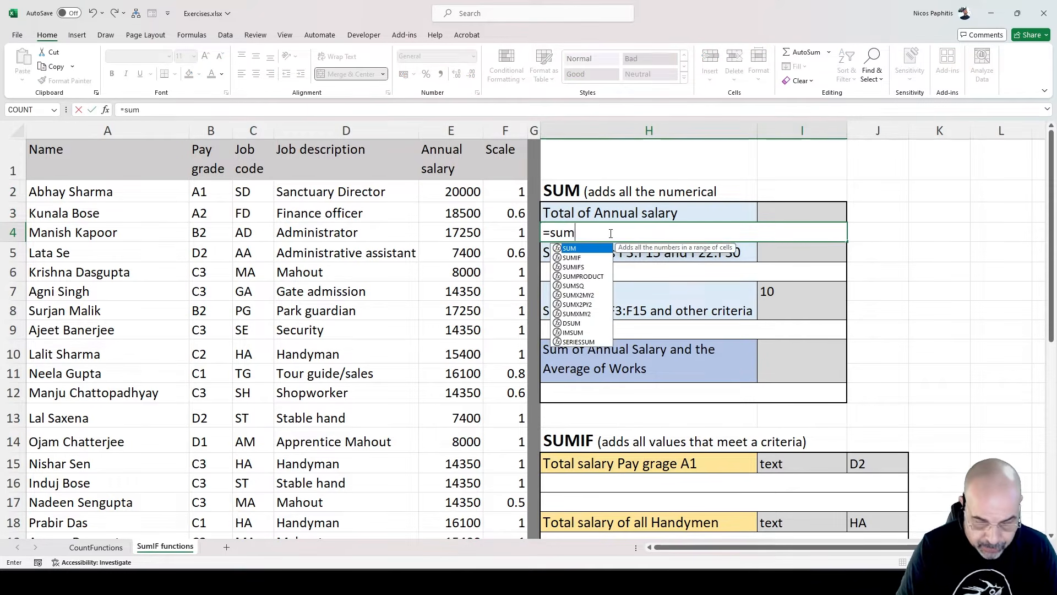
{"action": "left_click", "coordinate": [447, 189]}
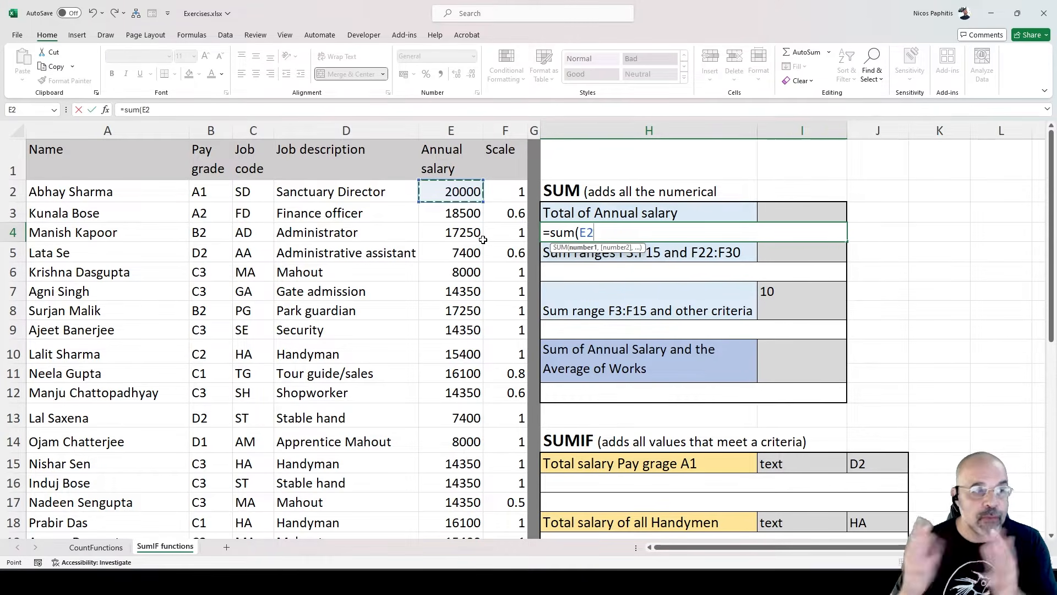
{"action": "scroll", "coordinate": [440, 242], "scroll_direction": "down", "scroll_amount": 6}
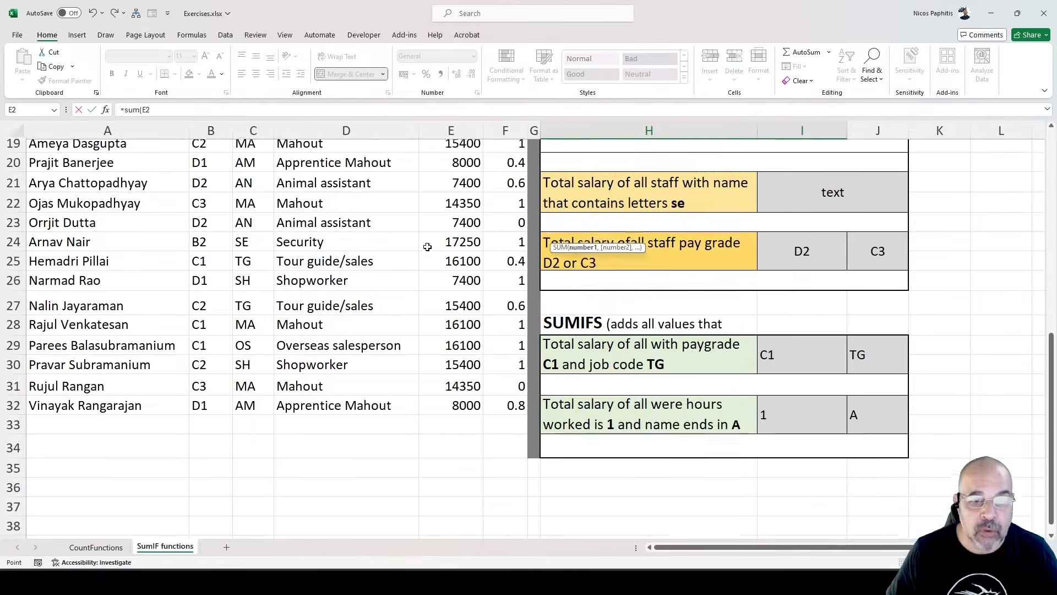
{"action": "key", "text": "shift"}
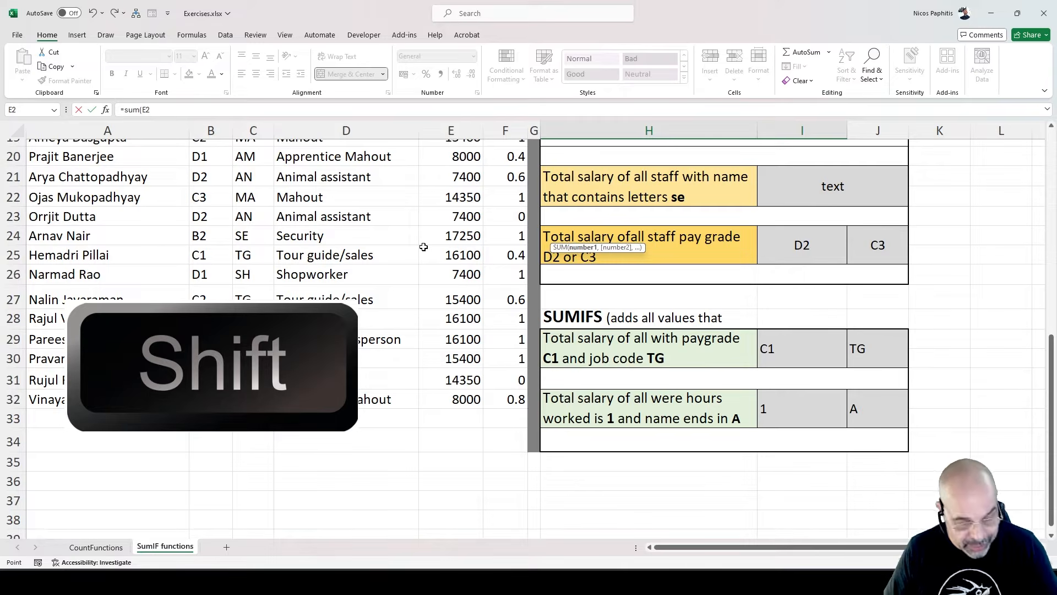
{"action": "left_click", "coordinate": [451, 400], "text": "shift"}
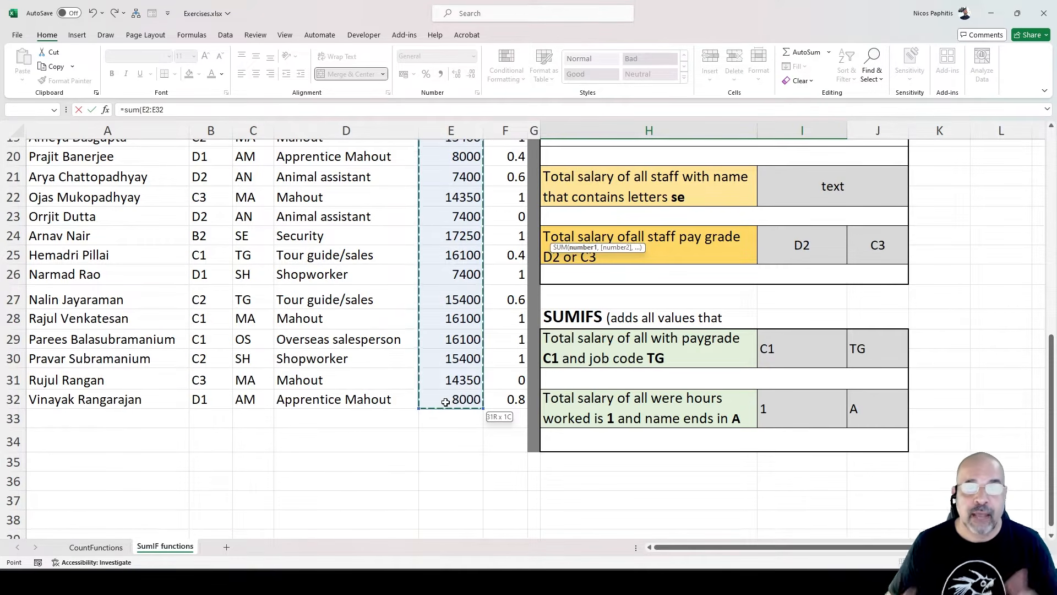
{"action": "scroll", "coordinate": [453, 358], "scroll_direction": "up", "scroll_amount": 6}
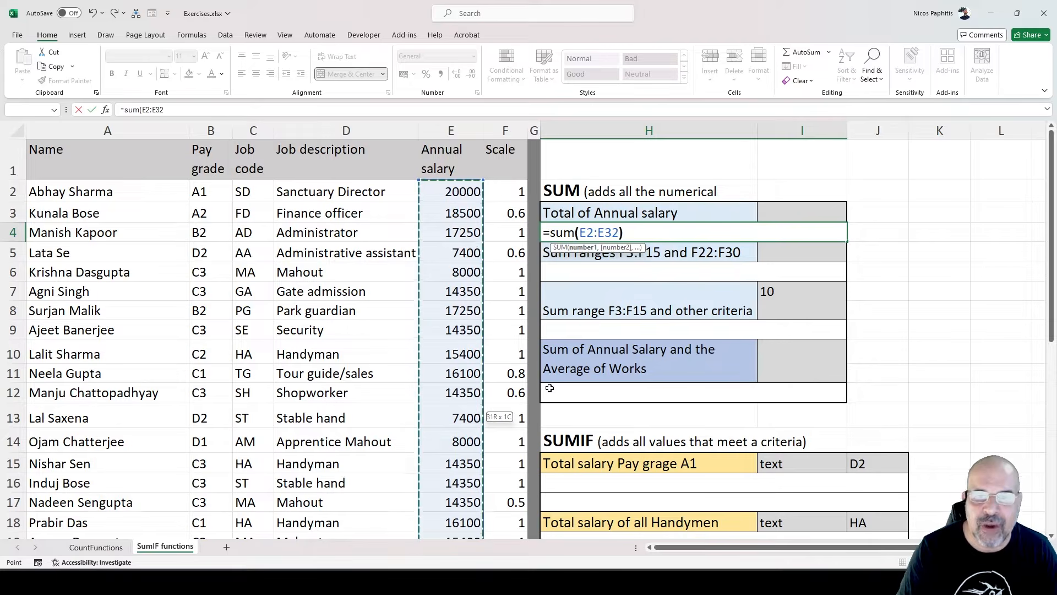
{"action": "type", "text": ")"}
{"action": "key", "text": "Return"}
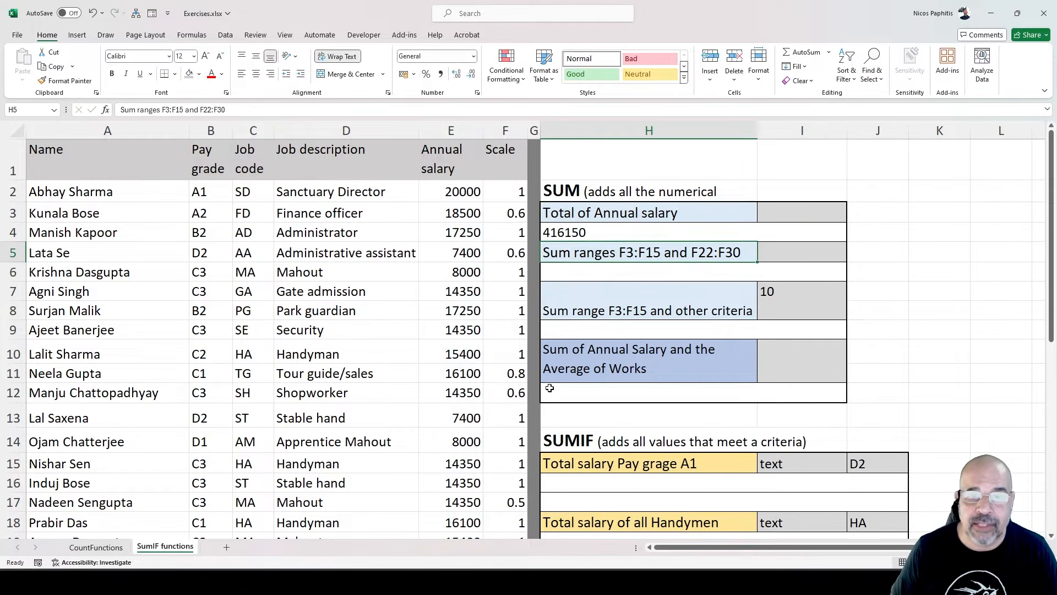
{"action": "left_click", "coordinate": [632, 233]}
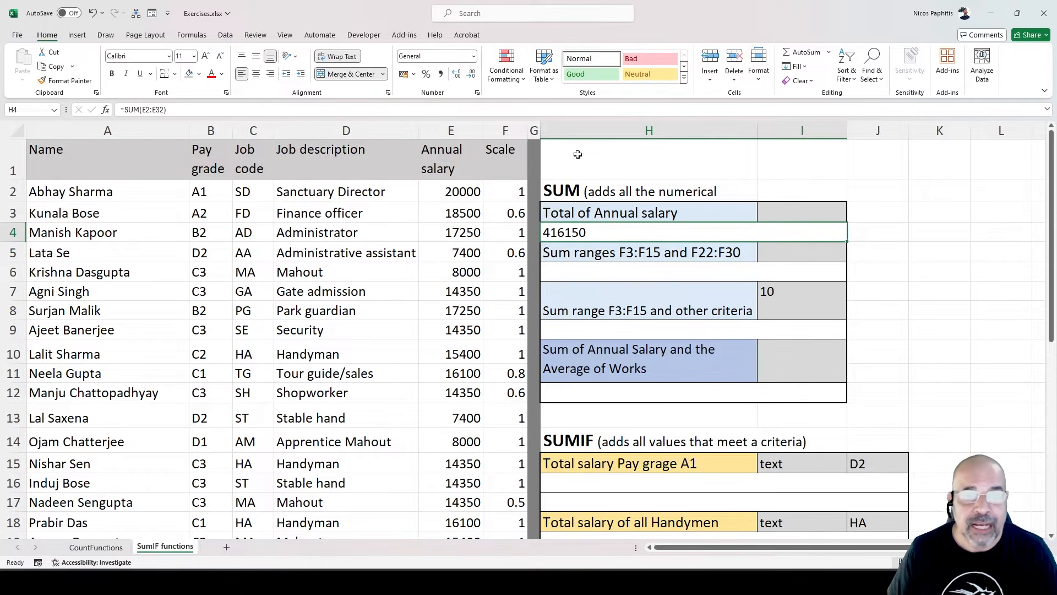
{"action": "left_click", "coordinate": [569, 110]}
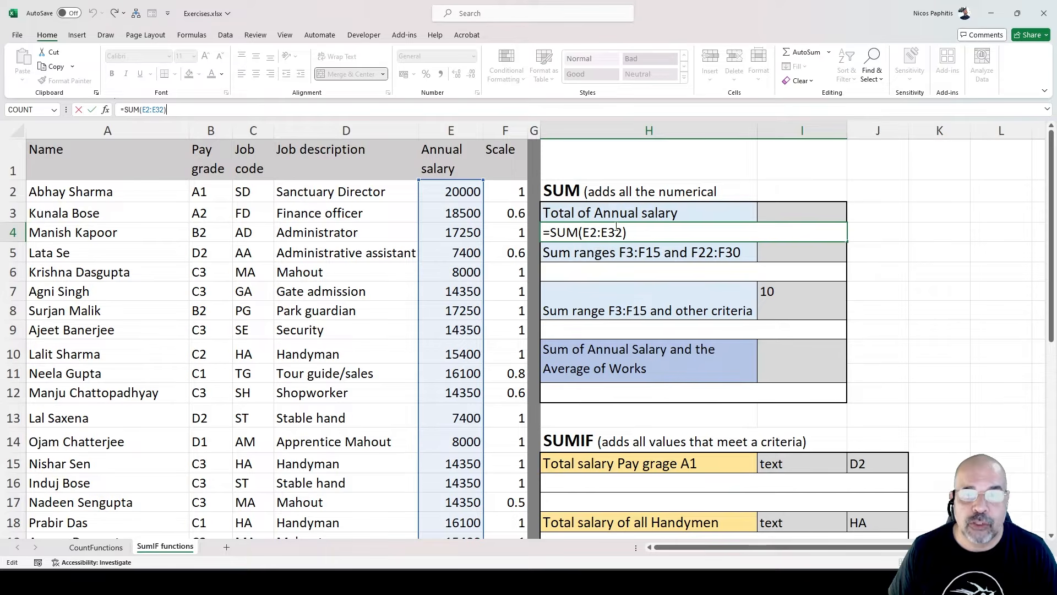
{"action": "key", "text": "Escape"}
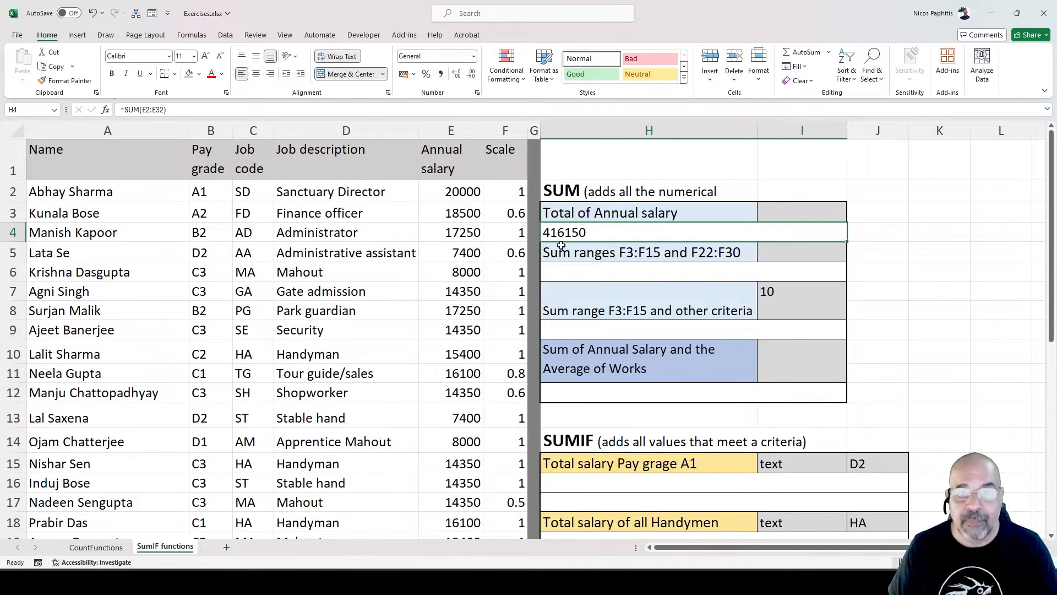
- Try an annual salary of 8888888 in E5 and check how the SUM total in H4 responds
{"action": "left_click", "coordinate": [457, 255]}
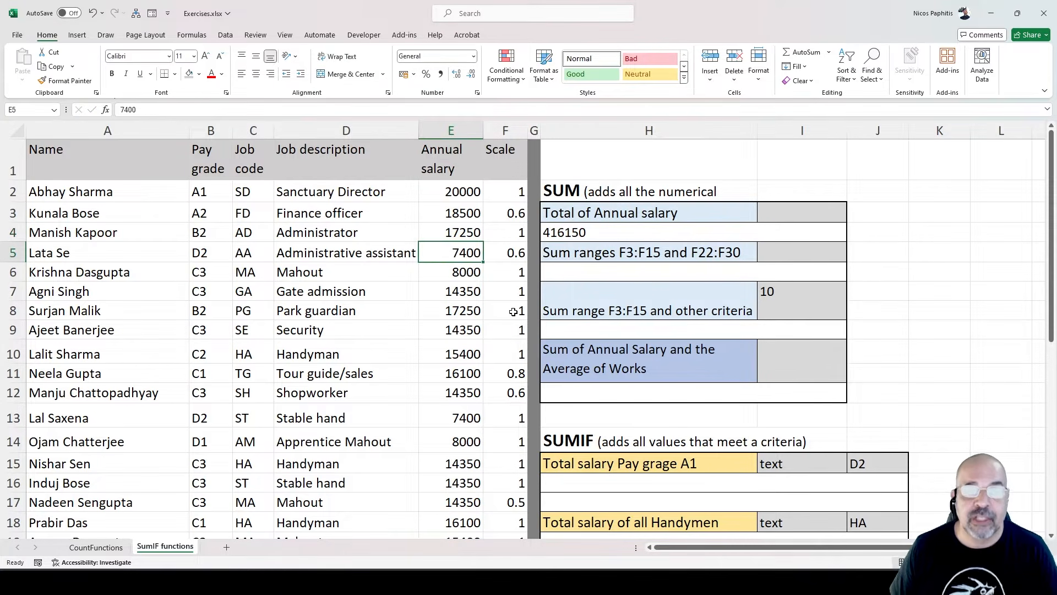
{"action": "left_click", "coordinate": [600, 235]}
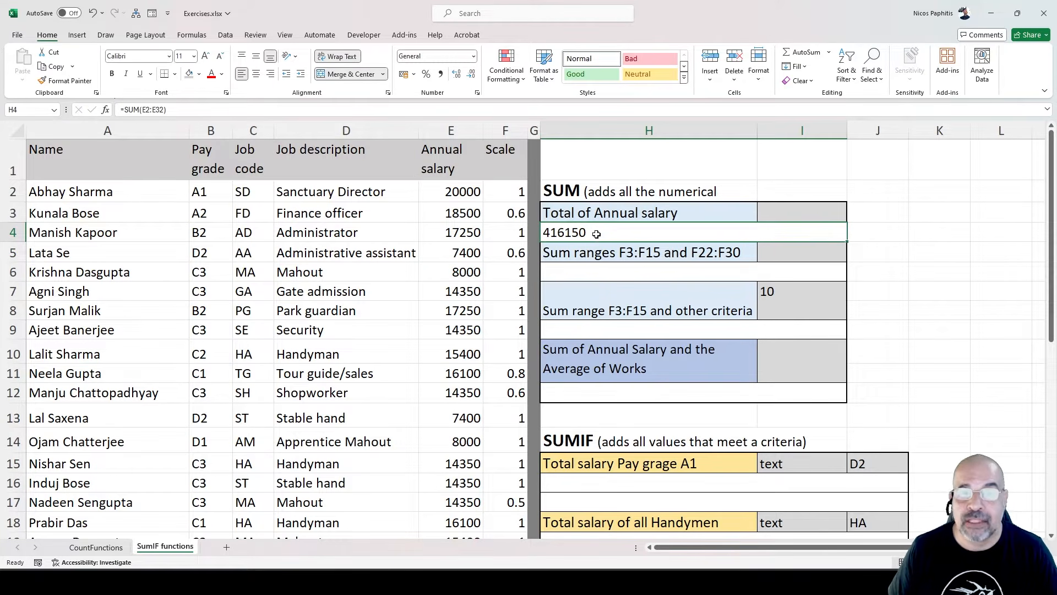
{"action": "left_click", "coordinate": [473, 259]}
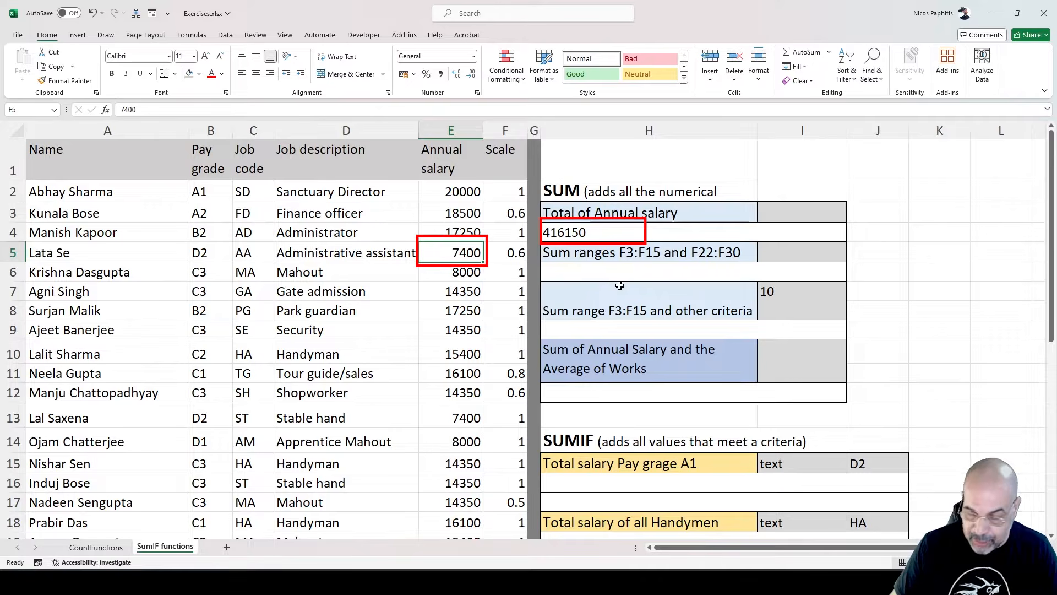
{"action": "type", "text": "88888"}
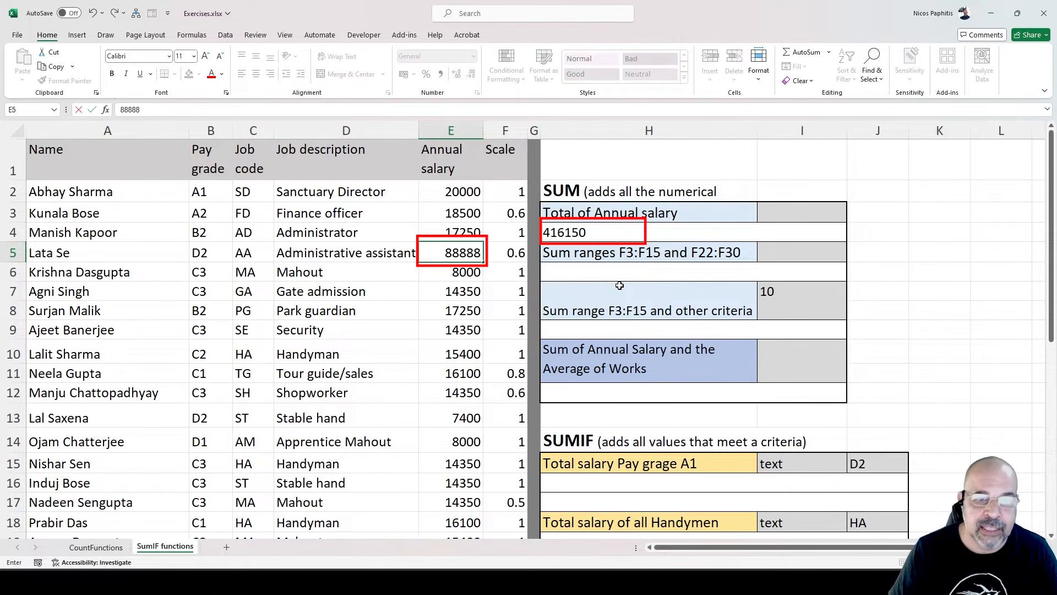
{"action": "type", "text": "88"}
{"action": "key", "text": "Return"}
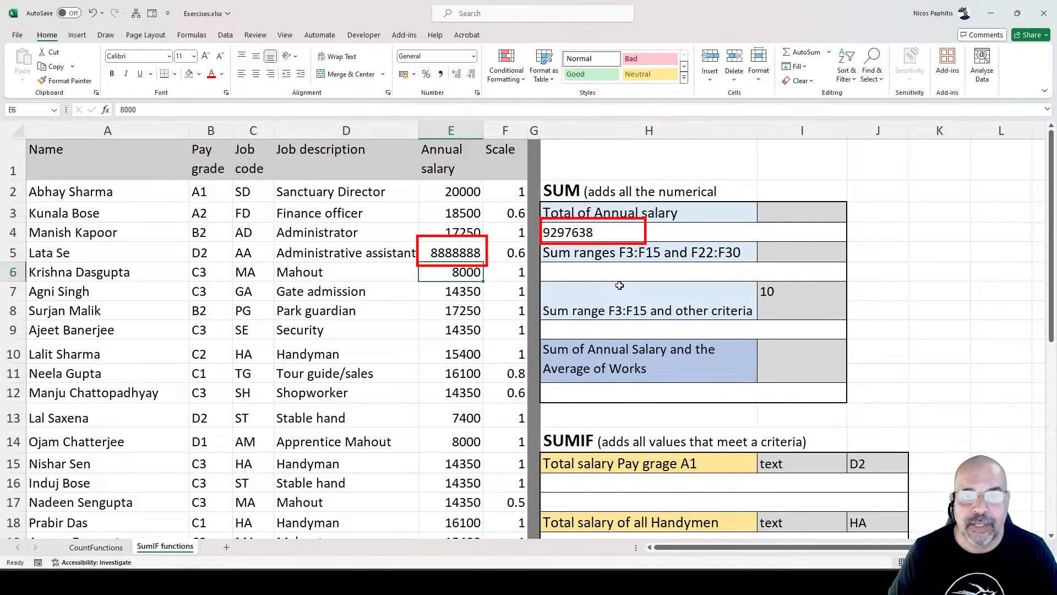
{"action": "left_click", "coordinate": [633, 242]}
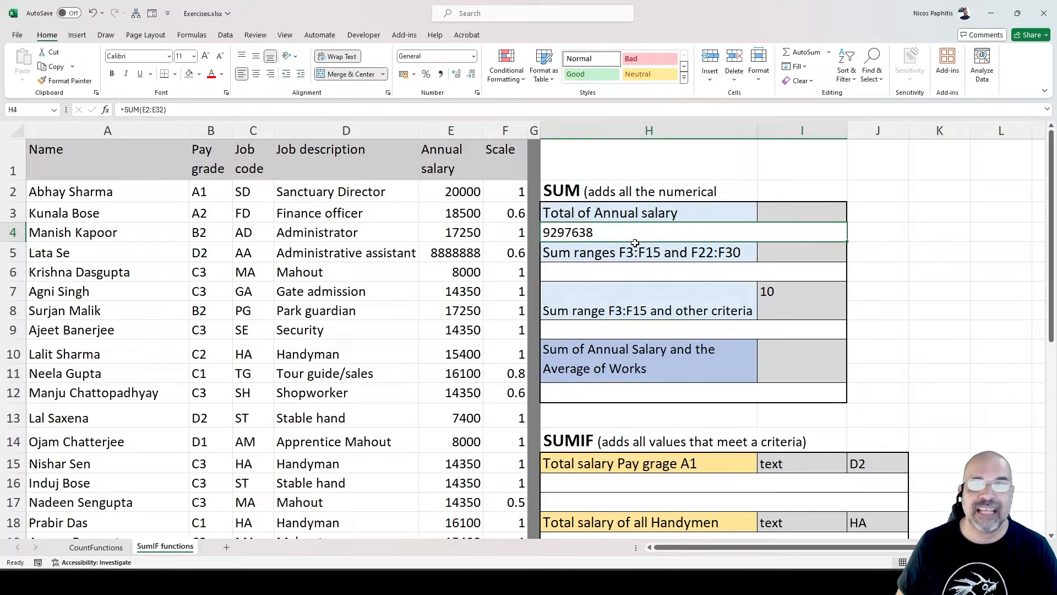
- Undo the salary change in E5 and inspect the range referenced by the SUM formula in H4
{"action": "key", "text": "ctrl+z"}
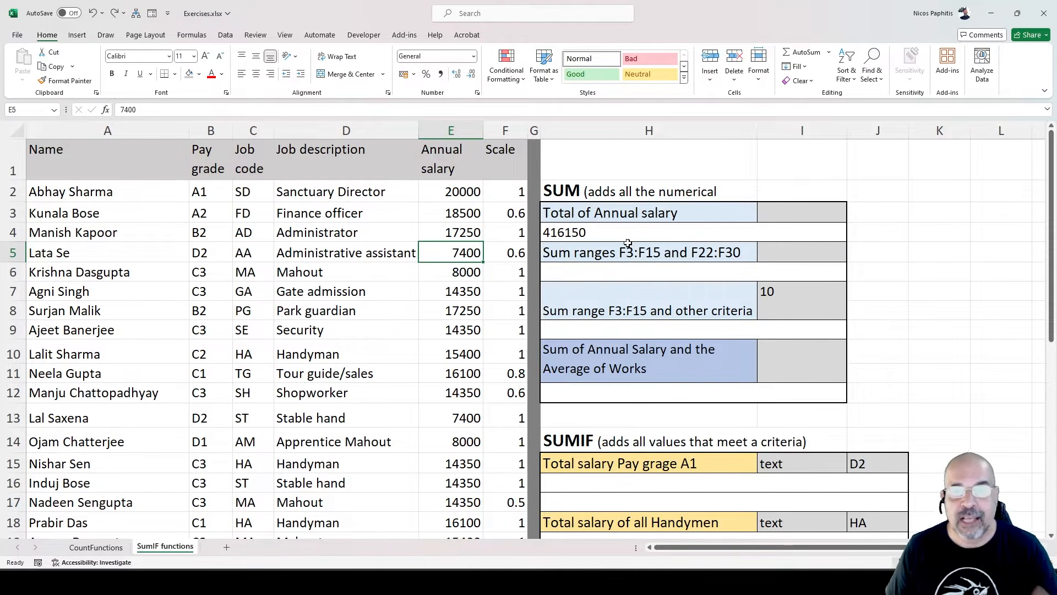
{"action": "left_click", "coordinate": [564, 231]}
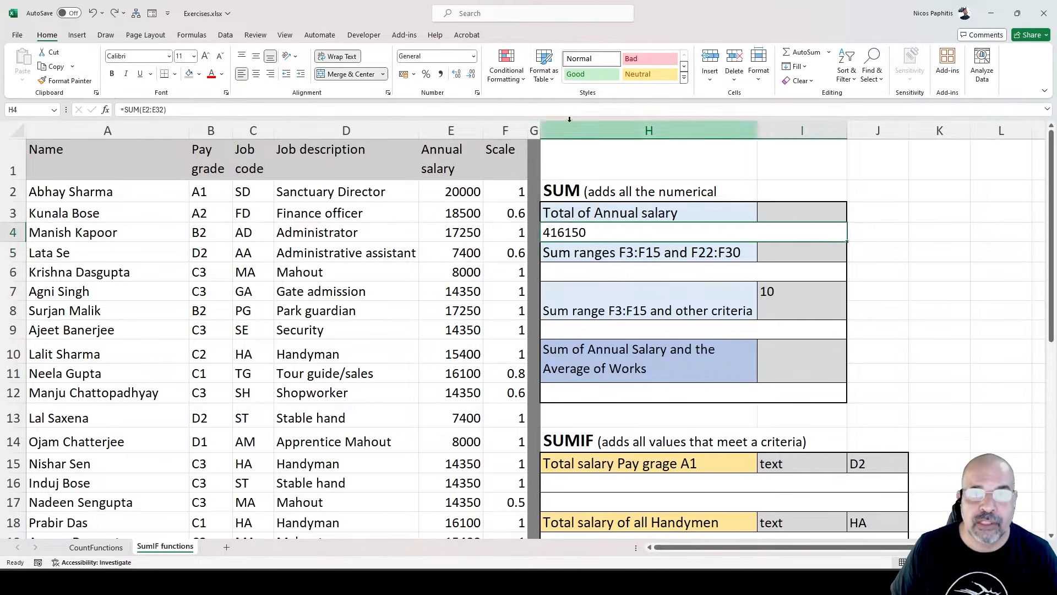
{"action": "left_click", "coordinate": [575, 110]}
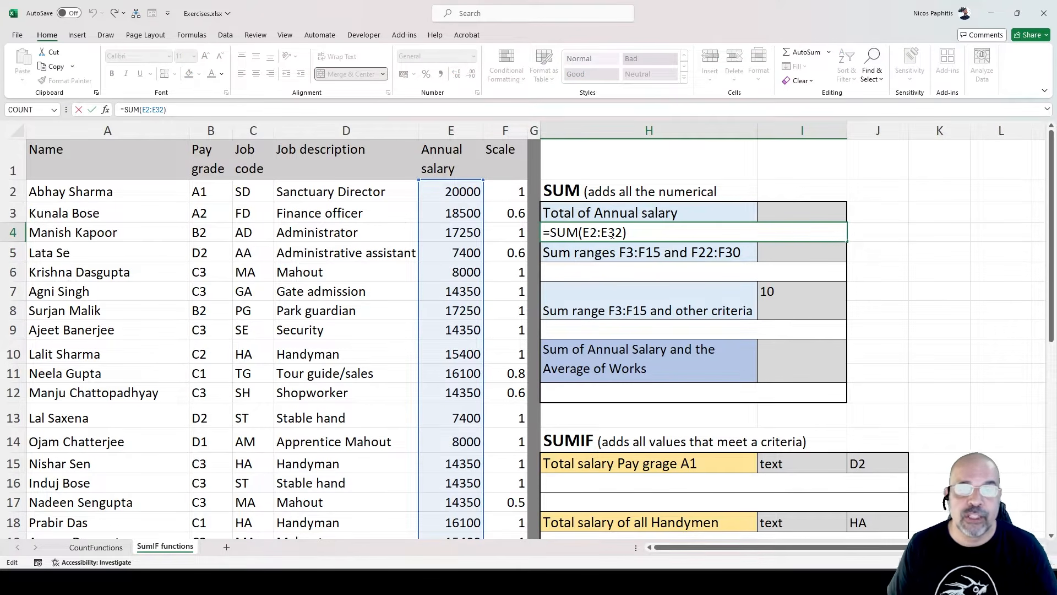
- Sum the Annual salary ranges E3:E15 and E22:E30 in H6 with one SUM formula, separating the ranges with a comma
{"action": "left_click", "coordinate": [594, 273]}
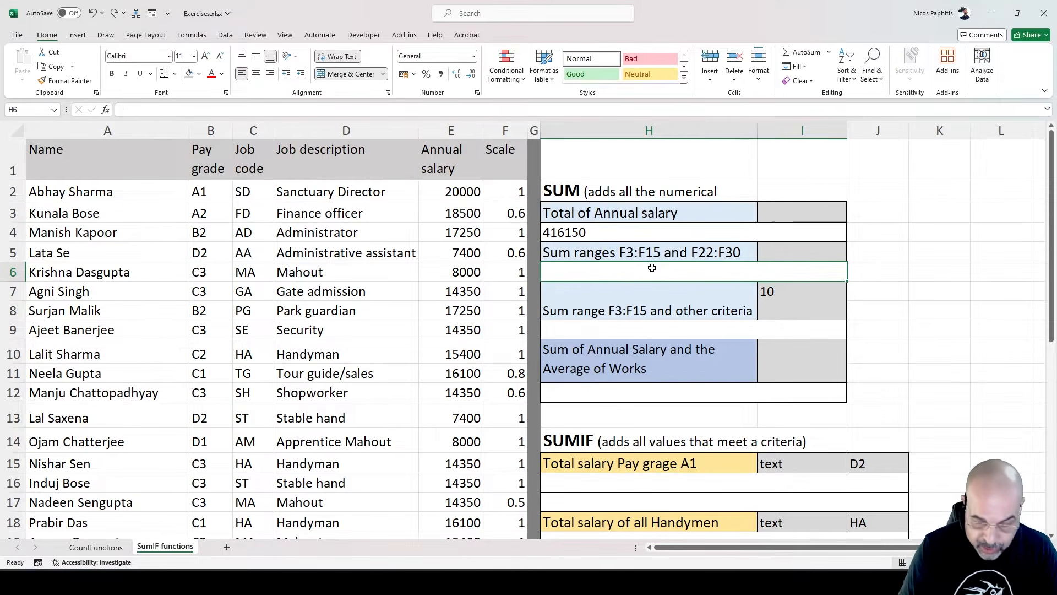
{"action": "type", "text": "=sum("}
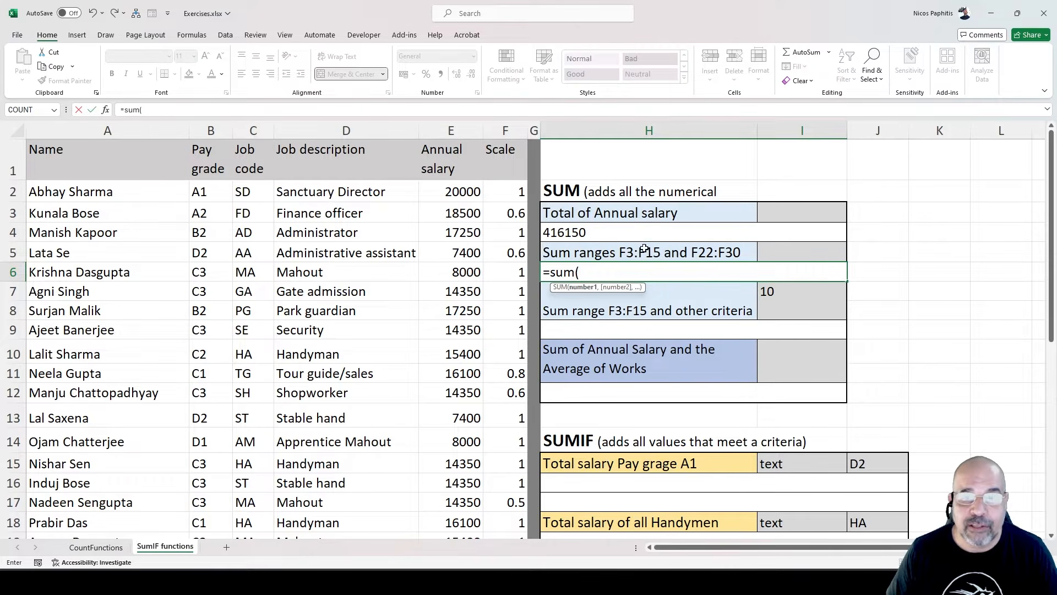
{"action": "left_click_drag", "start_coordinate": [465, 215], "coordinate": [434, 465]}
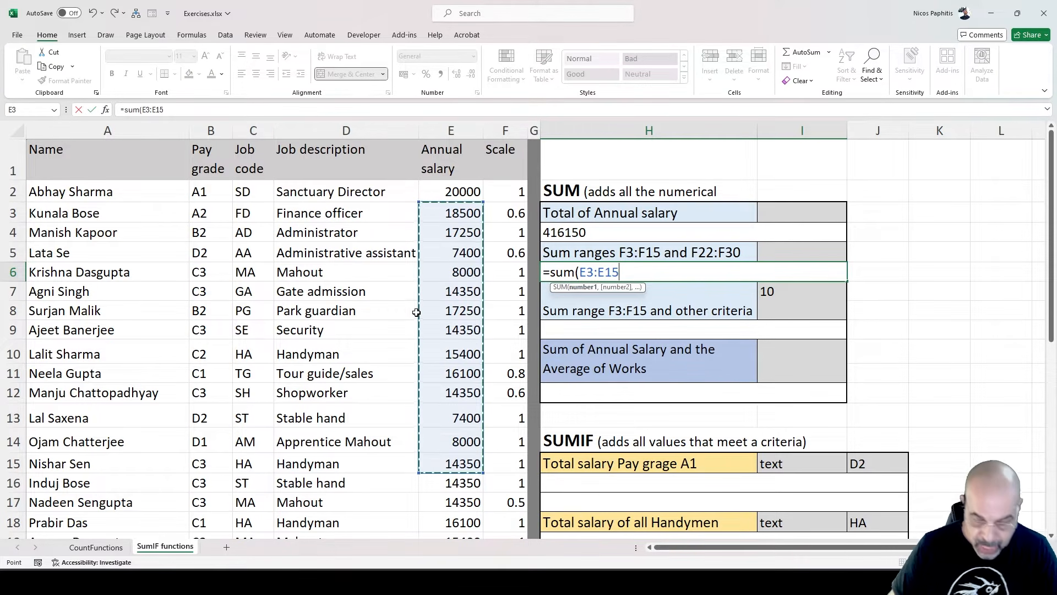
{"action": "type", "text": ","}
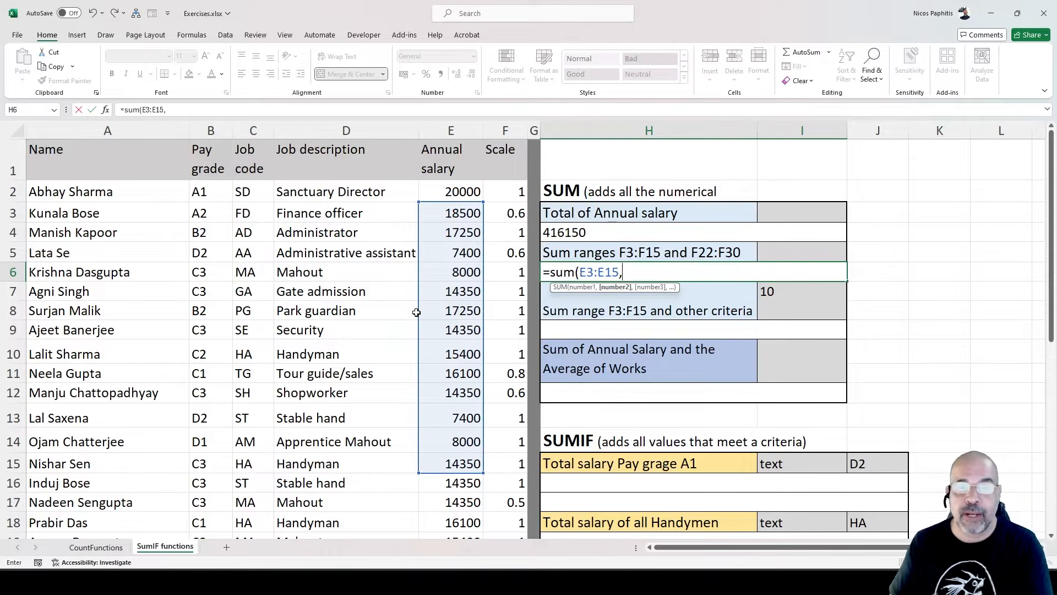
{"action": "scroll", "coordinate": [421, 309], "scroll_direction": "down", "scroll_amount": 4}
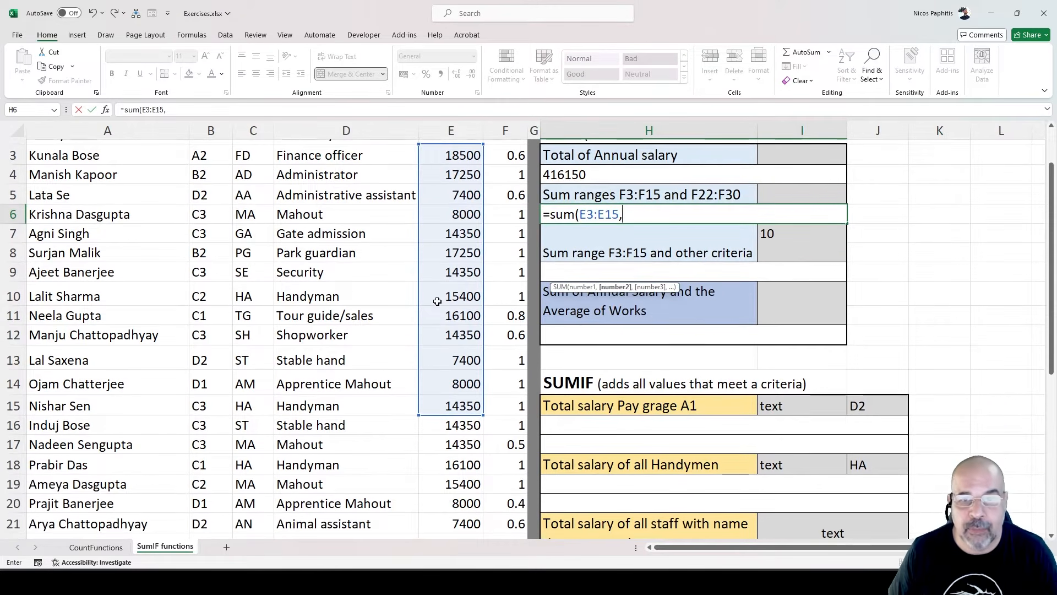
{"action": "scroll", "coordinate": [424, 307], "scroll_direction": "down", "scroll_amount": 1}
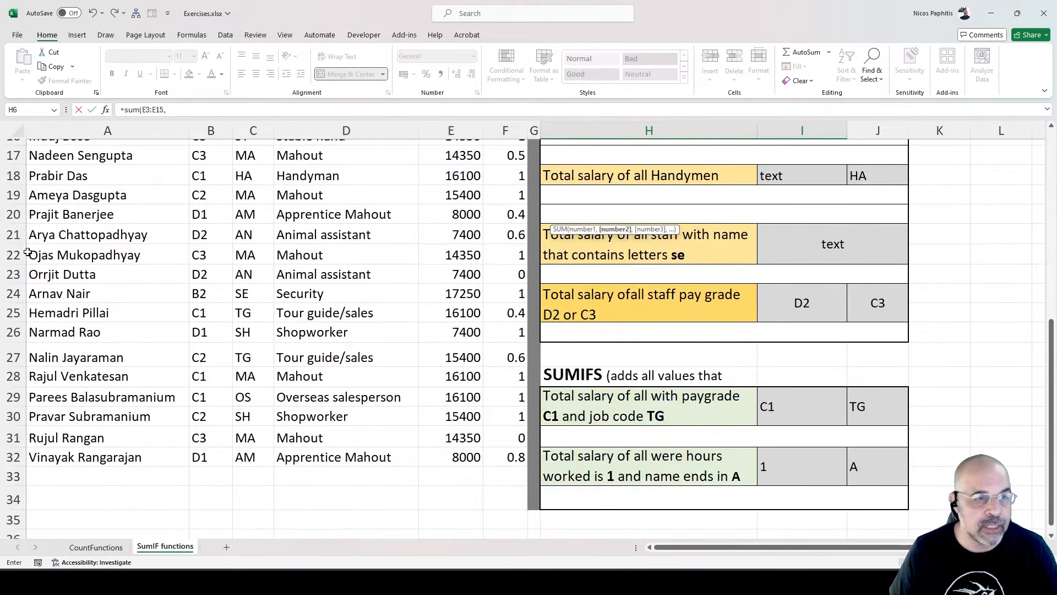
{"action": "left_click_drag", "start_coordinate": [449, 254], "coordinate": [450, 418]}
{"action": "scroll", "coordinate": [449, 372], "scroll_direction": "up", "scroll_amount": 5}
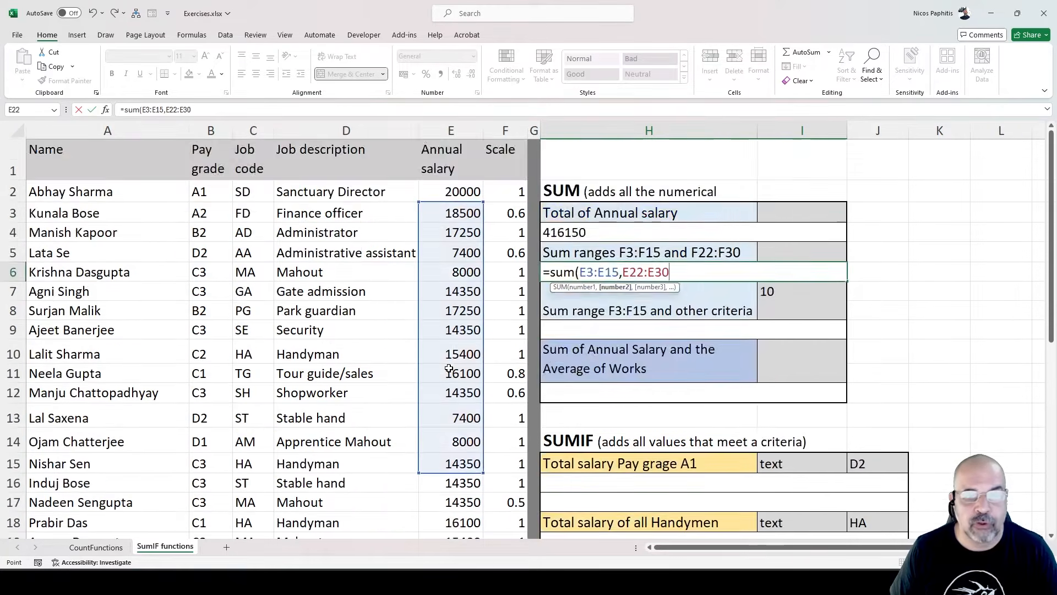
{"action": "scroll", "coordinate": [448, 370], "scroll_direction": "down", "scroll_amount": 6}
{"action": "scroll", "coordinate": [449, 368], "scroll_direction": "up", "scroll_amount": 6}
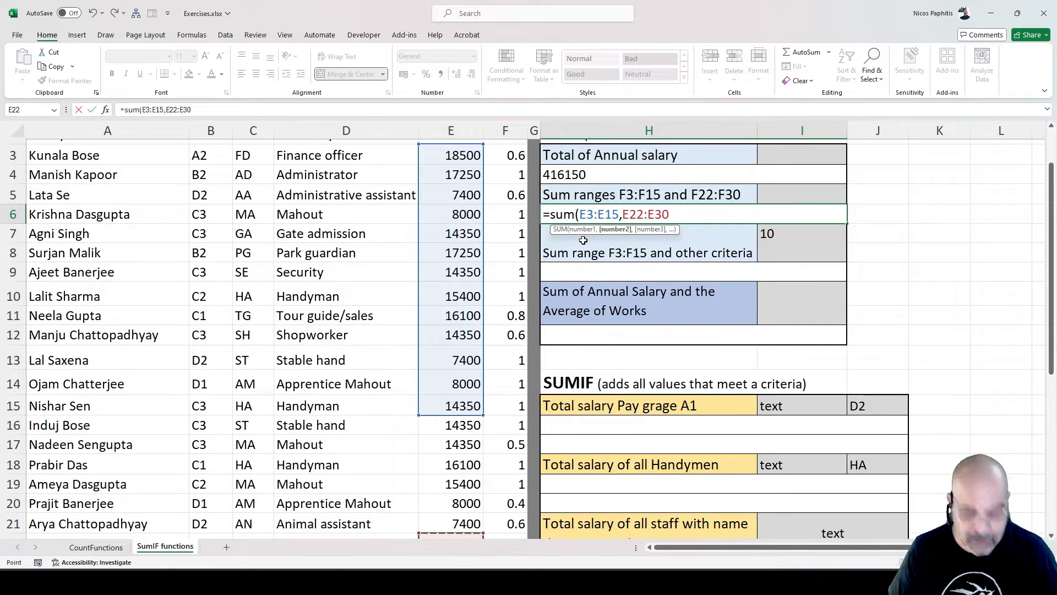
{"action": "type", "text": ")"}
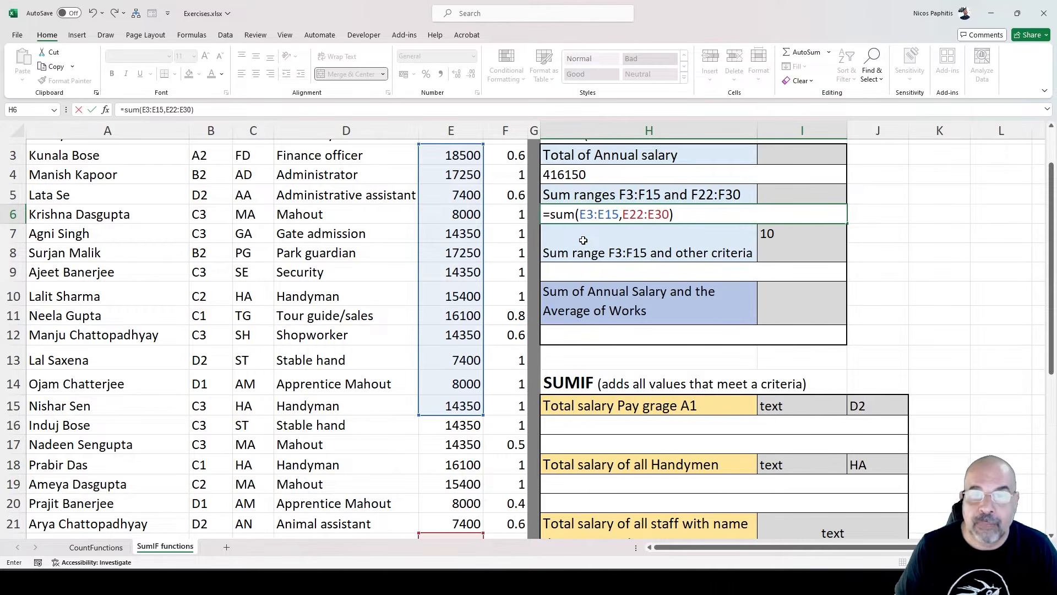
{"action": "key", "text": "Return"}
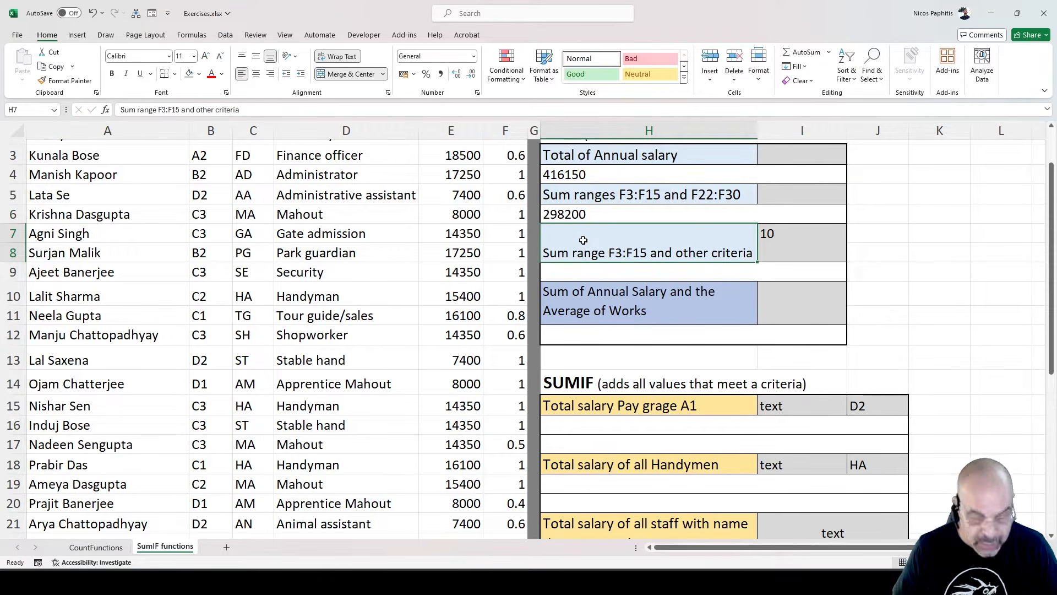
- Clear H6 and start a new SUM formula there with E3:E15 as its first range
{"action": "left_click", "coordinate": [631, 214]}
{"action": "key", "text": "Delete"}
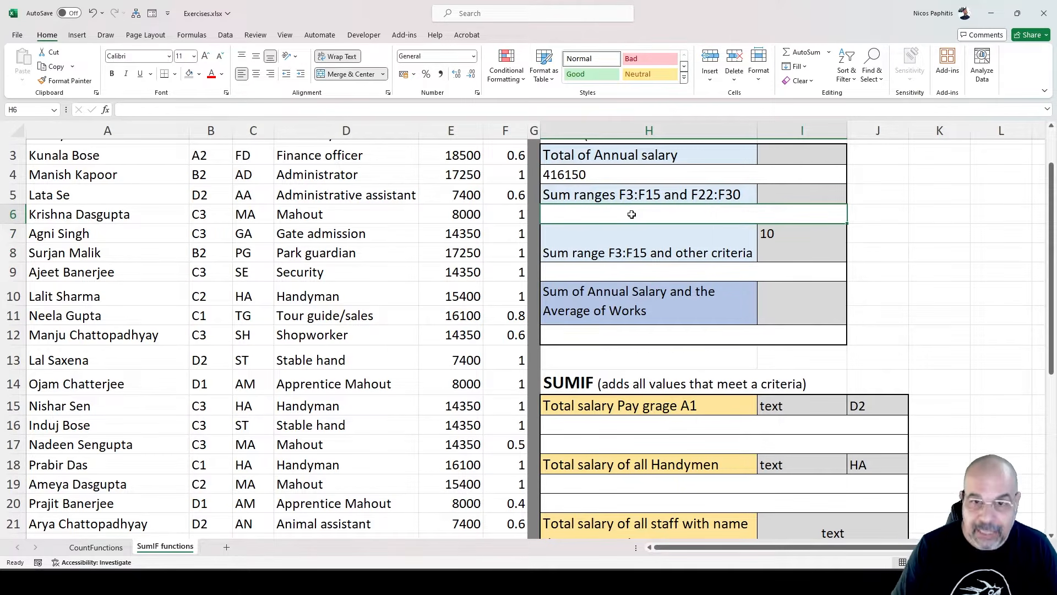
{"action": "type", "text": "=sum"}
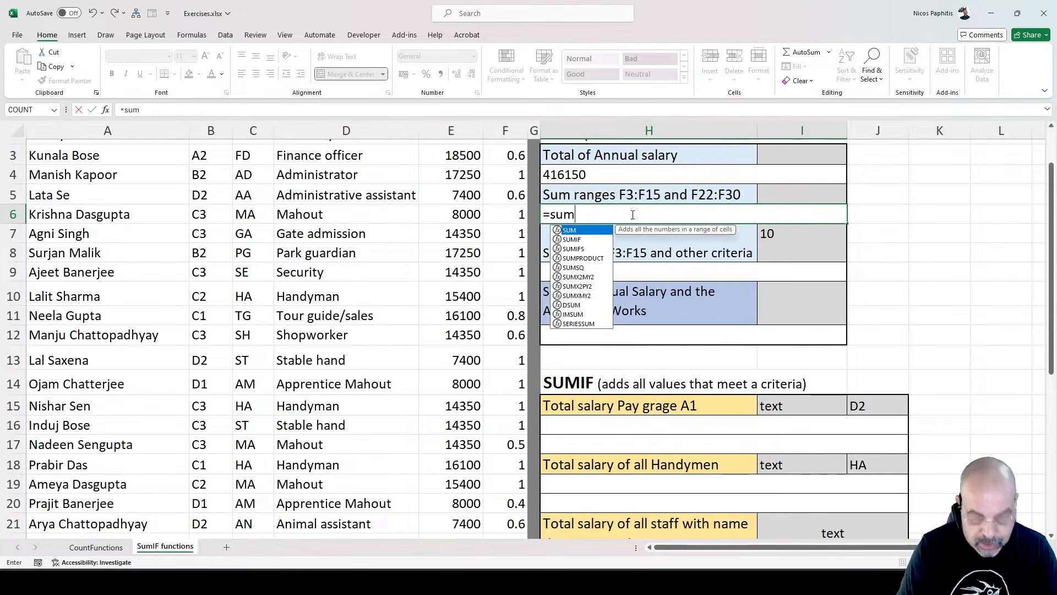
{"action": "type", "text": "("}
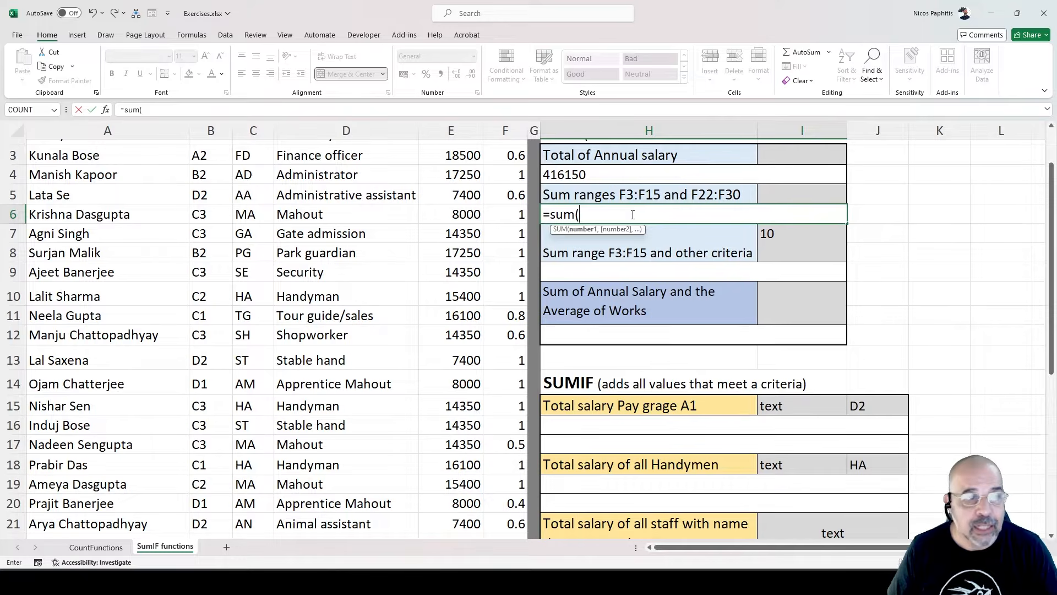
{"action": "left_click_drag", "start_coordinate": [457, 155], "coordinate": [427, 405]}
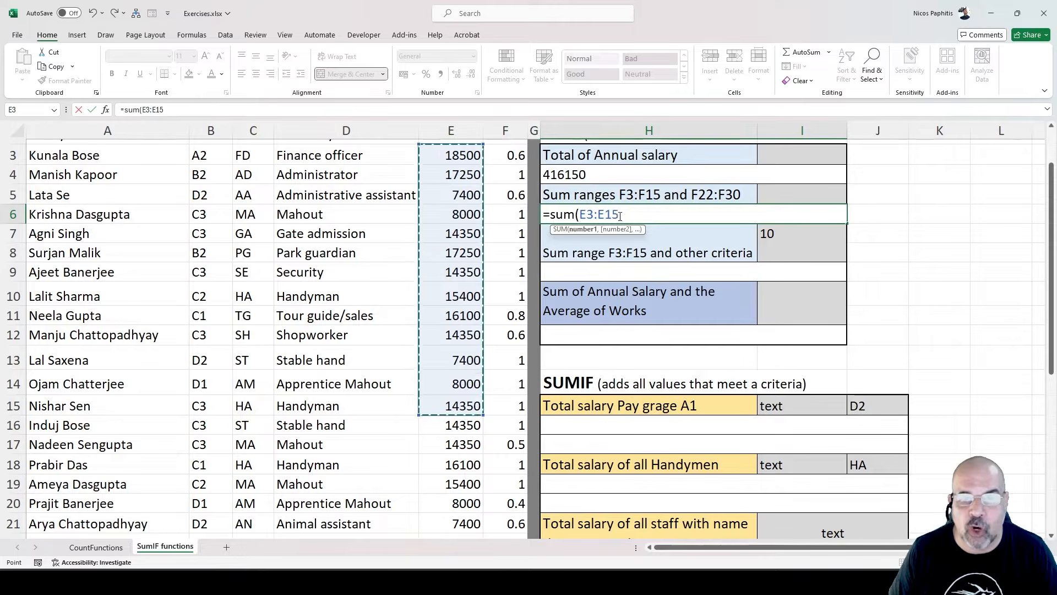
- Add E22:E30 as the second range of the SUM formula in H6 and complete the formula
{"action": "scroll", "coordinate": [440, 268], "scroll_direction": "down", "scroll_amount": 2}
{"action": "scroll", "coordinate": [440, 269], "scroll_direction": "up", "scroll_amount": 2}
{"action": "scroll", "coordinate": [444, 269], "scroll_direction": "down", "scroll_amount": 3}
{"action": "scroll", "coordinate": [444, 269], "scroll_direction": "down", "scroll_amount": 1}
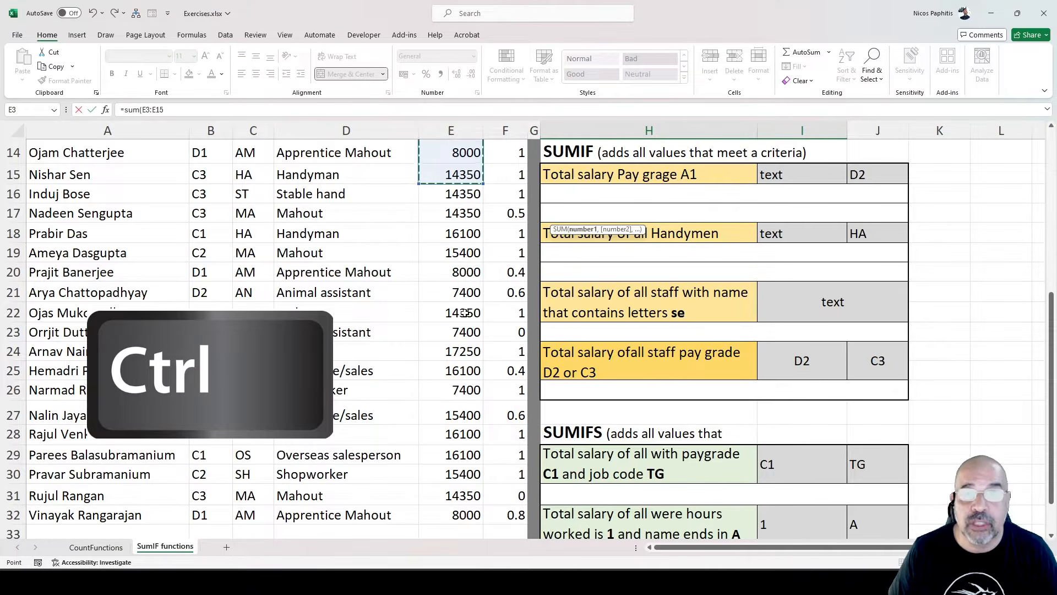
{"action": "left_click_drag", "start_coordinate": [464, 313], "coordinate": [460, 475]}
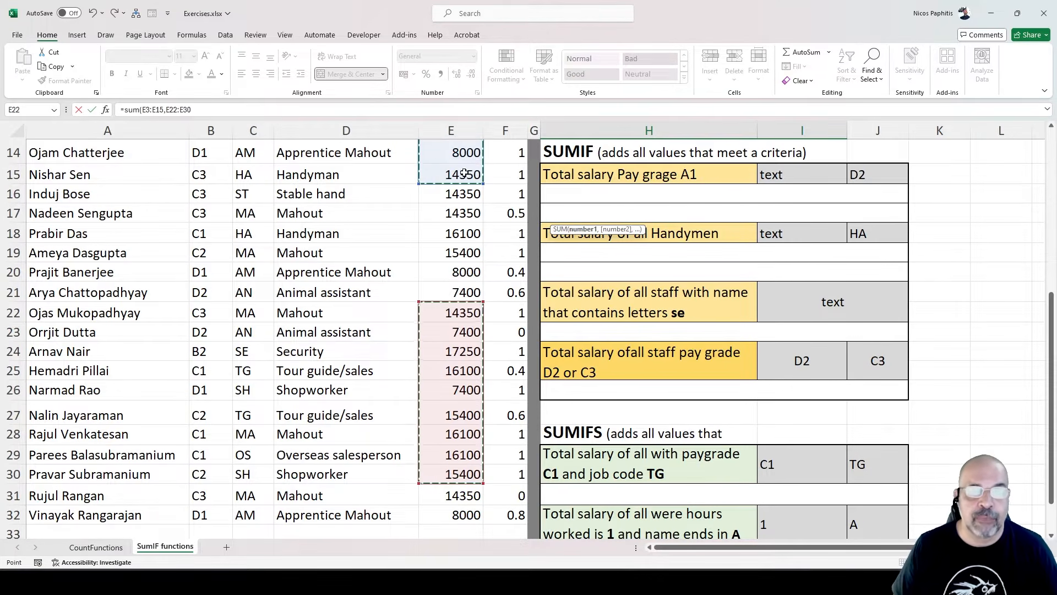
{"action": "scroll", "coordinate": [734, 304], "scroll_direction": "up", "scroll_amount": 2}
{"action": "scroll", "coordinate": [733, 303], "scroll_direction": "up", "scroll_amount": 3}
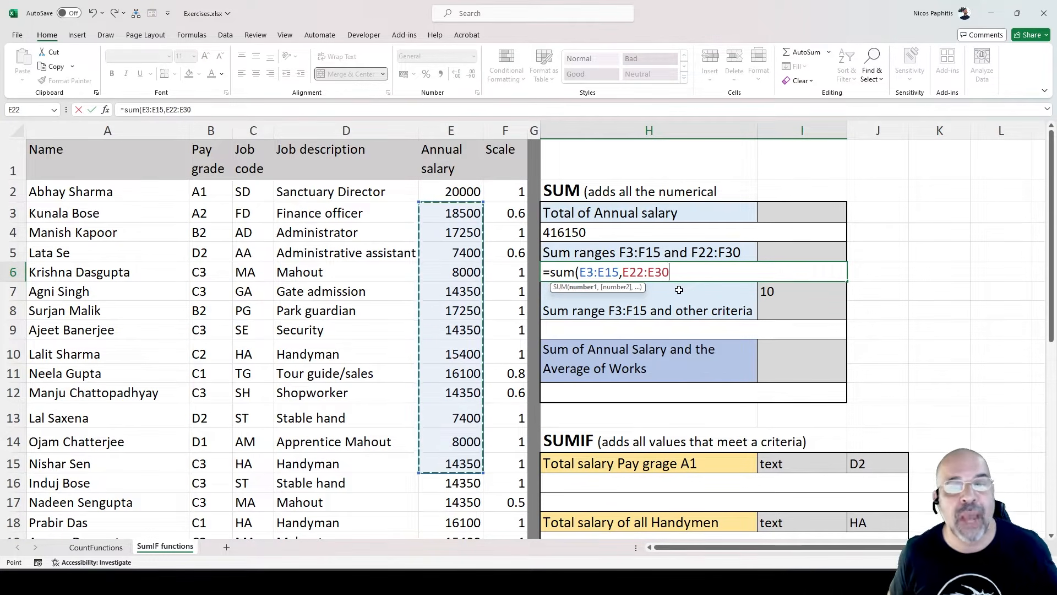
{"action": "type", "text": ")"}
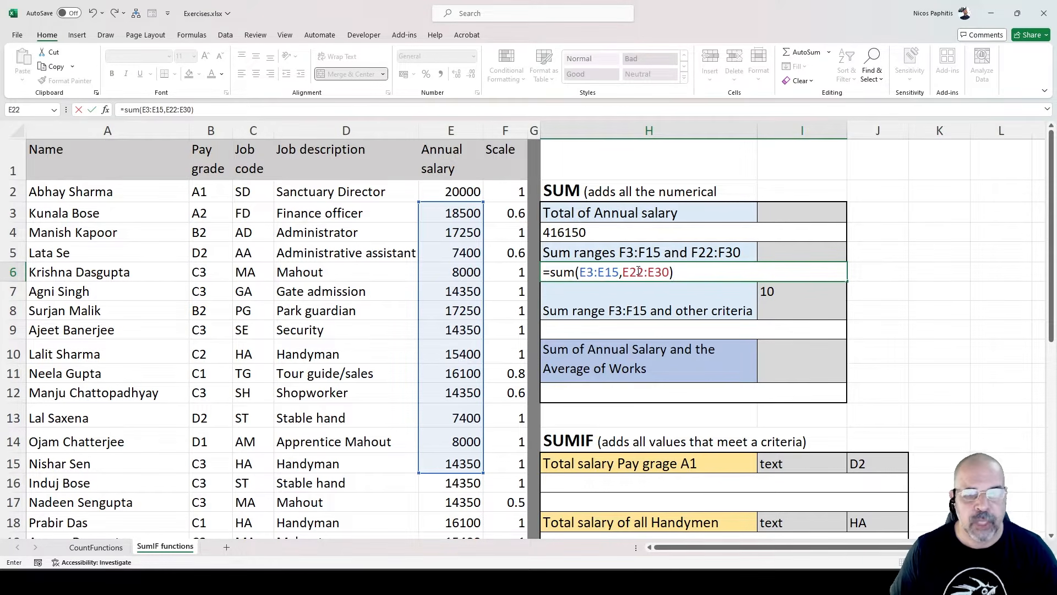
{"action": "key", "text": "Return"}
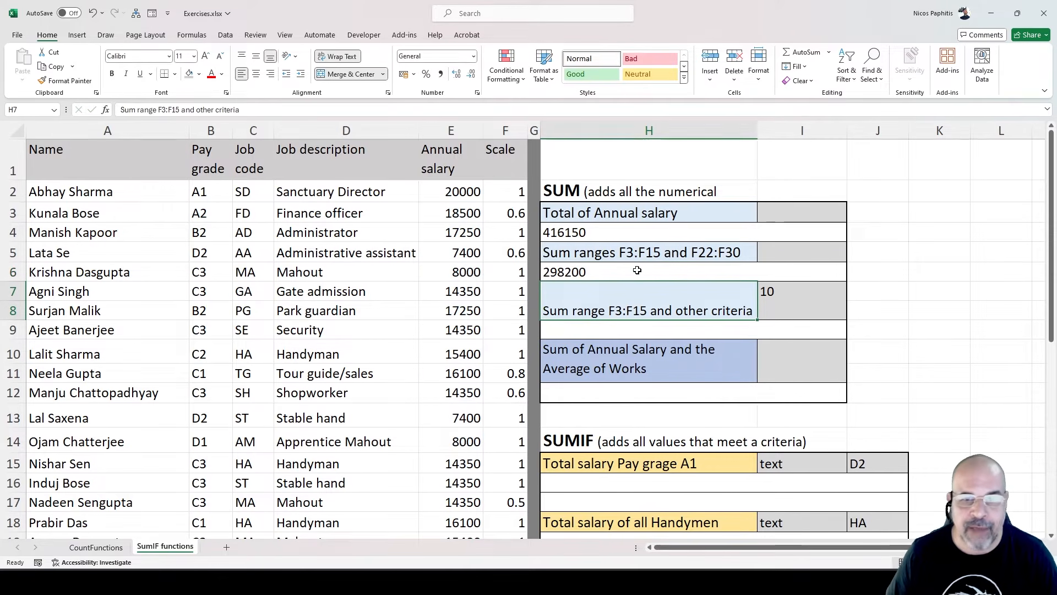
- Sum the Annual salary range E3:E15 plus the number 10 with a SUM formula in H9, and check the finished formula
{"action": "left_click", "coordinate": [750, 326]}
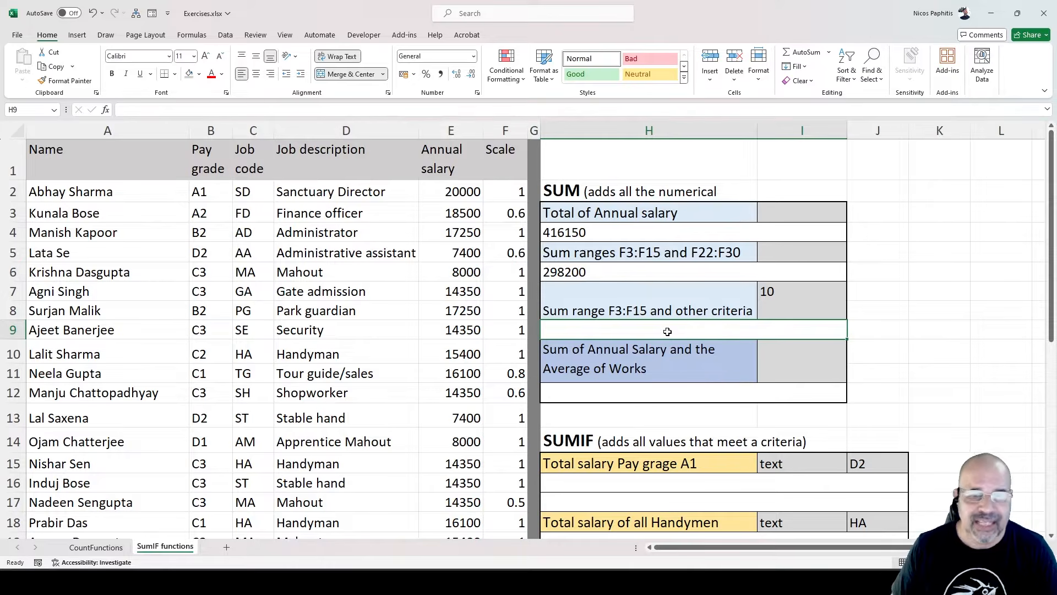
{"action": "type", "text": "=sum("}
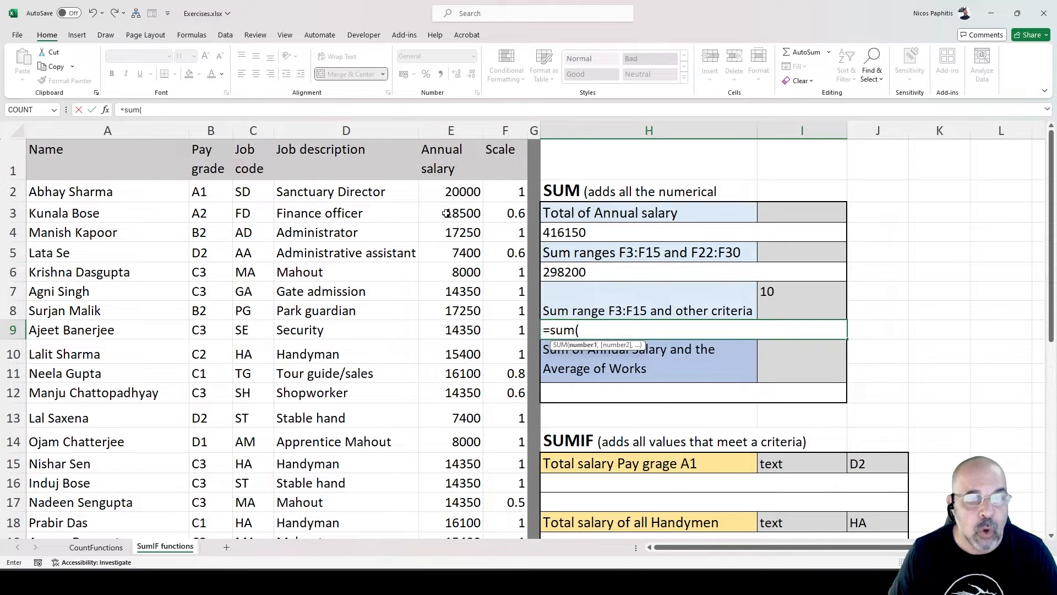
{"action": "left_click_drag", "start_coordinate": [450, 213], "coordinate": [451, 457]}
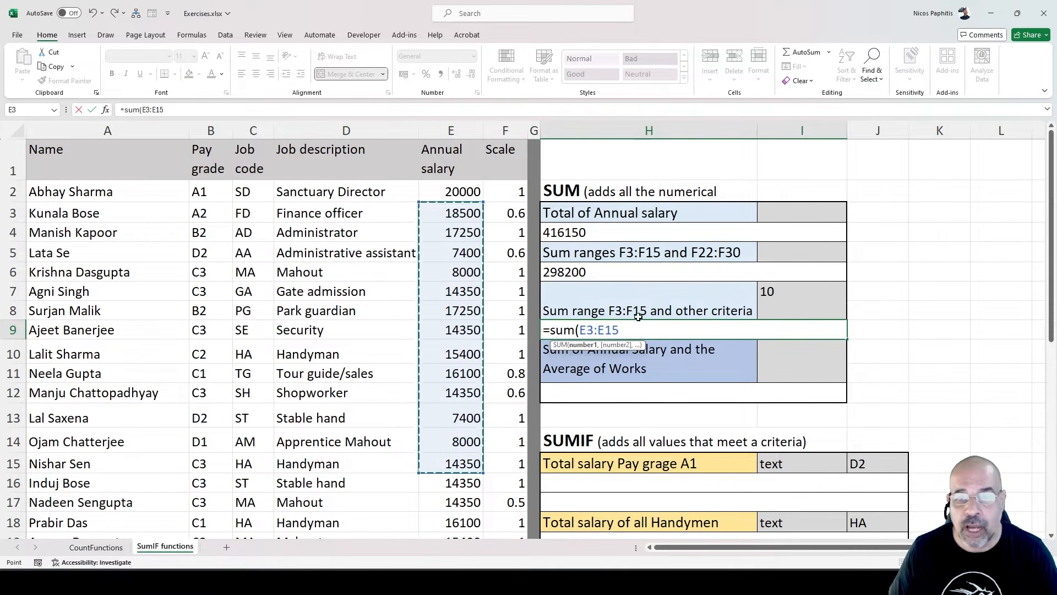
{"action": "type", "text": ","}
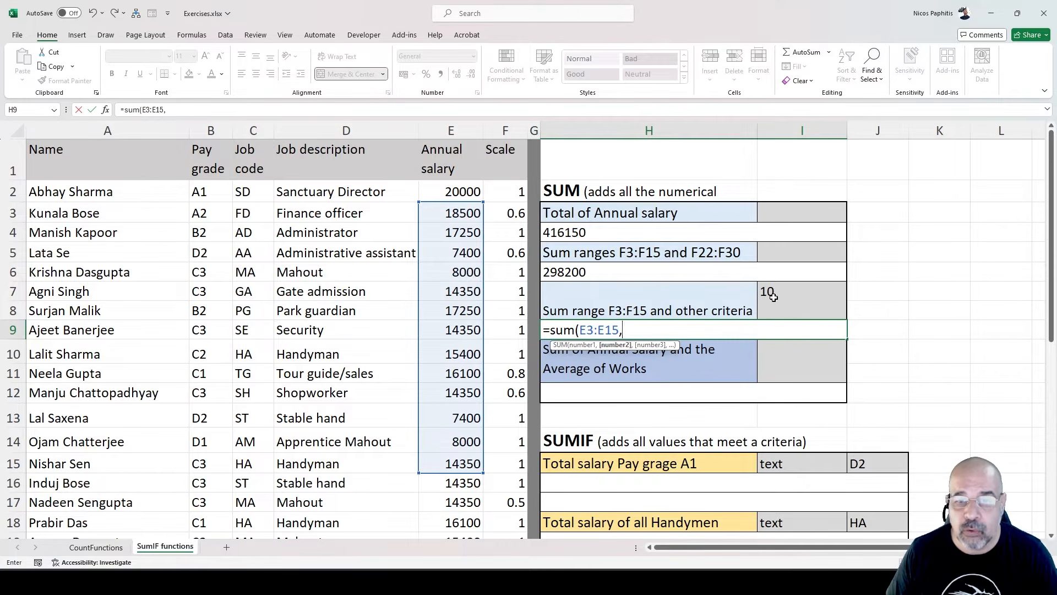
{"action": "type", "text": "10"}
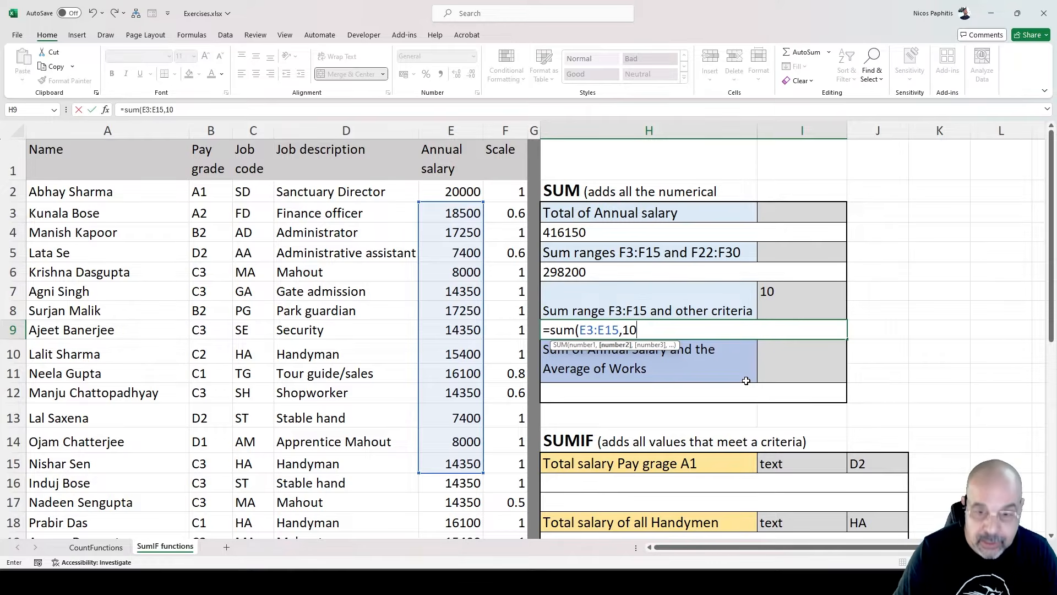
{"action": "type", "text": ")"}
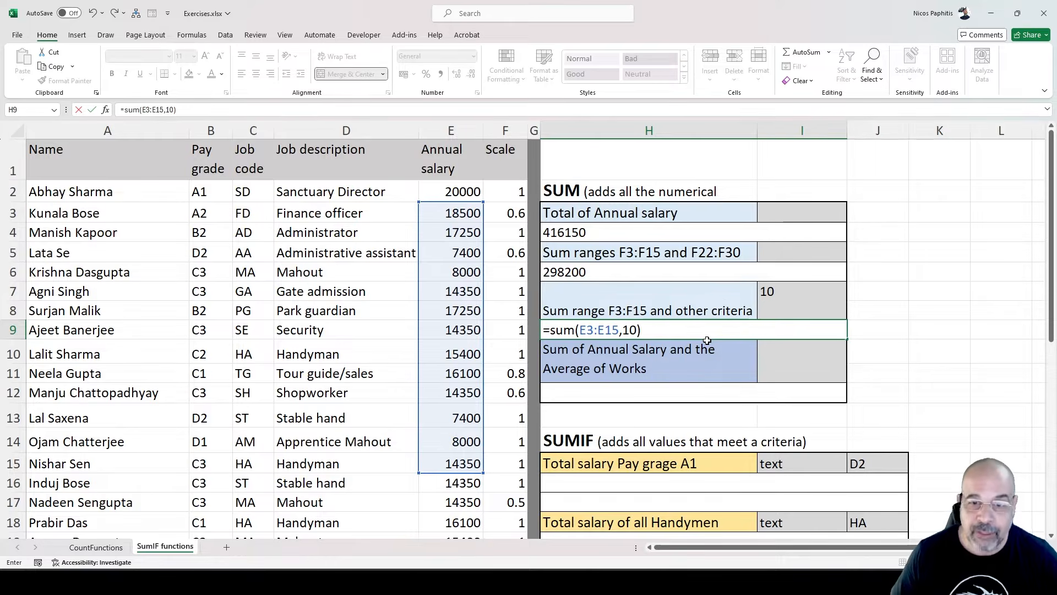
{"action": "key", "text": "Return"}
{"action": "left_click", "coordinate": [693, 330]}
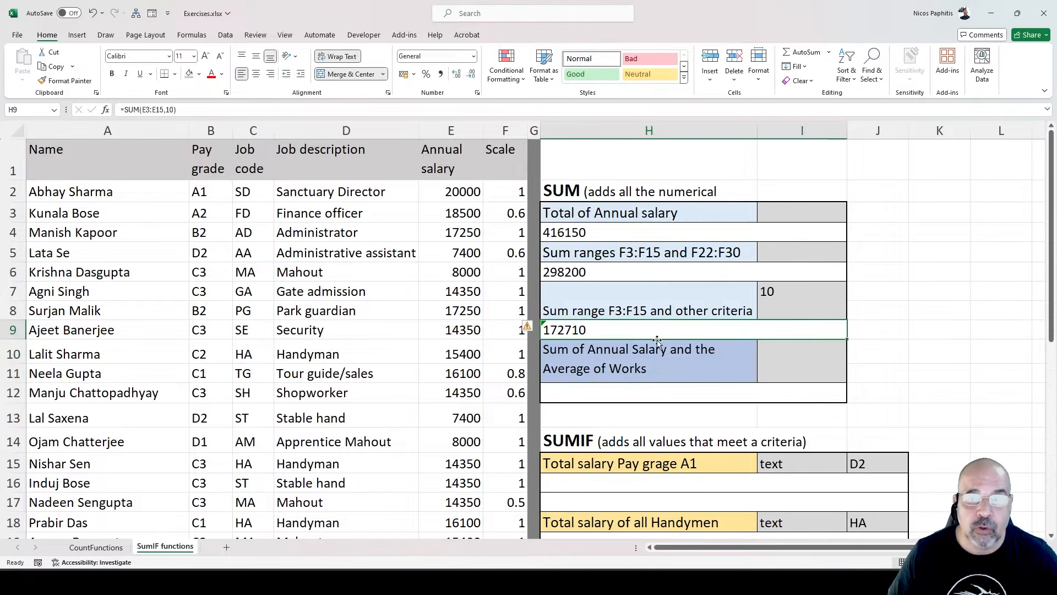
- Replace the number 10 in H9's SUM formula with a reference to cell I7
{"action": "double_click", "coordinate": [649, 334]}
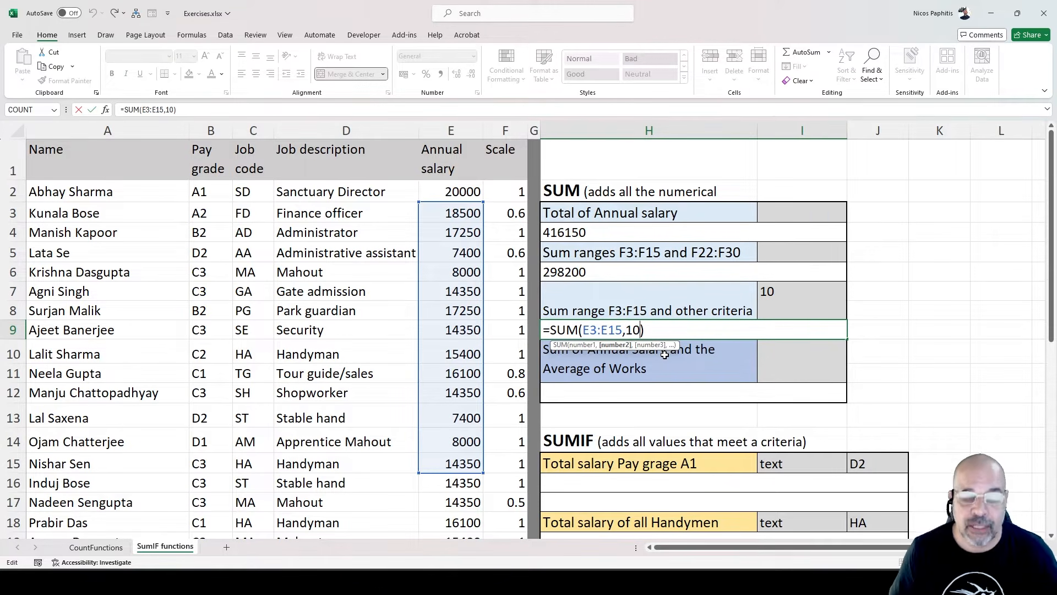
{"action": "key", "text": "BackSpace"}
{"action": "key", "text": "BackSpace"}
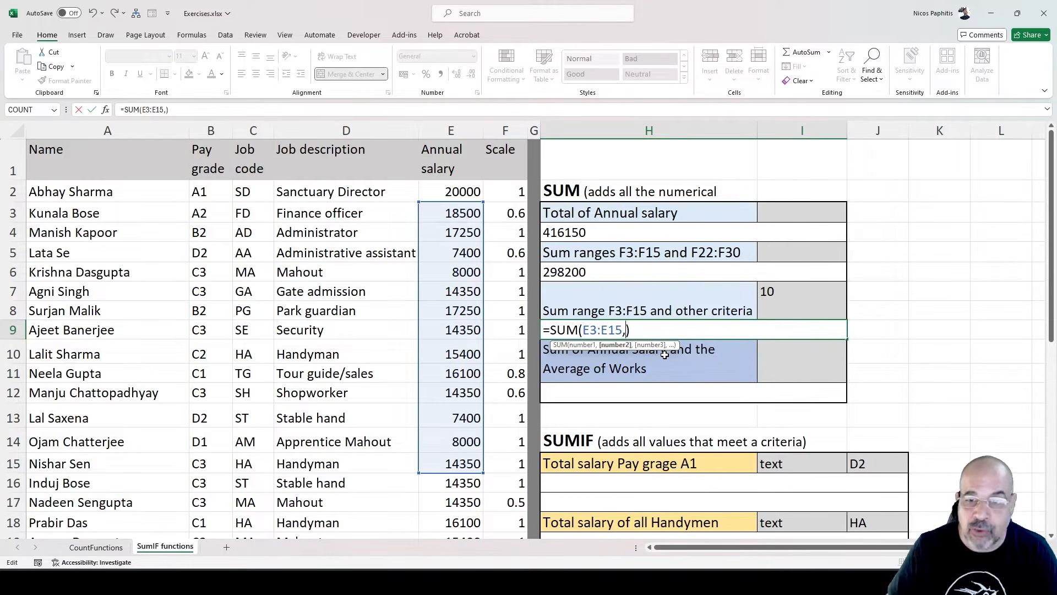
{"action": "left_click", "coordinate": [819, 298]}
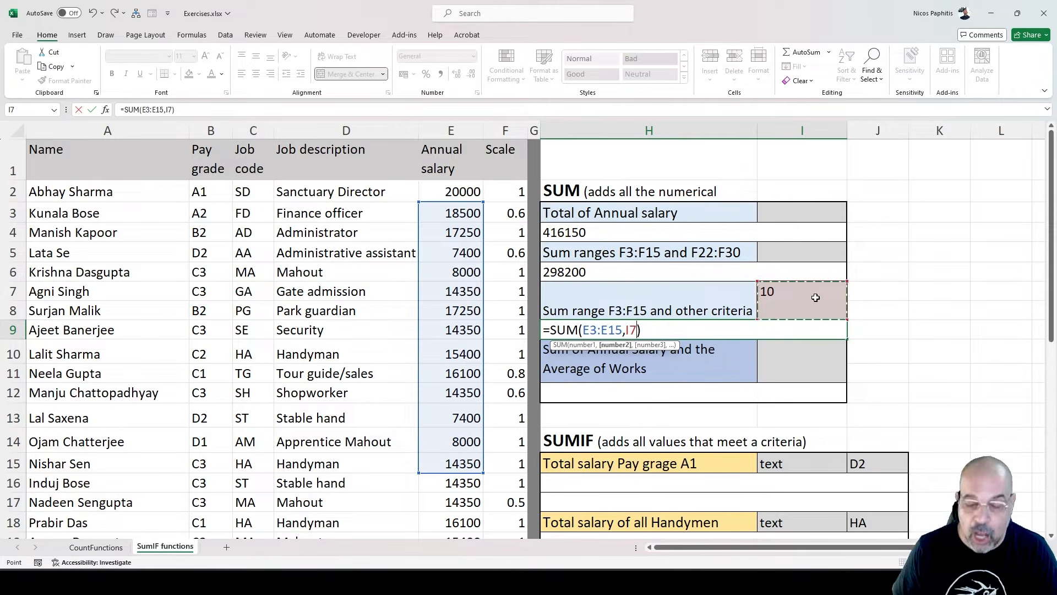
{"action": "key", "text": "Return"}
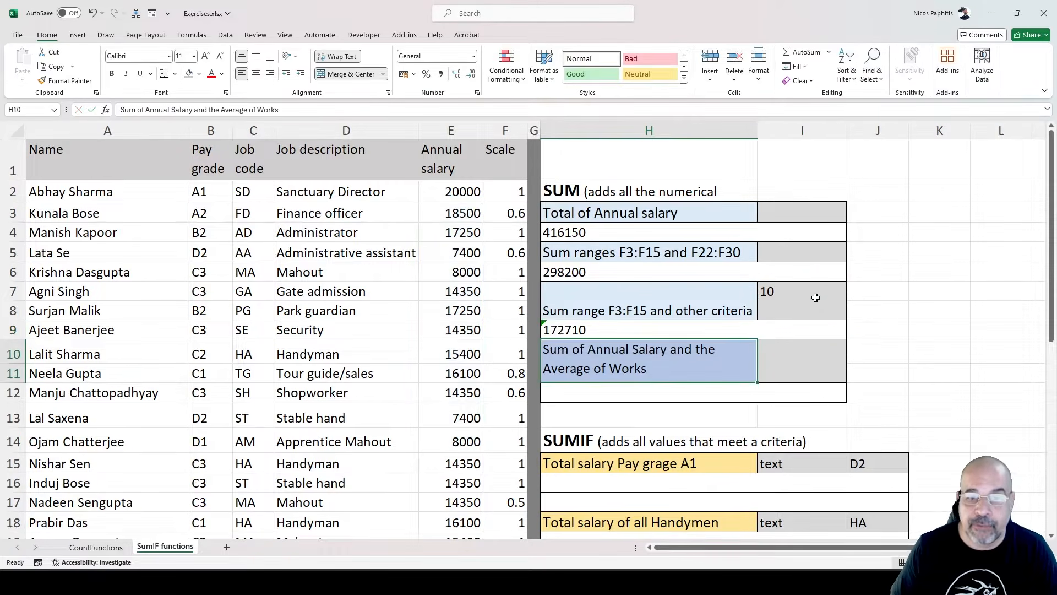
- Set cell I7 to 10000000 to test the H9 formula, and undo that change
{"action": "left_click", "coordinate": [786, 297]}
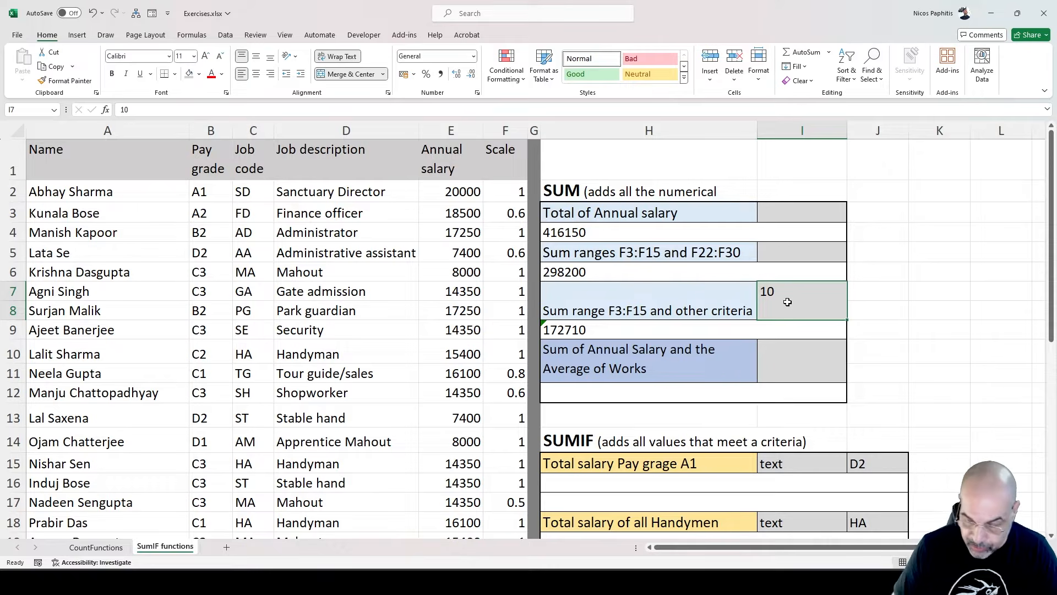
{"action": "type", "text": "1000000"}
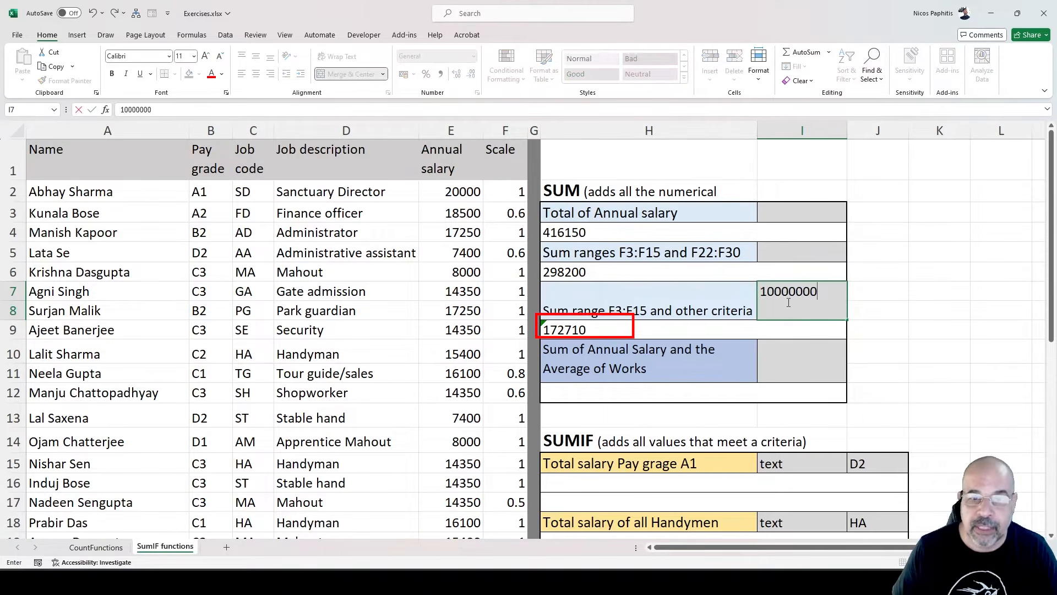
{"action": "type", "text": "0"}
{"action": "key", "text": "Return"}
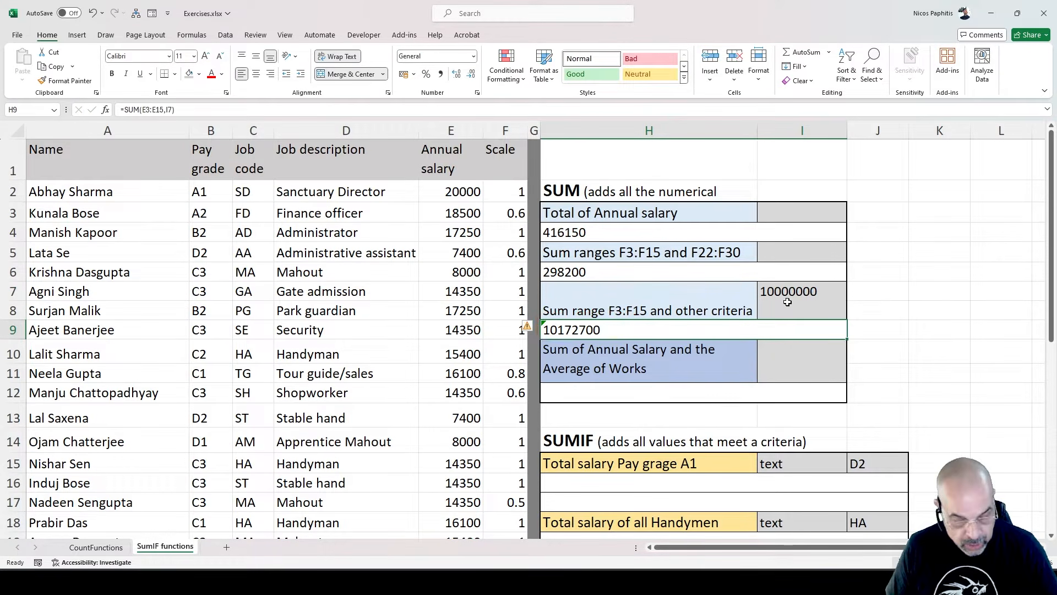
{"action": "key", "text": "ctrl+z"}
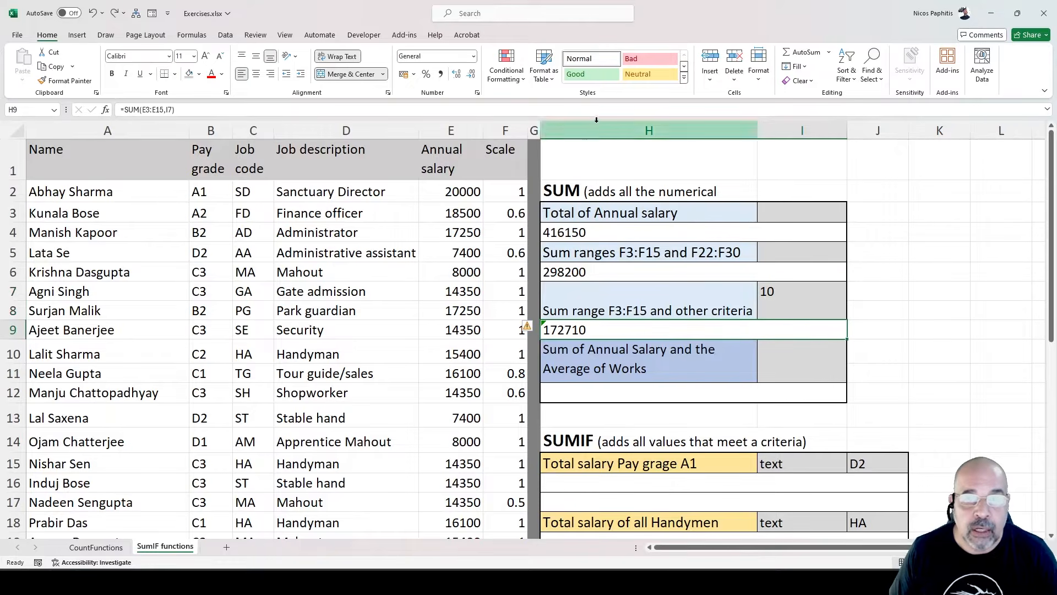
- Replace the I7 reference in H9's SUM formula with the number 10
{"action": "left_click", "coordinate": [597, 109]}
{"action": "left_click", "coordinate": [639, 333]}
{"action": "key", "text": "BackSpace"}
{"action": "key", "text": "BackSpace"}
{"action": "type", "text": "10"}
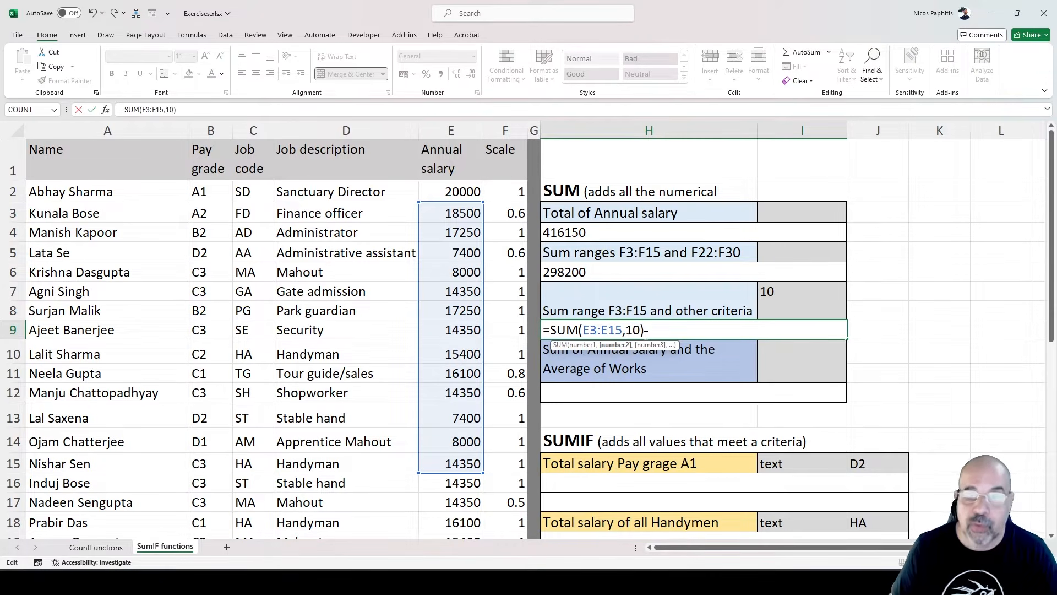
{"action": "key", "text": "Return"}
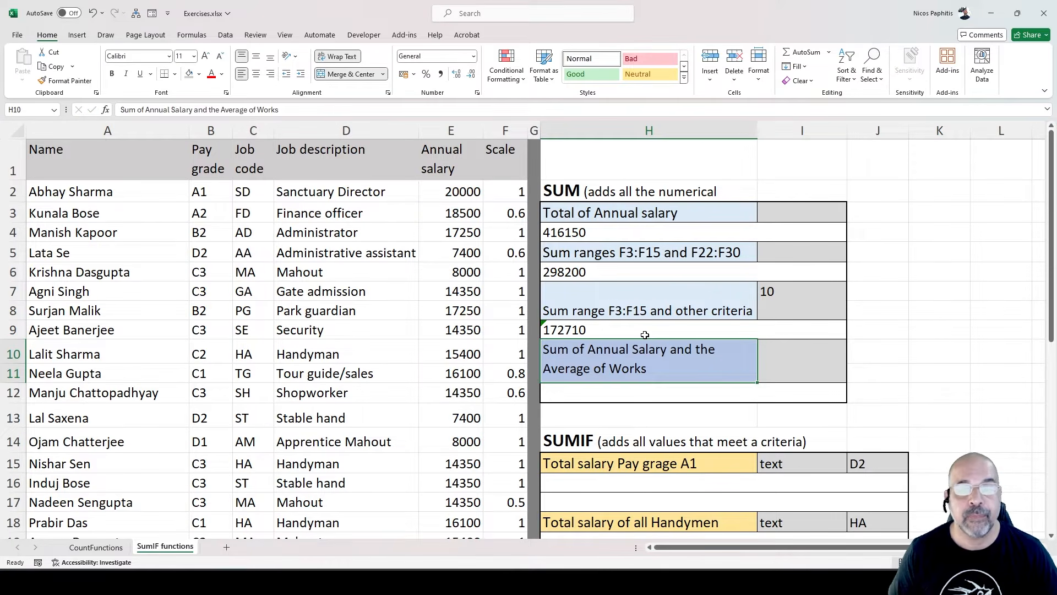
- Reword the label in H10 to "Sum of Annual Salary and the Average of Scale"
{"action": "scroll", "coordinate": [642, 339], "scroll_direction": "down", "scroll_amount": 1}
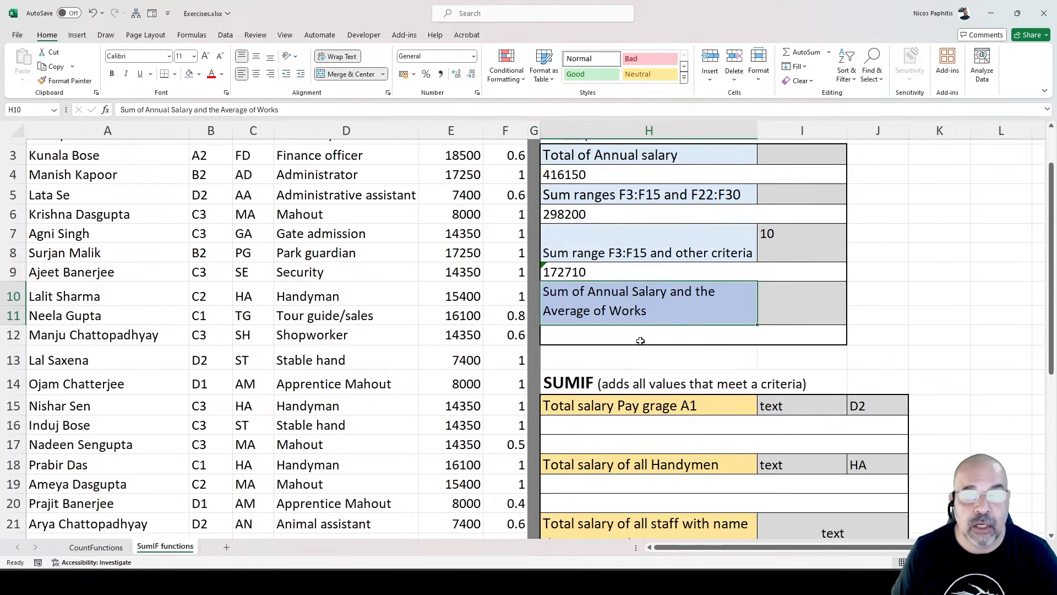
{"action": "scroll", "coordinate": [640, 341], "scroll_direction": "up", "scroll_amount": 1}
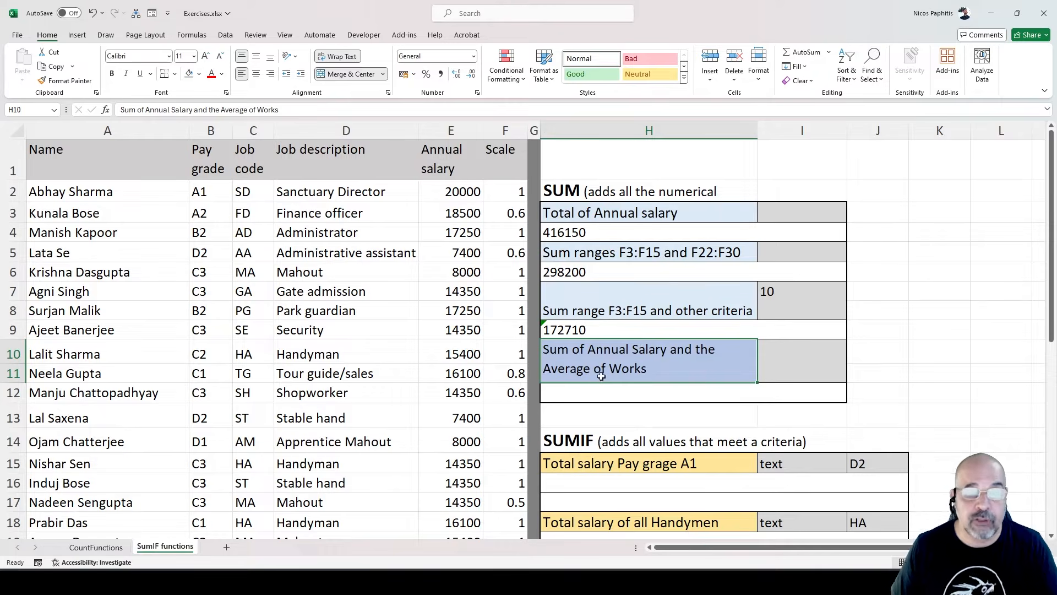
{"action": "left_click", "coordinate": [578, 391]}
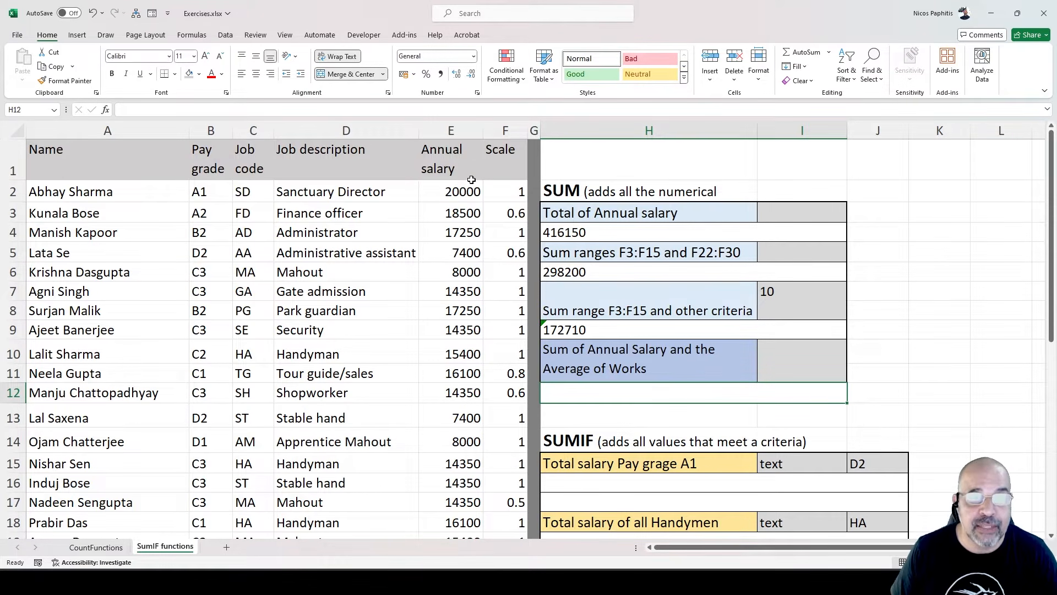
{"action": "left_click", "coordinate": [451, 131]}
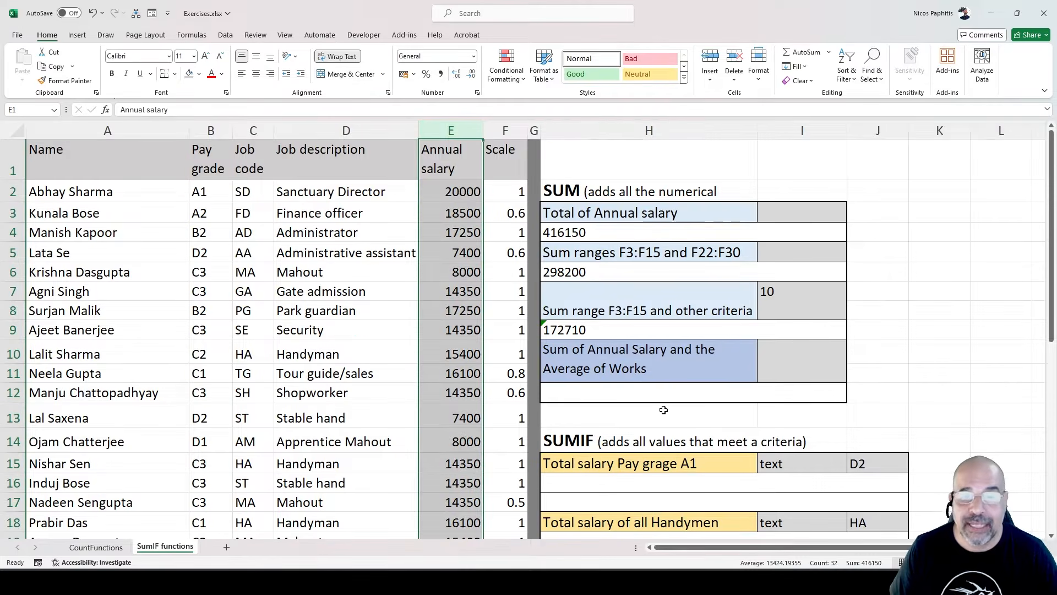
{"action": "left_click", "coordinate": [663, 363]}
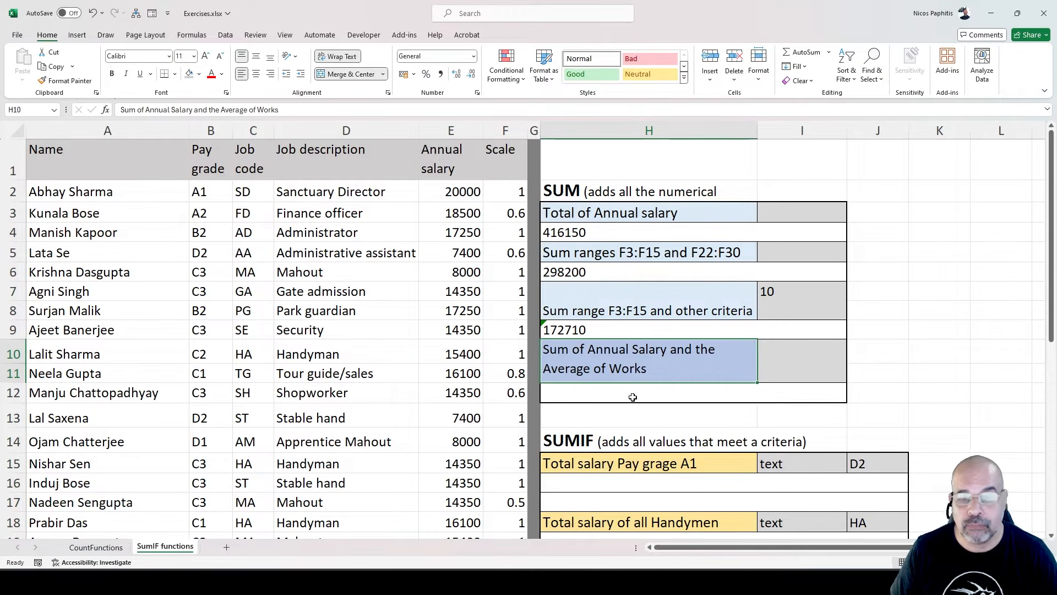
{"action": "double_click", "coordinate": [635, 369]}
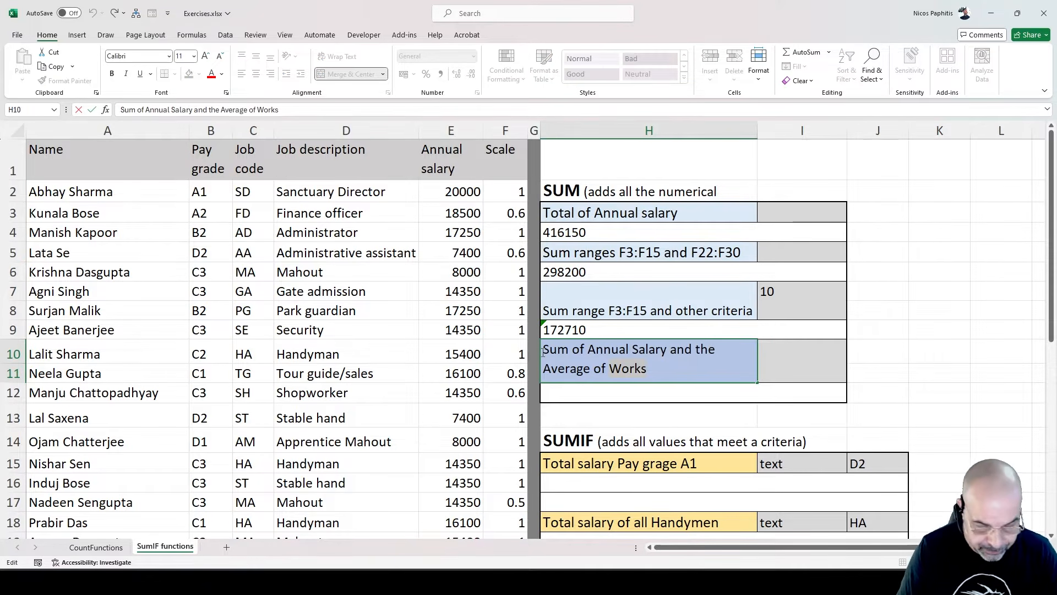
{"action": "type", "text": "sc"}
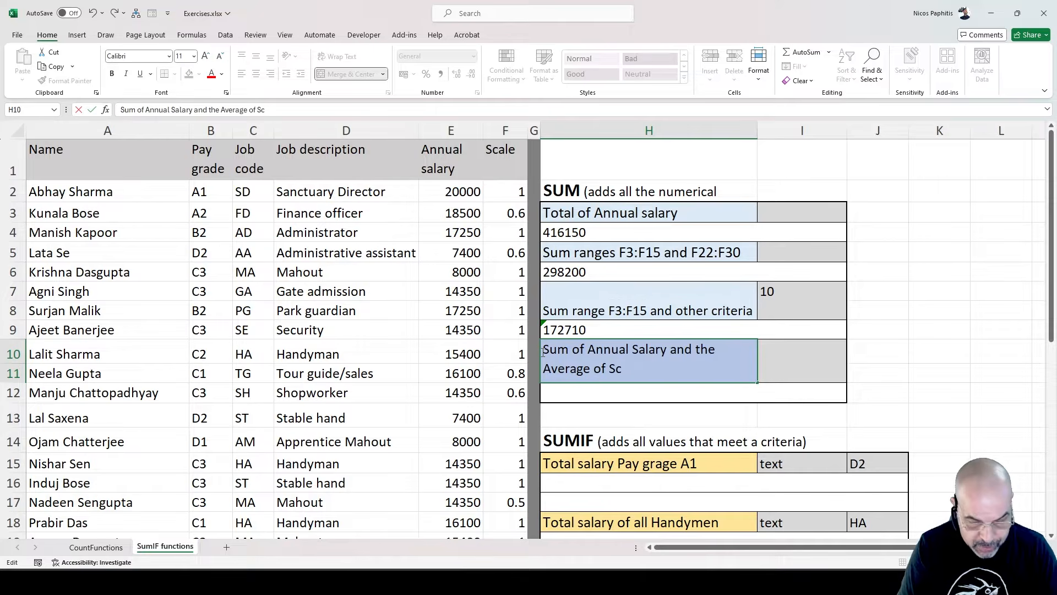
{"action": "type", "text": "al"}
{"action": "type", "text": "e"}
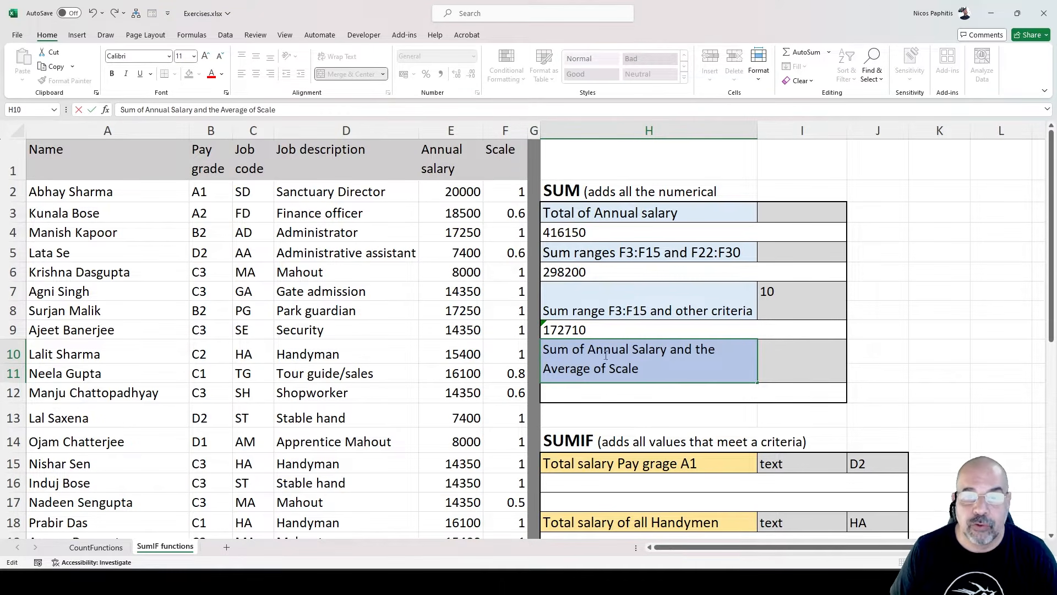
{"action": "left_click", "coordinate": [502, 131]}
{"action": "left_click", "coordinate": [502, 195]}
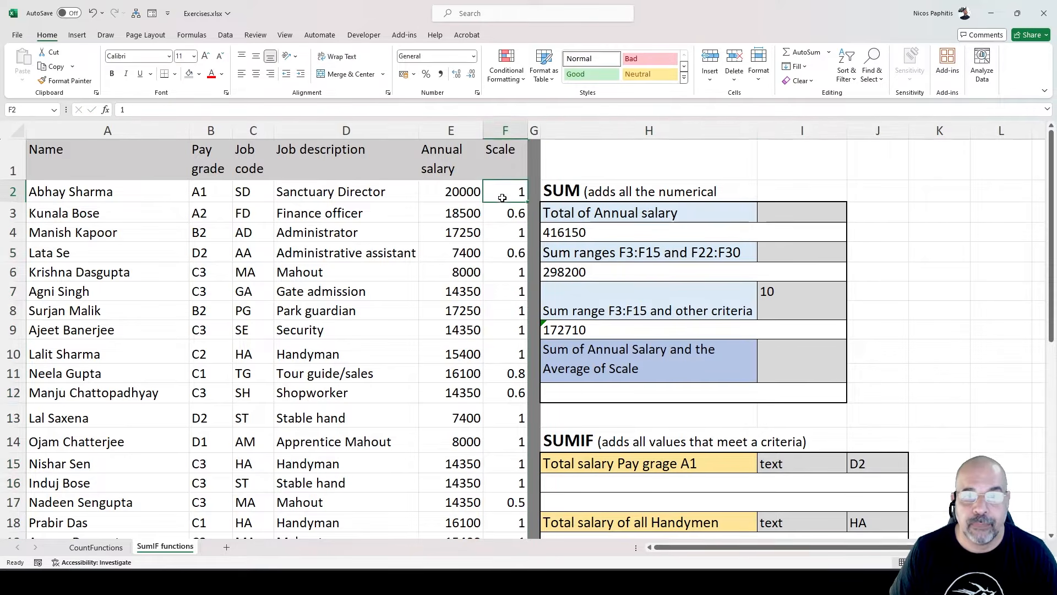
- Start a SUM formula in H12 with the Annual salary range E2:E32 as its first argument
{"action": "left_click", "coordinate": [577, 392]}
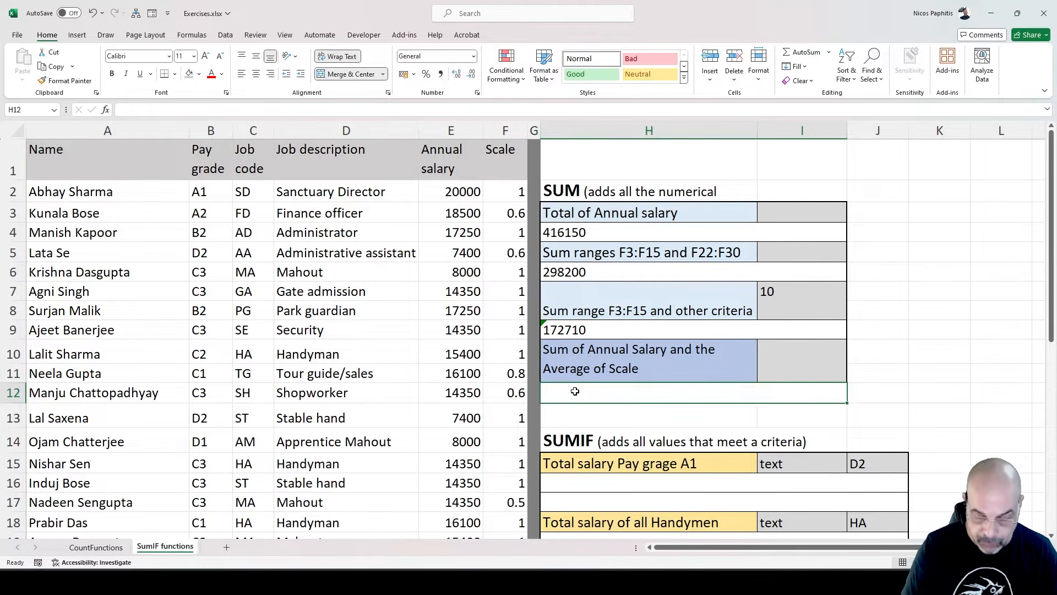
{"action": "type", "text": "=sum*"}
{"action": "key", "text": "BackSpace"}
{"action": "type", "text": "("}
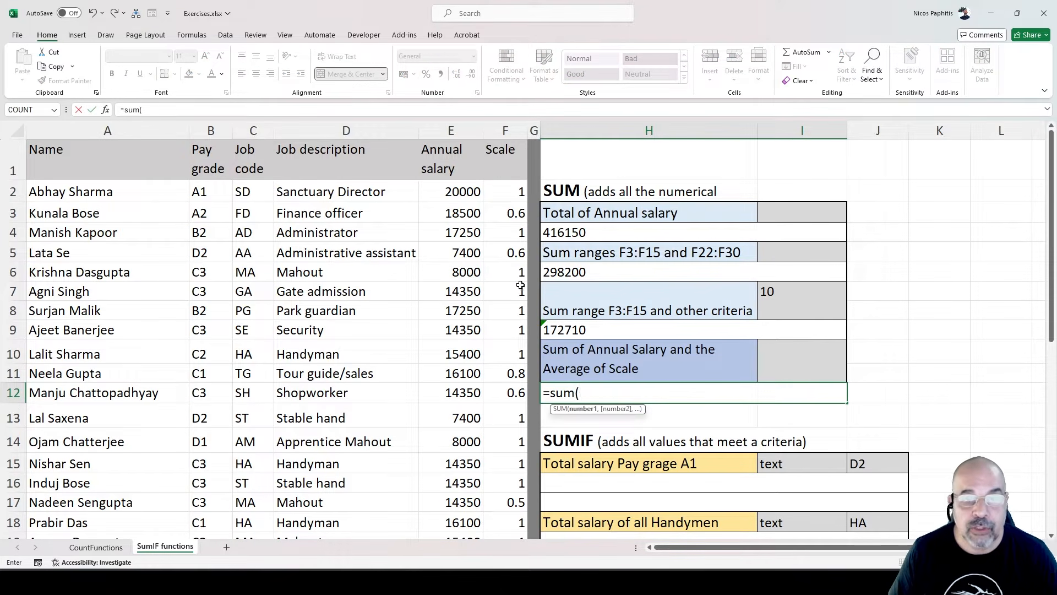
{"action": "left_click", "coordinate": [458, 192]}
{"action": "scroll", "coordinate": [451, 362], "scroll_direction": "down", "scroll_amount": 6}
{"action": "scroll", "coordinate": [457, 397], "scroll_direction": "up", "scroll_amount": 1}
{"action": "left_click", "coordinate": [470, 456], "text": "shift"}
{"action": "scroll", "coordinate": [672, 430], "scroll_direction": "up", "scroll_amount": 6}
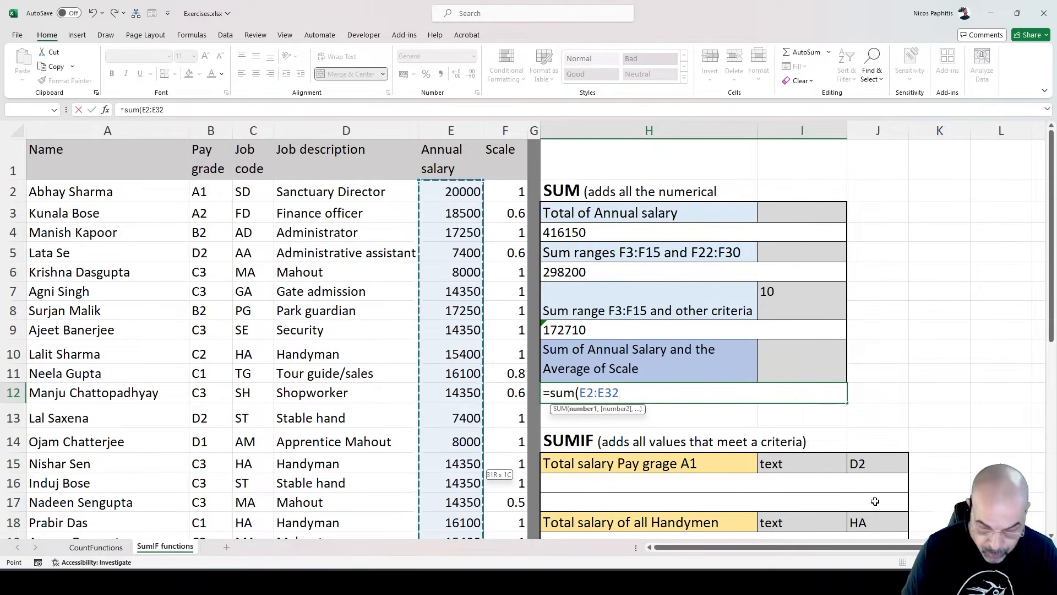
{"action": "type", "text": ","}
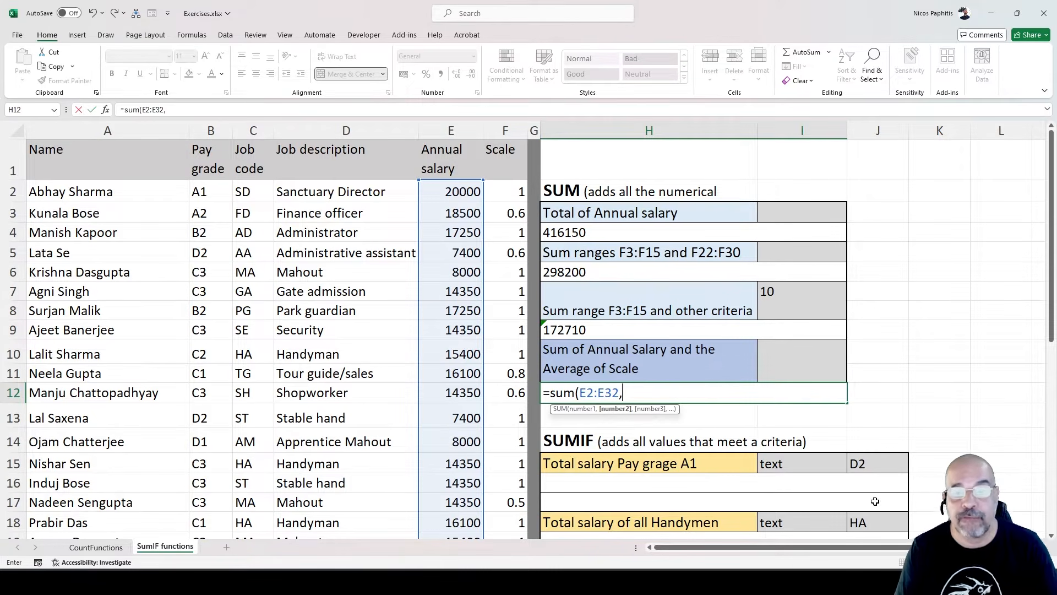
- Add the AVERAGE of the Scale range F2:F32 as the second argument of H12's SUM formula and complete the formula
{"action": "type", "text": "average"}
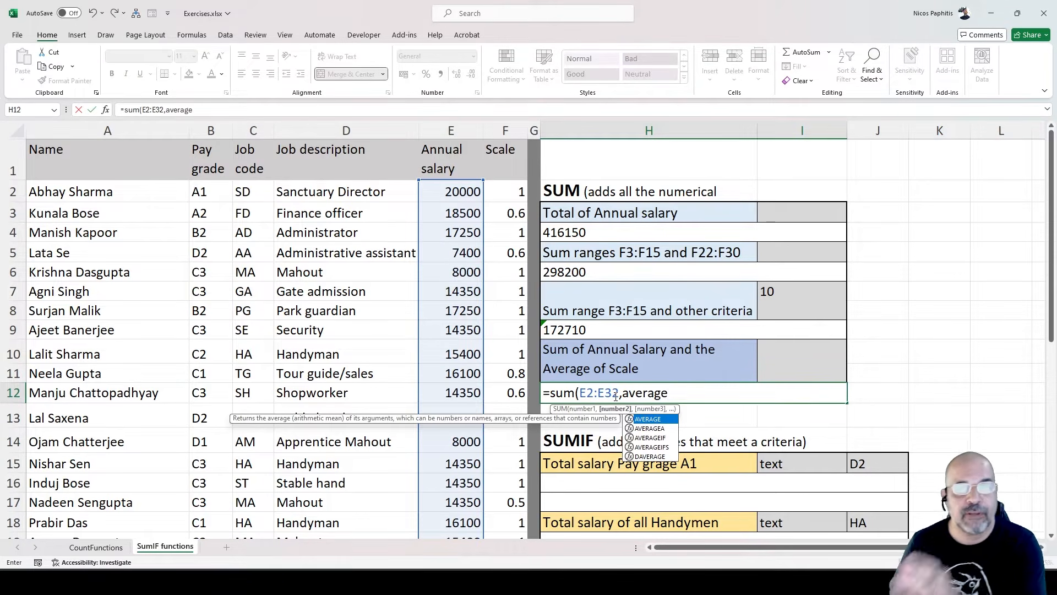
{"action": "scroll", "coordinate": [649, 174], "scroll_direction": "down", "scroll_amount": 2}
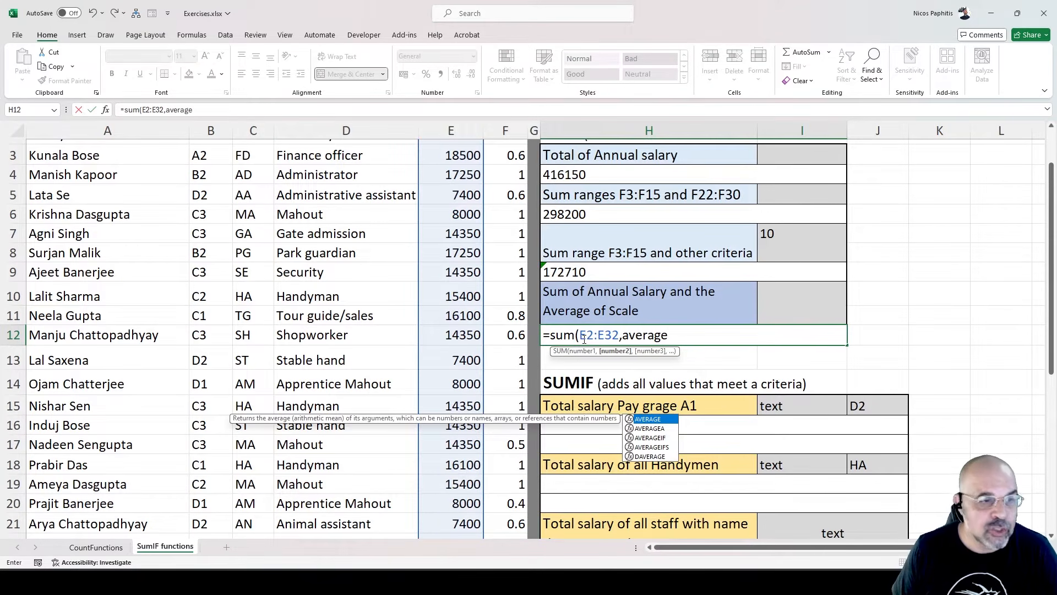
{"action": "left_click_drag", "start_coordinate": [550, 335], "coordinate": [680, 325]}
{"action": "left_click", "coordinate": [678, 334]}
{"action": "scroll", "coordinate": [705, 341], "scroll_direction": "up", "scroll_amount": 1}
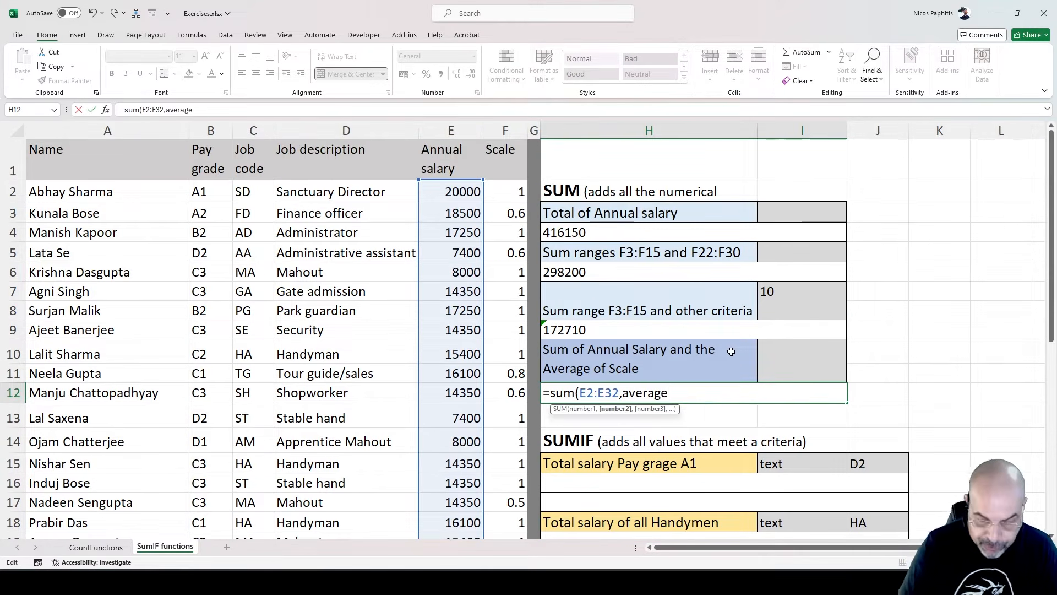
{"action": "type", "text": "("}
{"action": "left_click_drag", "start_coordinate": [527, 196], "coordinate": [513, 487]}
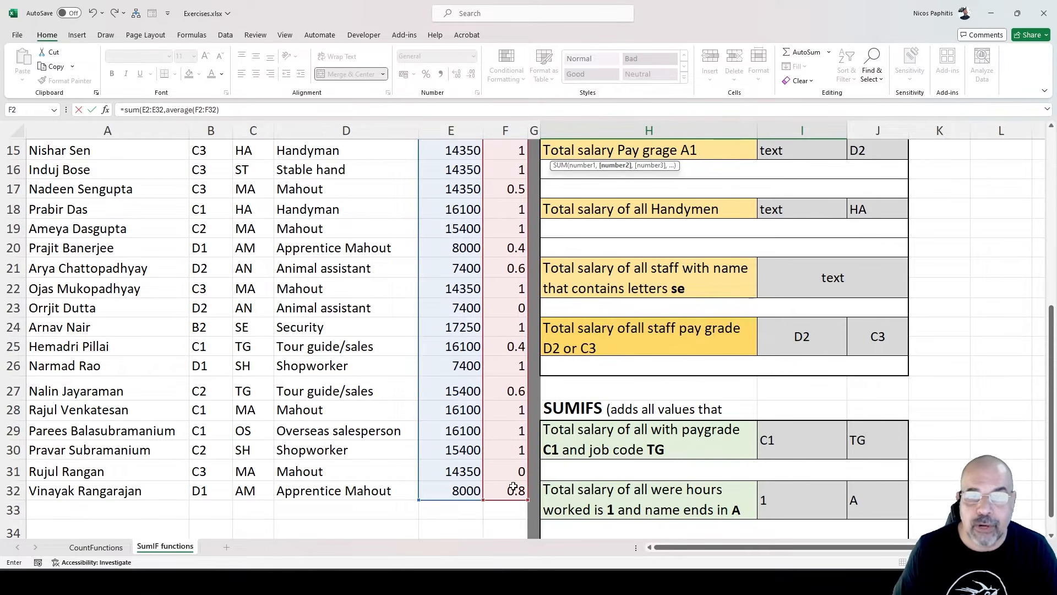
{"action": "type", "text": ")"}
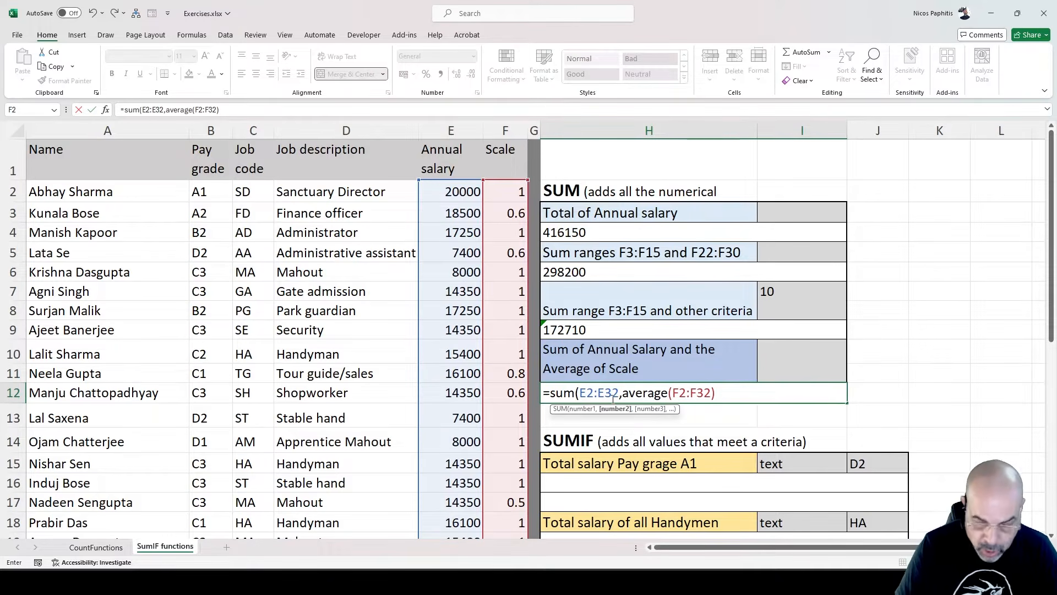
{"action": "type", "text": ")"}
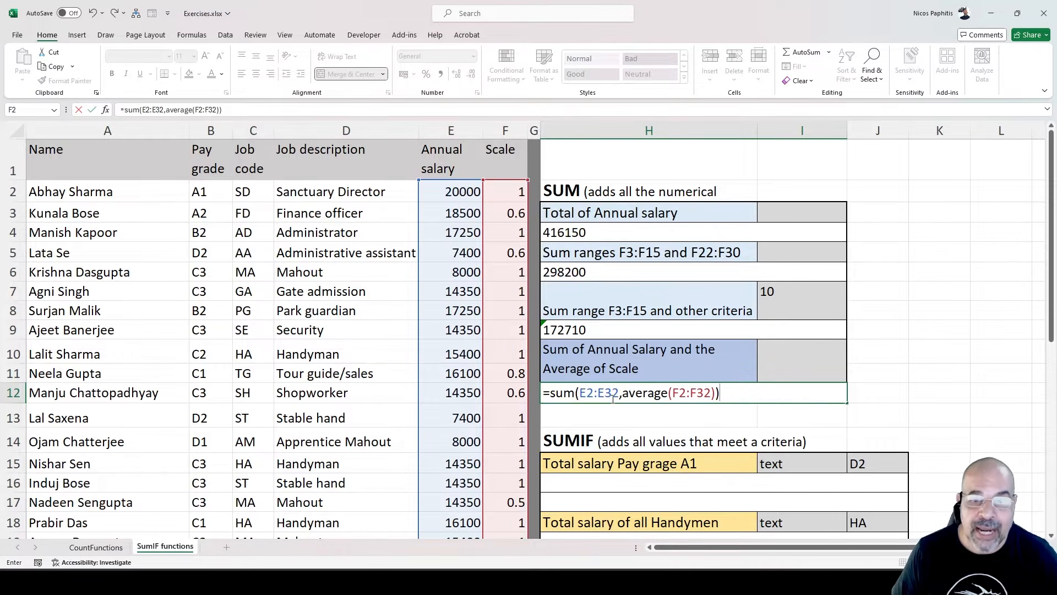
{"action": "key", "text": "Return"}
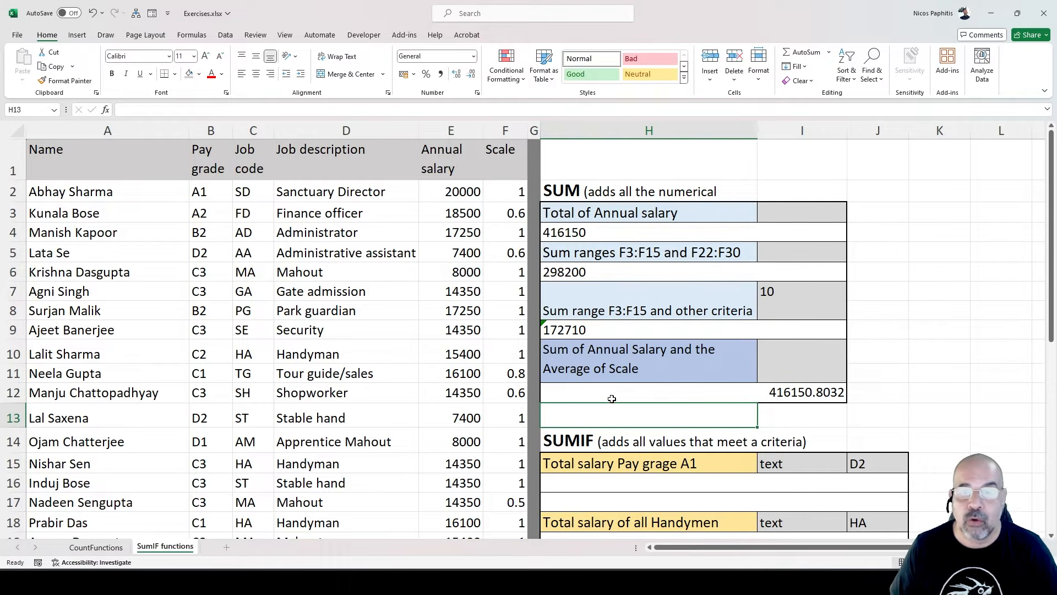
- Examine the finished formula in H12, highlighting its nested AVERAGE part, and leave it unedited
{"action": "left_click", "coordinate": [770, 397]}
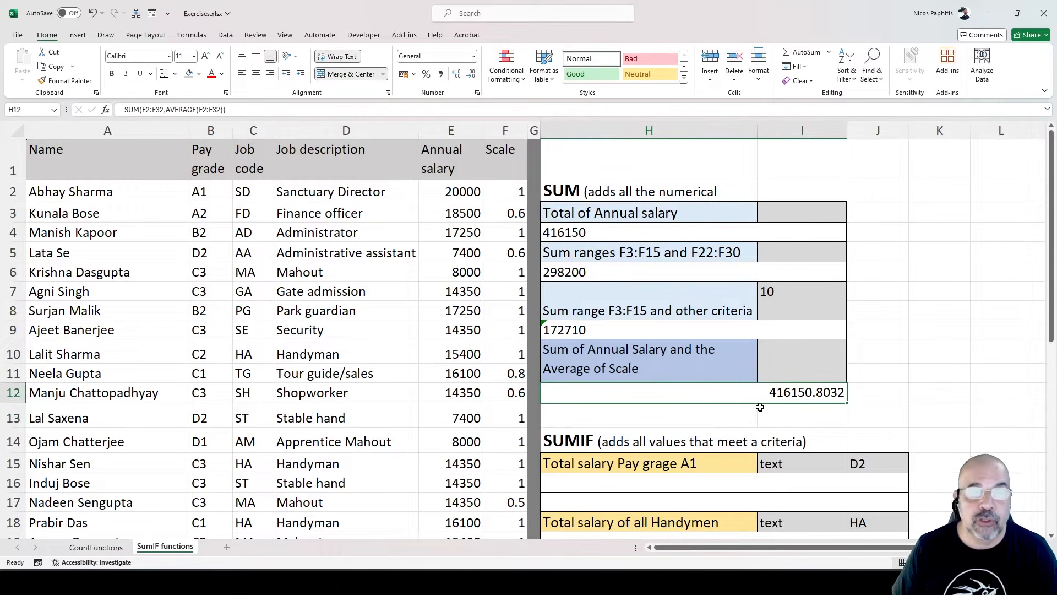
{"action": "left_click", "coordinate": [498, 110]}
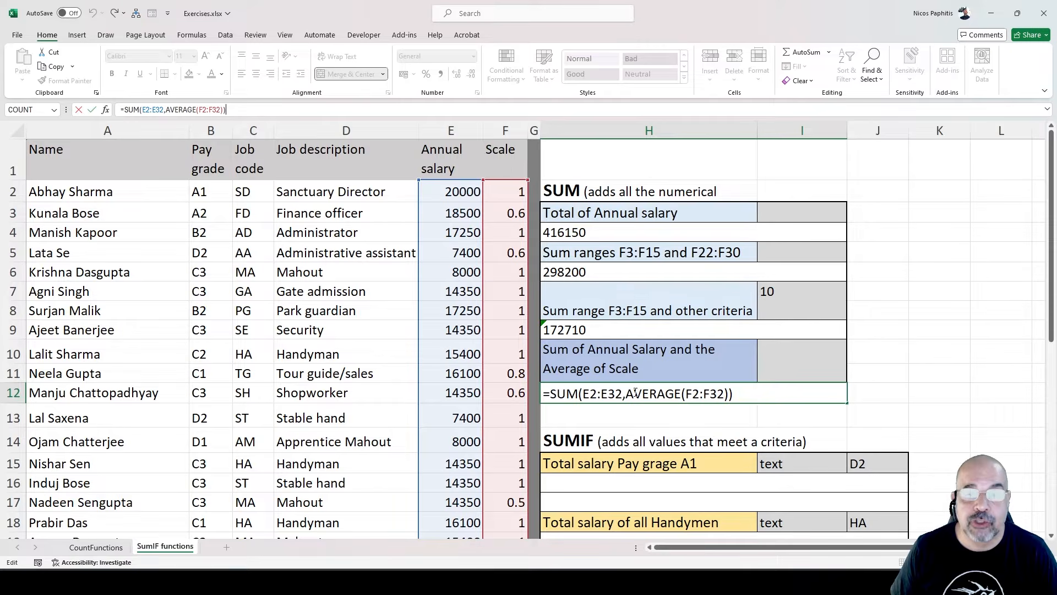
{"action": "left_click", "coordinate": [568, 401]}
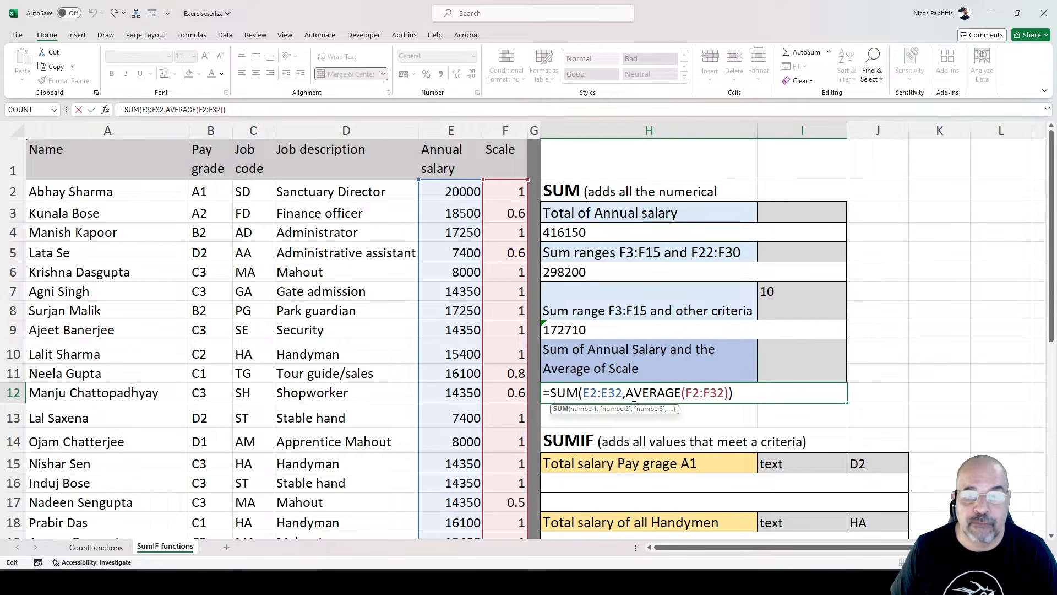
{"action": "left_click_drag", "start_coordinate": [628, 396], "coordinate": [726, 395]}
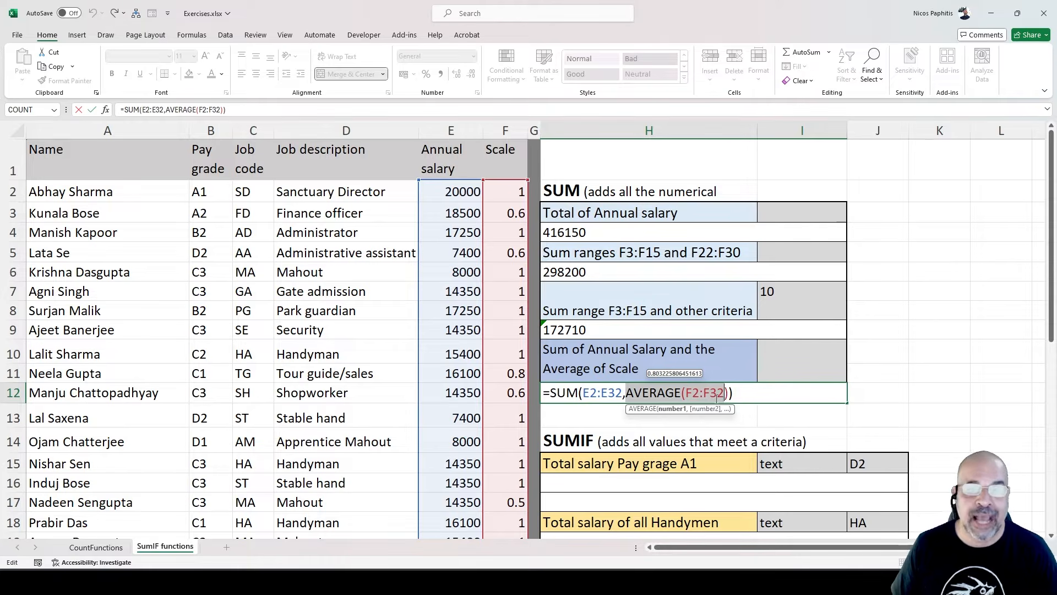
{"action": "key", "text": "Escape"}
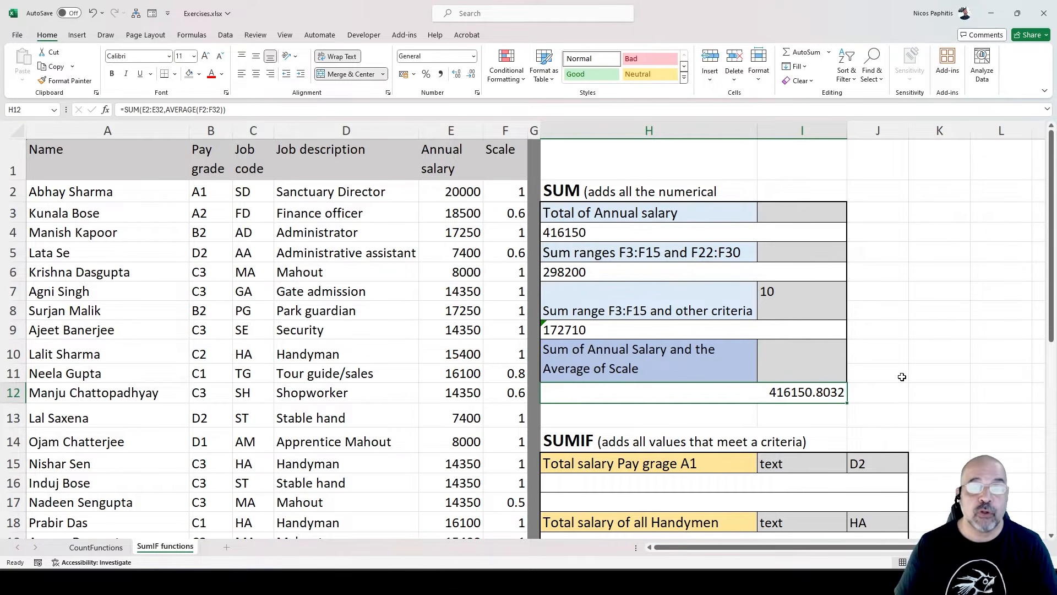
- Switch to Microsoft Whiteboard to view the SUMIF illustration, and return to the Excel sheet
{"action": "scroll", "coordinate": [902, 376], "scroll_direction": "down", "scroll_amount": 3}
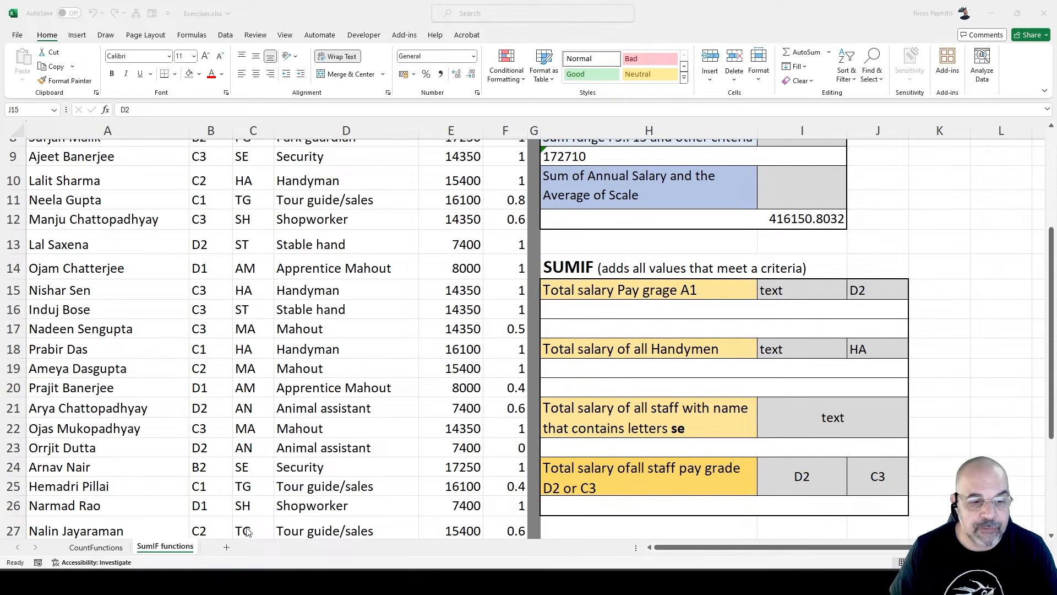
{"action": "key", "text": "alt+Tab"}
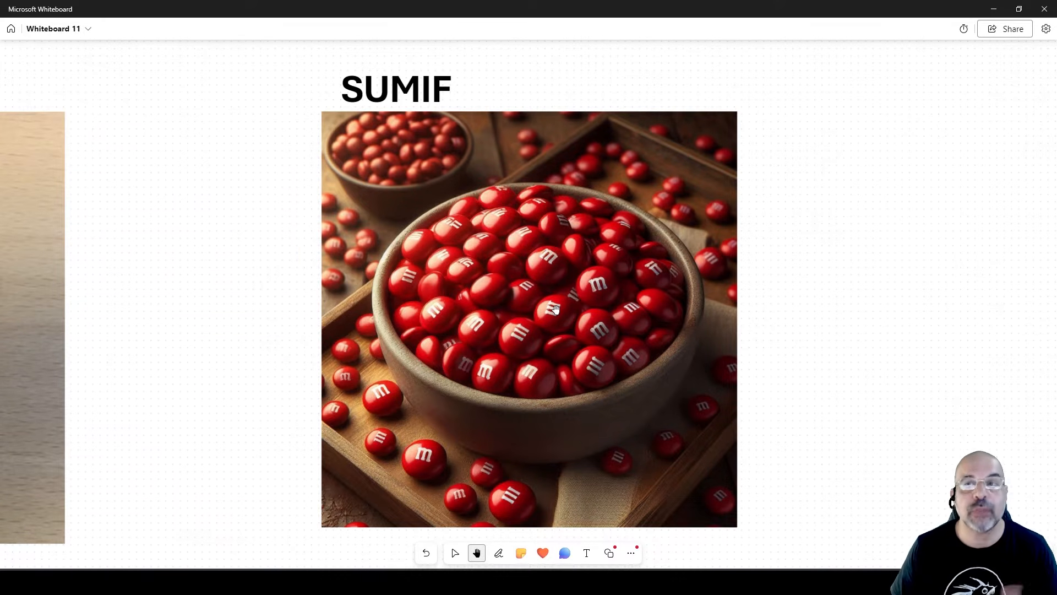
{"action": "left_click", "coordinate": [993, 9]}
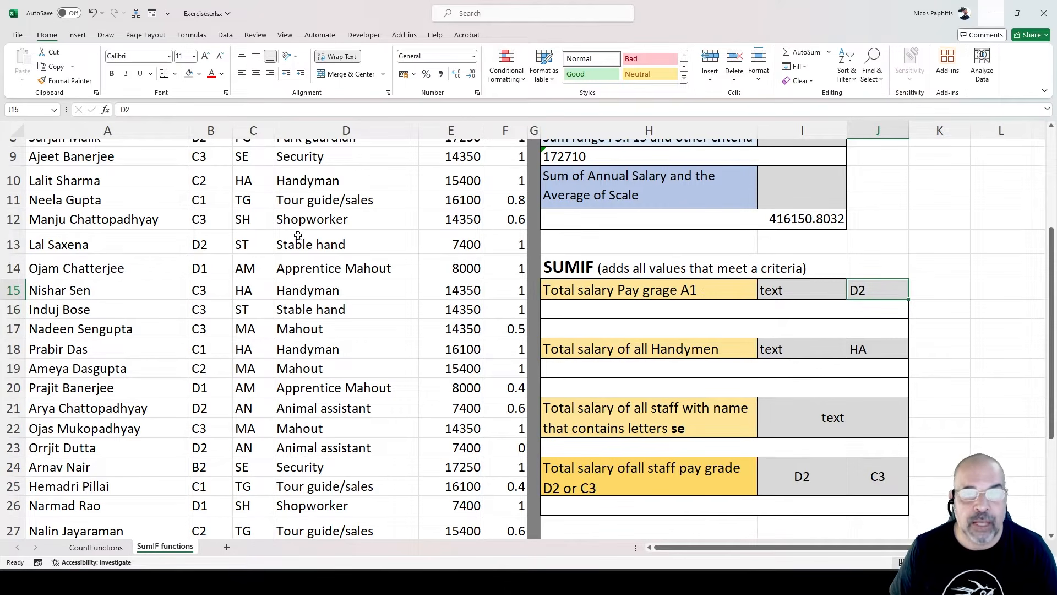
- Highlight the Pay grade range B2:B32, and single out grade A1 in B2 and the matching salary in E2
{"action": "scroll", "coordinate": [264, 267], "scroll_direction": "up", "scroll_amount": 3}
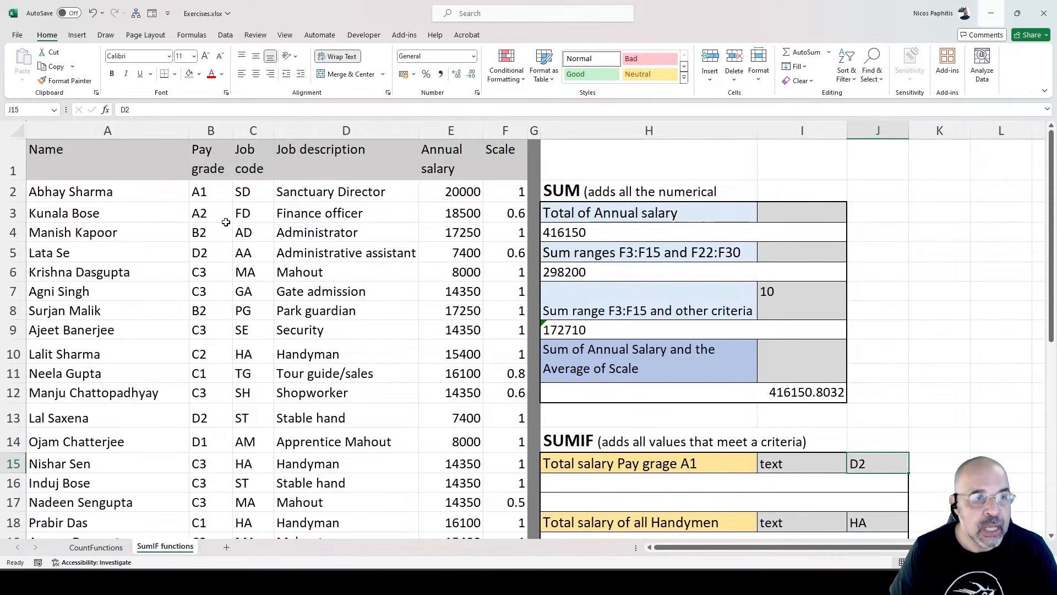
{"action": "left_click", "coordinate": [205, 190]}
{"action": "scroll", "coordinate": [206, 190], "scroll_direction": "down", "scroll_amount": 4}
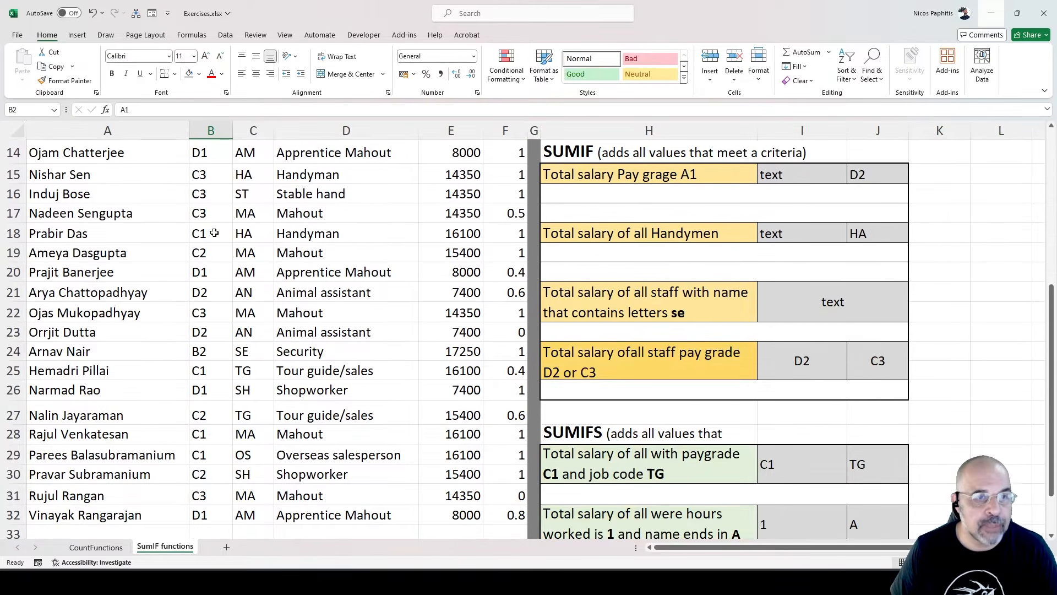
{"action": "left_click", "coordinate": [215, 513], "text": "shift"}
{"action": "scroll", "coordinate": [226, 297], "scroll_direction": "up", "scroll_amount": 4}
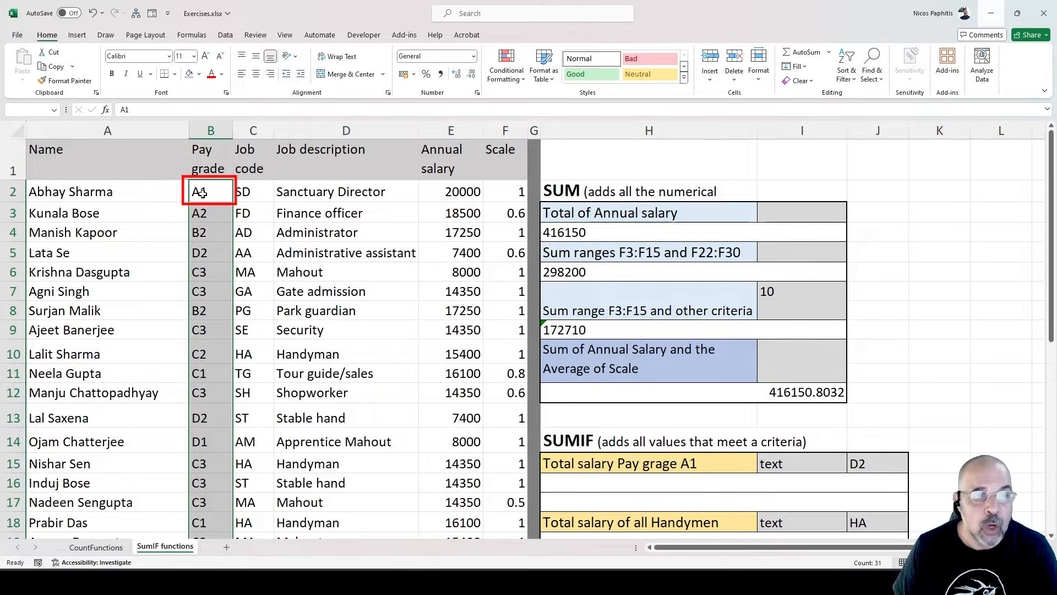
{"action": "left_click", "coordinate": [199, 192]}
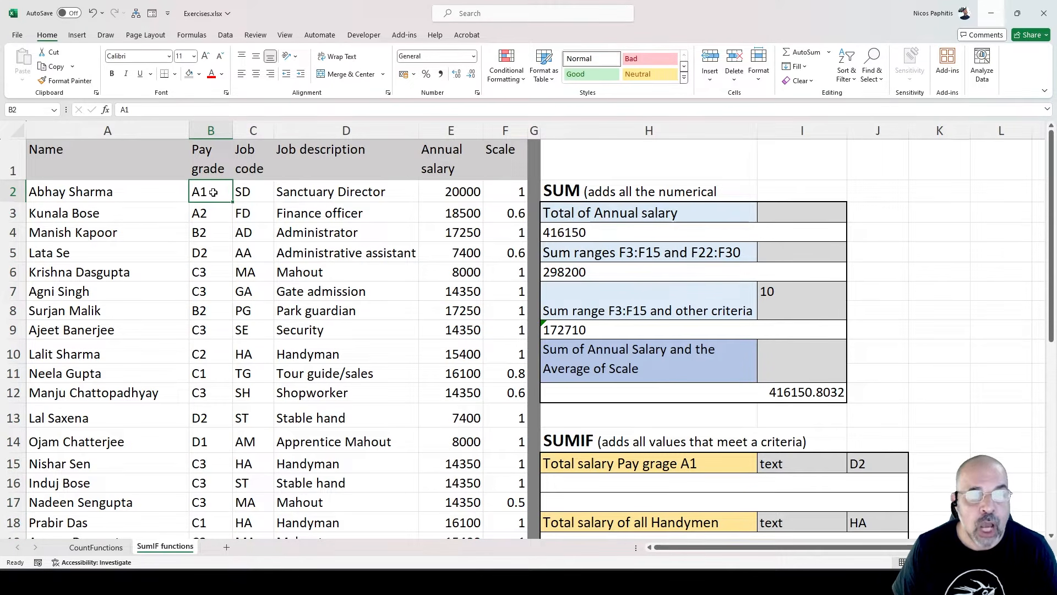
{"action": "left_click", "coordinate": [457, 195]}
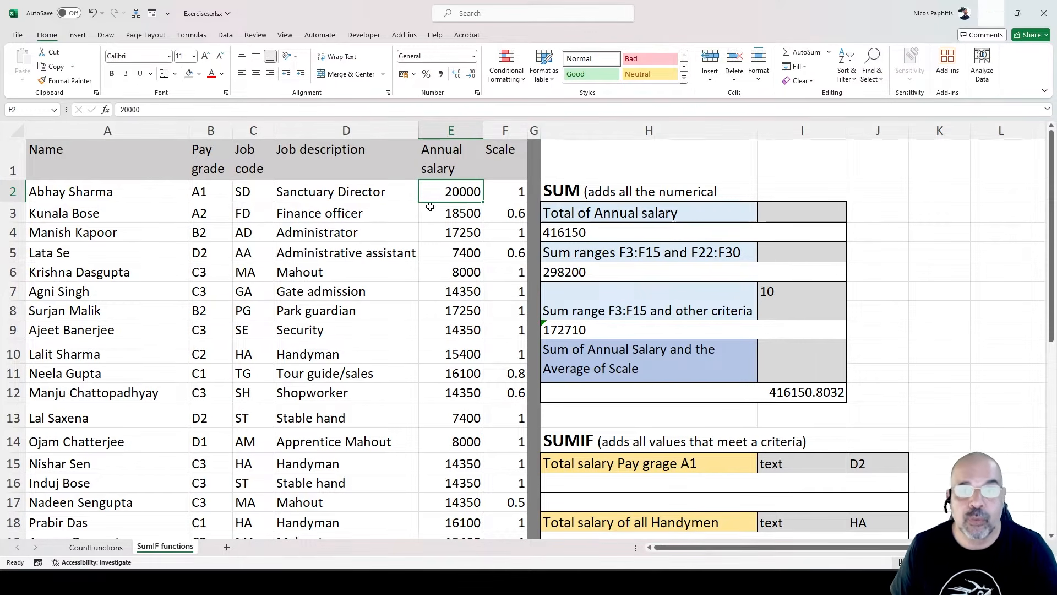
- Select B2:B32 together with the Annual salary range E2:E32, compare their rows from first to last, and clear the selection
{"action": "left_click_drag", "start_coordinate": [220, 191], "coordinate": [196, 490]}
{"action": "scroll", "coordinate": [220, 385], "scroll_direction": "up", "scroll_amount": 5}
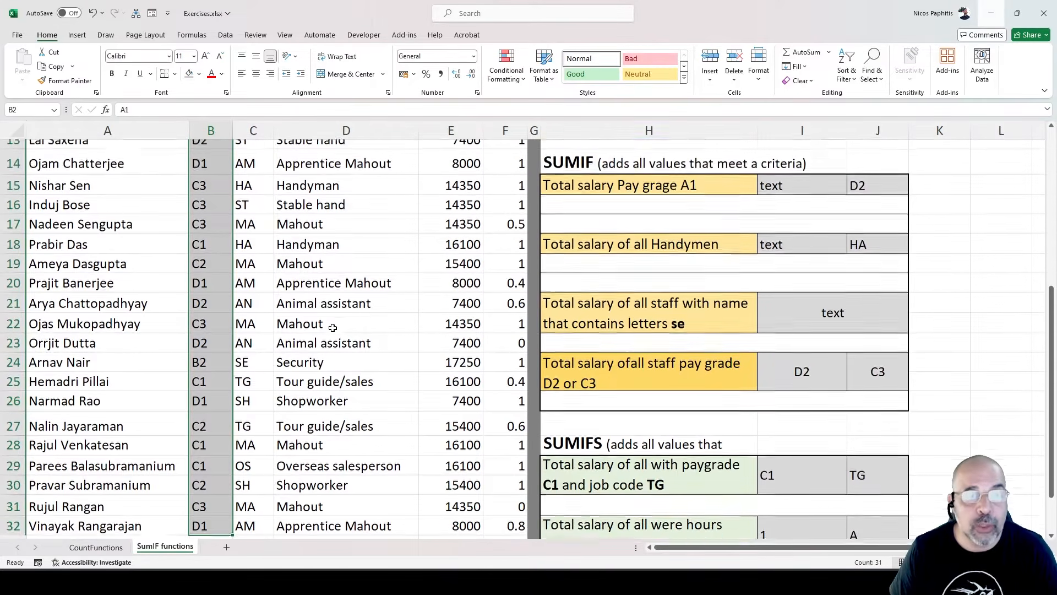
{"action": "left_click_drag", "start_coordinate": [460, 190], "coordinate": [461, 483], "text": "ctrl"}
{"action": "scroll", "coordinate": [289, 348], "scroll_direction": "up", "scroll_amount": 5}
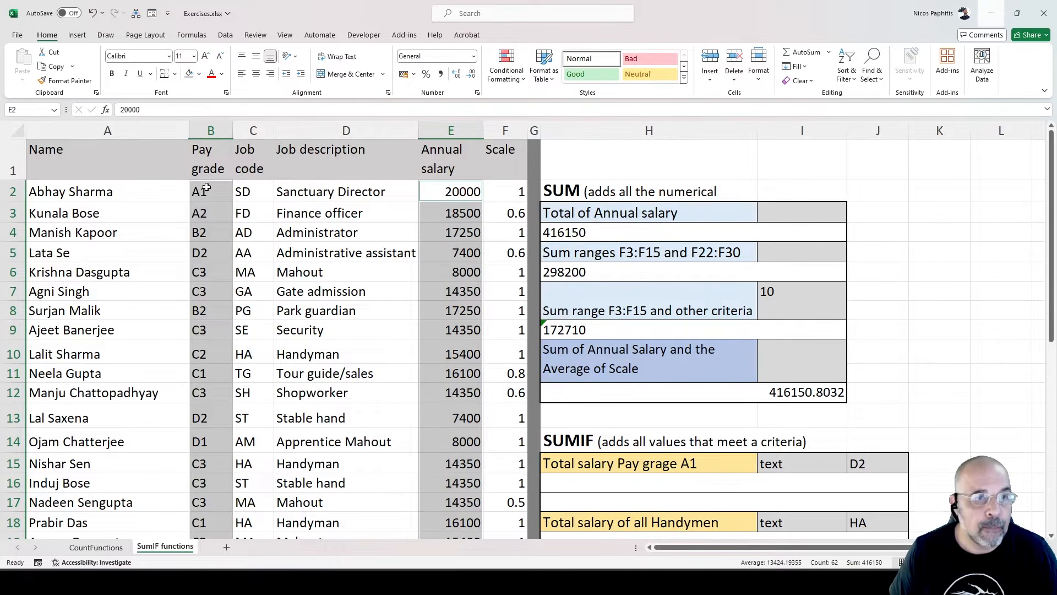
{"action": "scroll", "coordinate": [218, 240], "scroll_direction": "down", "scroll_amount": 4}
{"action": "scroll", "coordinate": [217, 240], "scroll_direction": "down", "scroll_amount": 1}
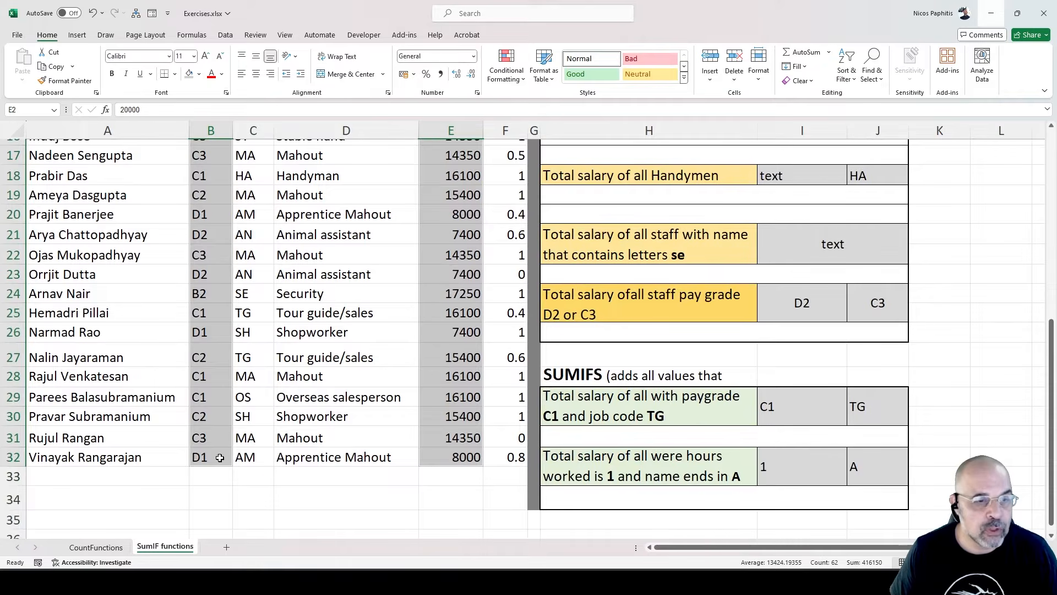
{"action": "scroll", "coordinate": [290, 402], "scroll_direction": "up", "scroll_amount": 5}
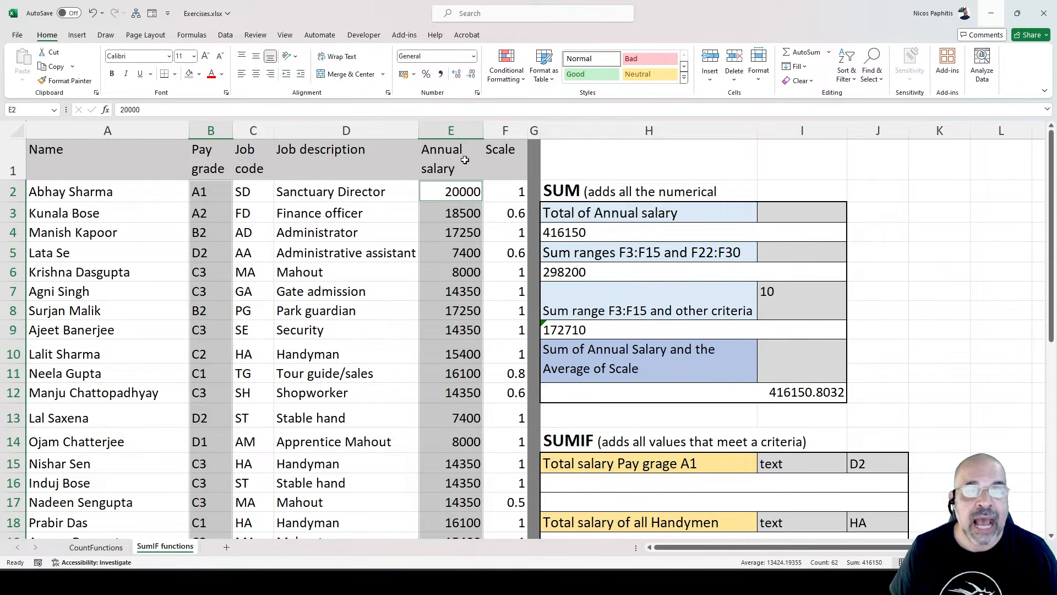
{"action": "scroll", "coordinate": [449, 212], "scroll_direction": "down", "scroll_amount": 6}
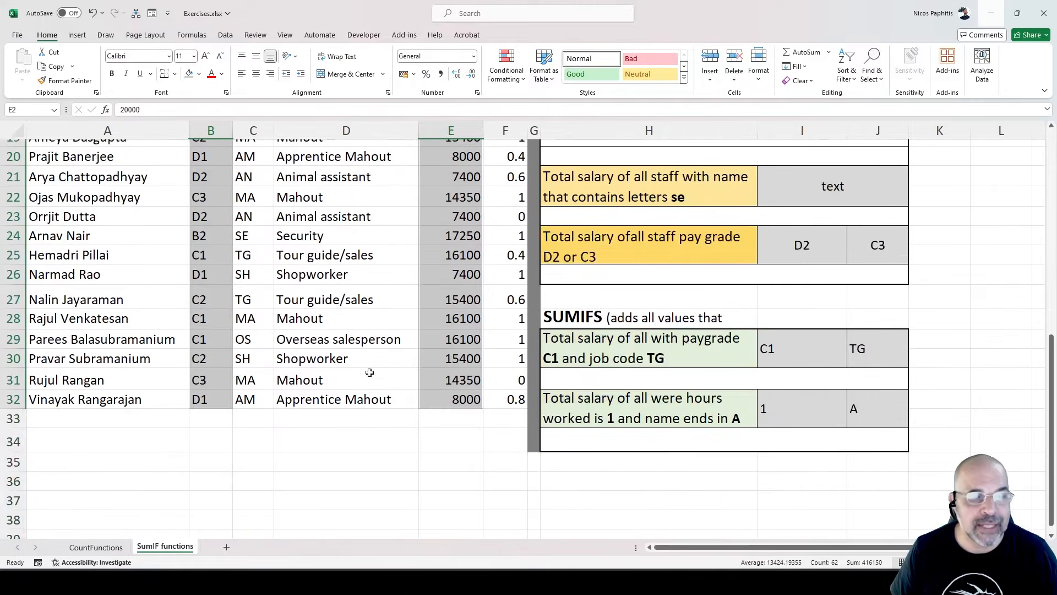
{"action": "scroll", "coordinate": [461, 391], "scroll_direction": "up", "scroll_amount": 6}
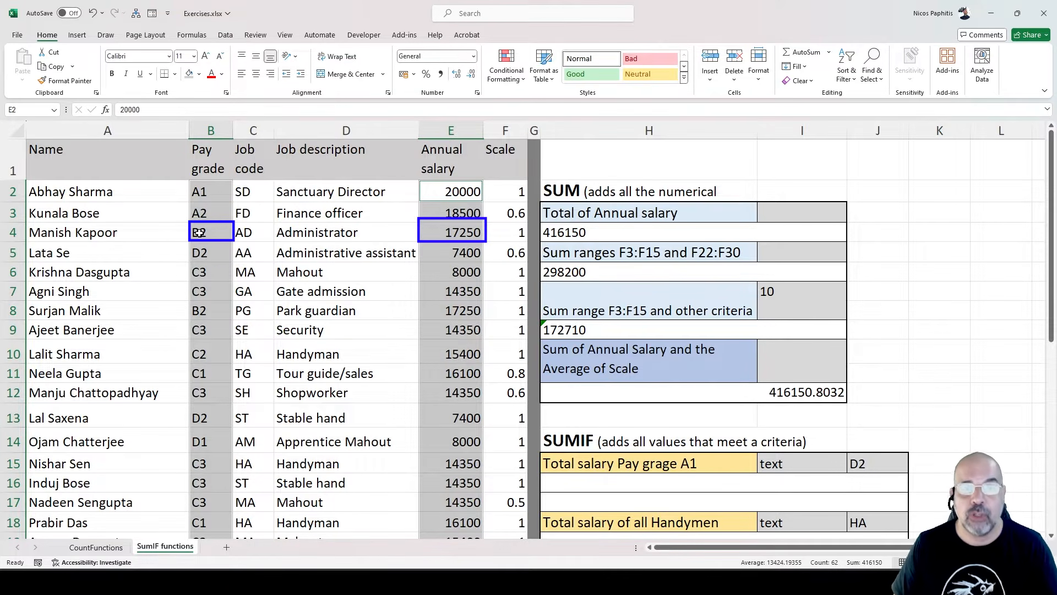
{"action": "left_click", "coordinate": [914, 392]}
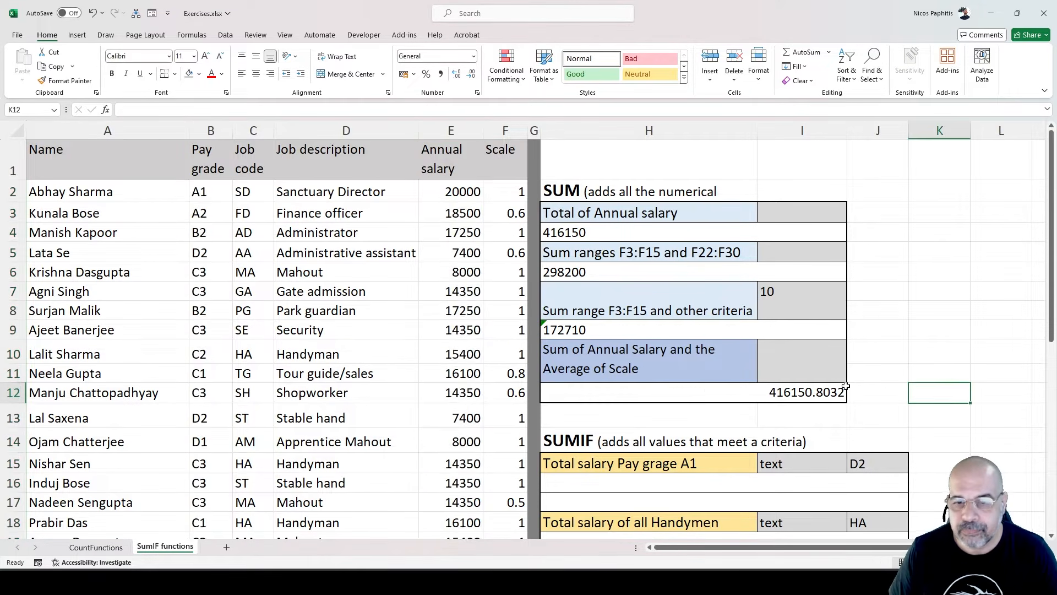
- Start a SUMIF formula in H16 with the Pay grade range B2:B32 as its range argument
{"action": "scroll", "coordinate": [655, 422], "scroll_direction": "down", "scroll_amount": 1}
{"action": "scroll", "coordinate": [655, 422], "scroll_direction": "down", "scroll_amount": 3}
{"action": "left_click", "coordinate": [572, 257]}
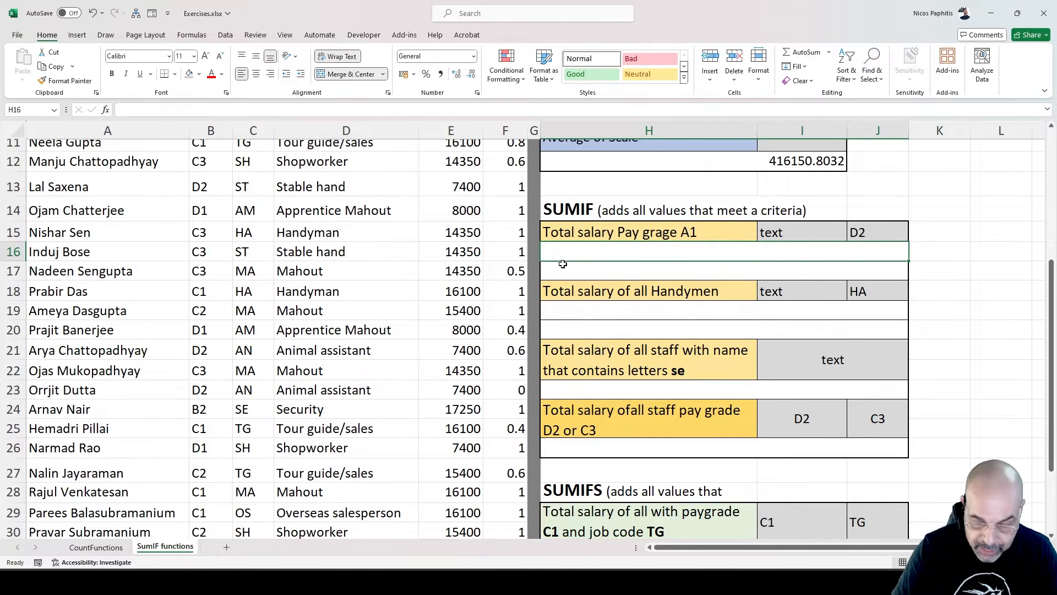
{"action": "type", "text": "=suml"}
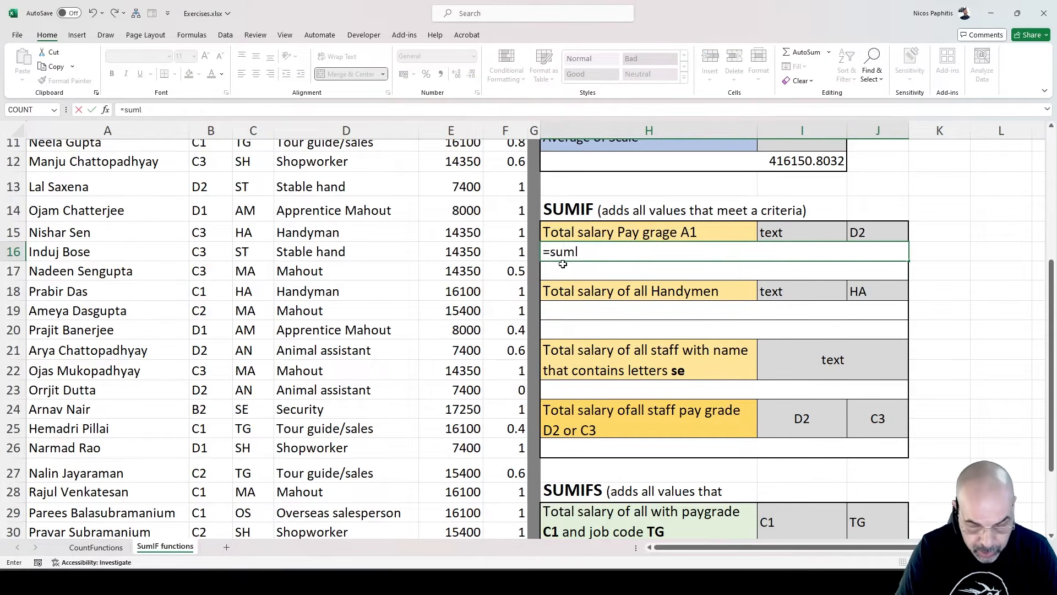
{"action": "key", "text": "BackSpace"}
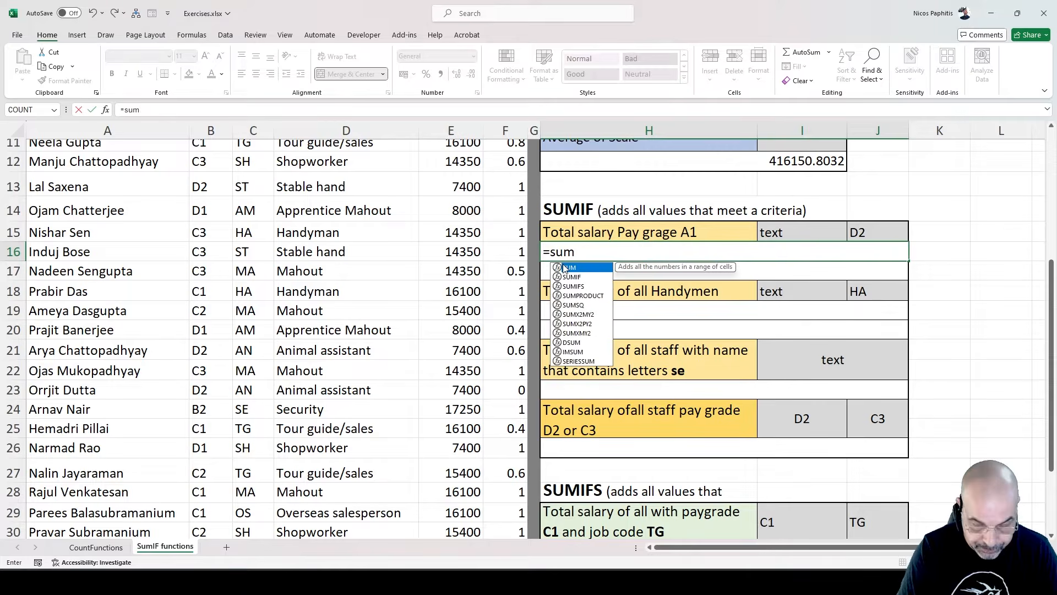
{"action": "type", "text": "if("}
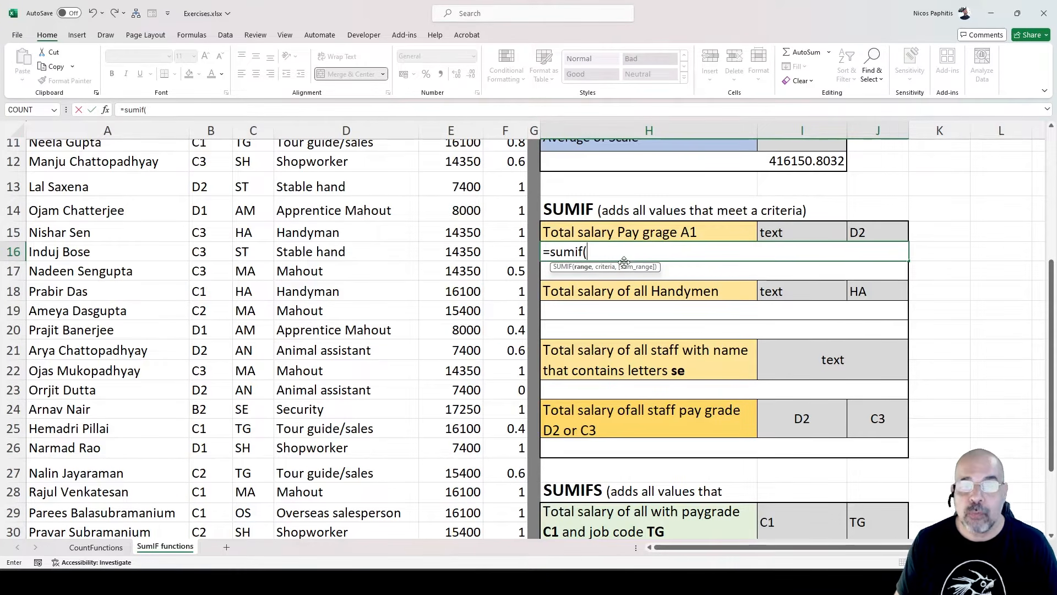
{"action": "scroll", "coordinate": [287, 295], "scroll_direction": "up", "scroll_amount": 4}
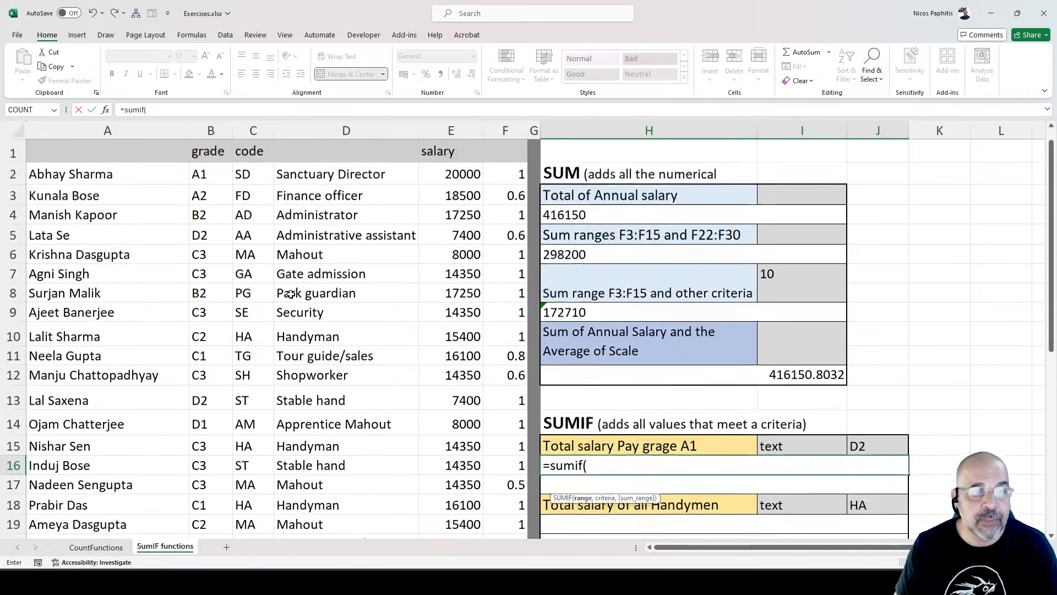
{"action": "left_click", "coordinate": [216, 192]}
{"action": "scroll", "coordinate": [200, 280], "scroll_direction": "down", "scroll_amount": 6}
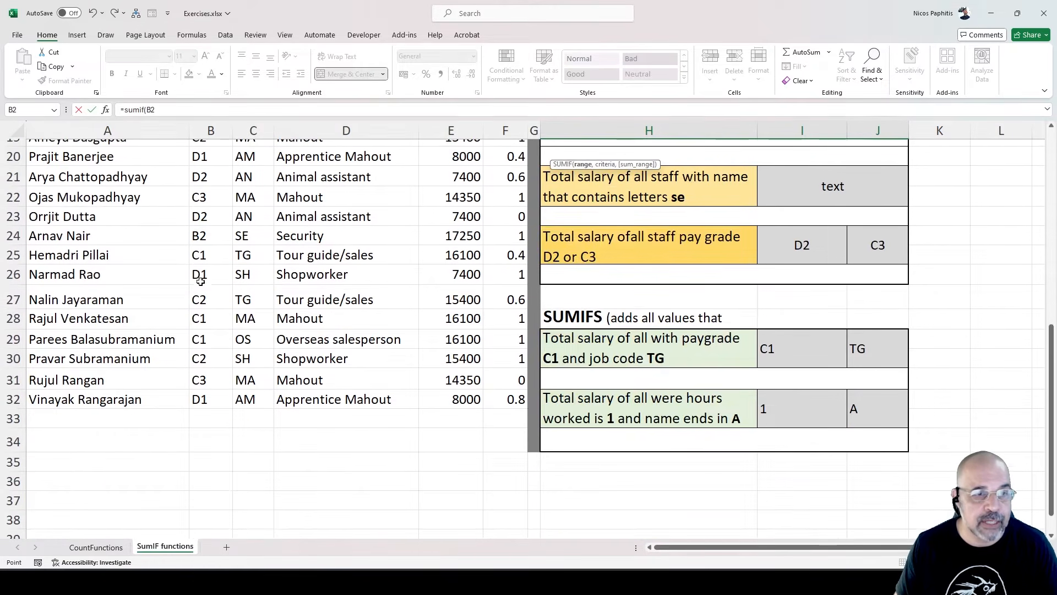
{"action": "left_click", "coordinate": [208, 396], "text": "shift"}
{"action": "scroll", "coordinate": [215, 330], "scroll_direction": "up", "scroll_amount": 6}
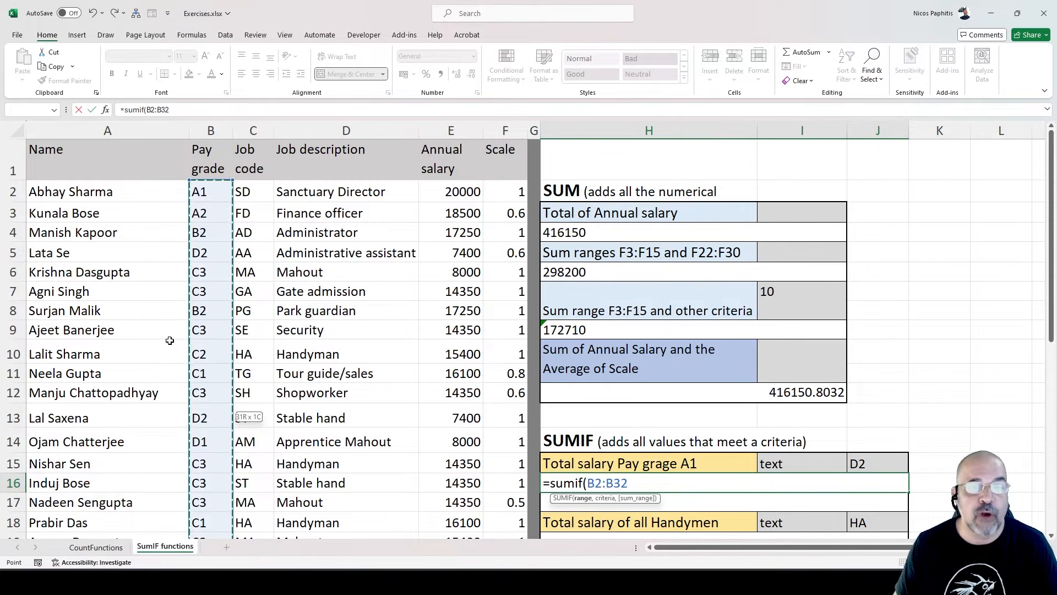
{"action": "scroll", "coordinate": [165, 333], "scroll_direction": "down", "scroll_amount": 3}
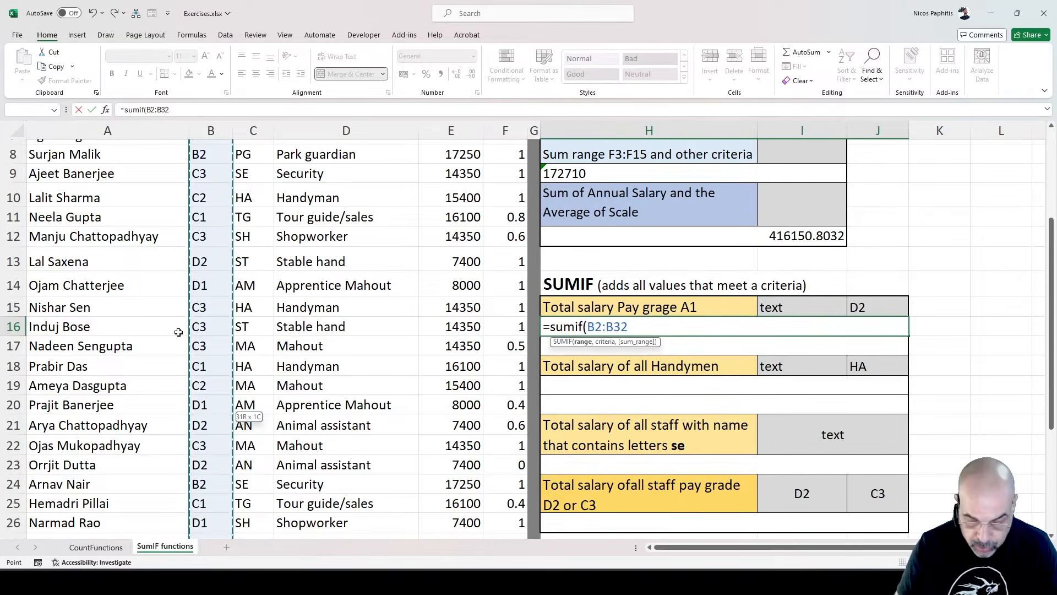
- Enter the text "A1" in quotation marks as the criteria argument of H16's SUMIF formula
{"action": "type", "text": ","}
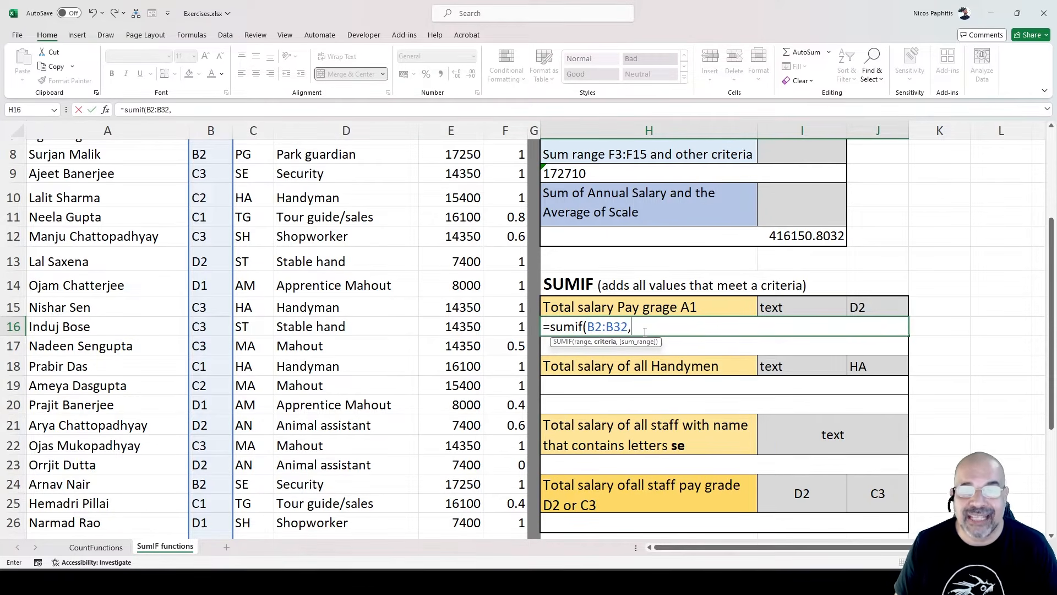
{"action": "scroll", "coordinate": [201, 273], "scroll_direction": "up", "scroll_amount": 3}
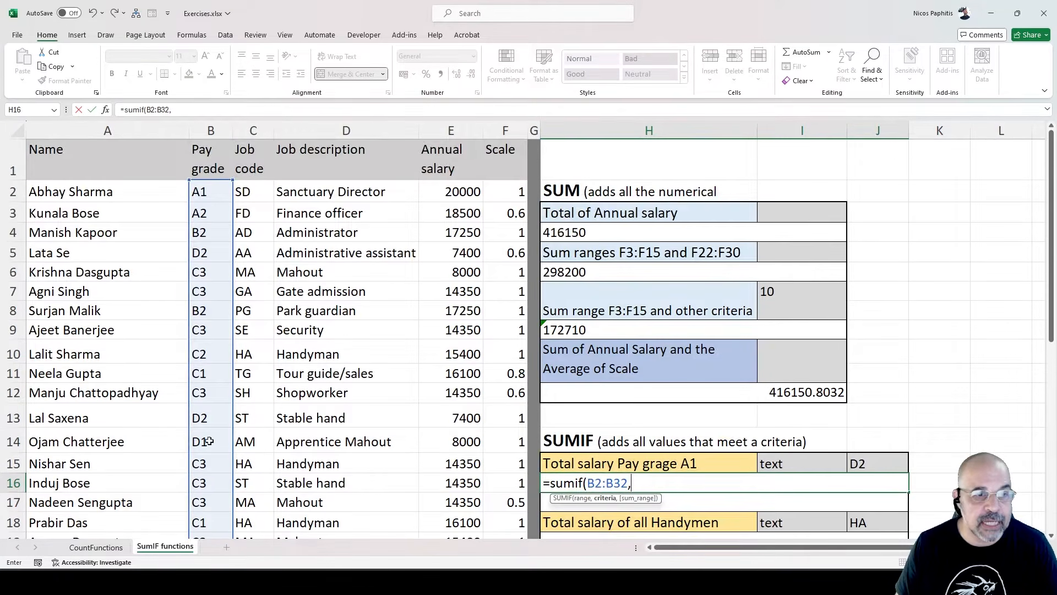
{"action": "scroll", "coordinate": [629, 337], "scroll_direction": "down", "scroll_amount": 2}
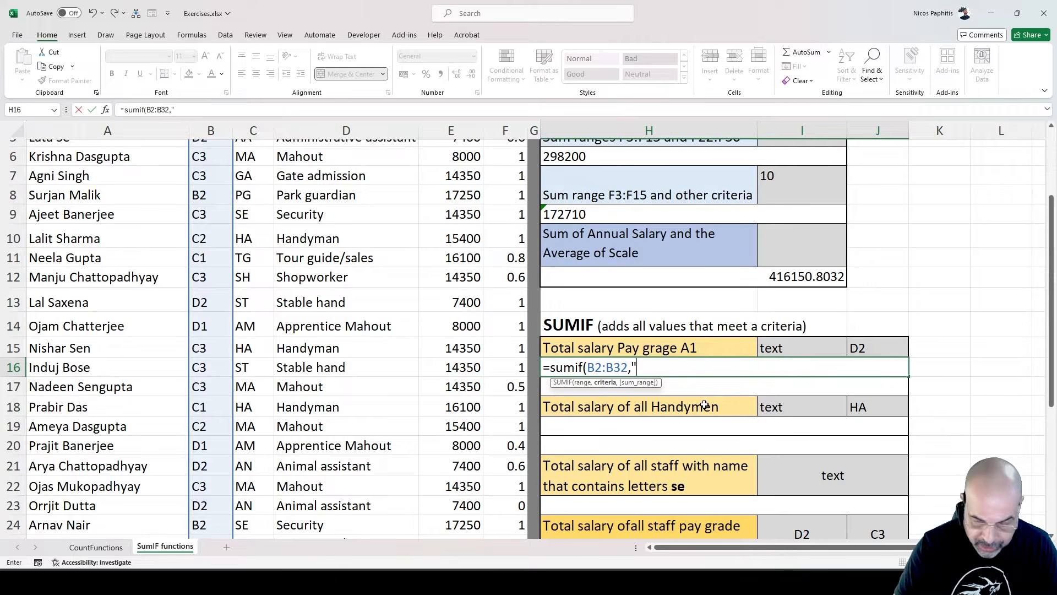
{"action": "type", "text": "A1"}
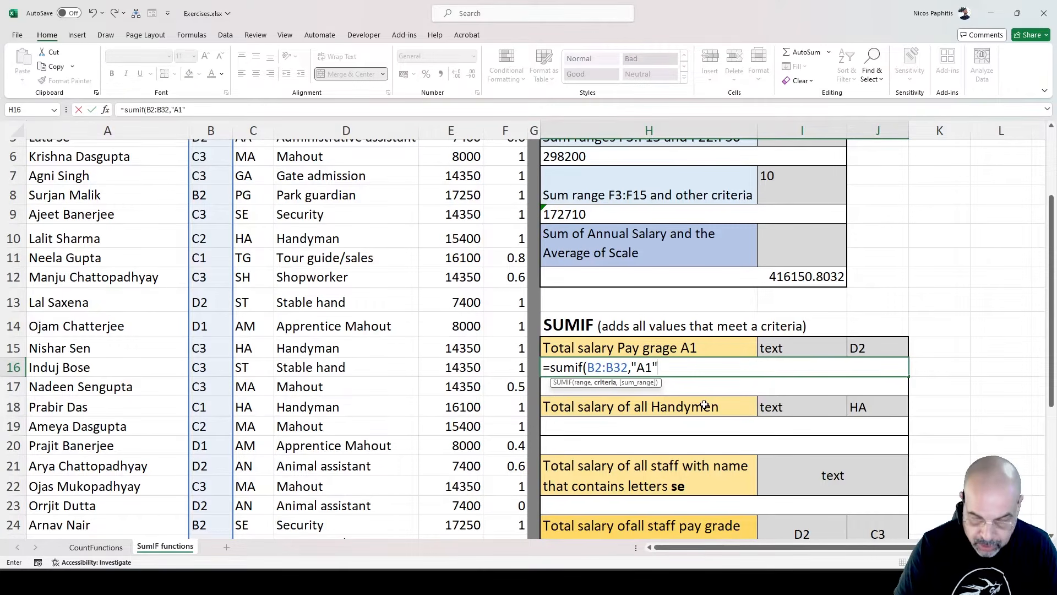
{"action": "scroll", "coordinate": [715, 405], "scroll_direction": "up", "scroll_amount": 1}
{"action": "scroll", "coordinate": [727, 403], "scroll_direction": "down", "scroll_amount": 2}
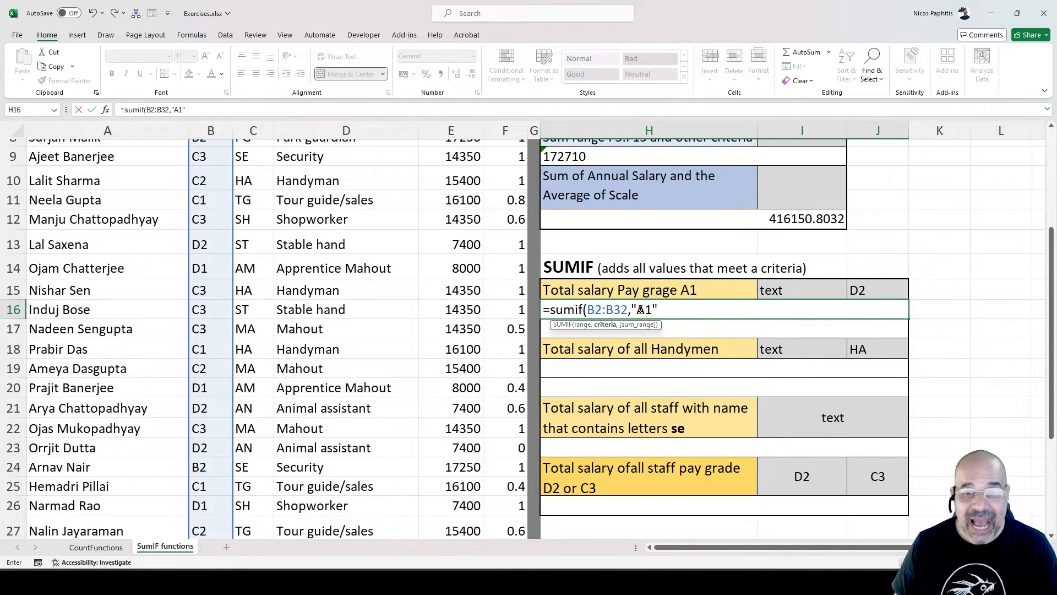
- Add the Annual salary range E2:E32 as the sum range of H16's SUMIF formula and close the parenthesis
{"action": "type", "text": ","}
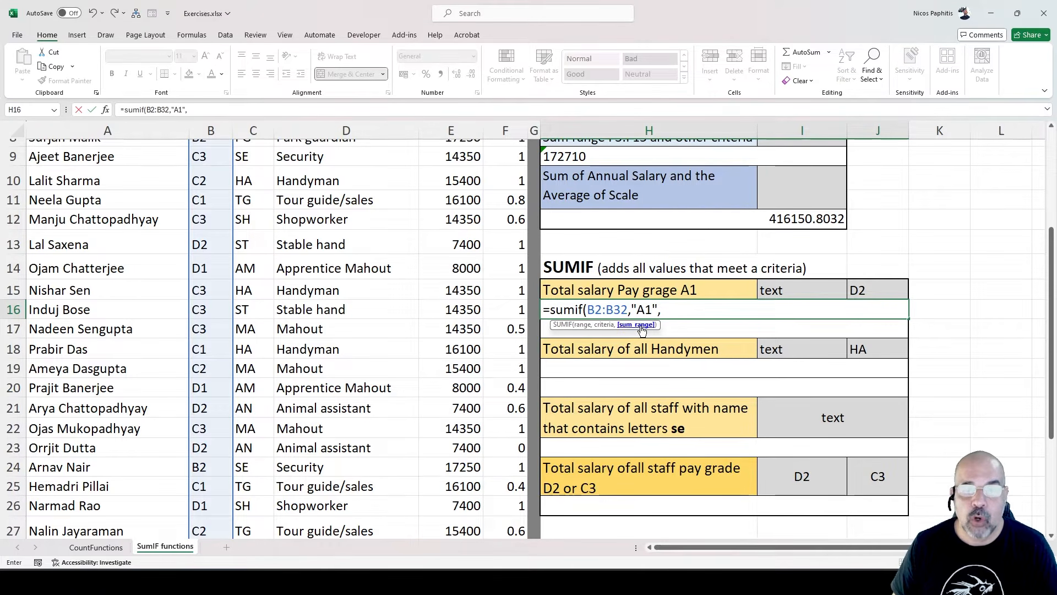
{"action": "scroll", "coordinate": [267, 291], "scroll_direction": "up", "scroll_amount": 3}
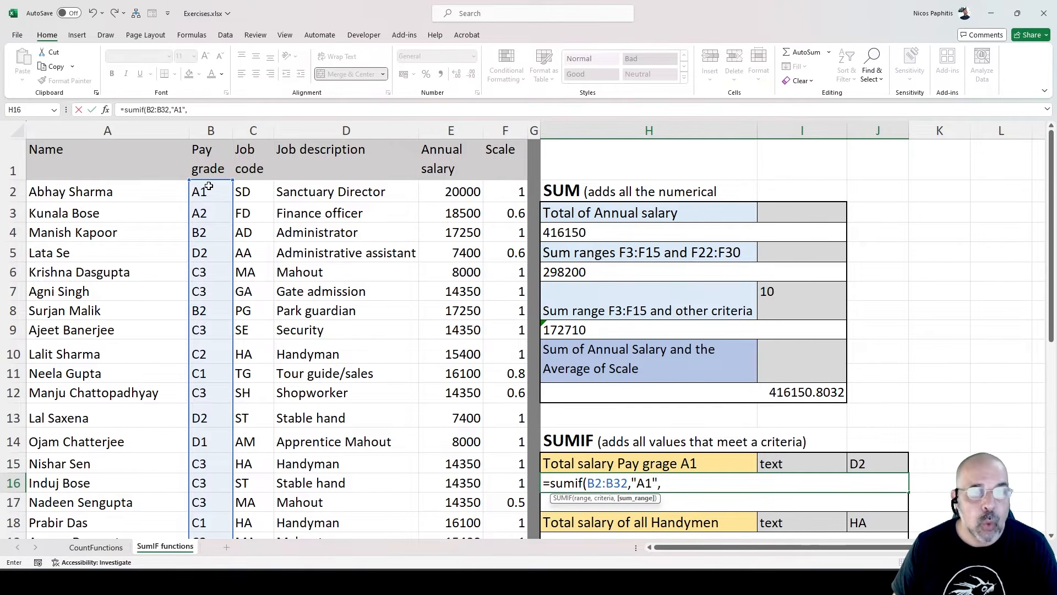
{"action": "scroll", "coordinate": [550, 285], "scroll_direction": "down", "scroll_amount": 1}
{"action": "scroll", "coordinate": [550, 285], "scroll_direction": "up", "scroll_amount": 1}
{"action": "left_click_drag", "start_coordinate": [461, 188], "coordinate": [450, 514]}
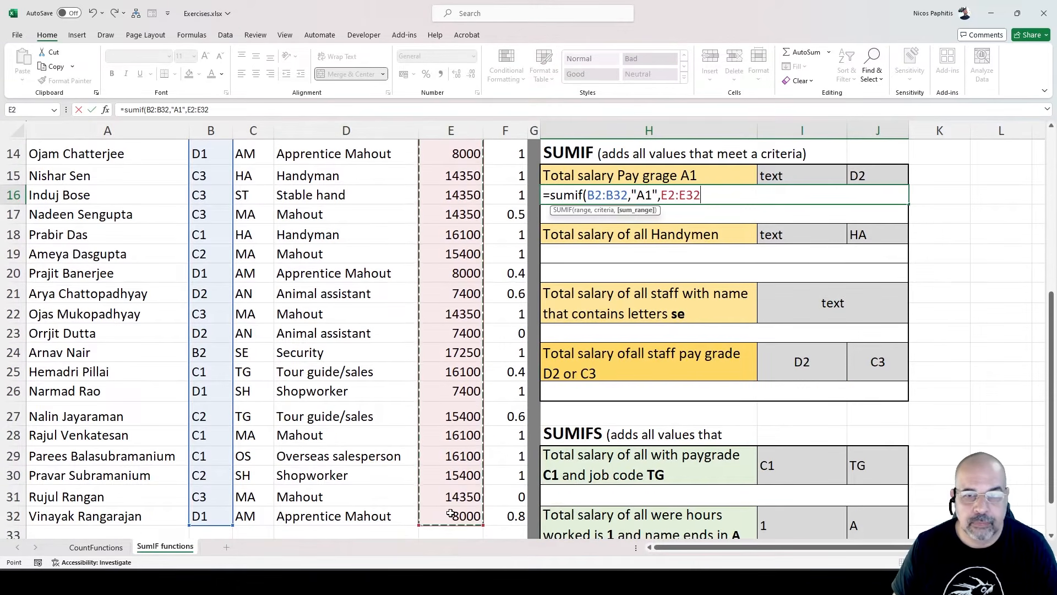
{"action": "type", "text": ")"}
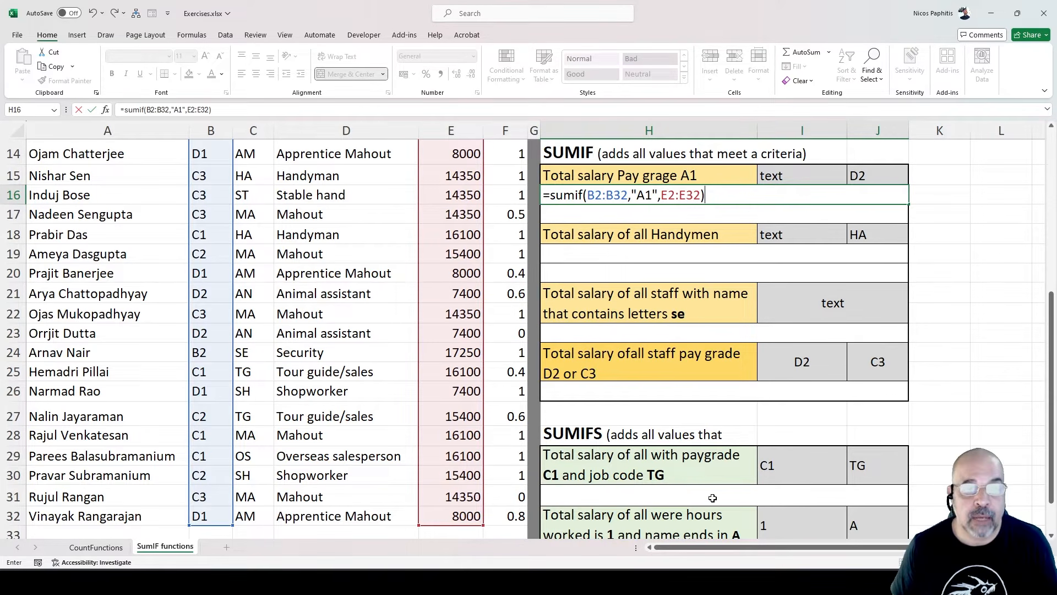
- Compare the highlighted Pay grade and Annual salary ranges row by row, and commit the SUMIF formula in H16
{"action": "scroll", "coordinate": [437, 392], "scroll_direction": "up", "scroll_amount": 5}
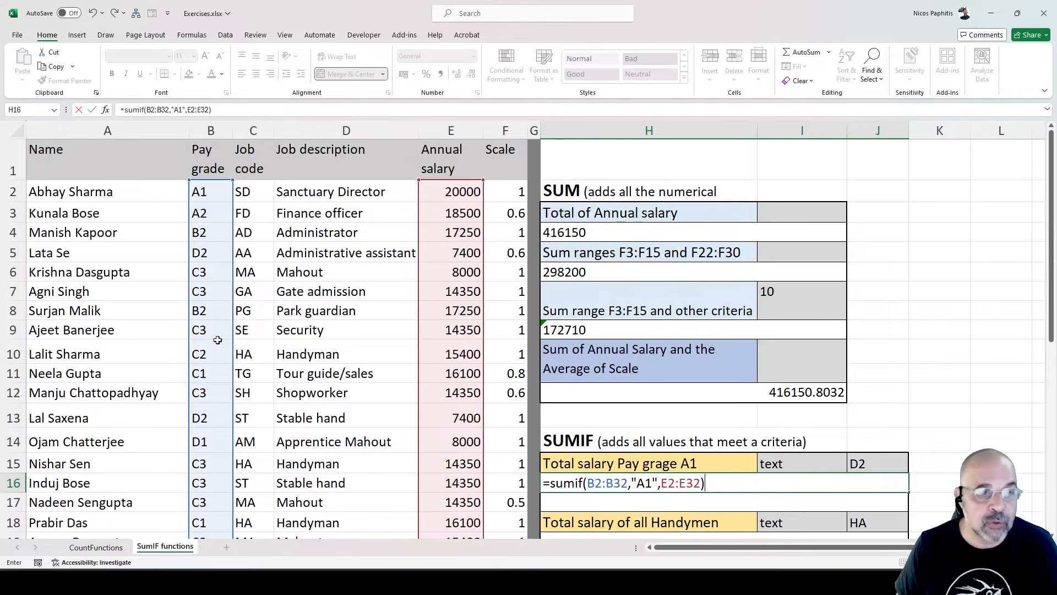
{"action": "scroll", "coordinate": [437, 393], "scroll_direction": "down", "scroll_amount": 1}
{"action": "scroll", "coordinate": [437, 392], "scroll_direction": "down", "scroll_amount": 2}
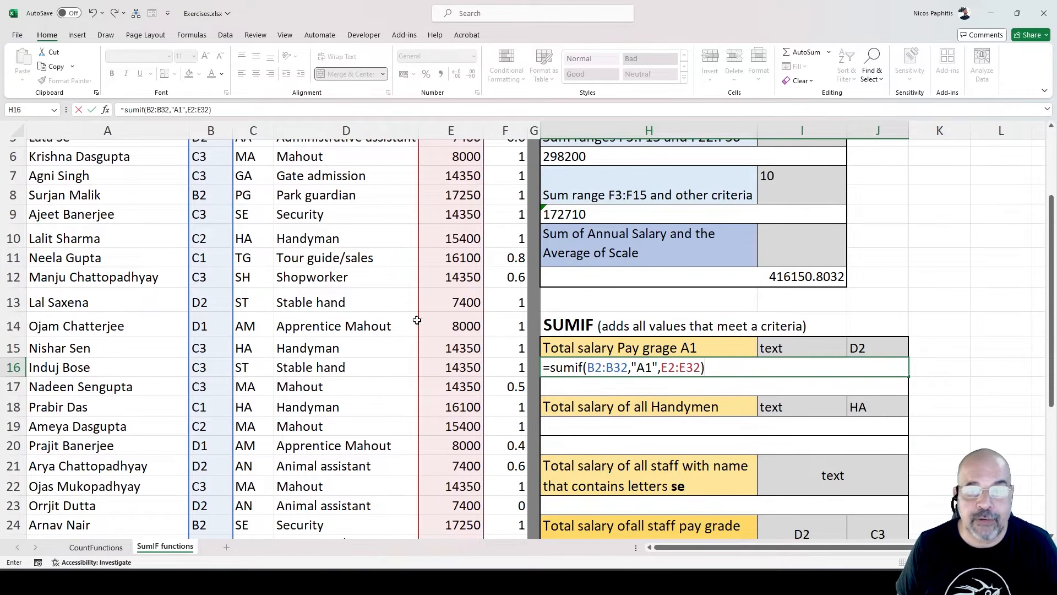
{"action": "scroll", "coordinate": [417, 320], "scroll_direction": "up", "scroll_amount": 2}
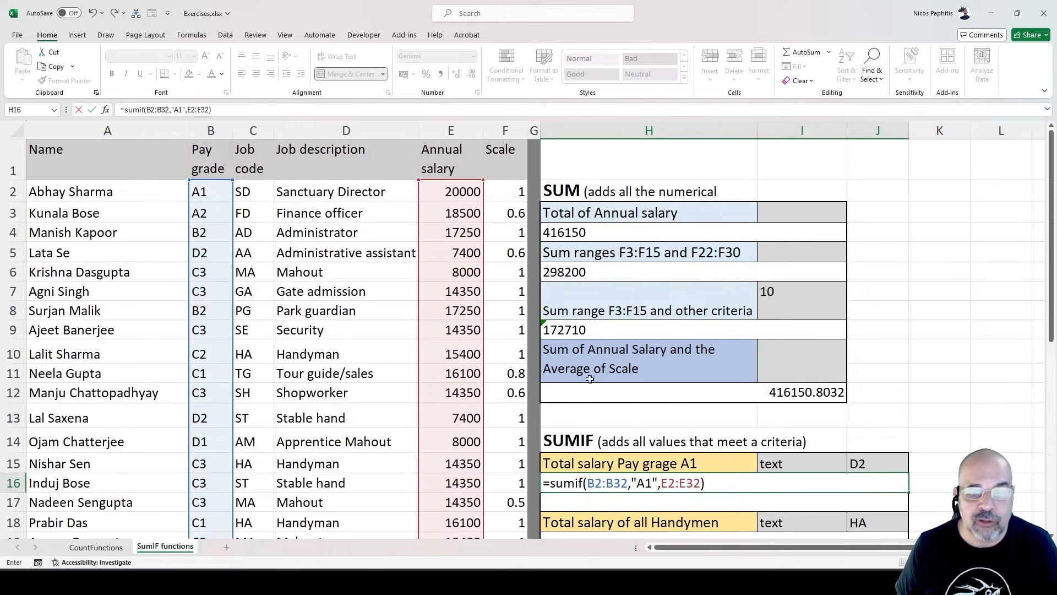
{"action": "scroll", "coordinate": [658, 368], "scroll_direction": "down", "scroll_amount": 2}
{"action": "scroll", "coordinate": [453, 267], "scroll_direction": "up", "scroll_amount": 2}
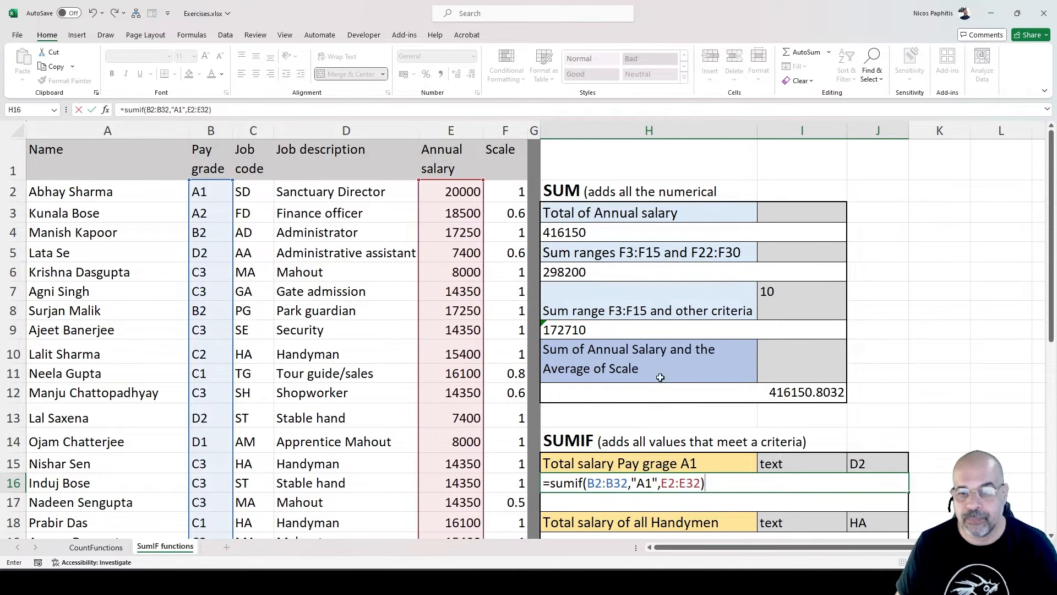
{"action": "scroll", "coordinate": [721, 405], "scroll_direction": "down", "scroll_amount": 3}
{"action": "key", "text": "Return"}
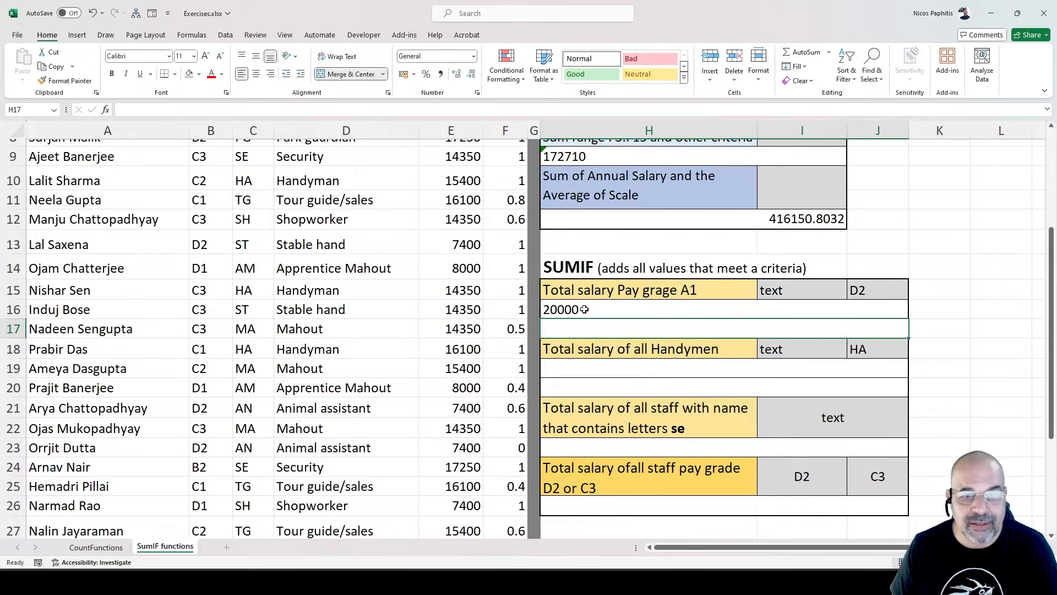
- Look through the Pay grade column and change the grade in B14 to A1
{"action": "scroll", "coordinate": [372, 248], "scroll_direction": "up", "scroll_amount": 3}
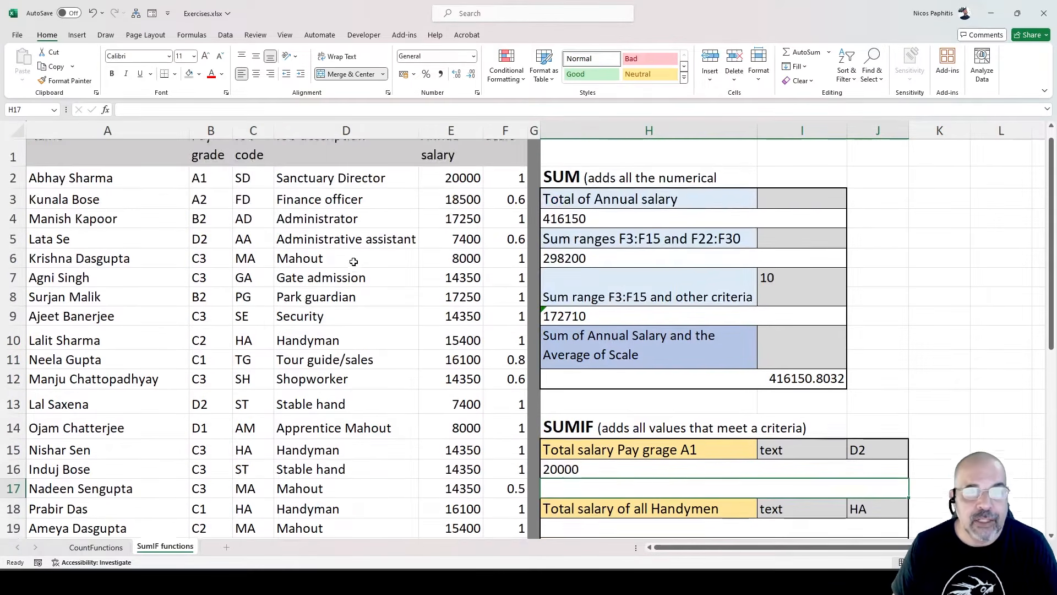
{"action": "left_click_drag", "start_coordinate": [203, 192], "coordinate": [181, 414]}
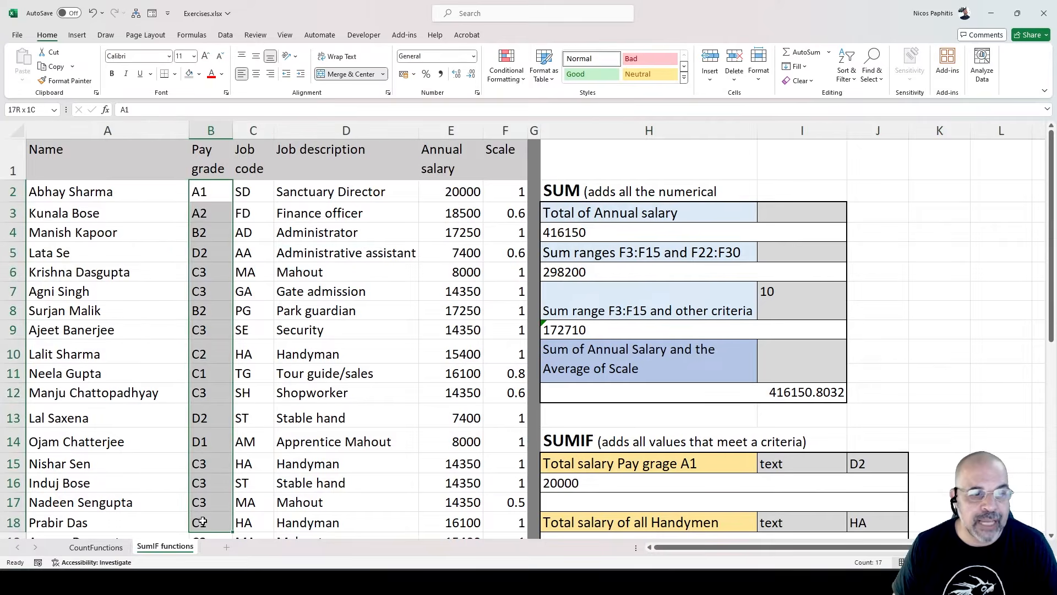
{"action": "left_click", "coordinate": [212, 430]}
{"action": "scroll", "coordinate": [212, 429], "scroll_direction": "down", "scroll_amount": 3}
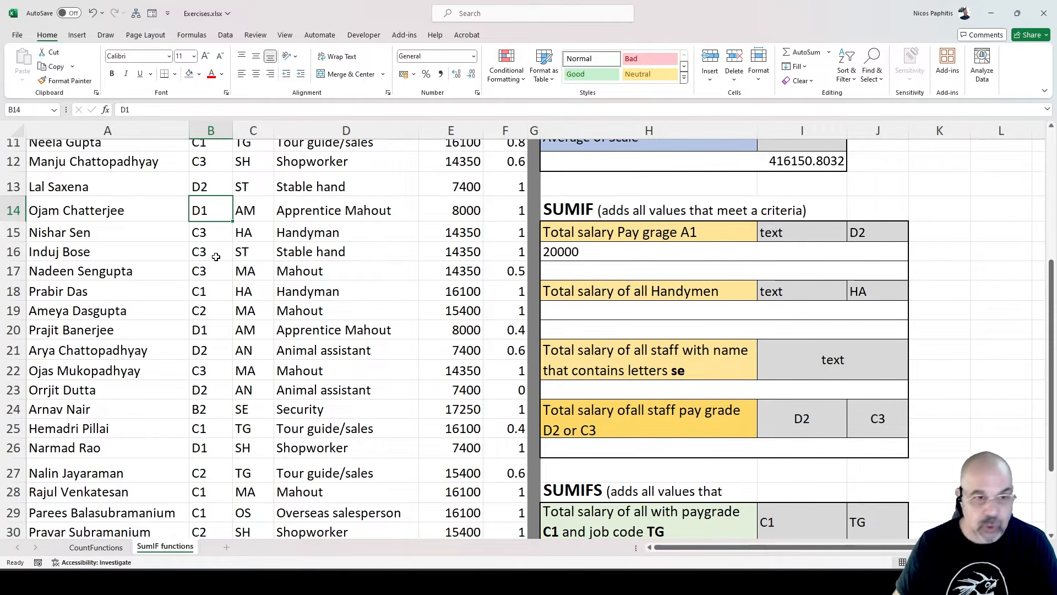
{"action": "type", "text": "A"}
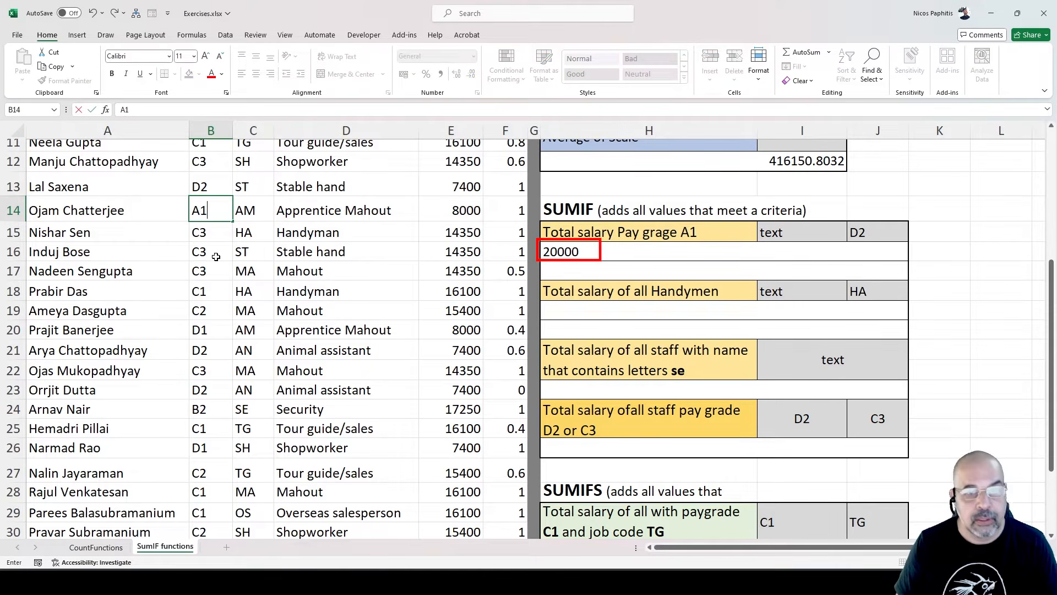
{"action": "key", "text": "Return"}
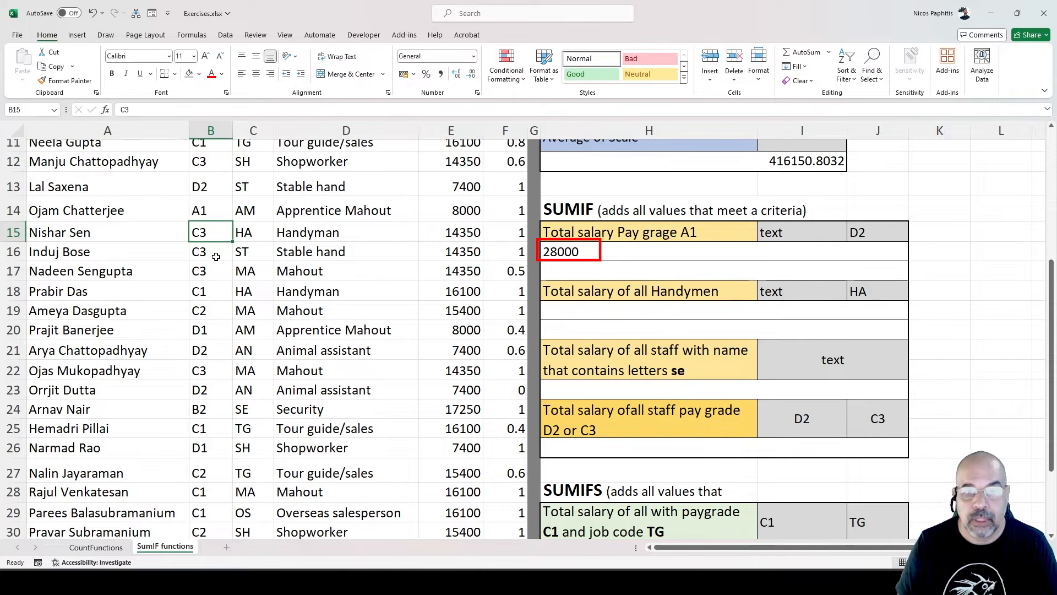
- Single out the A1 grade in B14, its salary in E14 and the SUMIF total in H16
{"action": "left_click", "coordinate": [193, 212]}
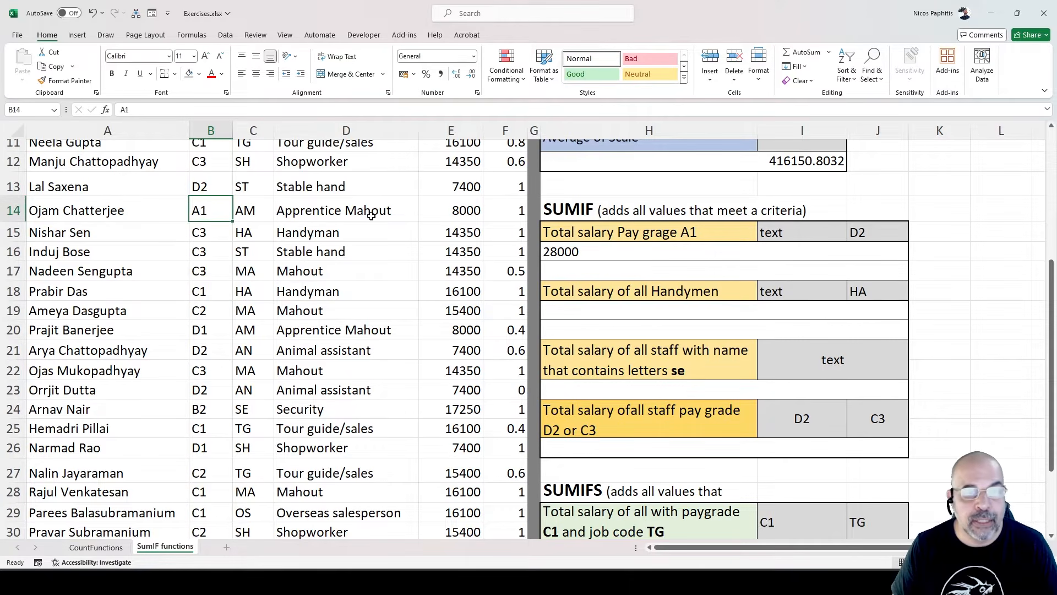
{"action": "left_click", "coordinate": [469, 212]}
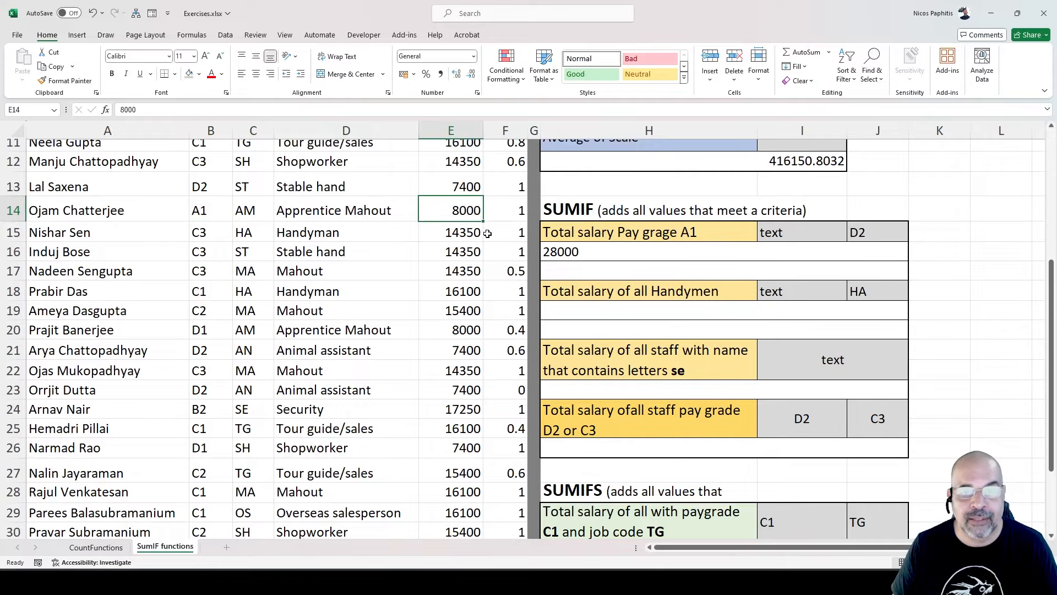
{"action": "left_click", "coordinate": [569, 250]}
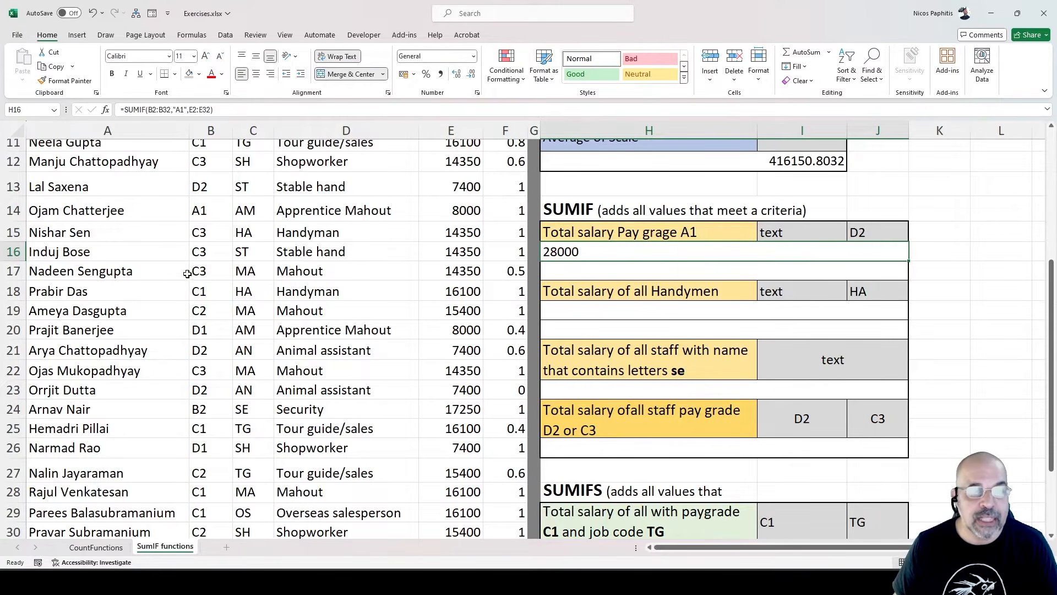
- Scan the Pay grade column for A1, select the matching rows B2:E2 and B14:E14 together, and clear the selection
{"action": "scroll", "coordinate": [227, 194], "scroll_direction": "up", "scroll_amount": 2}
{"action": "left_click_drag", "start_coordinate": [210, 151], "coordinate": [195, 484]}
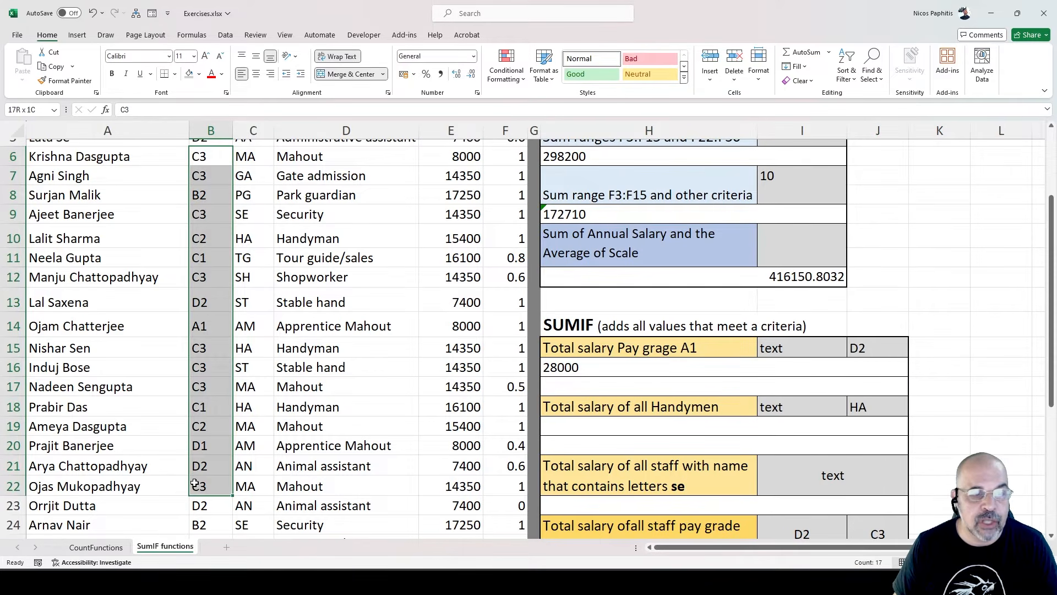
{"action": "left_click", "coordinate": [207, 327]}
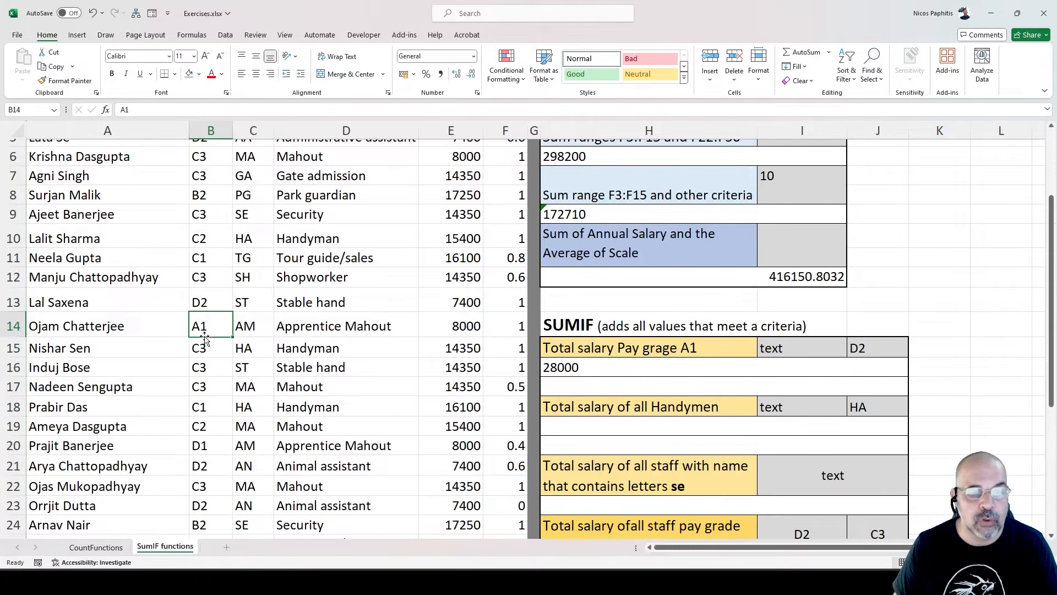
{"action": "scroll", "coordinate": [204, 341], "scroll_direction": "up", "scroll_amount": 2}
{"action": "left_click_drag", "start_coordinate": [211, 195], "coordinate": [457, 193]}
{"action": "key", "text": "ctrl+q"}
{"action": "left_click_drag", "start_coordinate": [214, 443], "coordinate": [439, 438]}
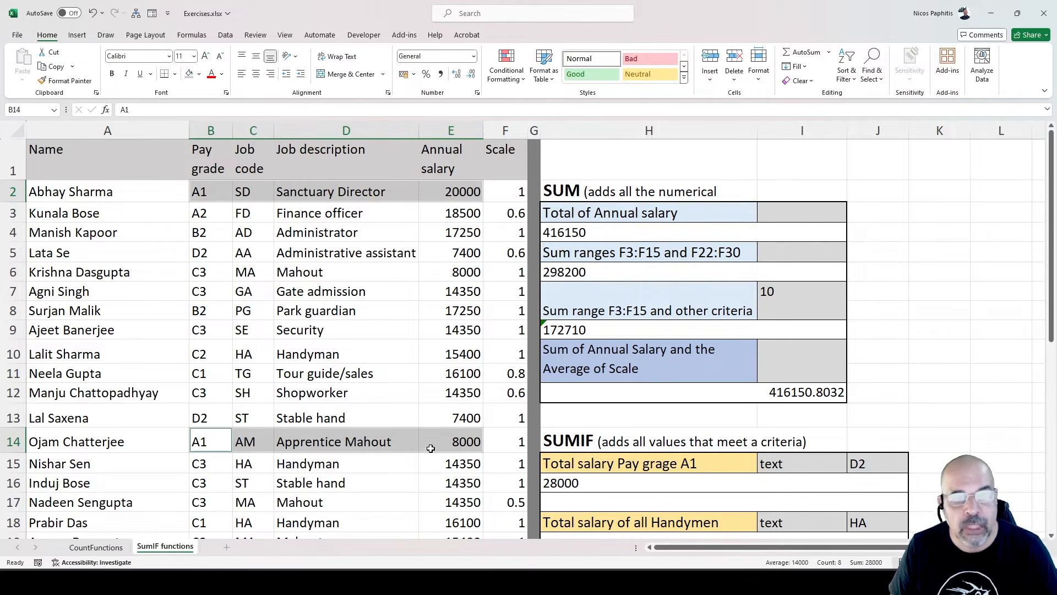
{"action": "left_click", "coordinate": [952, 397]}
- Start a SUMIF formula in H17 with the Pay grade range B2:B32 as its range argument
{"action": "scroll", "coordinate": [918, 367], "scroll_direction": "down", "scroll_amount": 3}
{"action": "left_click", "coordinate": [786, 392]}
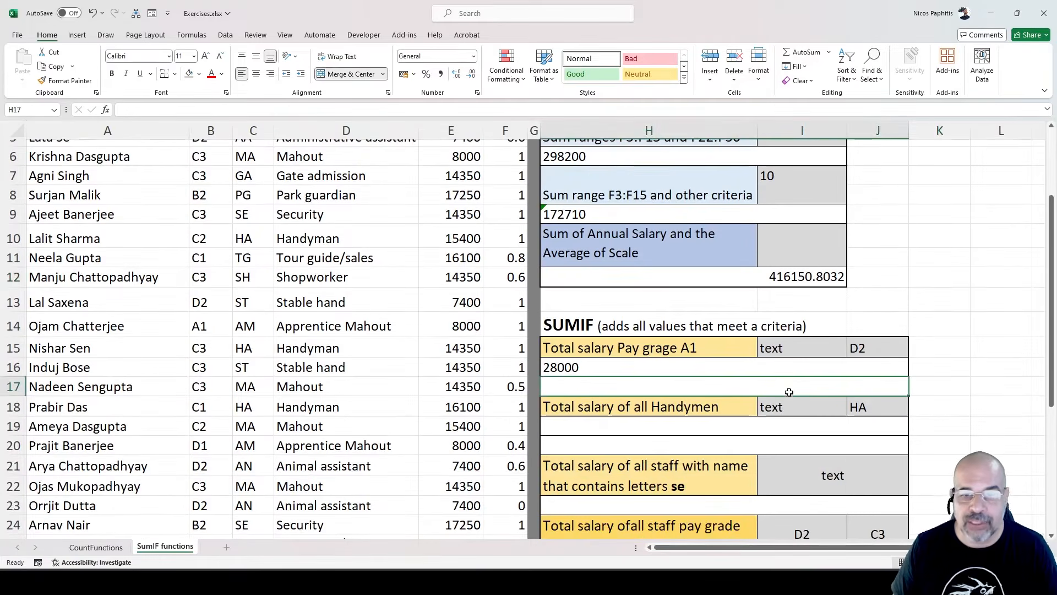
{"action": "type", "text": "=sum"}
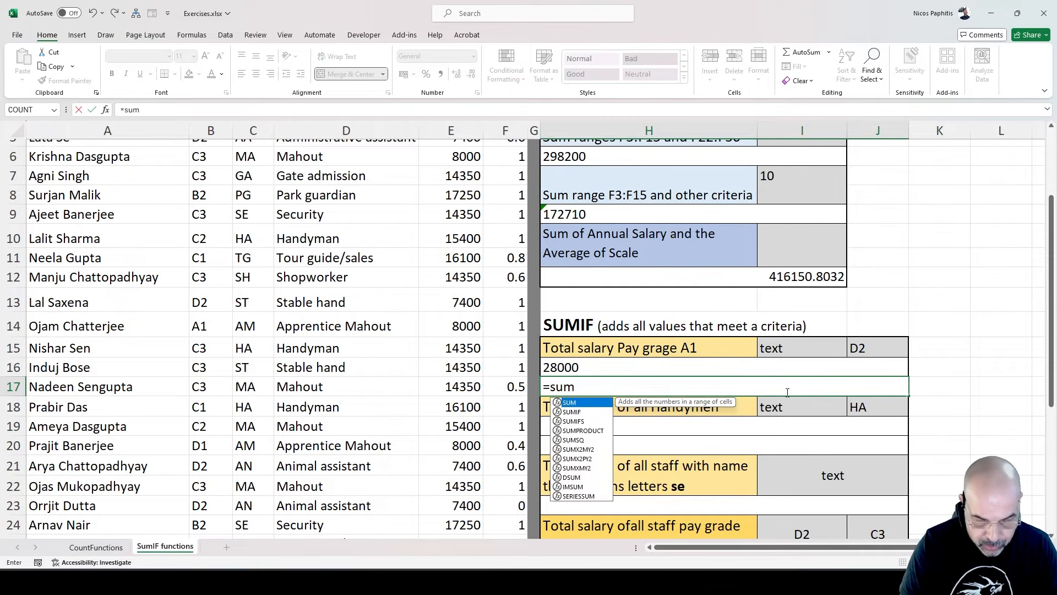
{"action": "type", "text": "if("}
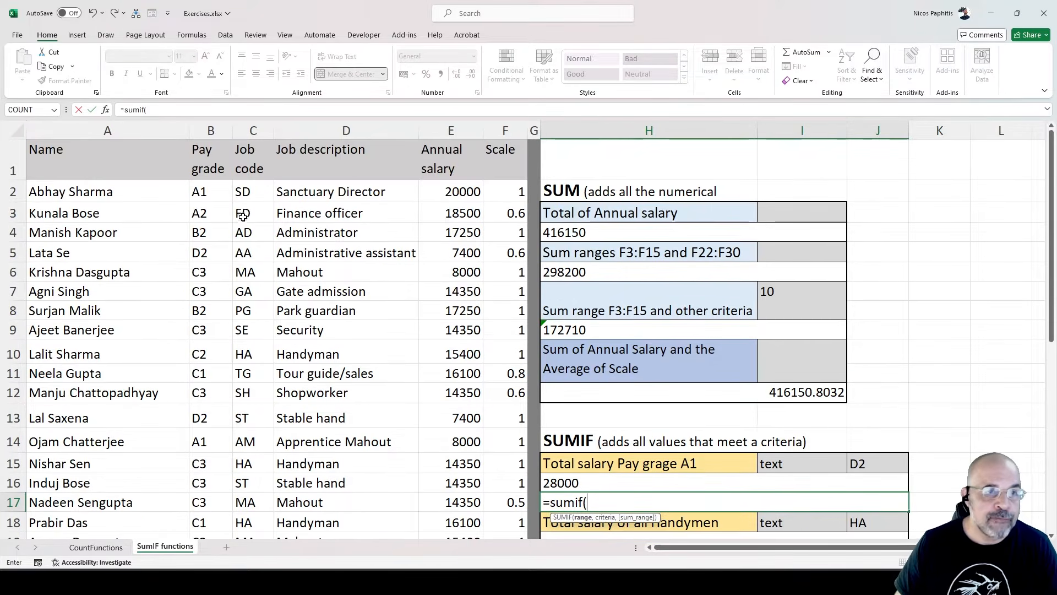
{"action": "left_click_drag", "start_coordinate": [208, 193], "coordinate": [197, 487]}
{"action": "scroll", "coordinate": [209, 440], "scroll_direction": "up", "scroll_amount": 5}
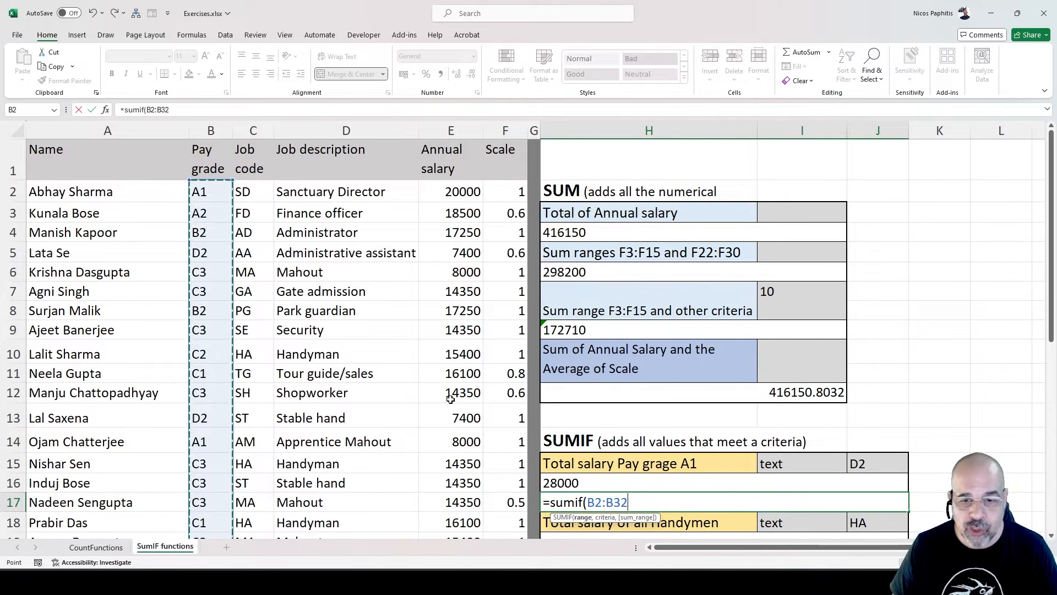
{"action": "type", "text": ","}
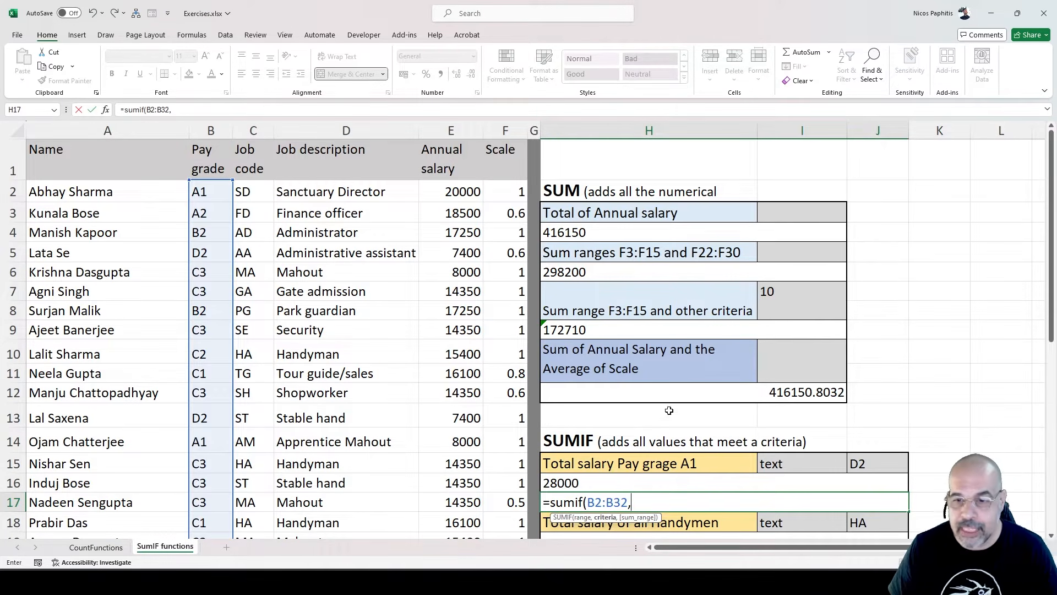
- Complete H17's SUMIF formula with cell J15 as the criteria and E2:E32 as the sum range, and commit it
{"action": "left_click", "coordinate": [874, 463]}
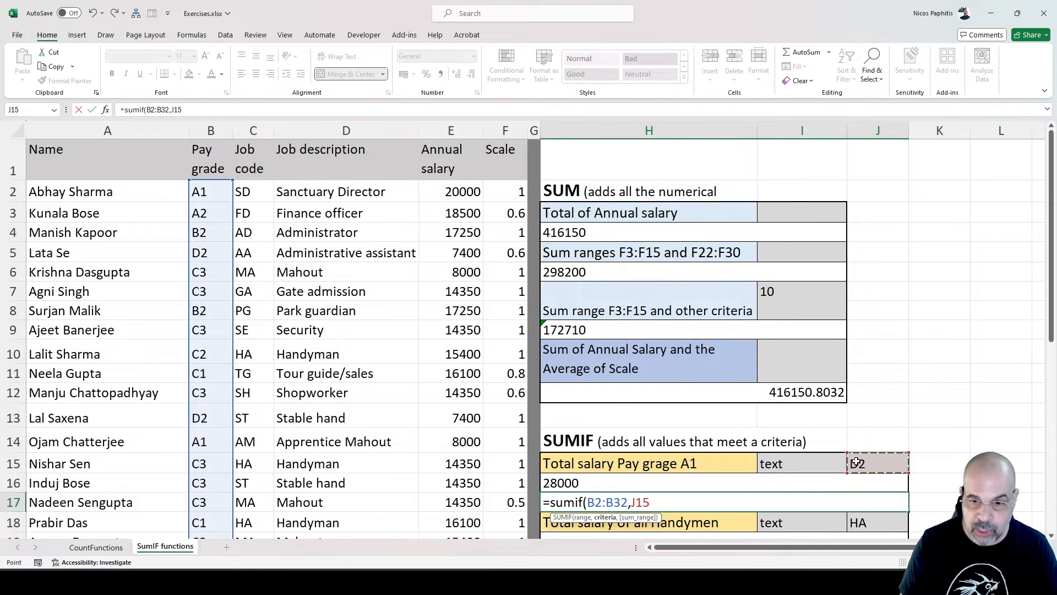
{"action": "type", "text": ","}
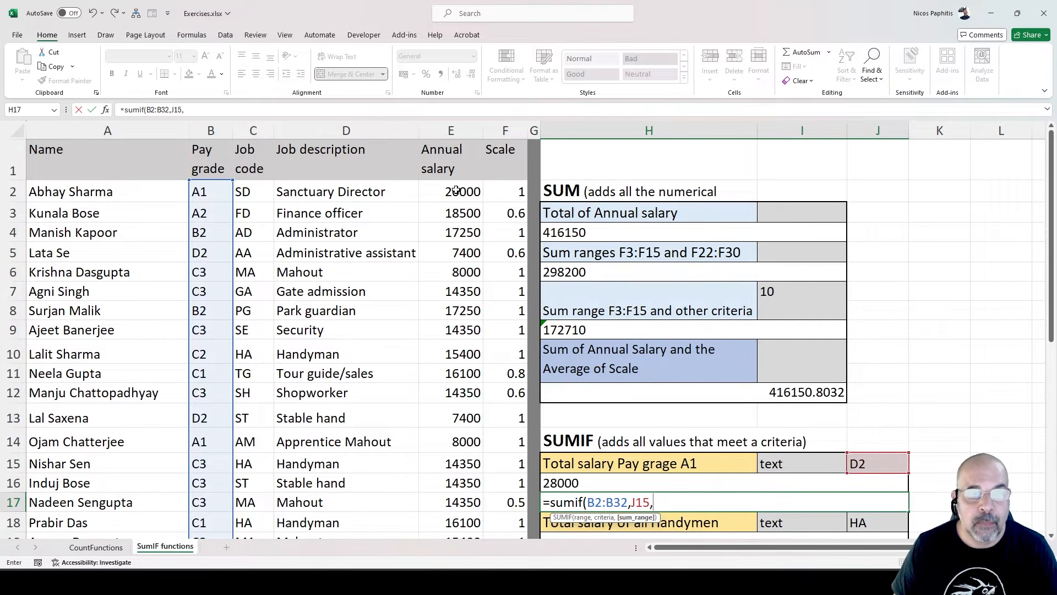
{"action": "left_click_drag", "start_coordinate": [455, 190], "coordinate": [449, 493]}
{"action": "scroll", "coordinate": [703, 357], "scroll_direction": "up", "scroll_amount": 3}
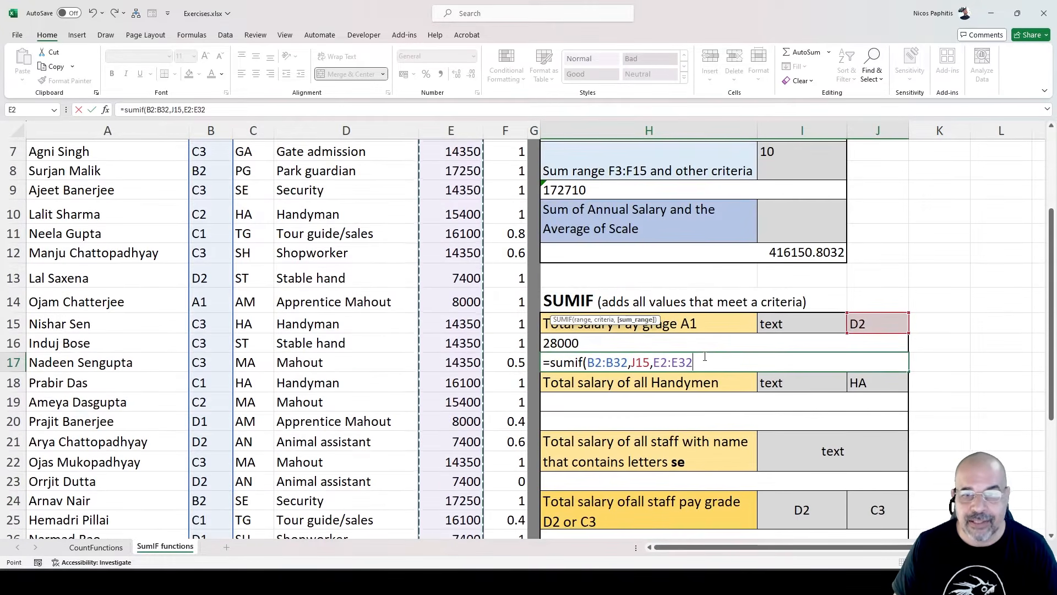
{"action": "type", "text": ")"}
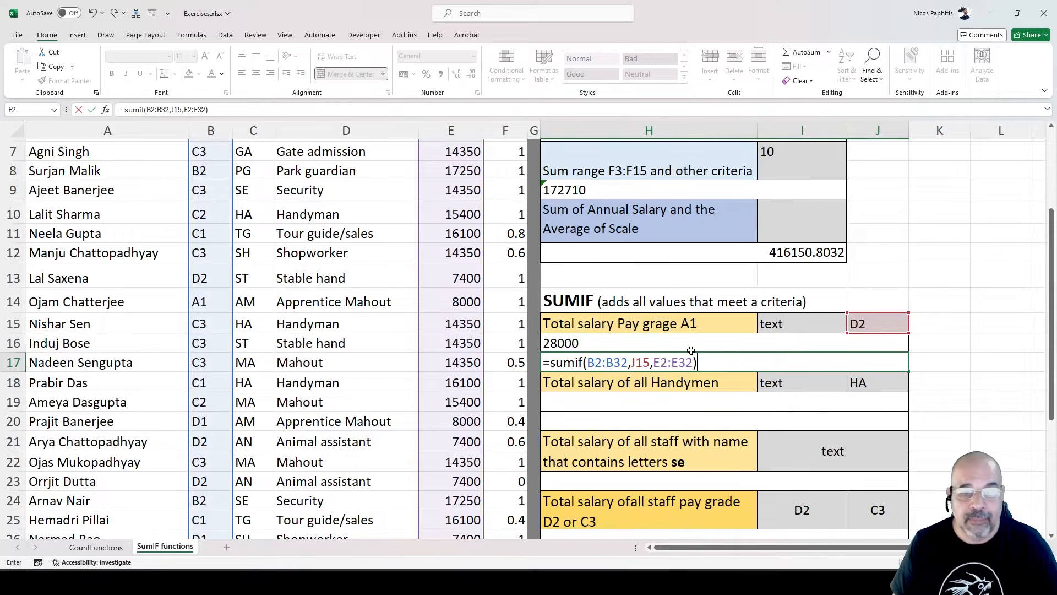
{"action": "scroll", "coordinate": [272, 281], "scroll_direction": "up", "scroll_amount": 2}
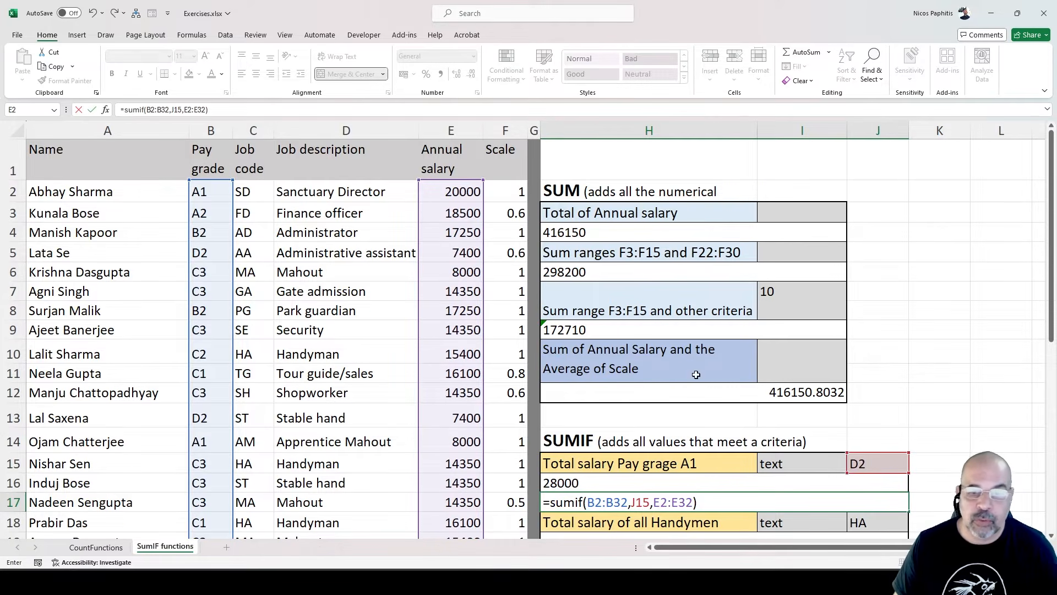
{"action": "scroll", "coordinate": [691, 377], "scroll_direction": "down", "scroll_amount": 2}
{"action": "key", "text": "Return"}
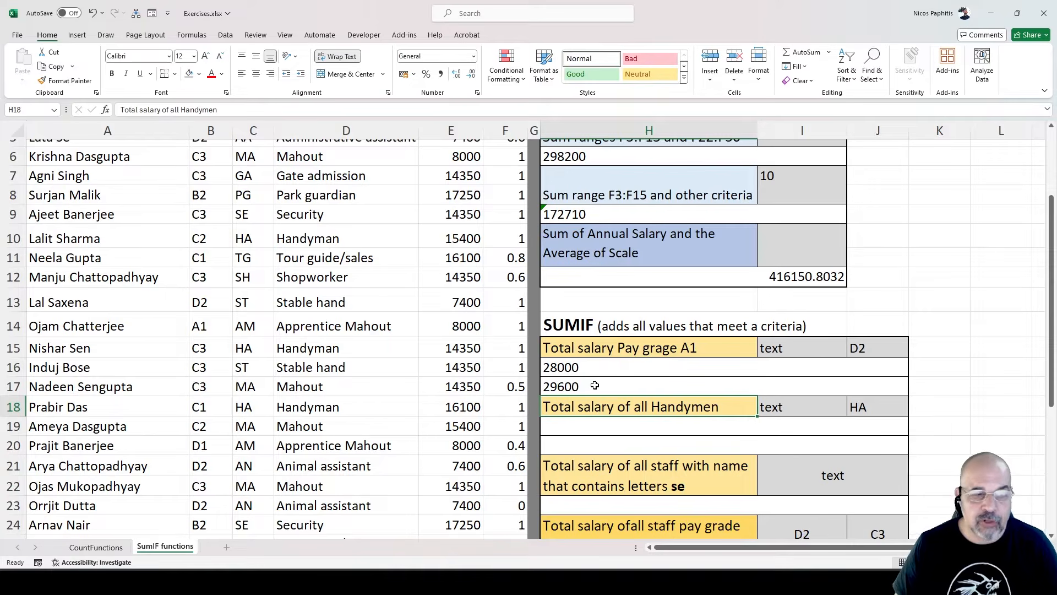
- Change the pay grade in B16 to D2
{"action": "scroll", "coordinate": [595, 385], "scroll_direction": "down", "scroll_amount": 1}
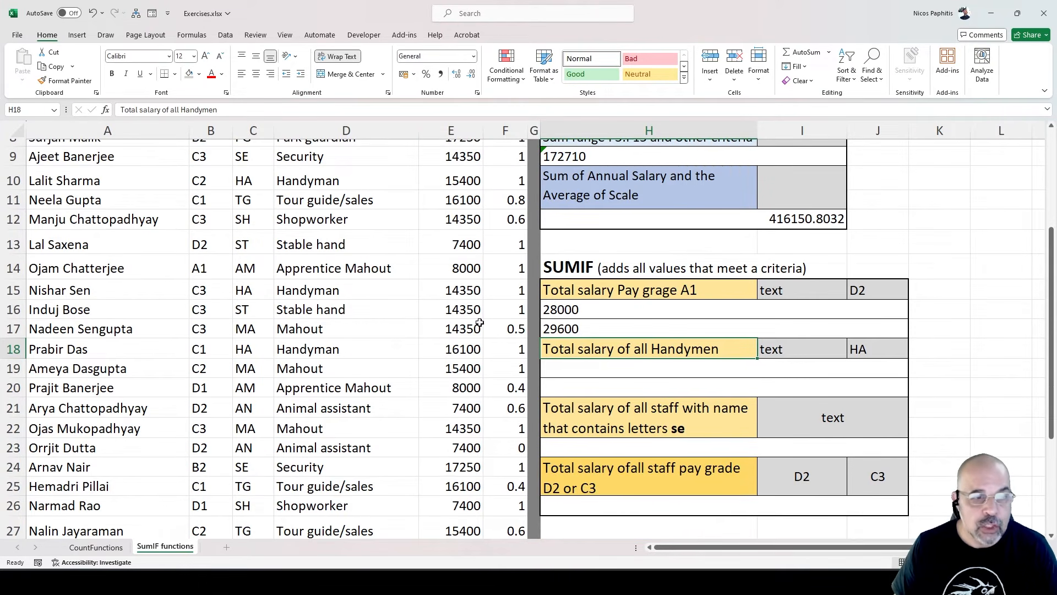
{"action": "left_click", "coordinate": [219, 309]}
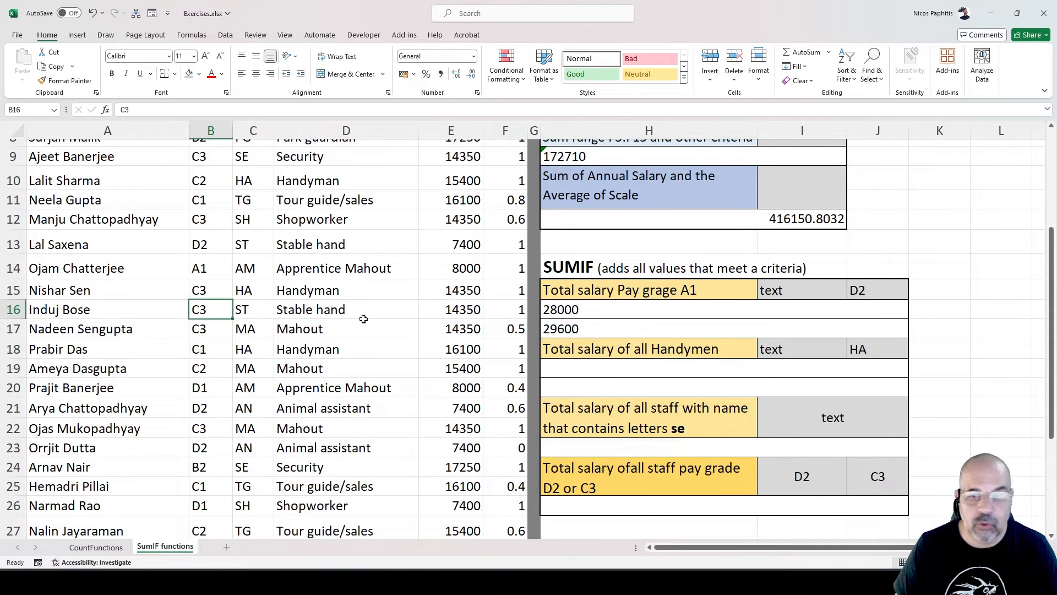
{"action": "type", "text": "D2"}
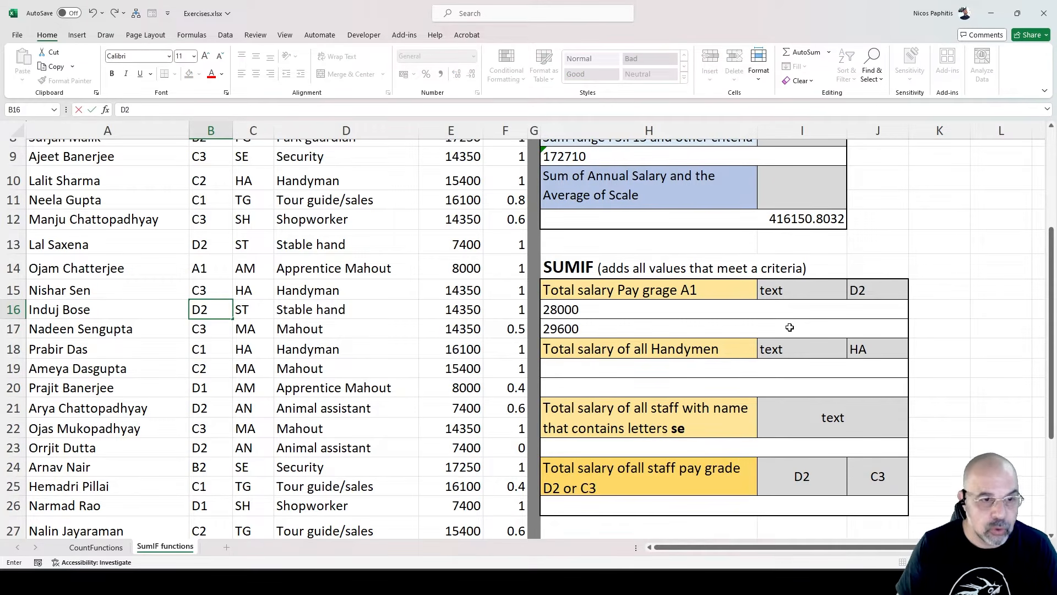
{"action": "key", "text": "Return"}
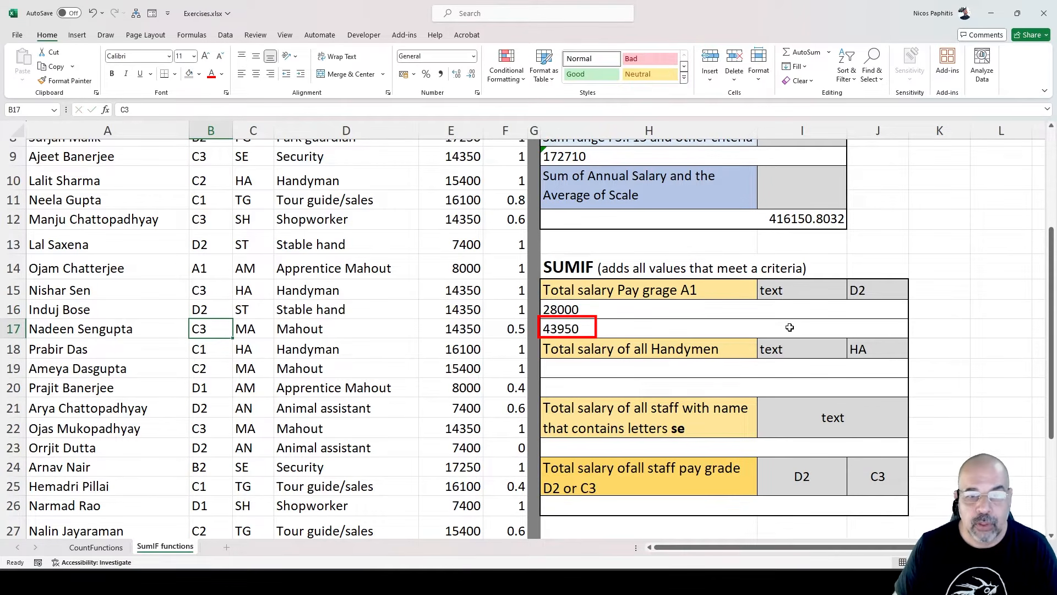
- Check the SUMIF total in H17 and undo the pay grade change in B16
{"action": "left_click", "coordinate": [650, 328]}
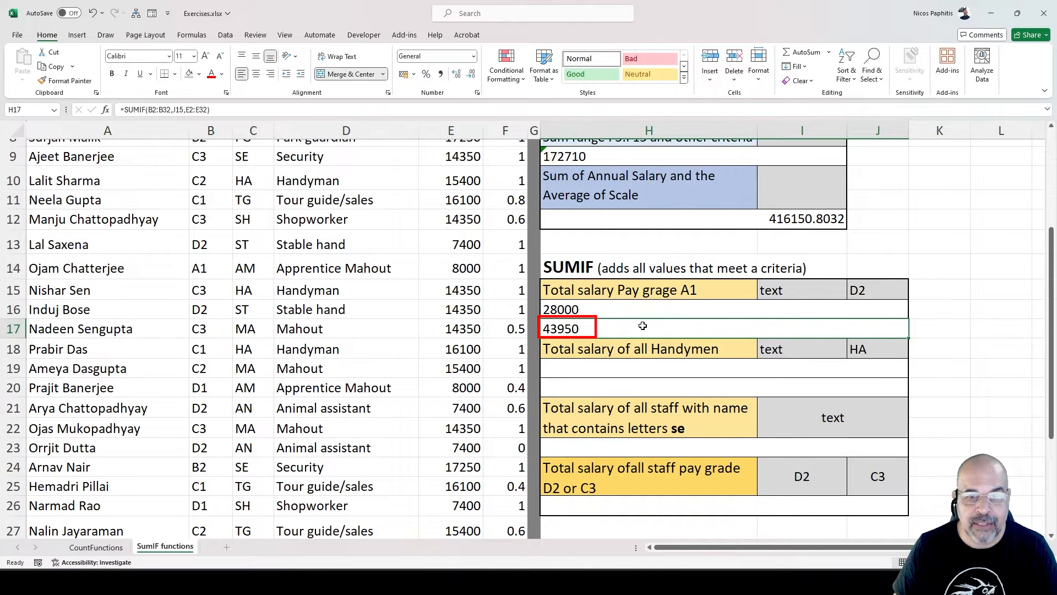
{"action": "key", "text": "ctrl+z"}
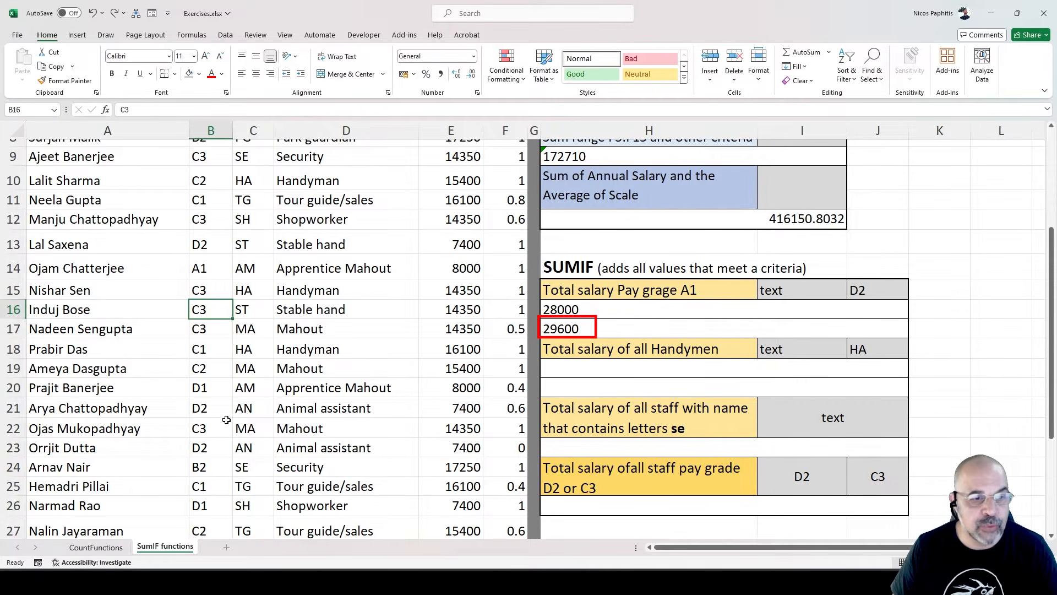
- Try pay grade CC in B23 to test the SUMIF total in H17, and undo the change
{"action": "left_click", "coordinate": [222, 449]}
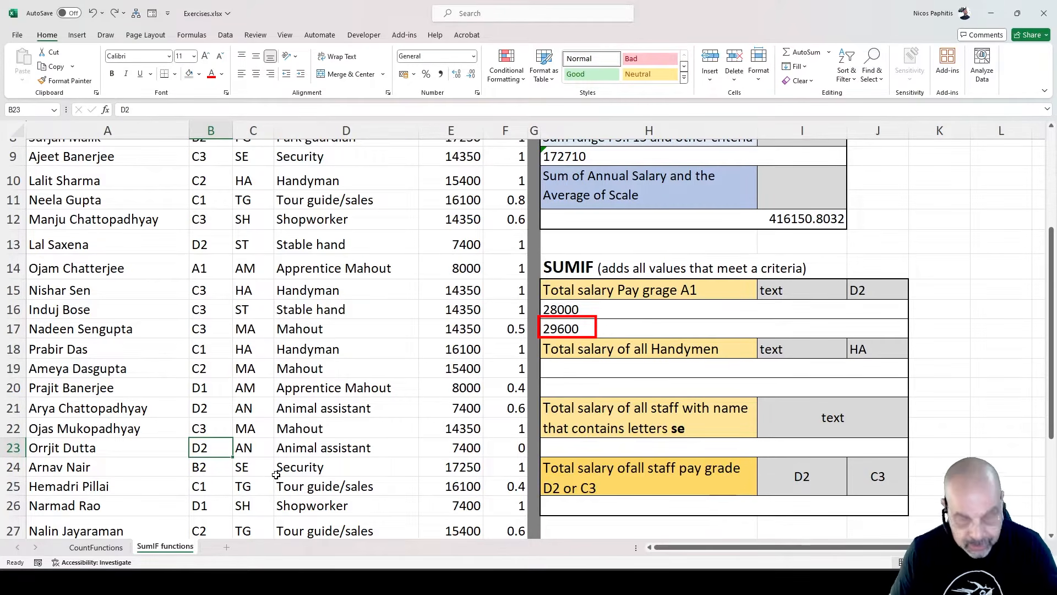
{"action": "type", "text": "CC"}
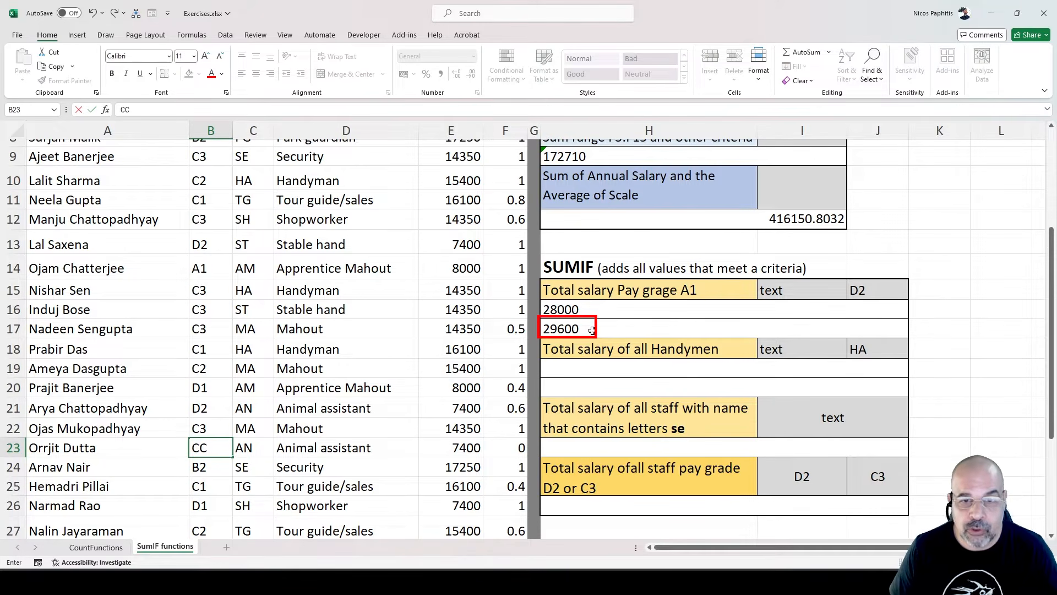
{"action": "key", "text": "Return"}
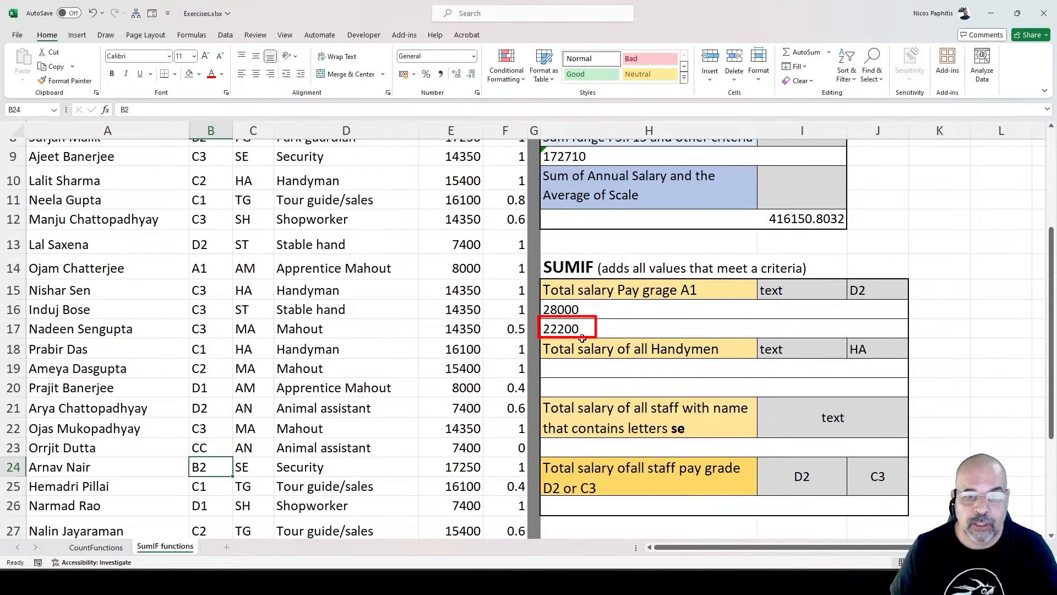
{"action": "left_click", "coordinate": [584, 327]}
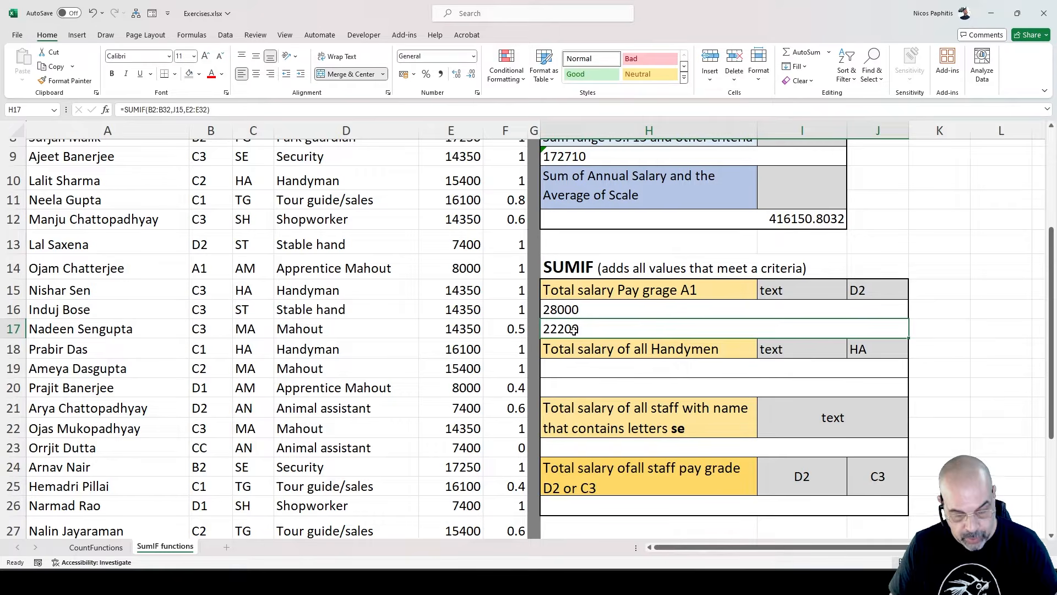
{"action": "key", "text": "ctrl+z"}
{"action": "left_click", "coordinate": [572, 364]}
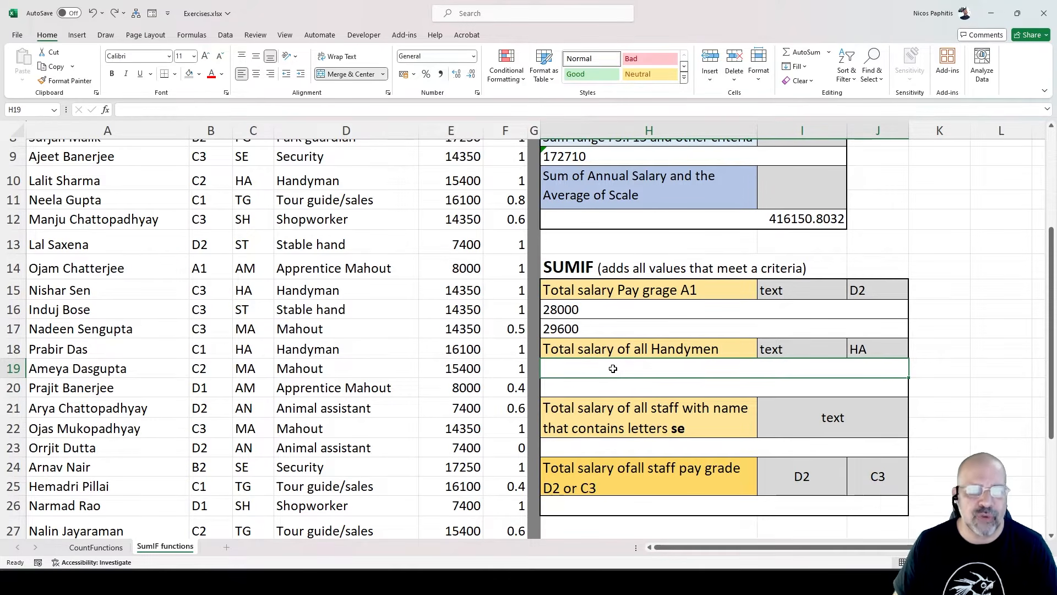
{"action": "type", "text": "="}
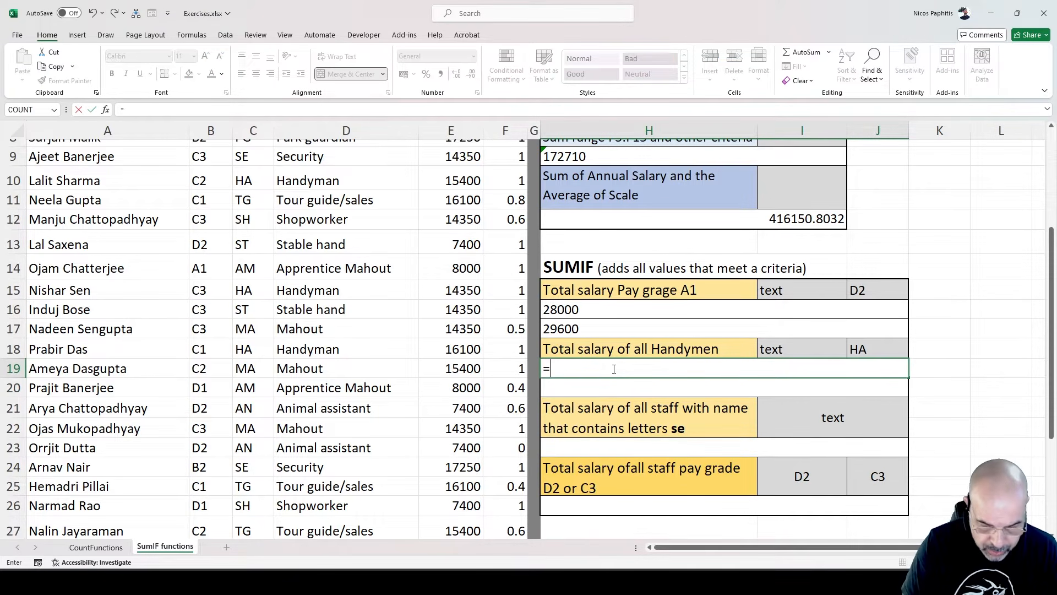
{"action": "type", "text": "sumif("}
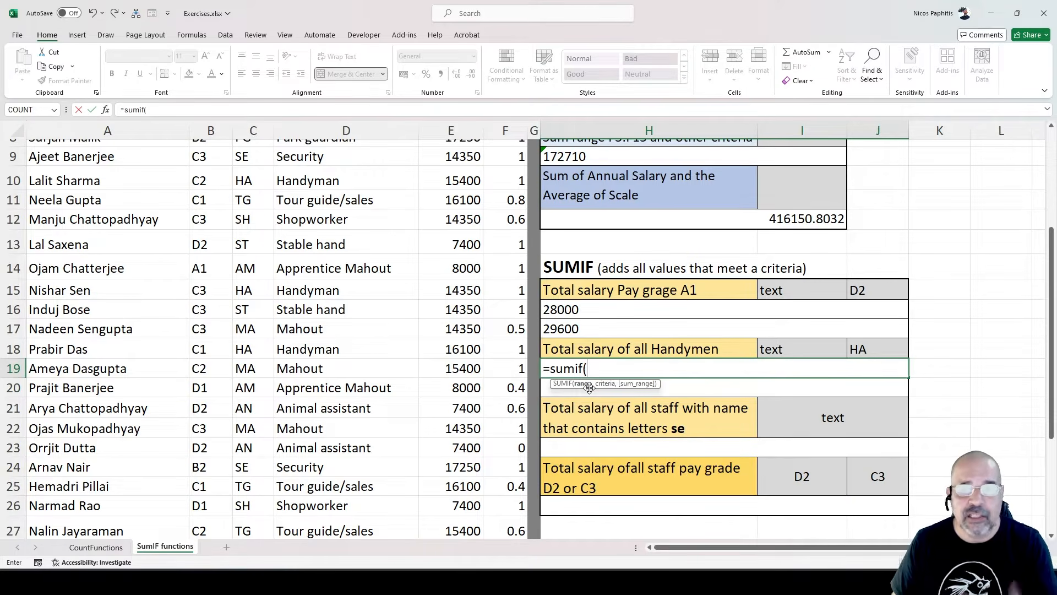
{"action": "scroll", "coordinate": [226, 321], "scroll_direction": "up", "scroll_amount": 3}
{"action": "left_click", "coordinate": [223, 187]}
{"action": "scroll", "coordinate": [223, 333], "scroll_direction": "down", "scroll_amount": 7}
{"action": "scroll", "coordinate": [223, 333], "scroll_direction": "up", "scroll_amount": 2}
{"action": "left_click", "coordinate": [212, 460], "text": "shift"}
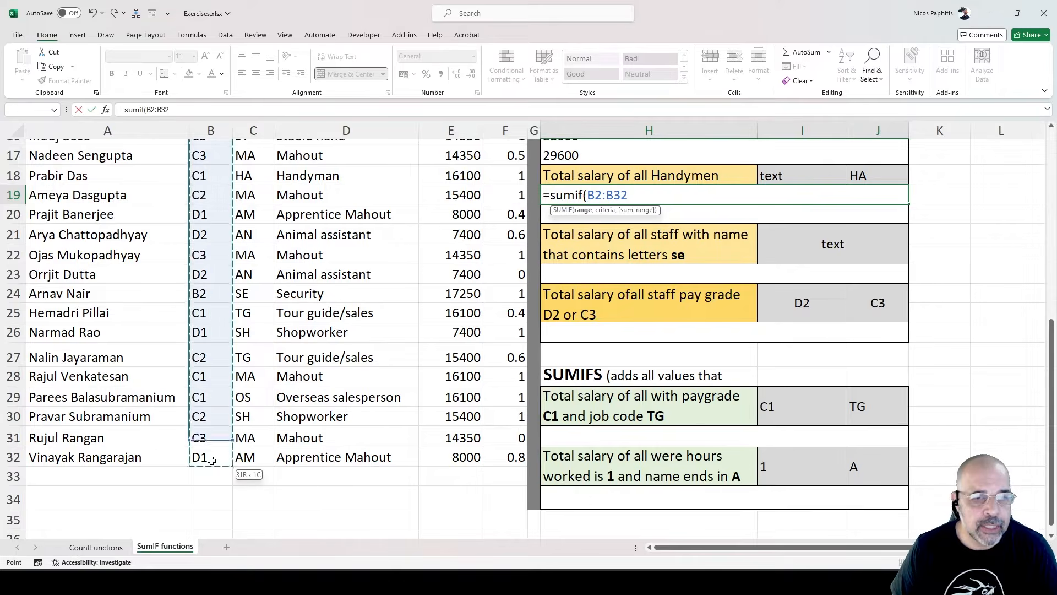
{"action": "scroll", "coordinate": [240, 313], "scroll_direction": "up", "scroll_amount": 5}
{"action": "scroll", "coordinate": [605, 424], "scroll_direction": "down", "scroll_amount": 3}
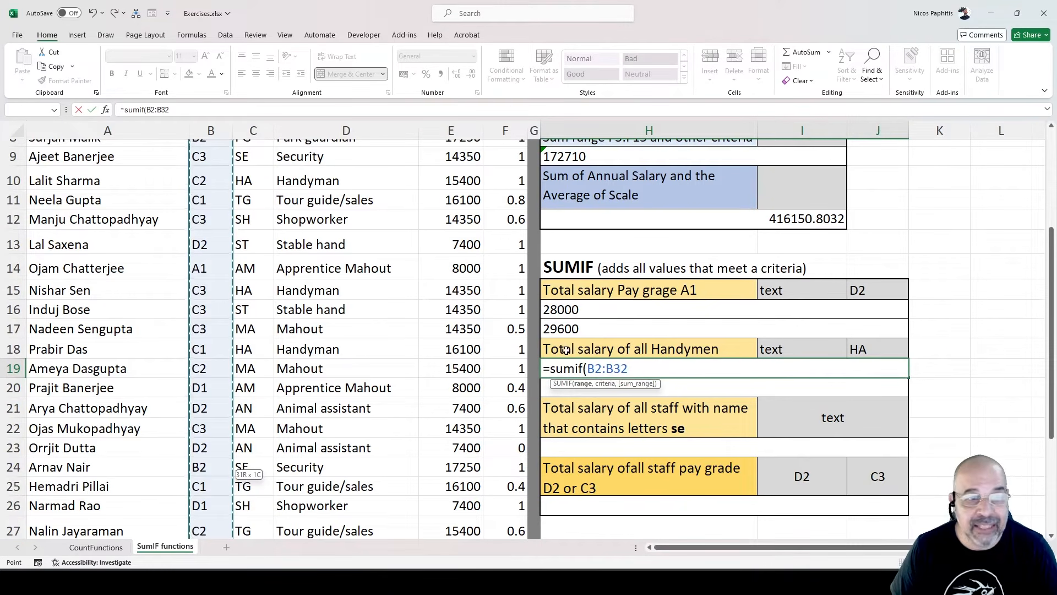
{"action": "key", "text": "Escape"}
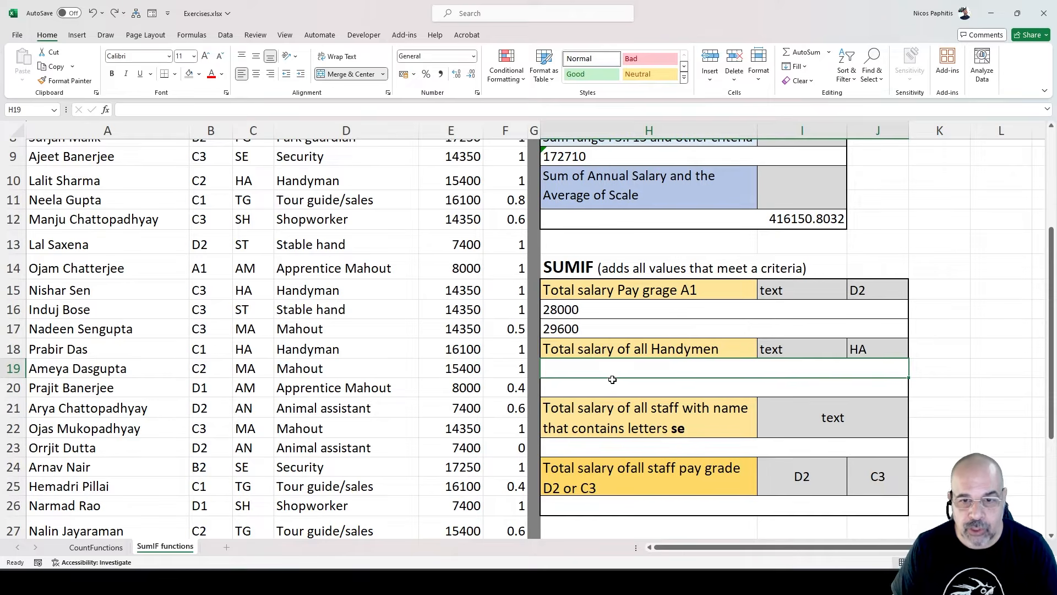
- Start a SUMIF formula in H19 with the Job description range D2:D32 as its range argument
{"action": "type", "text": "="}
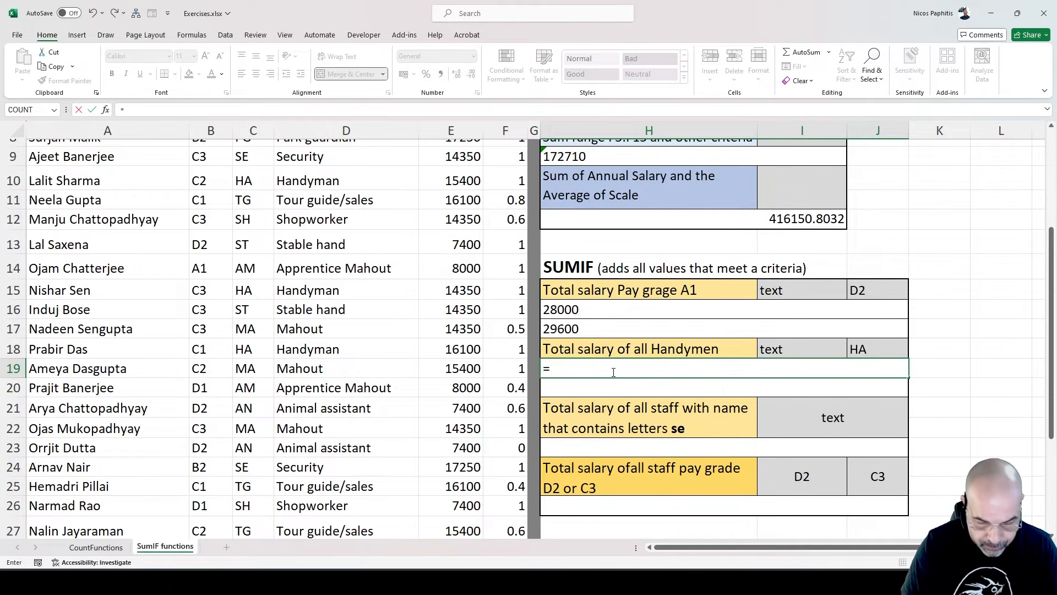
{"action": "type", "text": "sumif("}
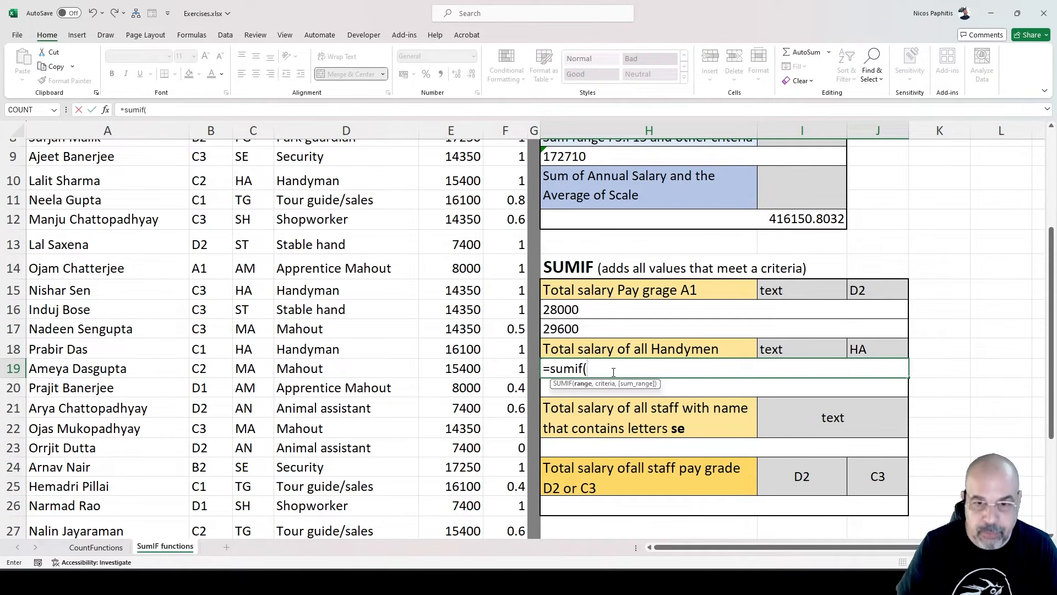
{"action": "scroll", "coordinate": [339, 203], "scroll_direction": "up", "scroll_amount": 3}
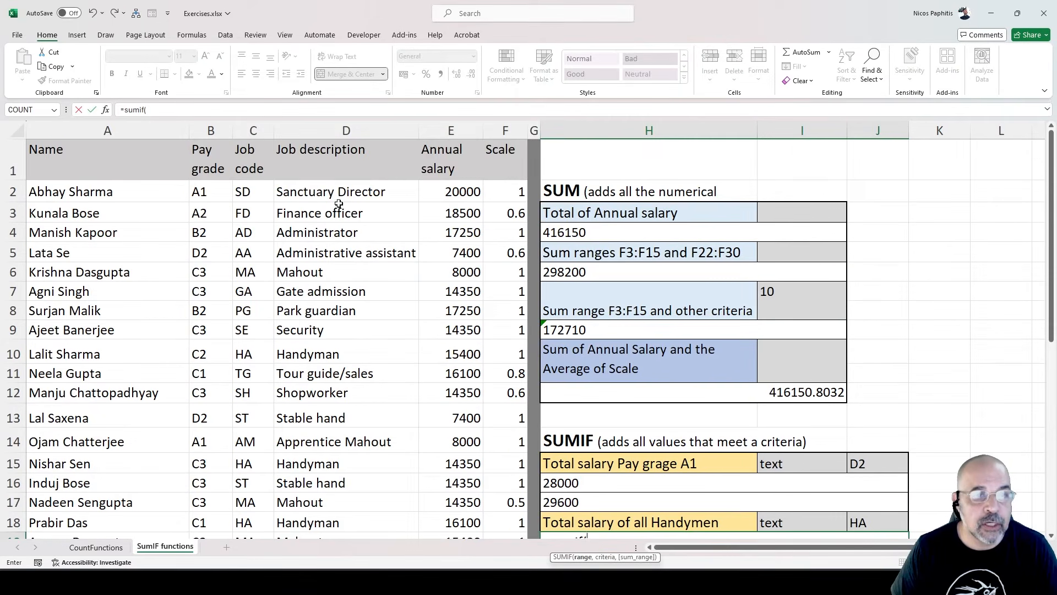
{"action": "left_click", "coordinate": [290, 197]}
{"action": "scroll", "coordinate": [308, 275], "scroll_direction": "down", "scroll_amount": 7}
{"action": "scroll", "coordinate": [338, 398], "scroll_direction": "up", "scroll_amount": 1}
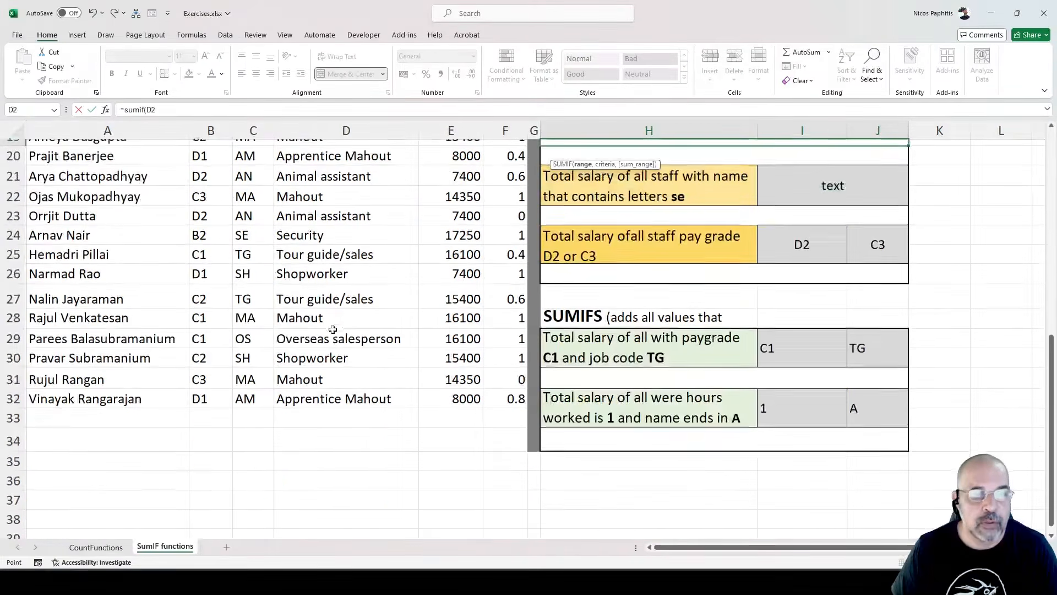
{"action": "left_click", "coordinate": [338, 398], "text": "shift"}
{"action": "scroll", "coordinate": [340, 322], "scroll_direction": "up", "scroll_amount": 6}
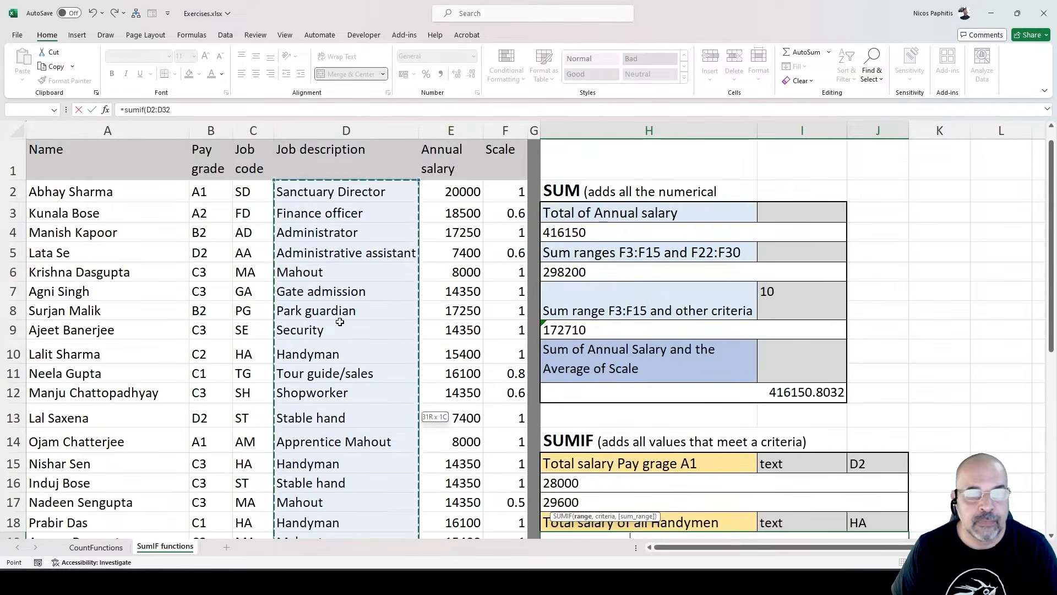
{"action": "scroll", "coordinate": [604, 439], "scroll_direction": "down", "scroll_amount": 3}
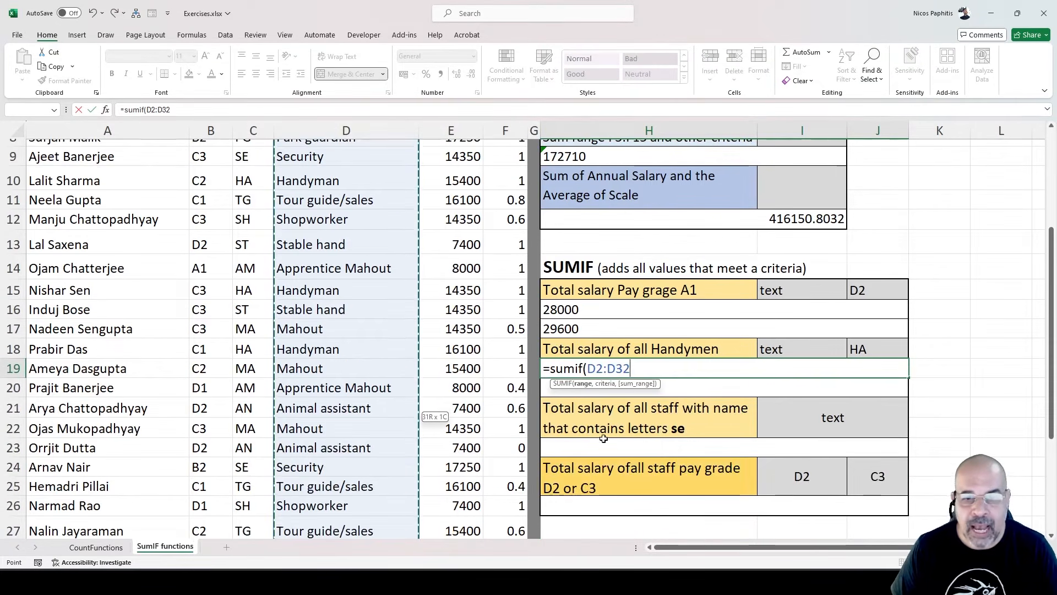
- Complete H19's SUMIF formula with the text criteria "Handyman" and E2:E32 as the sum range, and commit it
{"action": "type", "text": ","}
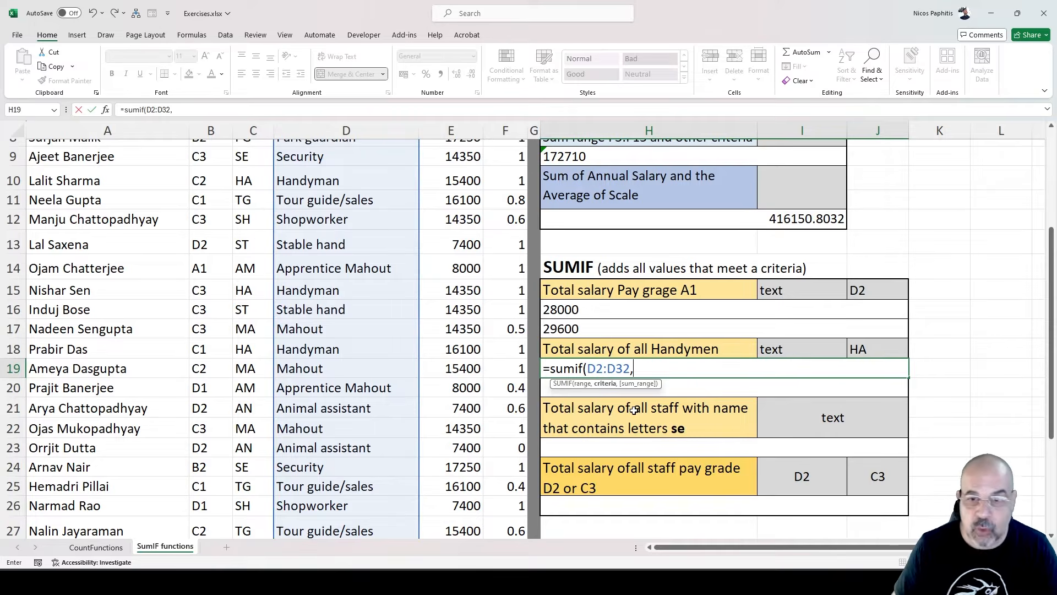
{"action": "type", "text": "\""}
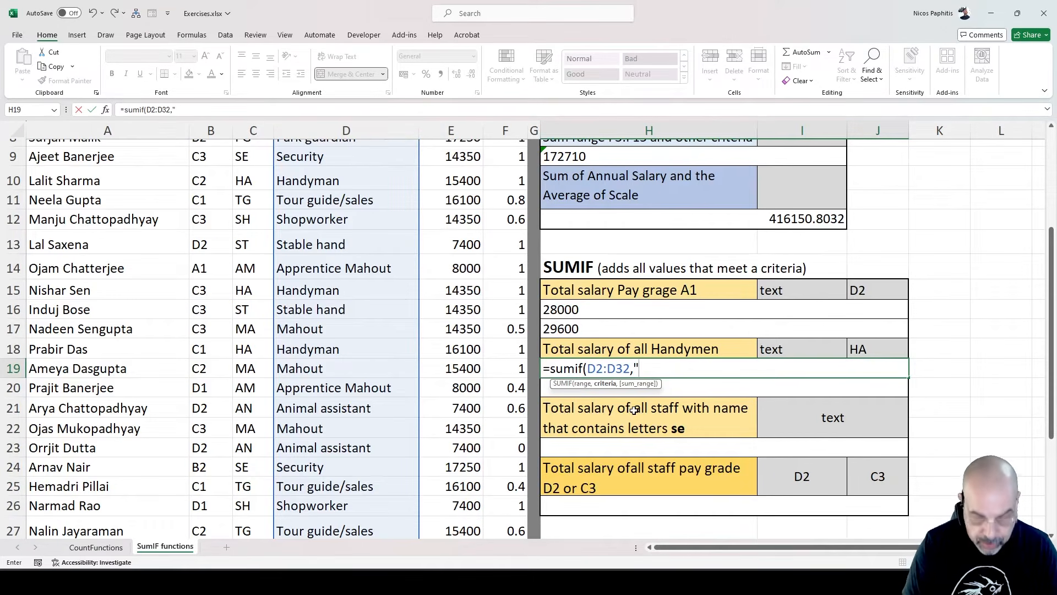
{"action": "type", "text": "Handyma"}
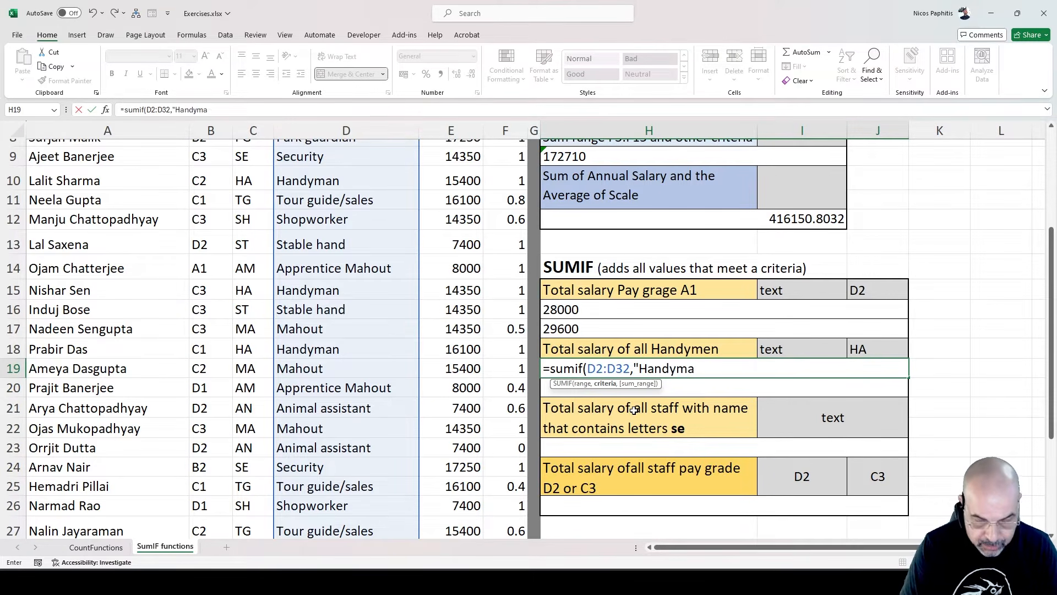
{"action": "type", "text": "n\","}
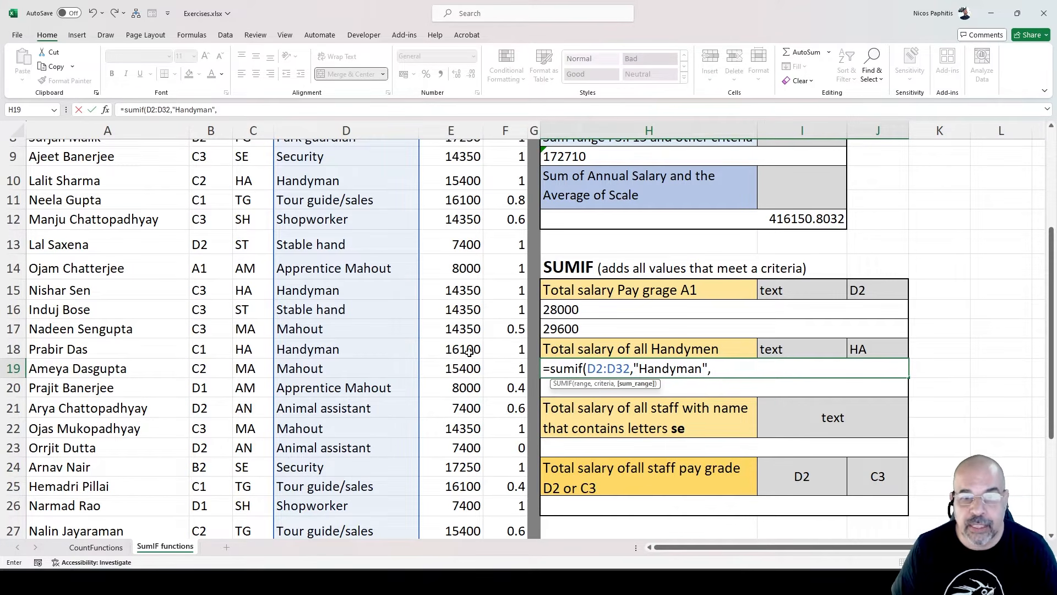
{"action": "scroll", "coordinate": [387, 337], "scroll_direction": "up", "scroll_amount": 3}
{"action": "left_click_drag", "start_coordinate": [452, 196], "coordinate": [436, 484]}
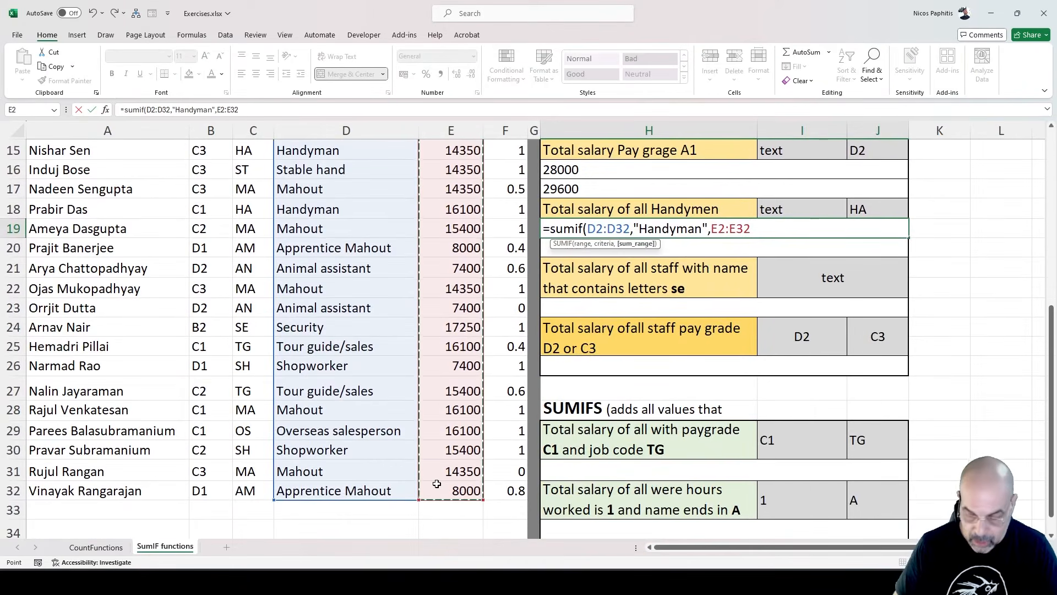
{"action": "type", "text": ")"}
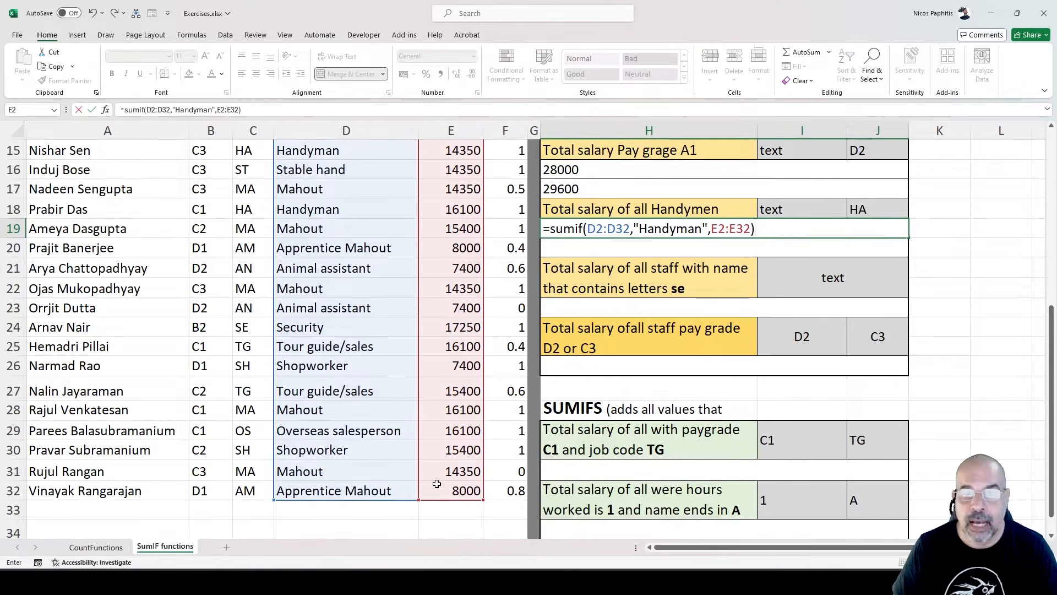
{"action": "key", "text": "Return"}
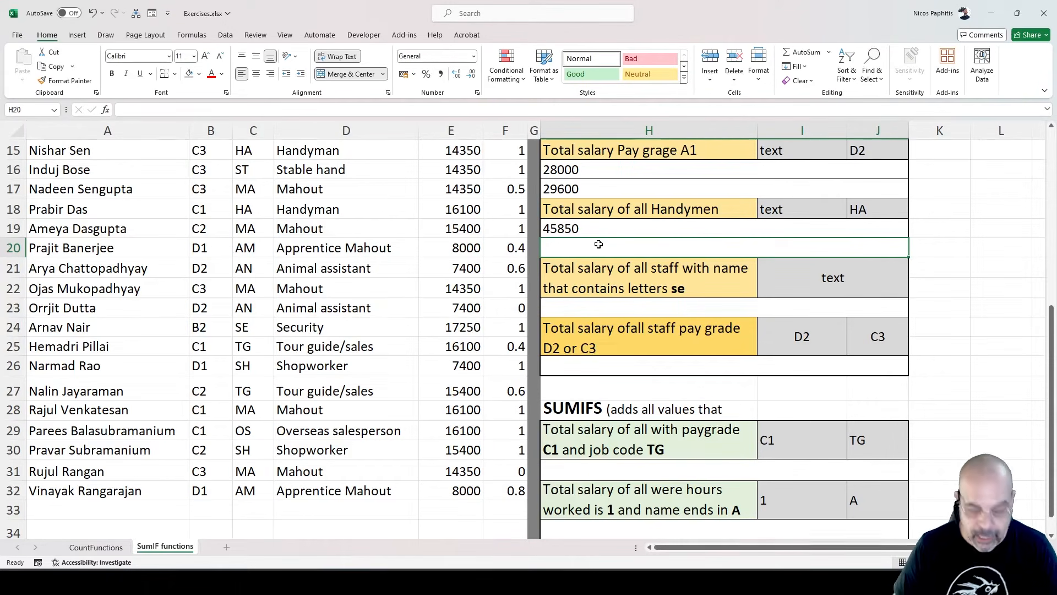
- Start a SUMIF formula in H20 with the Job code range C2:C32 as its range argument
{"action": "type", "text": "=sumif("}
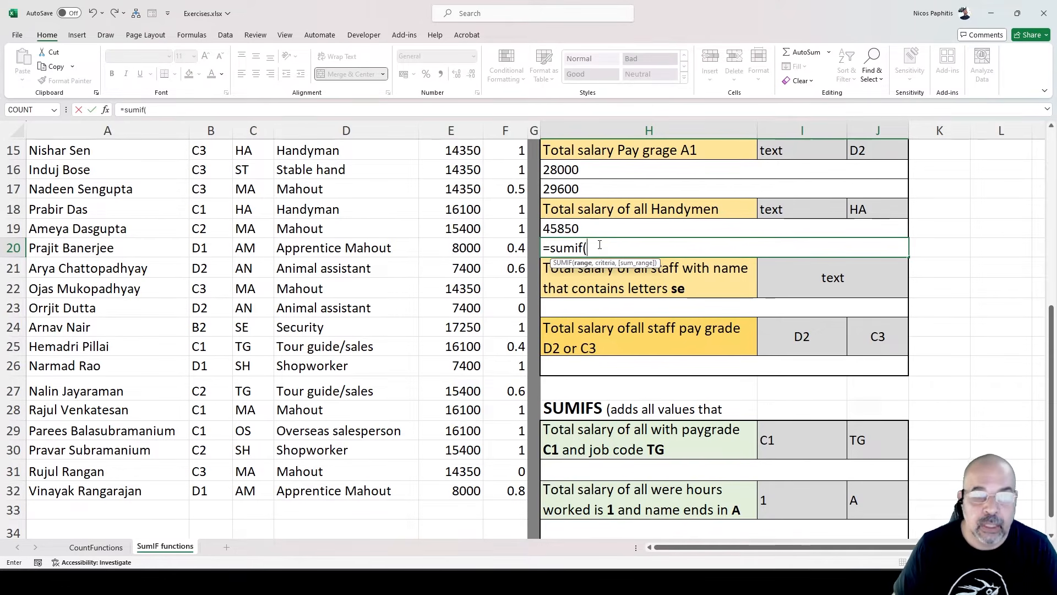
{"action": "scroll", "coordinate": [349, 288], "scroll_direction": "up", "scroll_amount": 5}
{"action": "left_click_drag", "start_coordinate": [264, 191], "coordinate": [249, 491]}
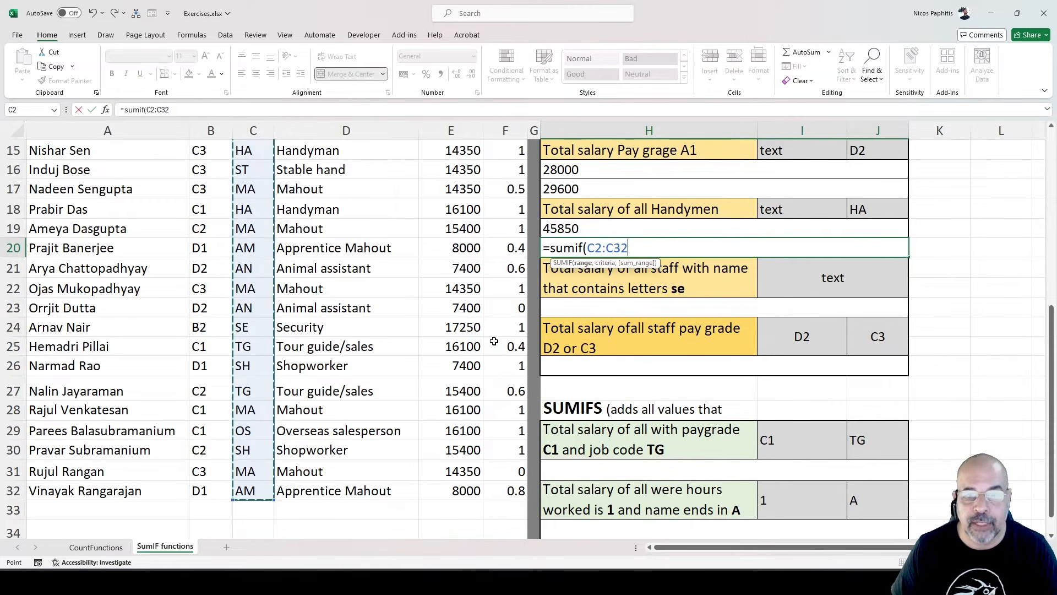
{"action": "type", "text": ","}
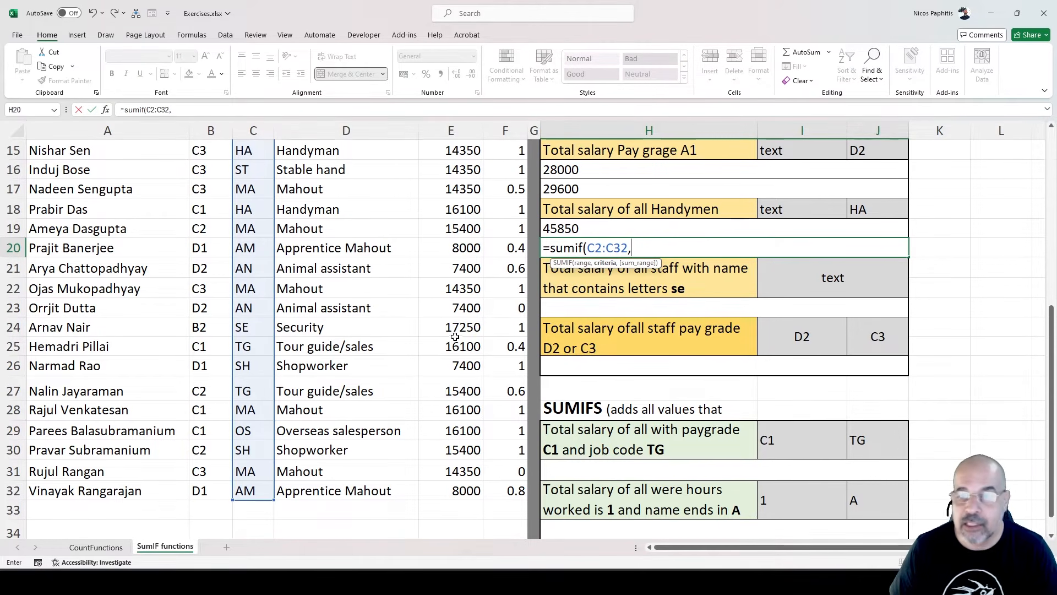
- Complete H20's SUMIF formula with cell J18 as the criteria and E2:E32 as the sum range, and commit it
{"action": "left_click", "coordinate": [863, 209]}
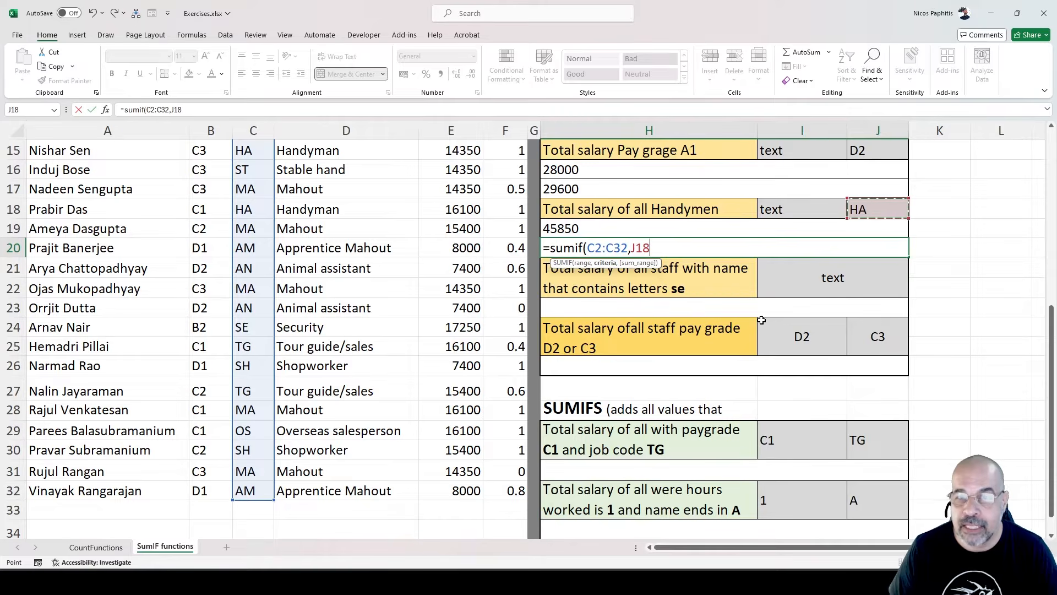
{"action": "type", "text": ","}
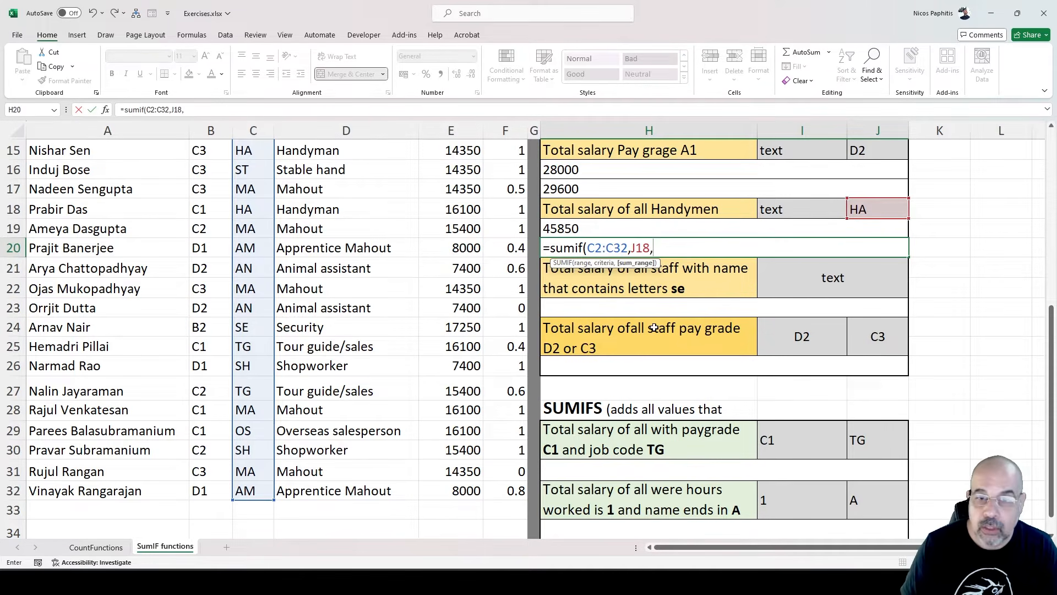
{"action": "scroll", "coordinate": [440, 264], "scroll_direction": "up", "scroll_amount": 5}
{"action": "left_click_drag", "start_coordinate": [467, 192], "coordinate": [462, 483]}
{"action": "type", "text": ")"}
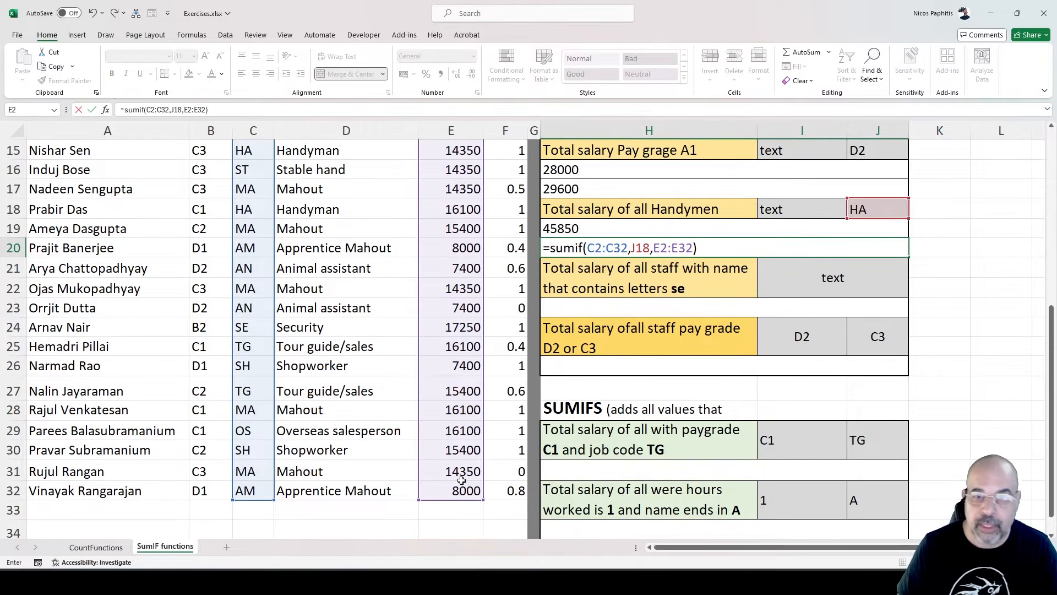
{"action": "key", "text": "Return"}
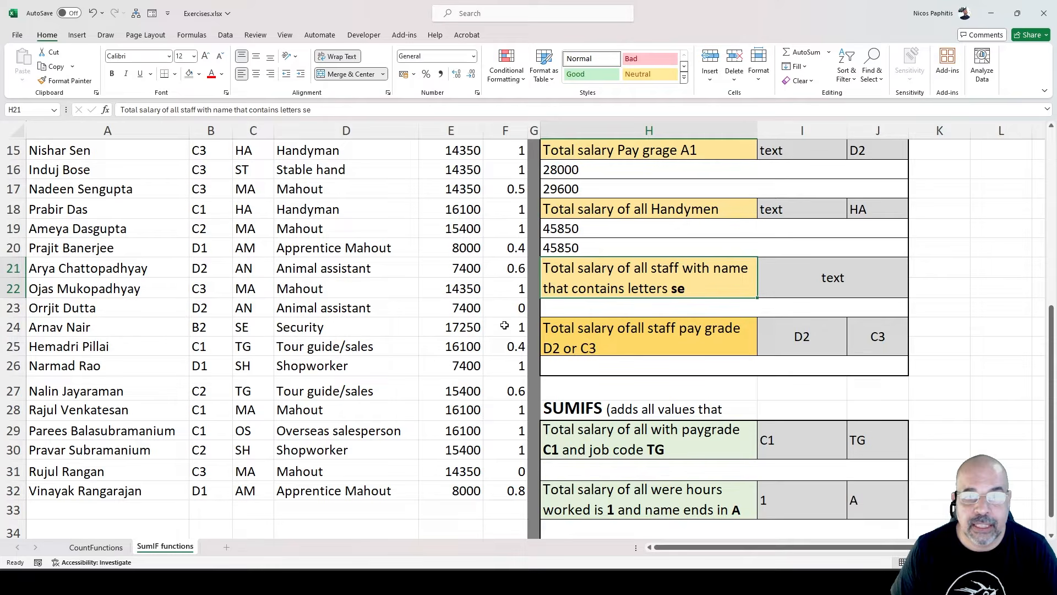
- Compare the two handymen totals in H19 and H20, and review the text criteria label in I18 against the staff table
{"action": "left_click", "coordinate": [594, 251]}
{"action": "left_click", "coordinate": [602, 229]}
{"action": "left_click", "coordinate": [593, 248]}
{"action": "left_click", "coordinate": [601, 229]}
{"action": "left_click", "coordinate": [800, 210]}
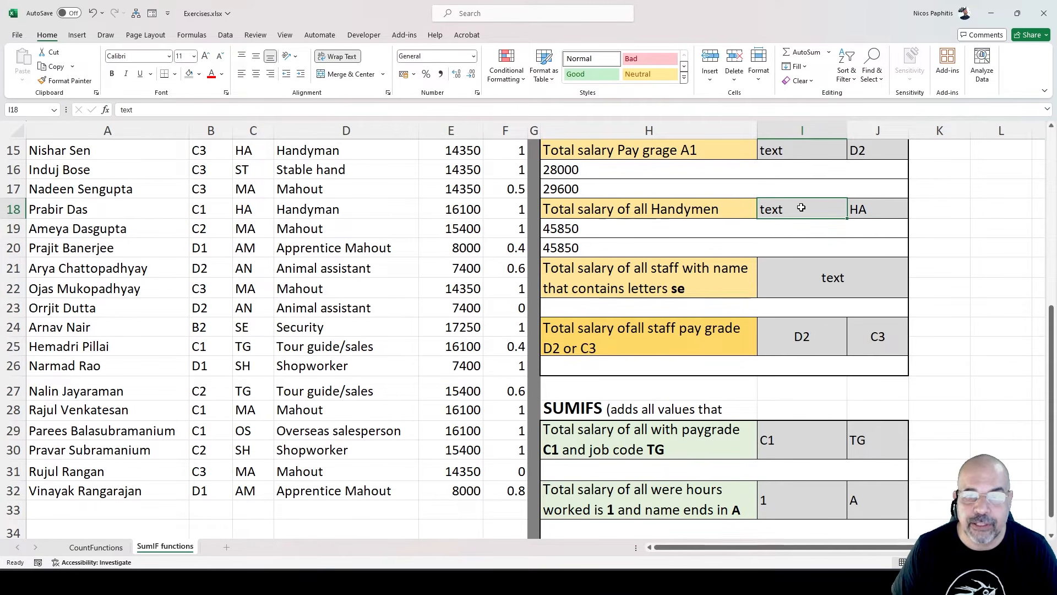
{"action": "scroll", "coordinate": [382, 216], "scroll_direction": "up", "scroll_amount": 5}
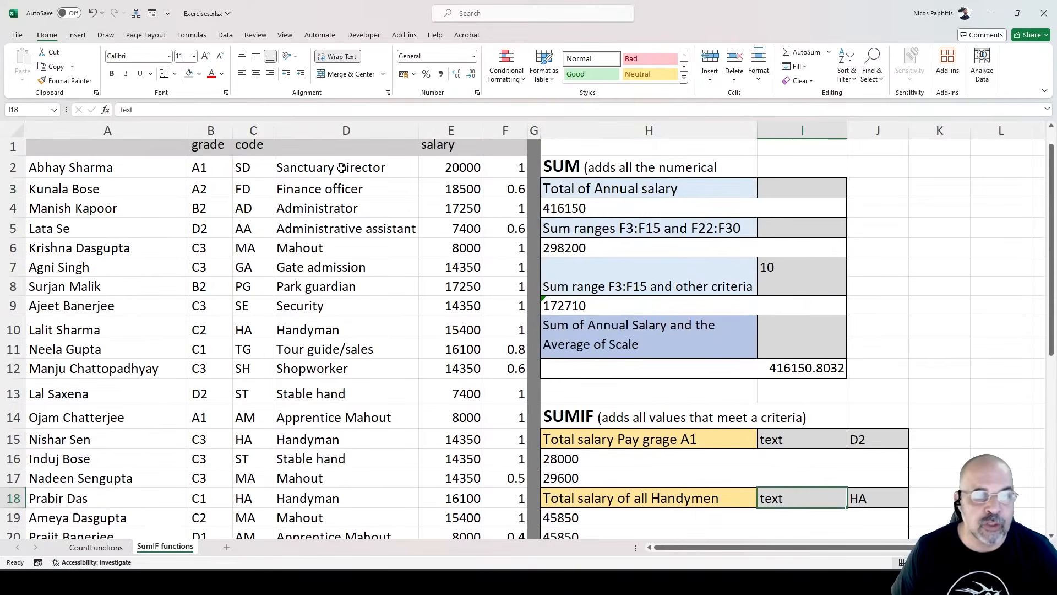
{"action": "scroll", "coordinate": [312, 197], "scroll_direction": "down", "scroll_amount": 6}
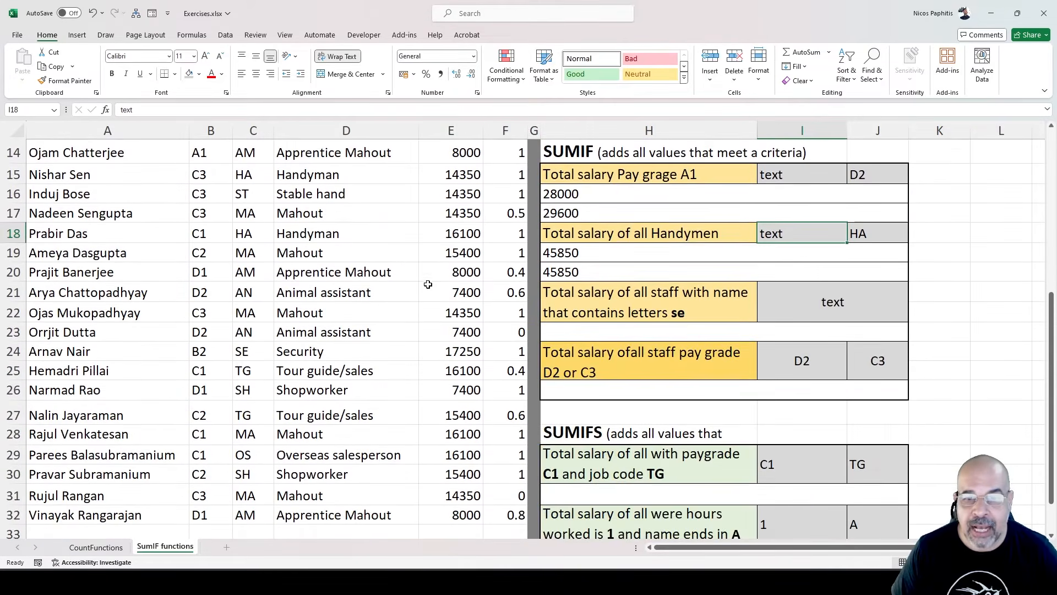
- Change the job code criteria in J18 to ST and check the recalculated SUMIF total in H20
{"action": "scroll", "coordinate": [544, 254], "scroll_direction": "up", "scroll_amount": 2}
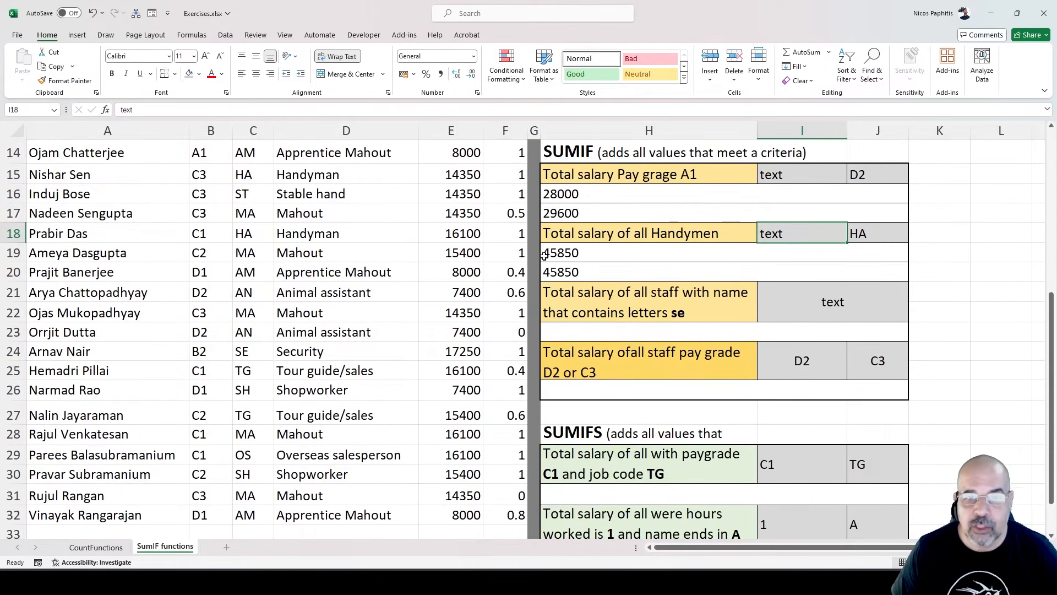
{"action": "left_click", "coordinate": [584, 271]}
{"action": "left_click", "coordinate": [862, 233]}
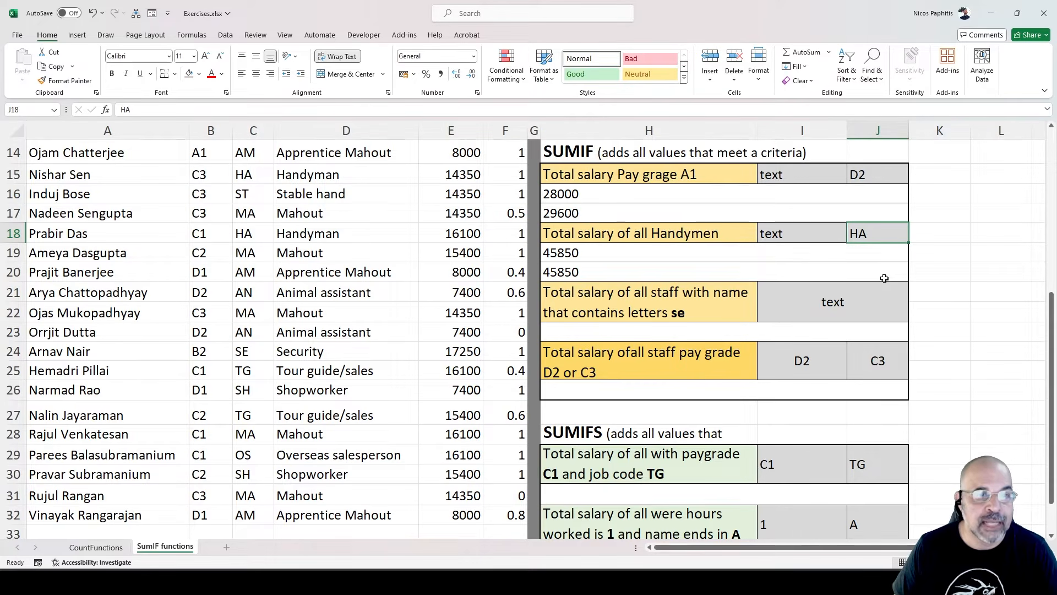
{"action": "type", "text": "ST"}
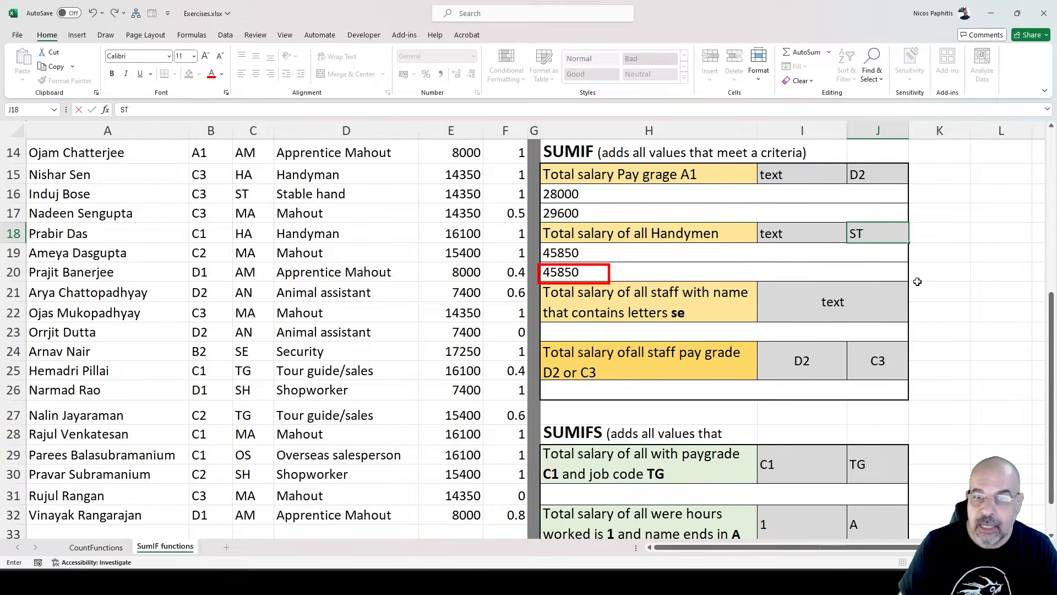
{"action": "key", "text": "Return"}
{"action": "left_click", "coordinate": [683, 271]}
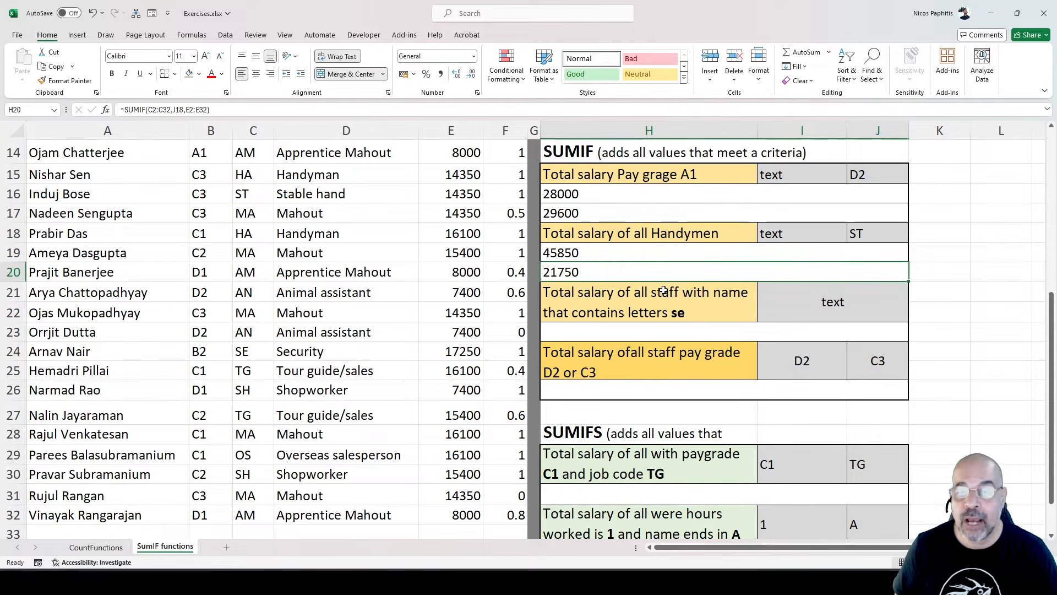
- Review the pay grade SUMIF formulas in H16 and H17 against their text and cell-reference criteria in I15 and J15
{"action": "scroll", "coordinate": [728, 186], "scroll_direction": "down", "scroll_amount": 2}
{"action": "scroll", "coordinate": [729, 186], "scroll_direction": "up", "scroll_amount": 3}
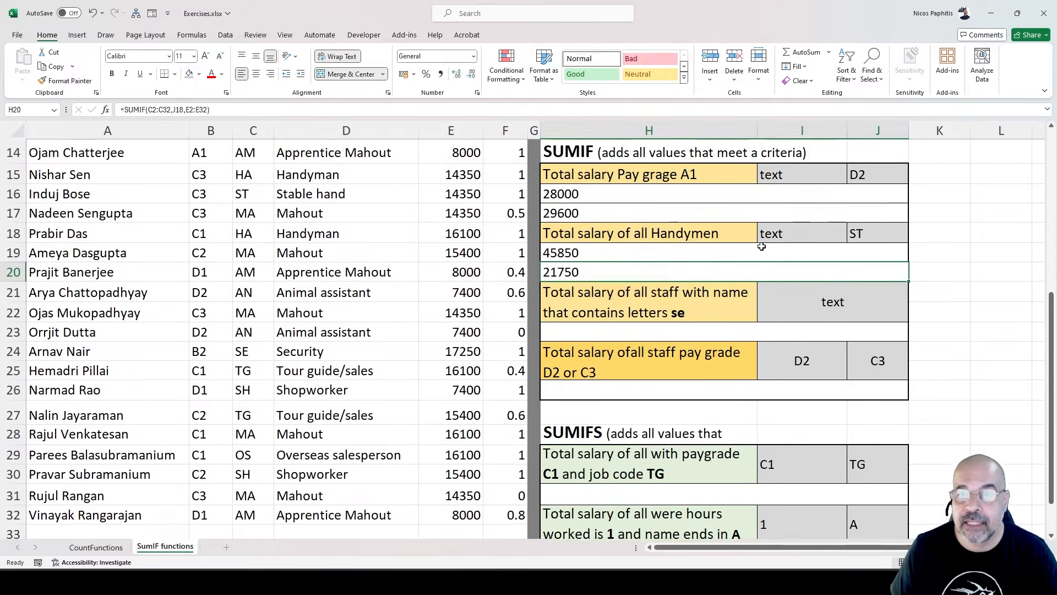
{"action": "left_click", "coordinate": [804, 233]}
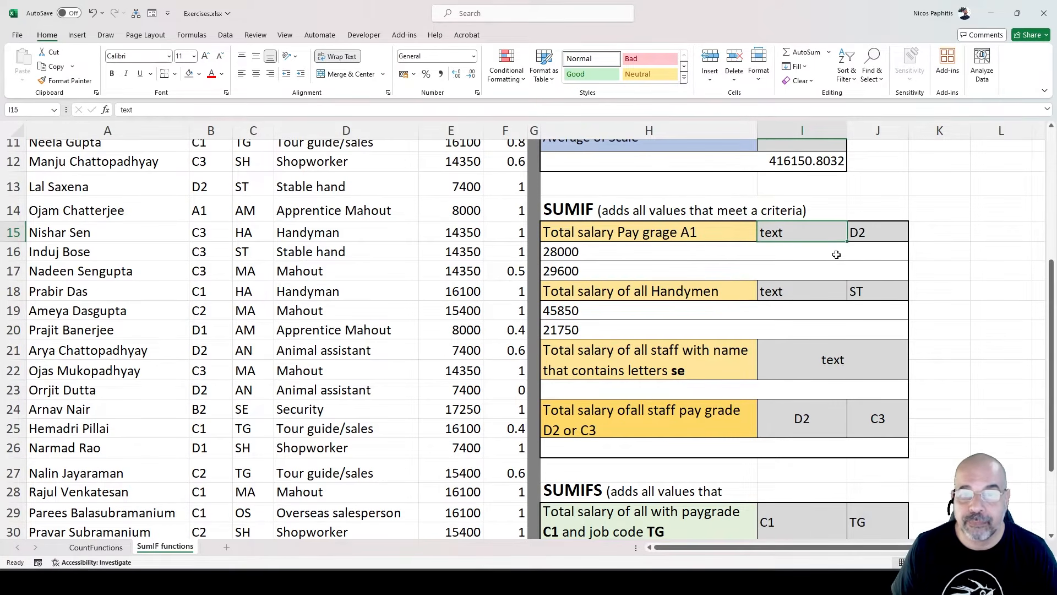
{"action": "left_click", "coordinate": [749, 251]}
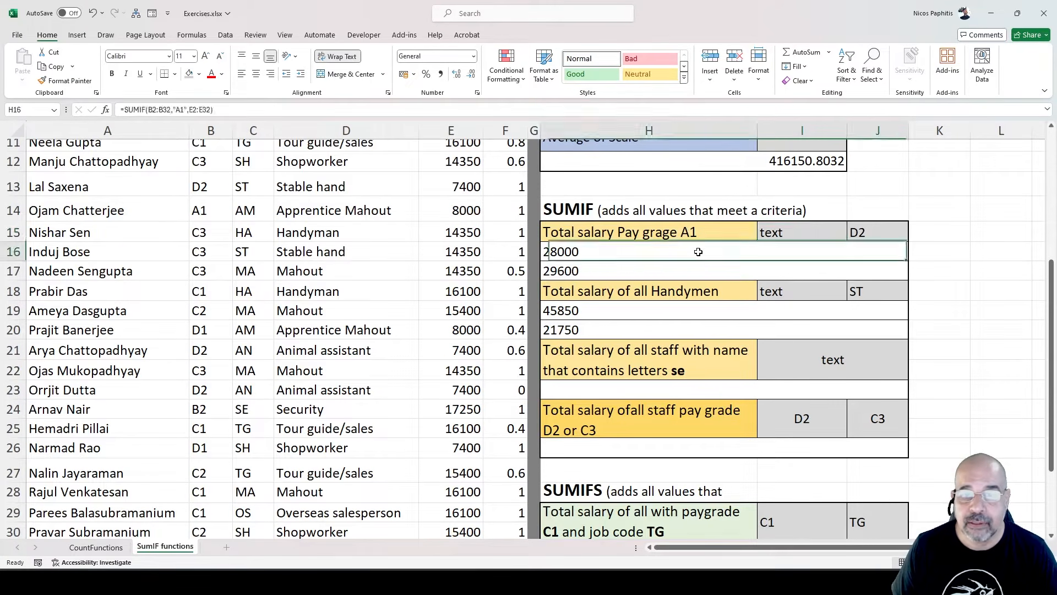
{"action": "left_click", "coordinate": [728, 267]}
{"action": "left_click", "coordinate": [869, 232]}
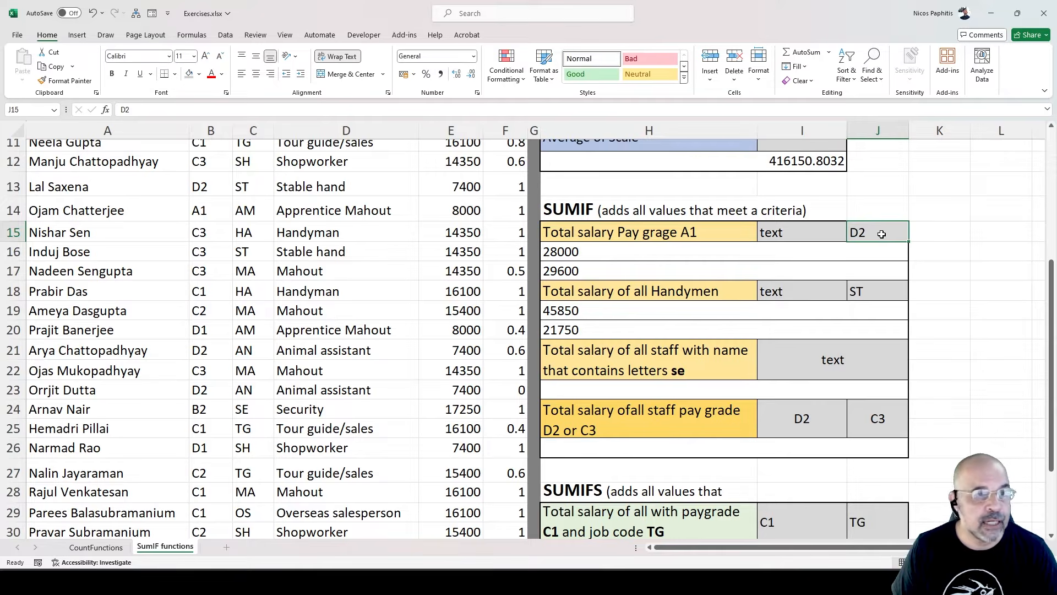
{"action": "left_click", "coordinate": [759, 273]}
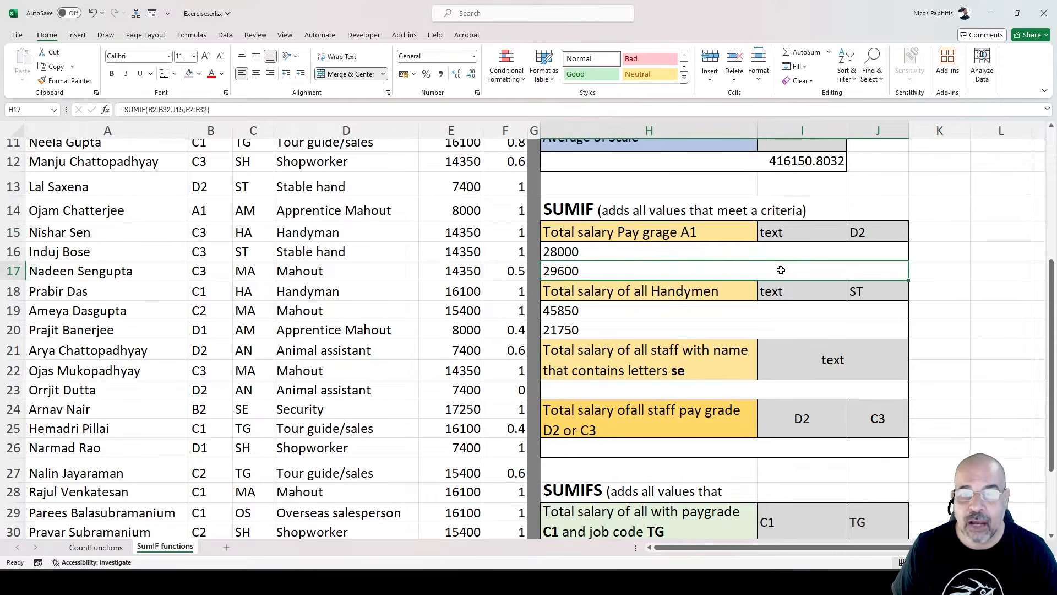
- Test the SUMIF in H17 with C2 as the pay grade criterion in J15, and restore D2 in J15
{"action": "left_click", "coordinate": [877, 233]}
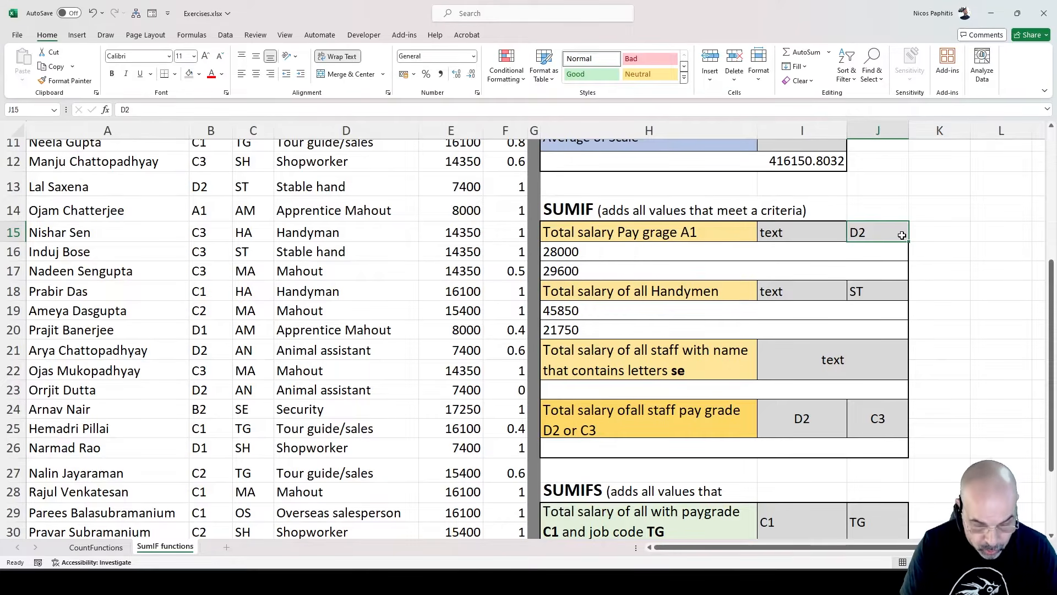
{"action": "type", "text": "C2"}
{"action": "key", "text": "Return"}
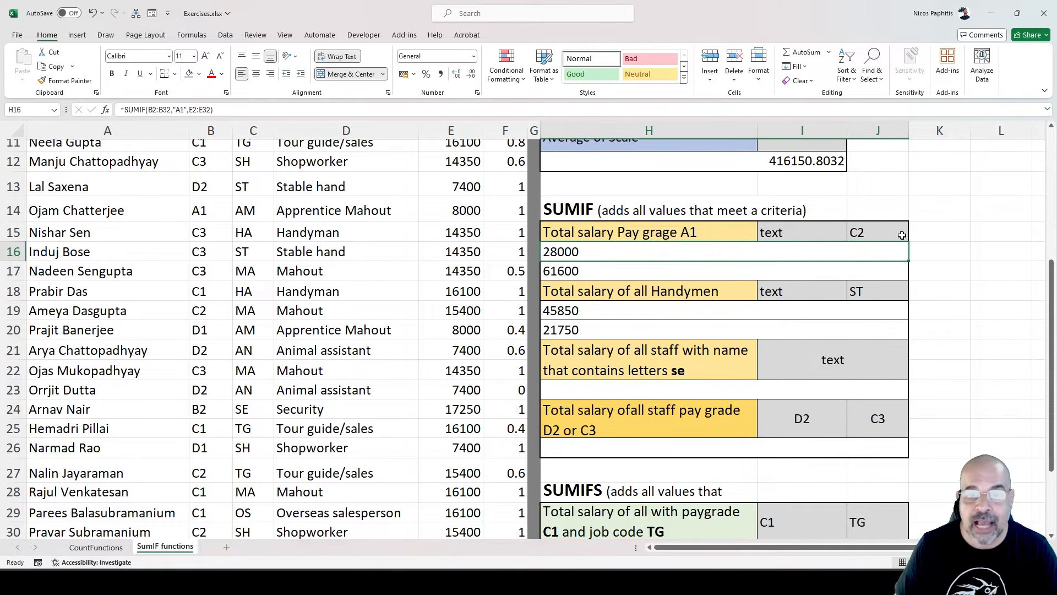
{"action": "left_click", "coordinate": [678, 277]}
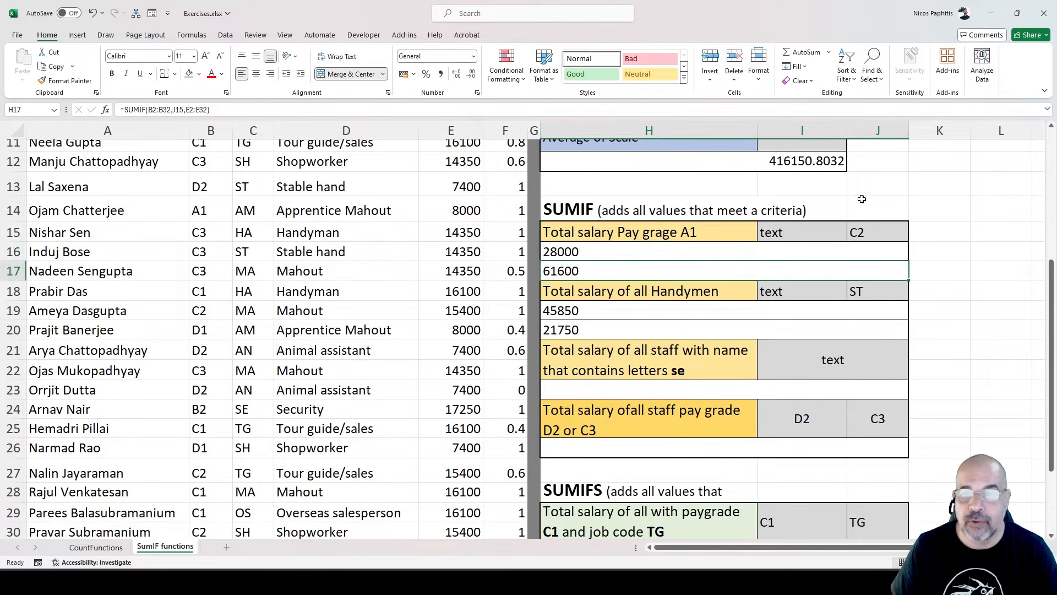
{"action": "left_click", "coordinate": [884, 233]}
{"action": "type", "text": "D2"}
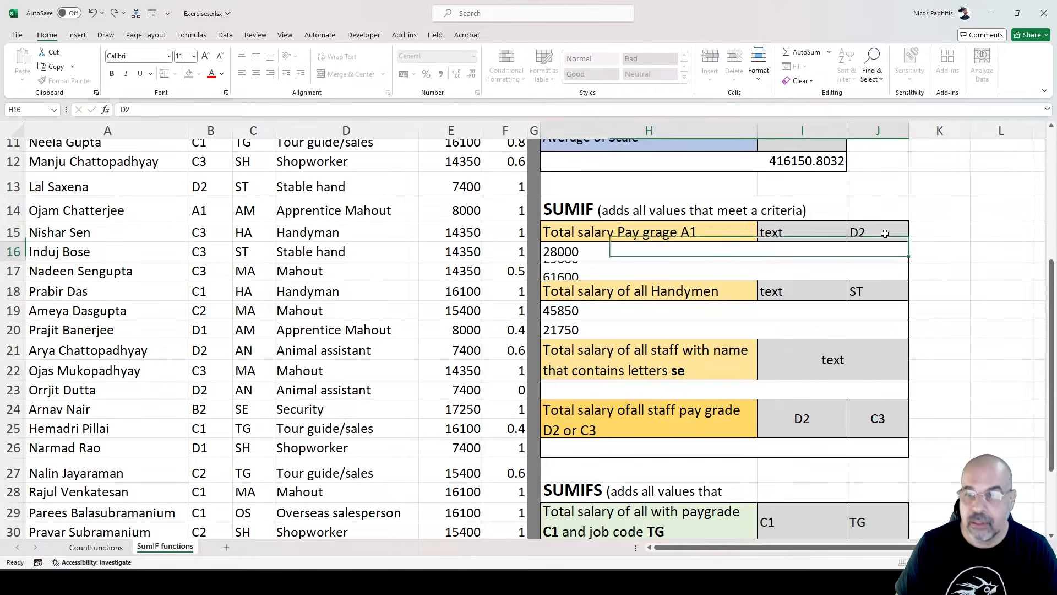
{"action": "key", "text": "Return"}
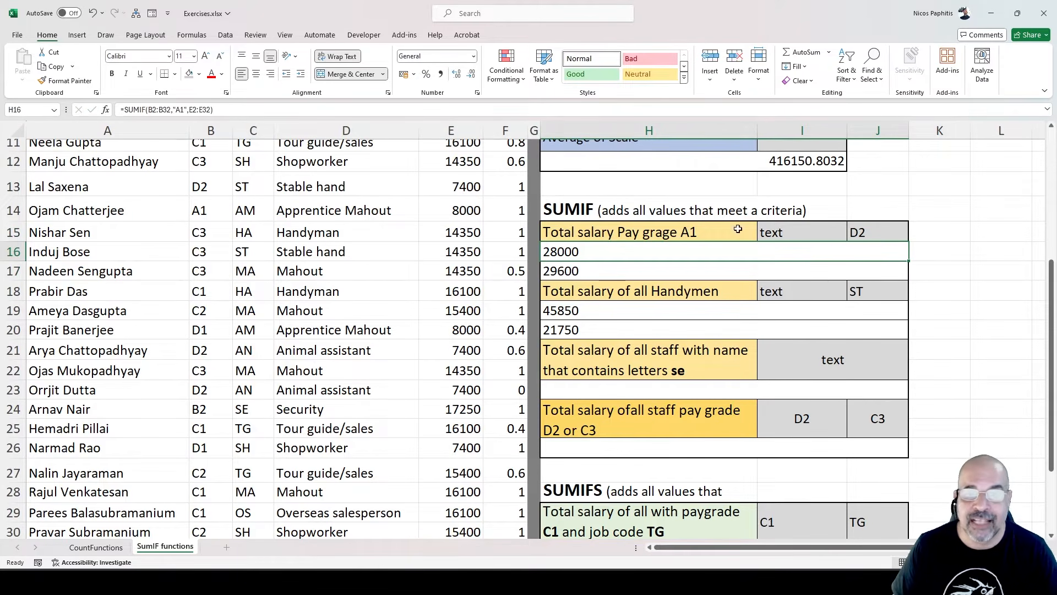
- Examine the hard-coded "A1" criterion in the SUMIF formula in H16 and the criterion cell J15
{"action": "double_click", "coordinate": [661, 258]}
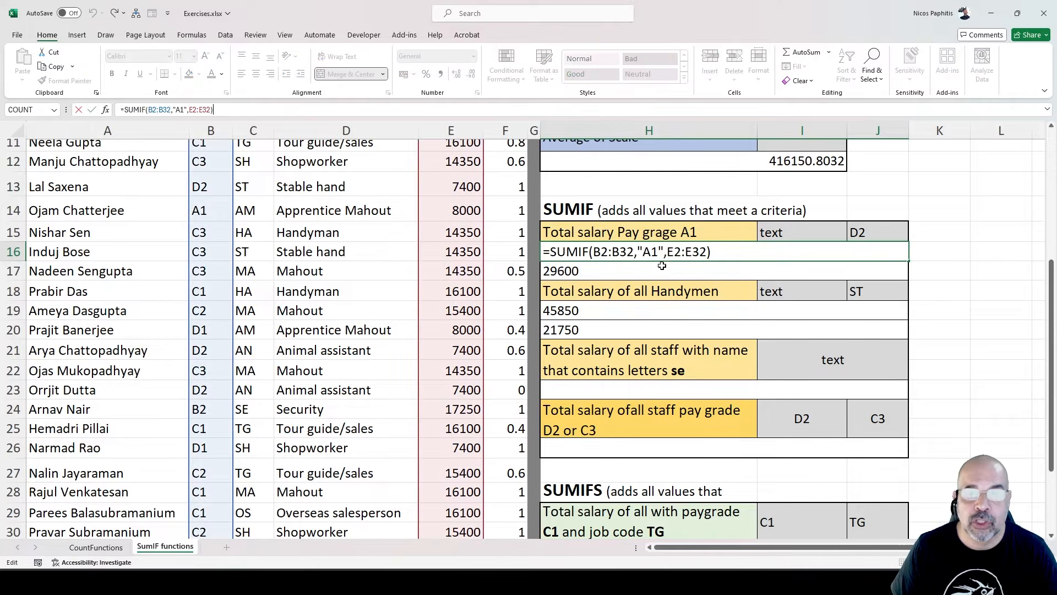
{"action": "left_click_drag", "start_coordinate": [664, 252], "coordinate": [636, 253]}
{"action": "scroll", "coordinate": [637, 253], "scroll_direction": "down", "scroll_amount": 3}
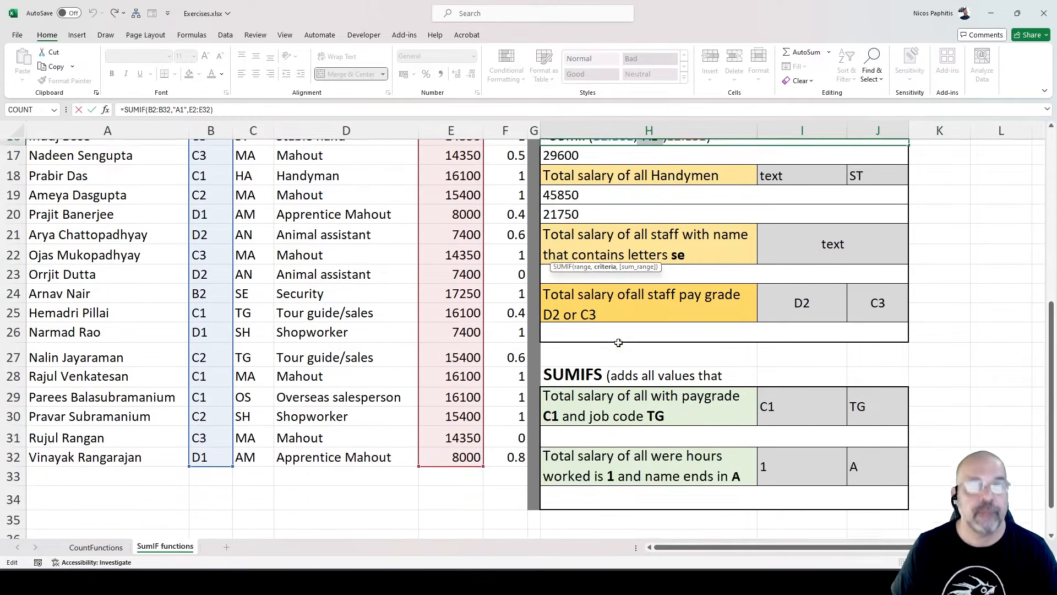
{"action": "scroll", "coordinate": [643, 328], "scroll_direction": "up", "scroll_amount": 4}
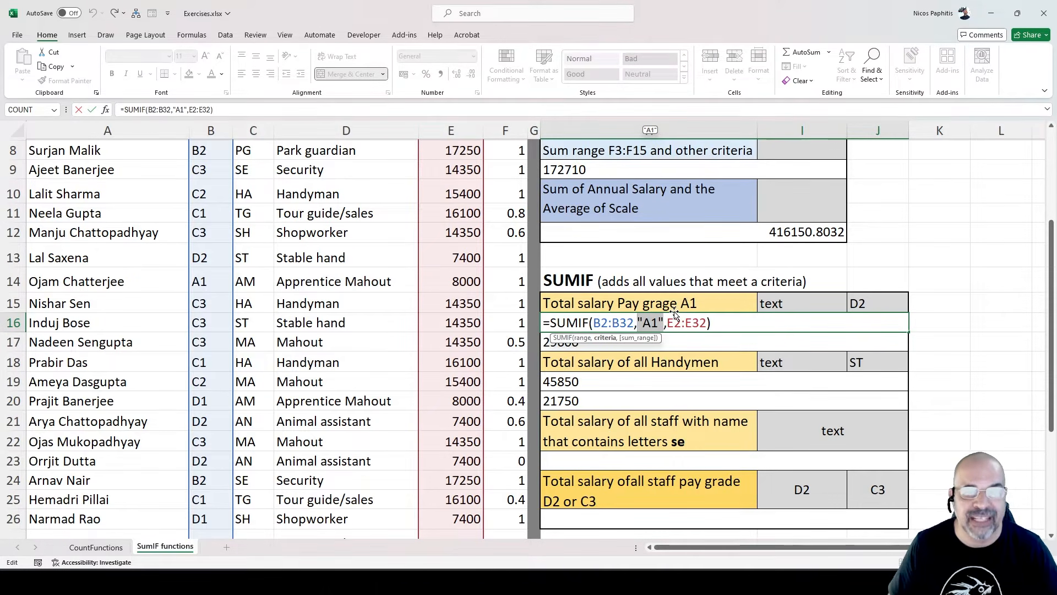
{"action": "key", "text": "ctrl+Return"}
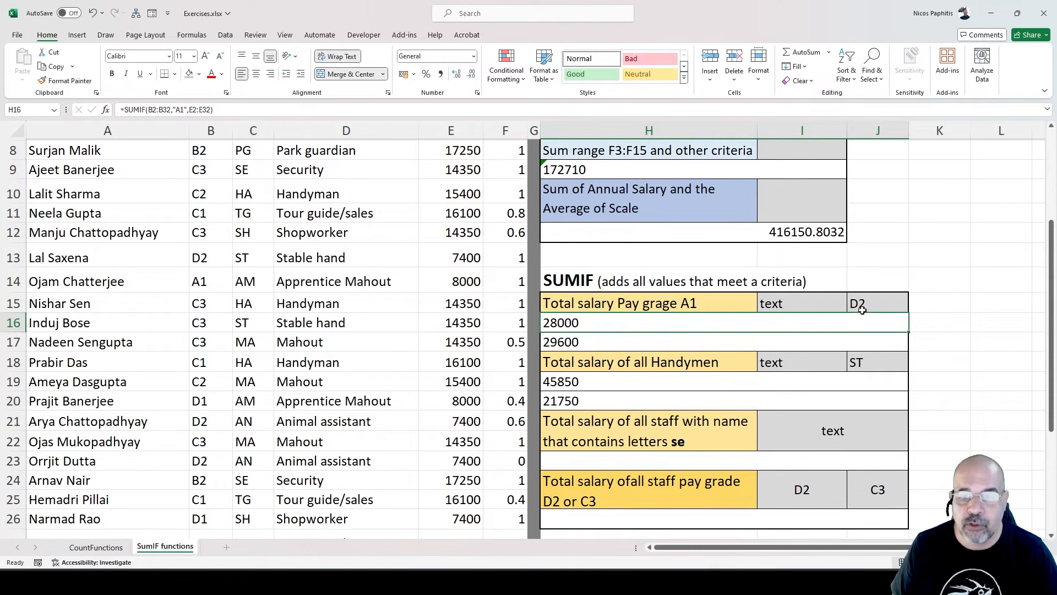
{"action": "left_click", "coordinate": [886, 306]}
{"action": "scroll", "coordinate": [722, 368], "scroll_direction": "down", "scroll_amount": 2}
{"action": "scroll", "coordinate": [717, 369], "scroll_direction": "down", "scroll_amount": 1}
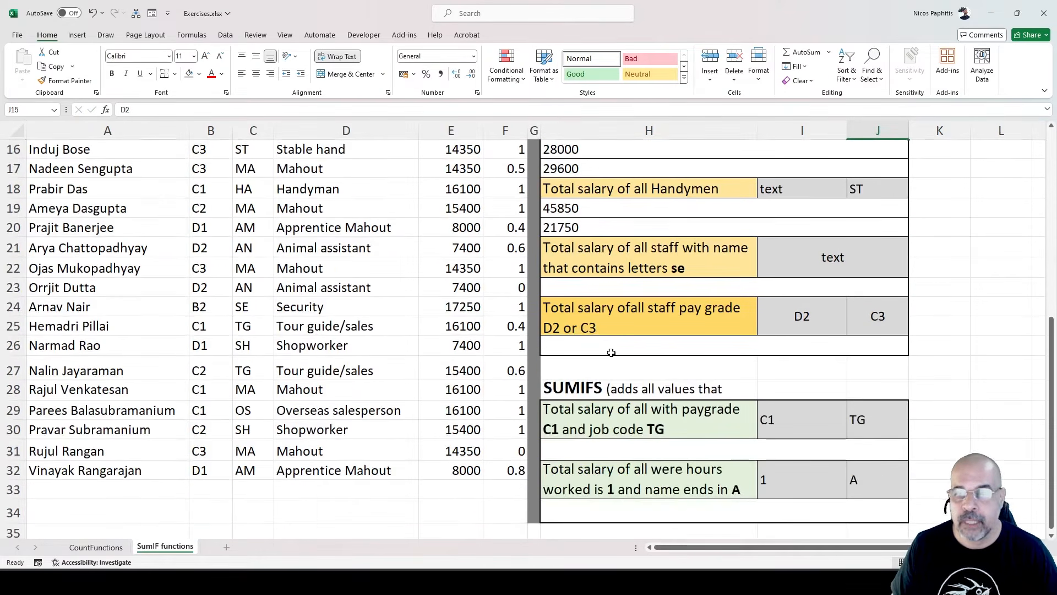
- Switch to Microsoft Whiteboard and draw a bracket by hand in front of the list of staff names
{"action": "left_click", "coordinate": [602, 290]}
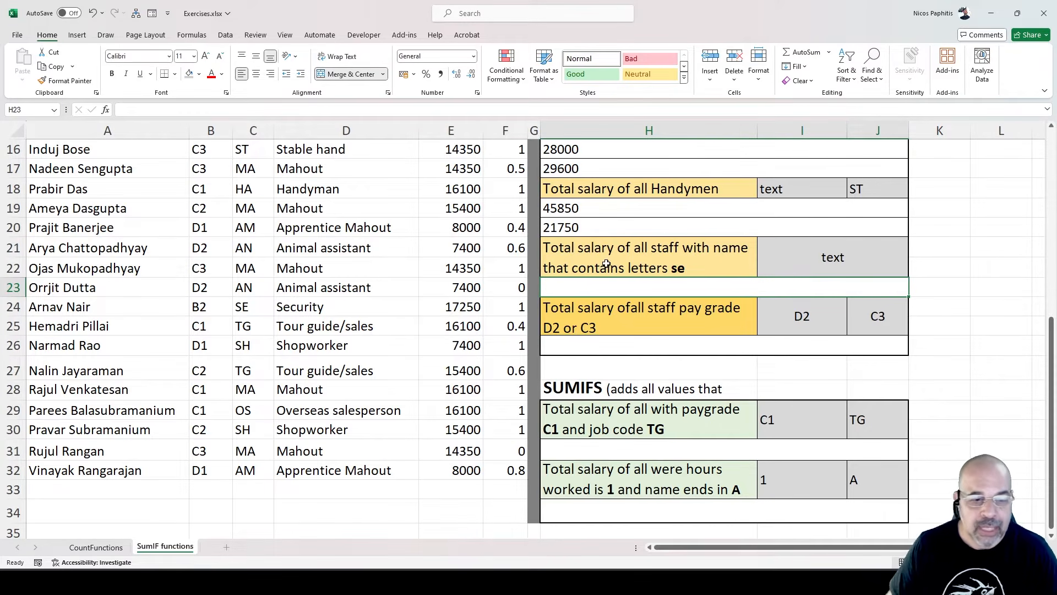
{"action": "left_click", "coordinate": [331, 582]}
{"action": "scroll", "coordinate": [355, 426], "scroll_direction": "down", "scroll_amount": 10}
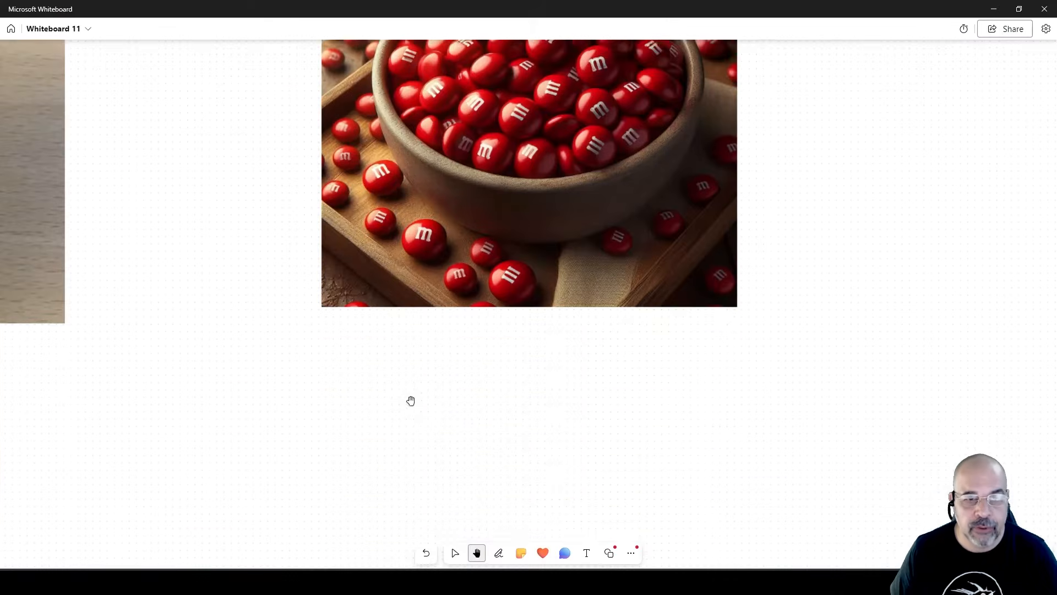
{"action": "scroll", "coordinate": [349, 364], "scroll_direction": "up", "scroll_amount": 5}
{"action": "scroll", "coordinate": [349, 361], "scroll_direction": "down", "scroll_amount": 2, "text": "ctrl"}
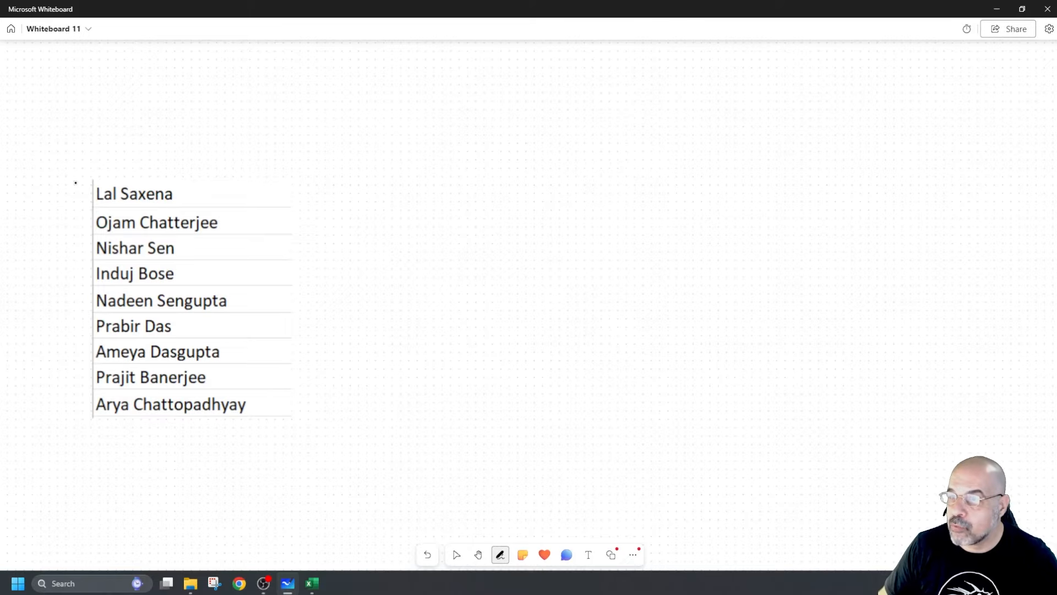
{"action": "mouse_move", "coordinate": [84, 171]}
{"action": "left_mouse_down"}
{"action": "mouse_move", "coordinate": [81, 421]}
{"action": "mouse_move", "coordinate": [95, 433]}
{"action": "left_mouse_up"}
{"action": "key", "text": "space"}
{"action": "key", "text": "space"}
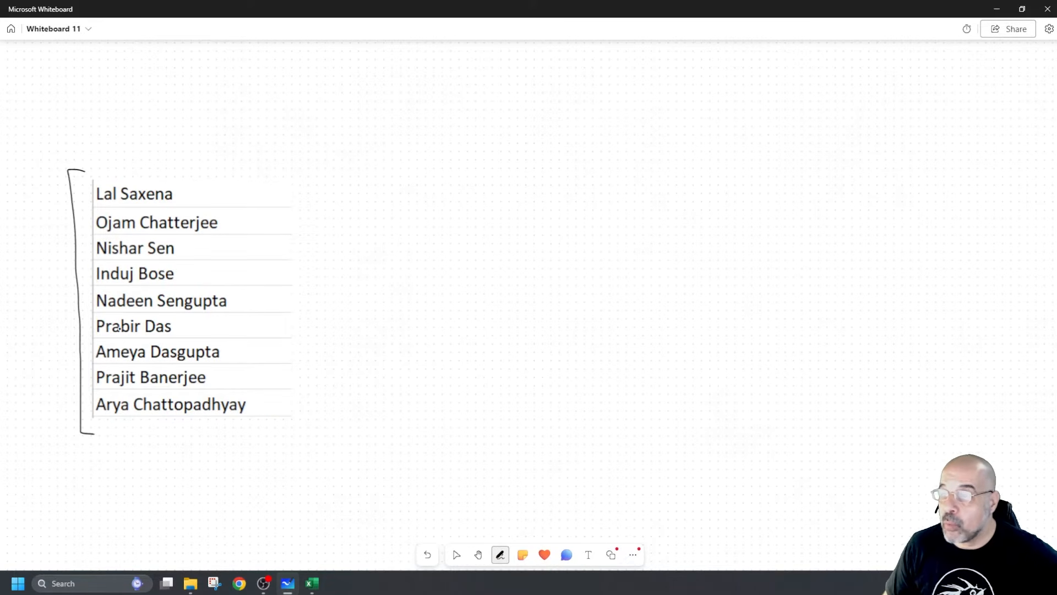
{"action": "key", "text": "space"}
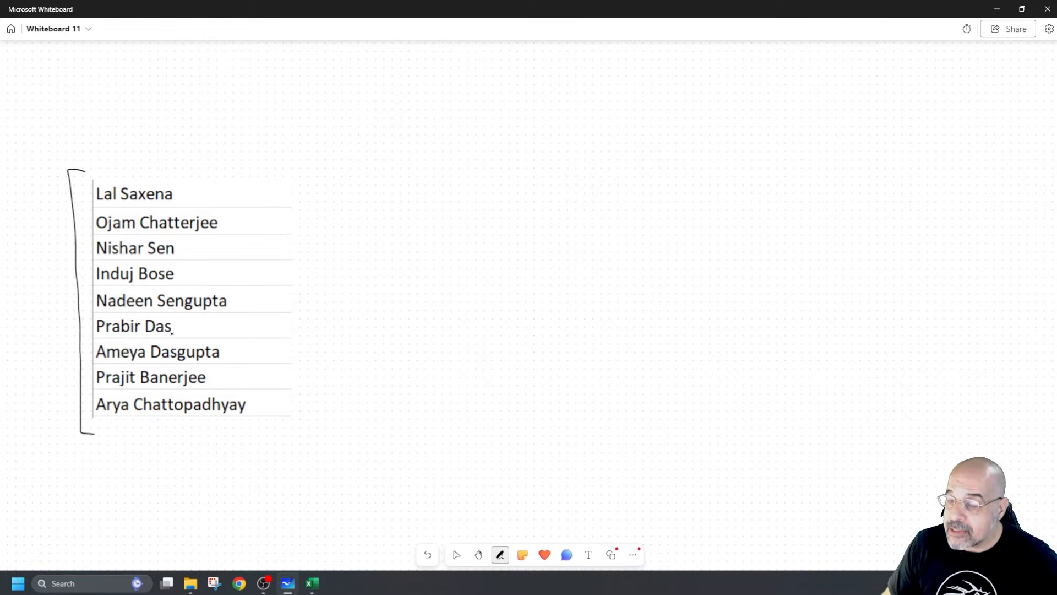
{"action": "key", "text": "space"}
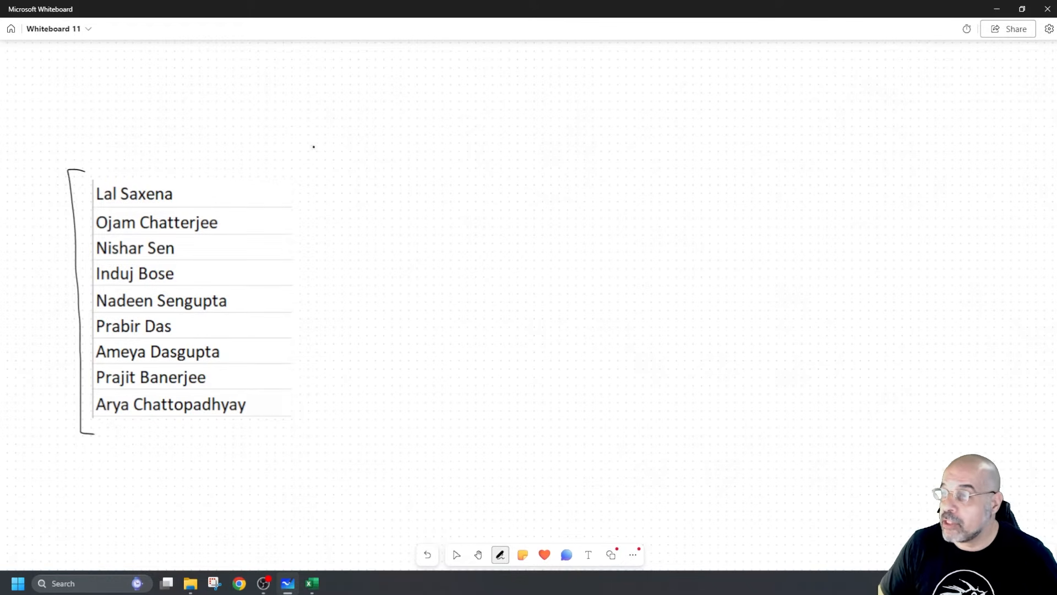
- Handwrite one staff member's full name in quotation marks beside the list as an exact-match criterion
{"action": "mouse_move", "coordinate": [357, 164]}
{"action": "left_mouse_down"}
{"action": "mouse_move", "coordinate": [411, 183]}
{"action": "mouse_move", "coordinate": [468, 173]}
{"action": "mouse_move", "coordinate": [472, 181]}
{"action": "mouse_move", "coordinate": [491, 160]}
{"action": "left_mouse_up"}
{"action": "left_click", "coordinate": [390, 178]}
{"action": "left_click_drag", "start_coordinate": [497, 154], "coordinate": [495, 159]}
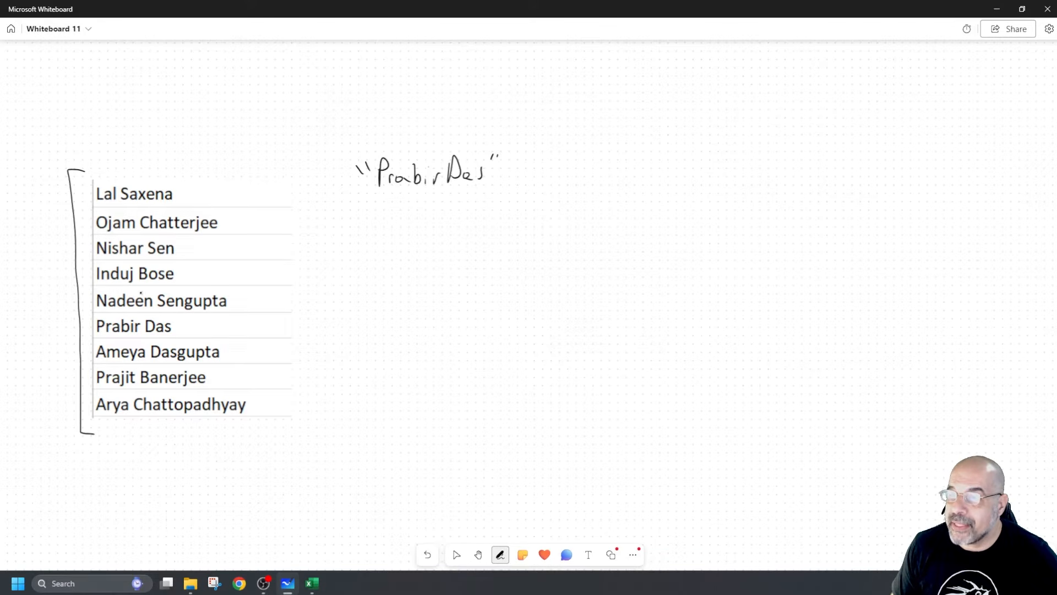
- Handwrite the wildcard criterion "n*" in quotation marks below the full-name example and underline the n
{"action": "left_click_drag", "start_coordinate": [367, 225], "coordinate": [376, 235]}
{"action": "mouse_move", "coordinate": [376, 221]}
{"action": "left_mouse_down"}
{"action": "mouse_move", "coordinate": [410, 246]}
{"action": "mouse_move", "coordinate": [430, 245]}
{"action": "left_mouse_up"}
{"action": "mouse_move", "coordinate": [430, 233]}
{"action": "left_mouse_down"}
{"action": "mouse_move", "coordinate": [422, 245]}
{"action": "mouse_move", "coordinate": [447, 234]}
{"action": "left_mouse_up"}
{"action": "left_click", "coordinate": [478, 555]}
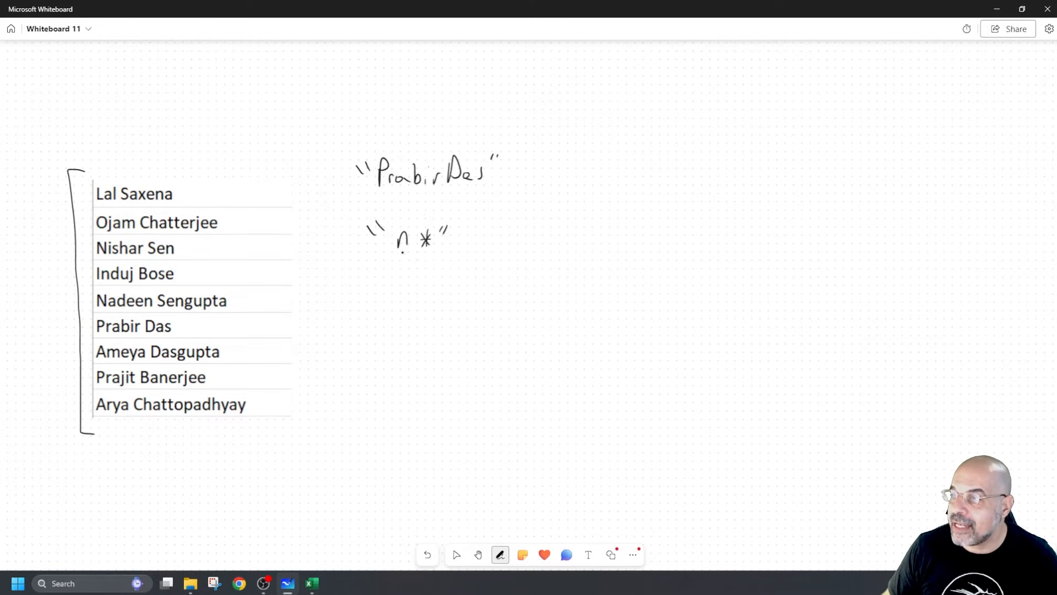
{"action": "left_click_drag", "start_coordinate": [395, 256], "coordinate": [408, 254]}
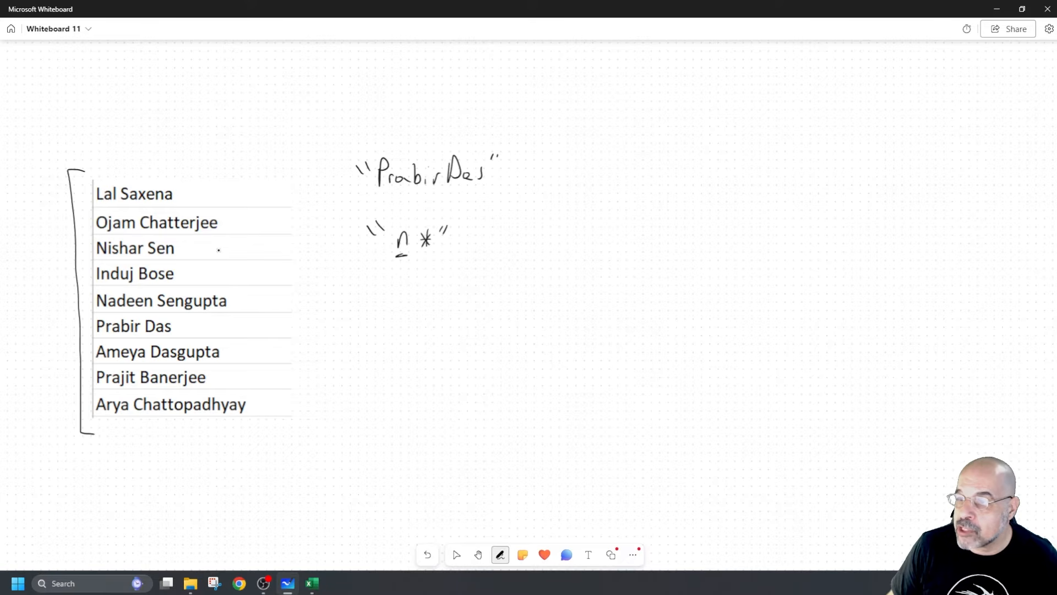
- Mark the two names starting with N with short dashes, and erase those dashes
{"action": "left_click_drag", "start_coordinate": [220, 248], "coordinate": [247, 249]}
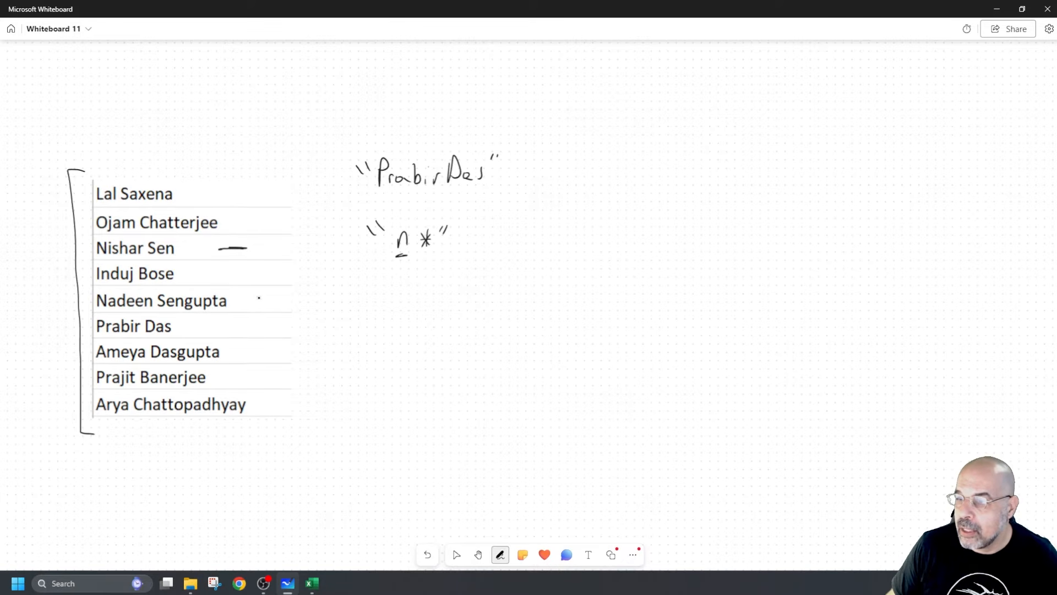
{"action": "left_click_drag", "start_coordinate": [247, 299], "coordinate": [274, 299]}
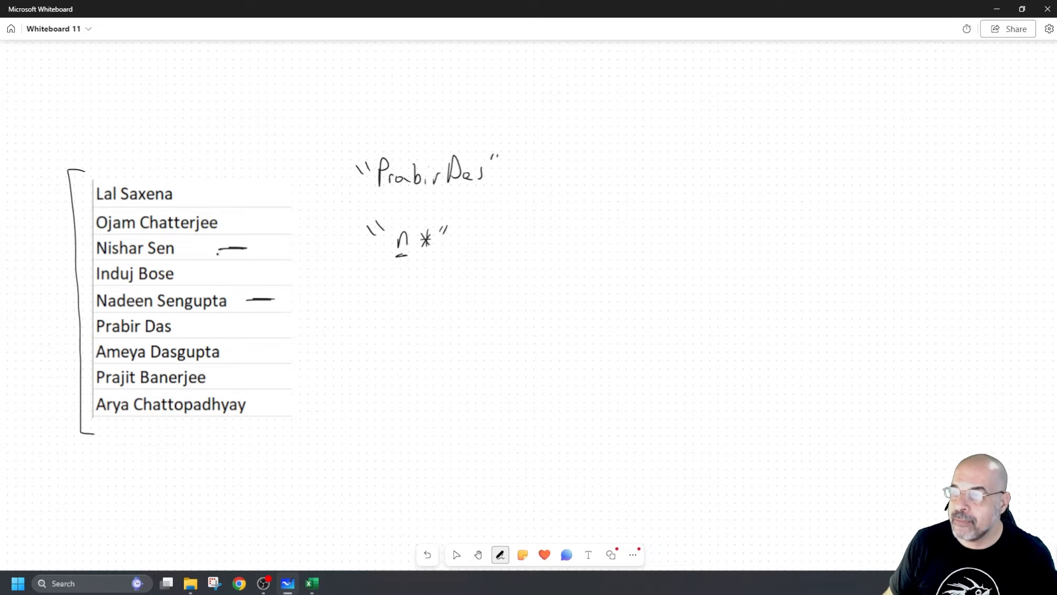
{"action": "mouse_move", "coordinate": [220, 243]}
{"action": "left_mouse_down"}
{"action": "mouse_move", "coordinate": [275, 290]}
{"action": "mouse_move", "coordinate": [266, 309]}
{"action": "mouse_move", "coordinate": [264, 292]}
{"action": "mouse_move", "coordinate": [288, 299]}
{"action": "mouse_move", "coordinate": [267, 299]}
{"action": "left_mouse_up"}
- Handwrite the wildcard criterion "*a" in quotation marks below "n*" and underline it
{"action": "left_click_drag", "start_coordinate": [371, 283], "coordinate": [380, 288]}
{"action": "mouse_move", "coordinate": [385, 278]}
{"action": "left_mouse_down"}
{"action": "mouse_move", "coordinate": [406, 303]}
{"action": "mouse_move", "coordinate": [448, 287]}
{"action": "left_mouse_up"}
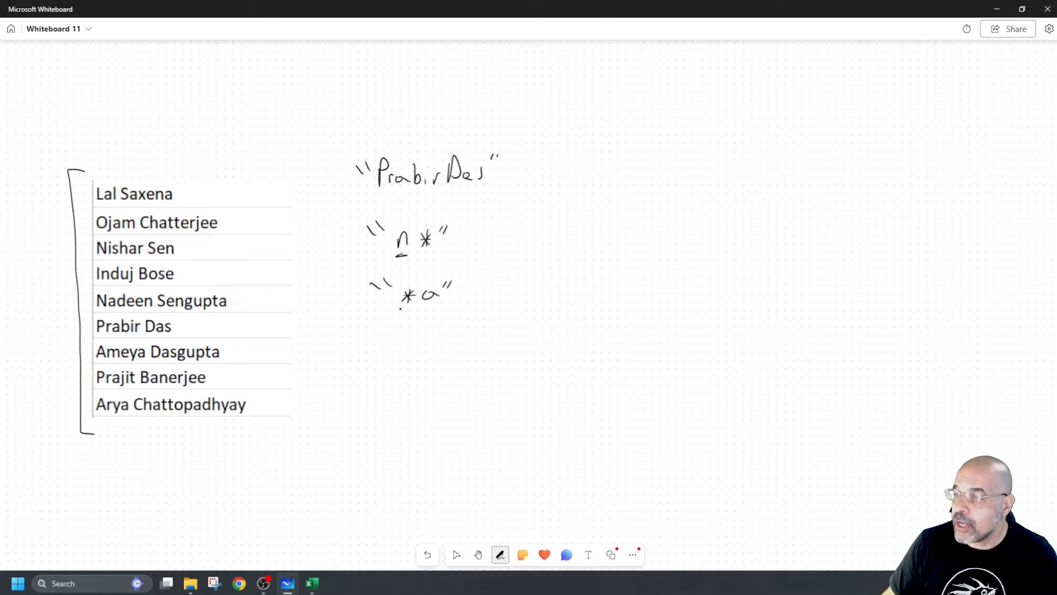
{"action": "left_click_drag", "start_coordinate": [382, 311], "coordinate": [467, 310]}
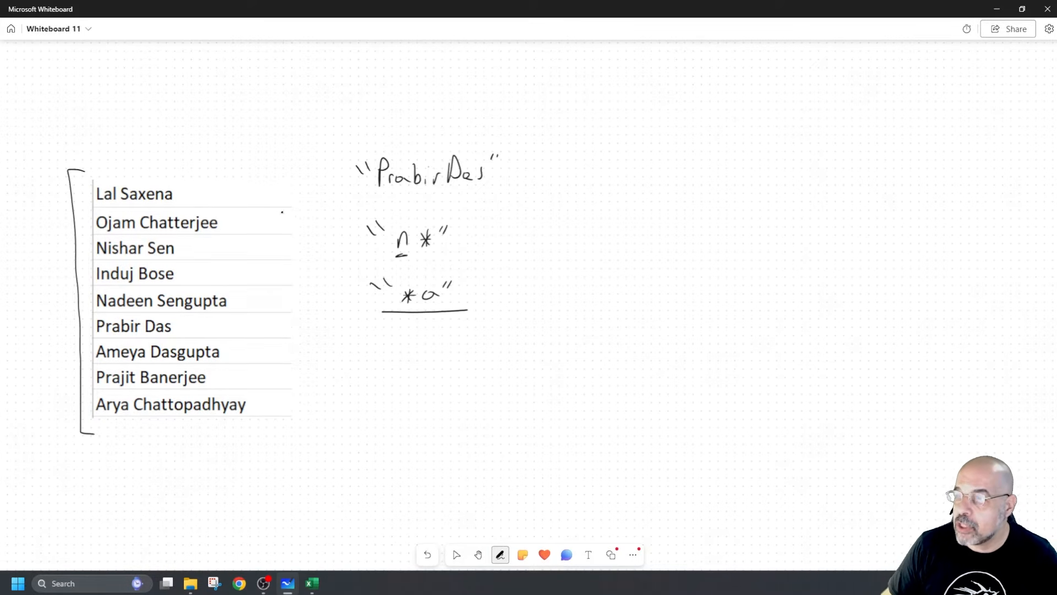
- Mark the three names in the list that end in the letter a with short dashes
{"action": "left_click_drag", "start_coordinate": [280, 188], "coordinate": [258, 190]}
{"action": "left_click_drag", "start_coordinate": [279, 301], "coordinate": [252, 301]}
{"action": "left_click_drag", "start_coordinate": [295, 352], "coordinate": [261, 351]}
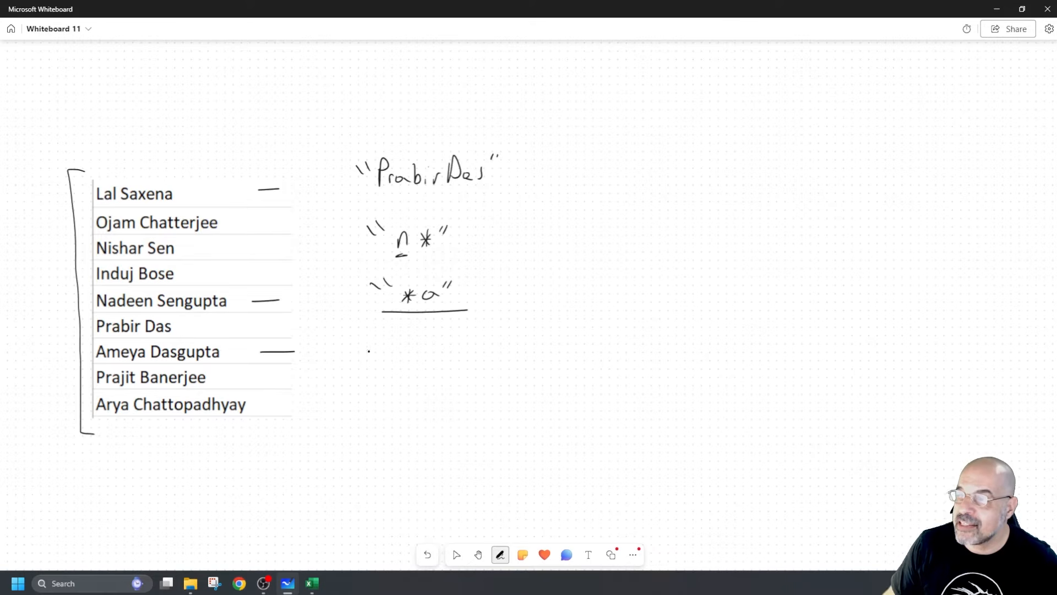
- Handwrite the wildcard criterion "*tt*" in quotation marks below the underlined "*a"
{"action": "left_click_drag", "start_coordinate": [379, 342], "coordinate": [409, 365]}
{"action": "mouse_move", "coordinate": [408, 352]}
{"action": "left_mouse_down"}
{"action": "mouse_move", "coordinate": [397, 366]}
{"action": "mouse_move", "coordinate": [424, 361]}
{"action": "mouse_move", "coordinate": [424, 351]}
{"action": "mouse_move", "coordinate": [427, 364]}
{"action": "left_mouse_up"}
{"action": "left_click_drag", "start_coordinate": [432, 353], "coordinate": [453, 361]}
{"action": "left_click_drag", "start_coordinate": [453, 349], "coordinate": [448, 363]}
{"action": "left_click_drag", "start_coordinate": [442, 355], "coordinate": [465, 351]}
{"action": "left_click", "coordinate": [478, 554]}
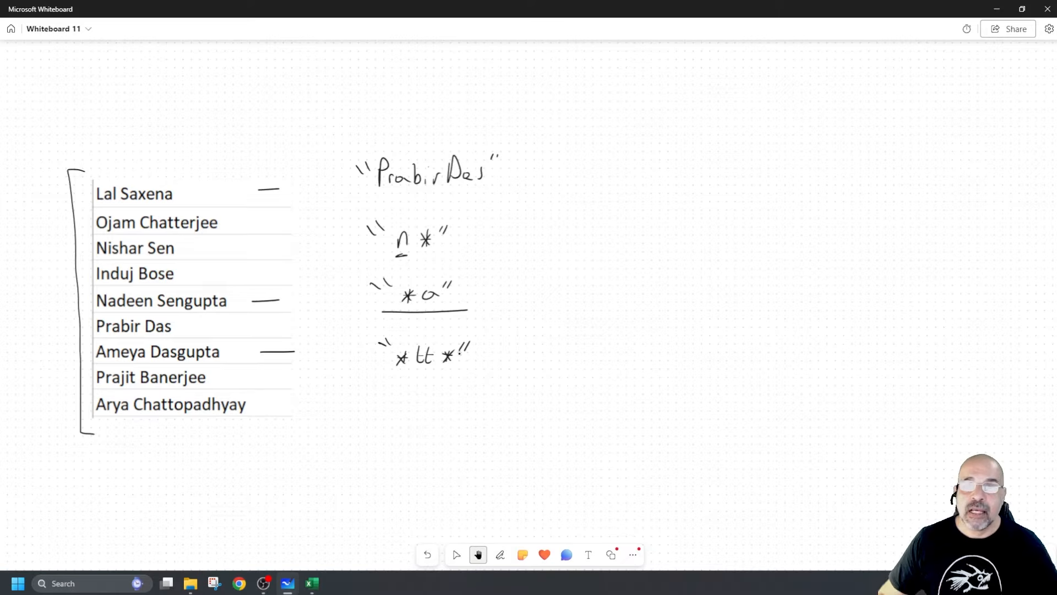
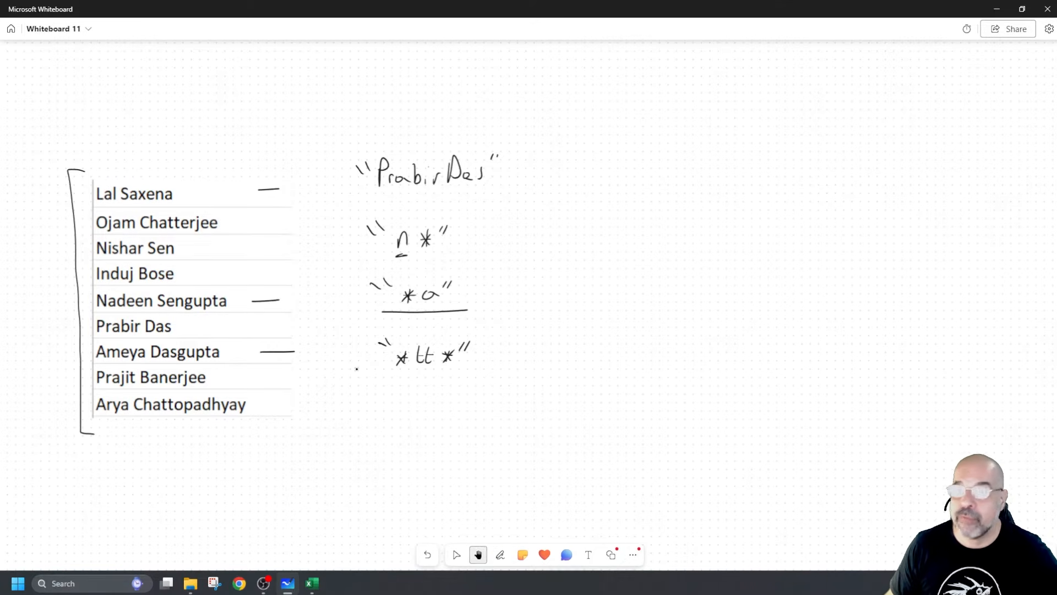
- Erase the dashes beside the names ending in a and mark the two names containing tt instead
{"action": "mouse_move", "coordinate": [279, 198]}
{"action": "left_mouse_down"}
{"action": "mouse_move", "coordinate": [259, 219]}
{"action": "mouse_move", "coordinate": [259, 349]}
{"action": "mouse_move", "coordinate": [269, 363]}
{"action": "mouse_move", "coordinate": [271, 165]}
{"action": "mouse_move", "coordinate": [272, 220]}
{"action": "left_mouse_up"}
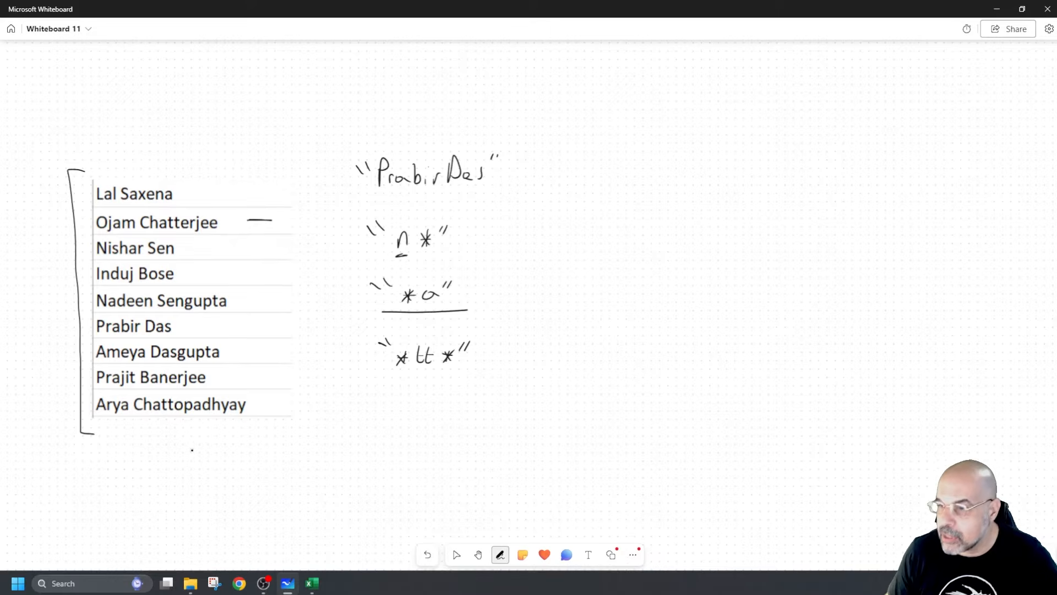
{"action": "left_click_drag", "start_coordinate": [256, 403], "coordinate": [280, 402]}
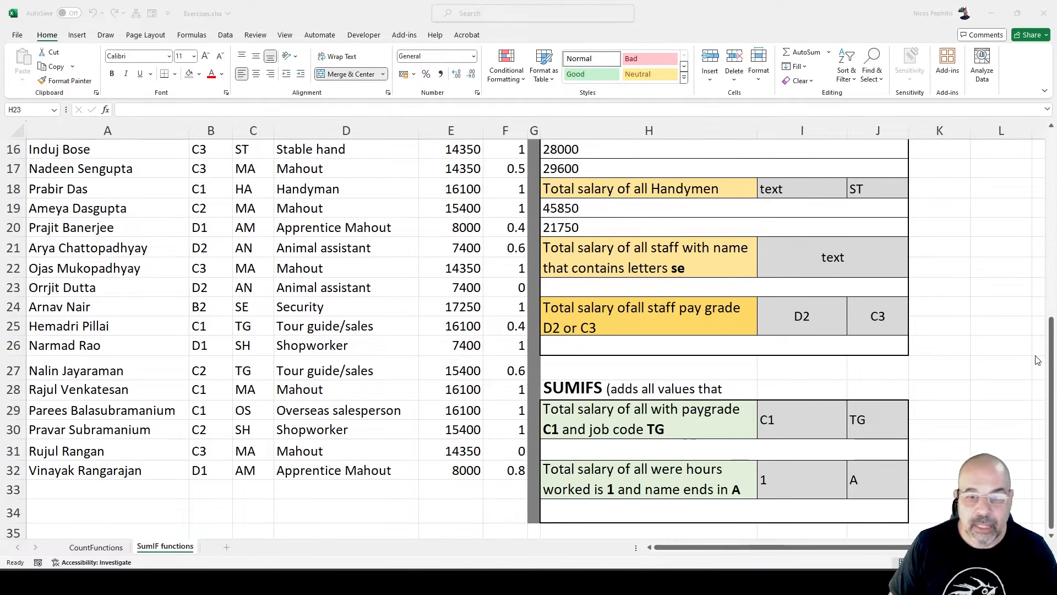
- Start a SUMIF formula in H23 with the range A2:A32 and the wildcard criterion *se*
{"action": "left_click", "coordinate": [622, 284]}
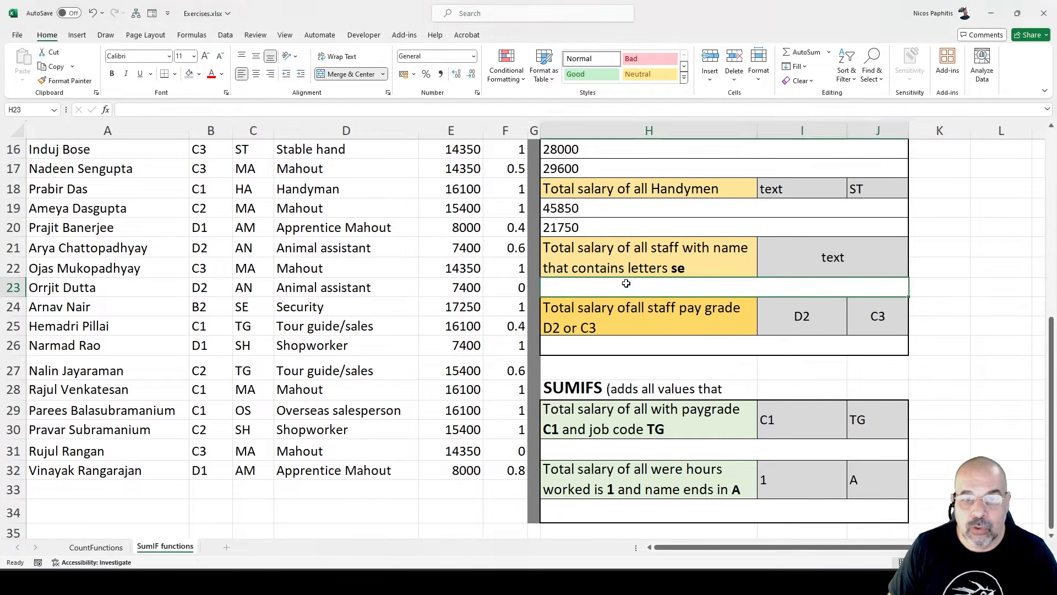
{"action": "type", "text": "=sum"}
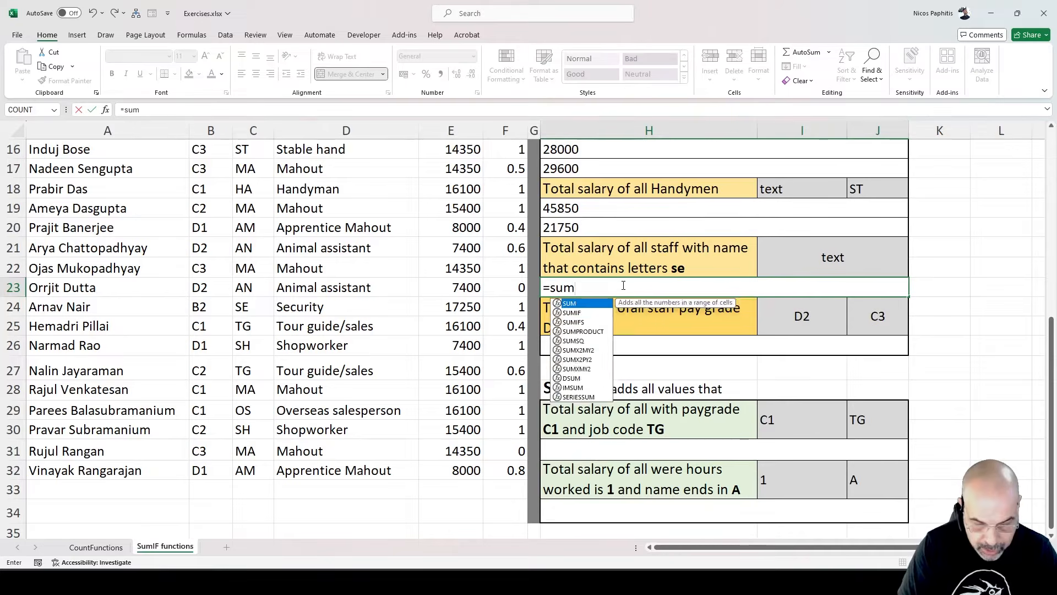
{"action": "type", "text": "if("}
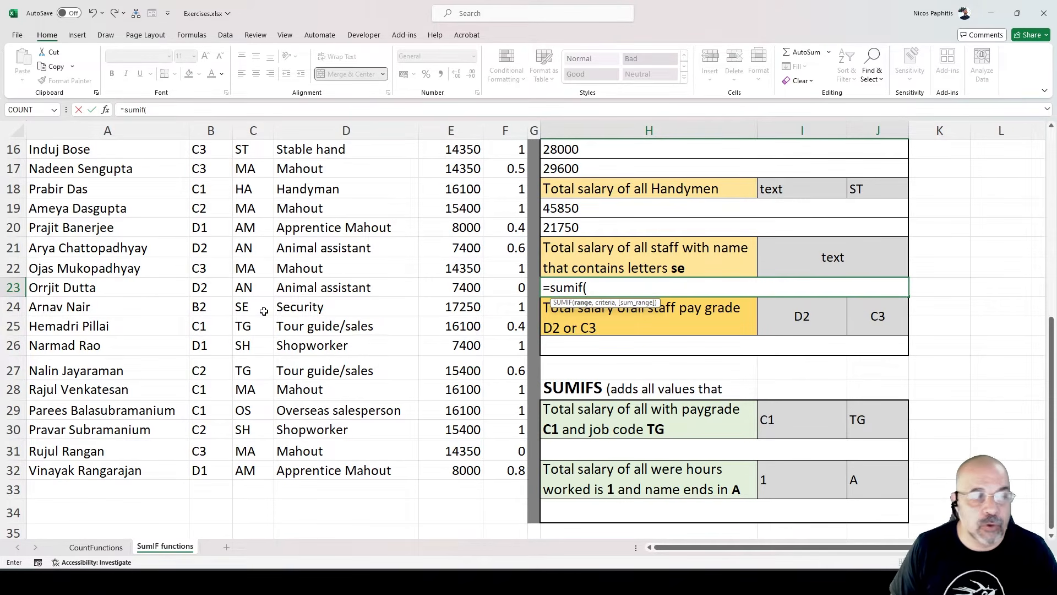
{"action": "scroll", "coordinate": [115, 308], "scroll_direction": "up", "scroll_amount": 5}
{"action": "left_click_drag", "start_coordinate": [139, 197], "coordinate": [121, 550]}
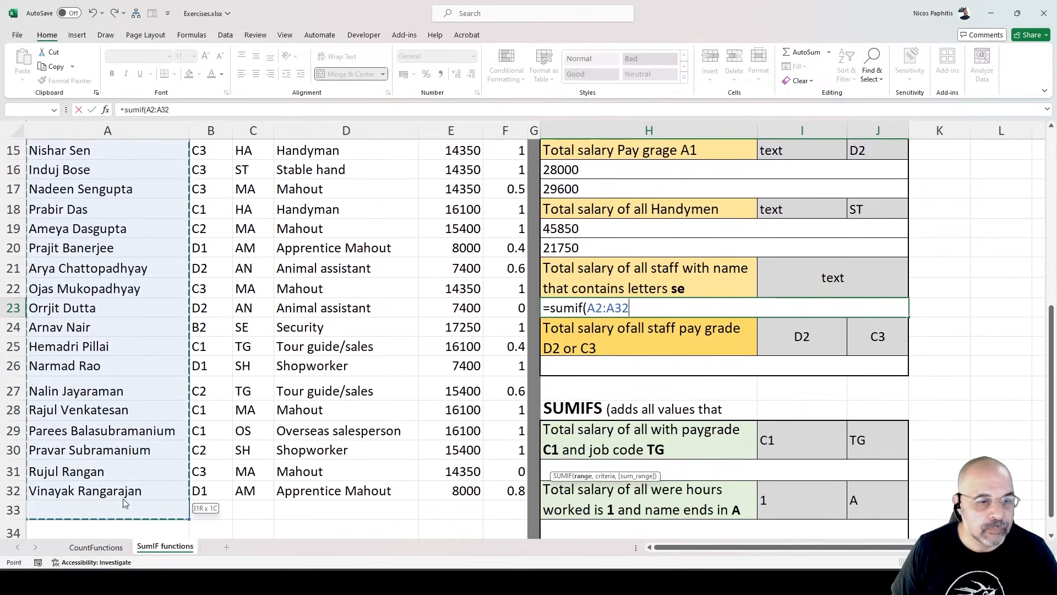
{"action": "type", "text": ",\""}
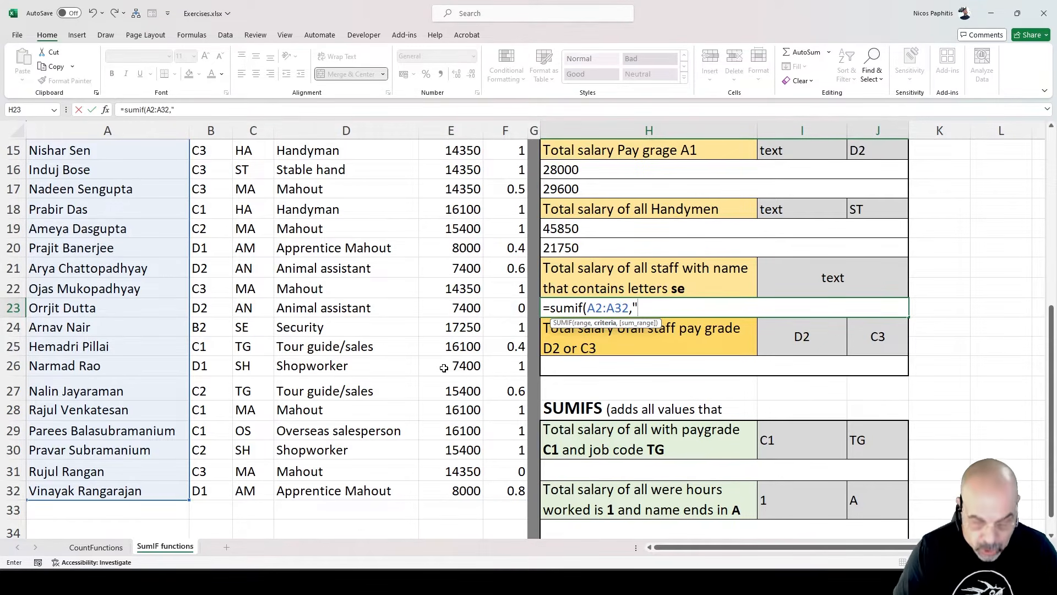
{"action": "type", "text": "*se*,"}
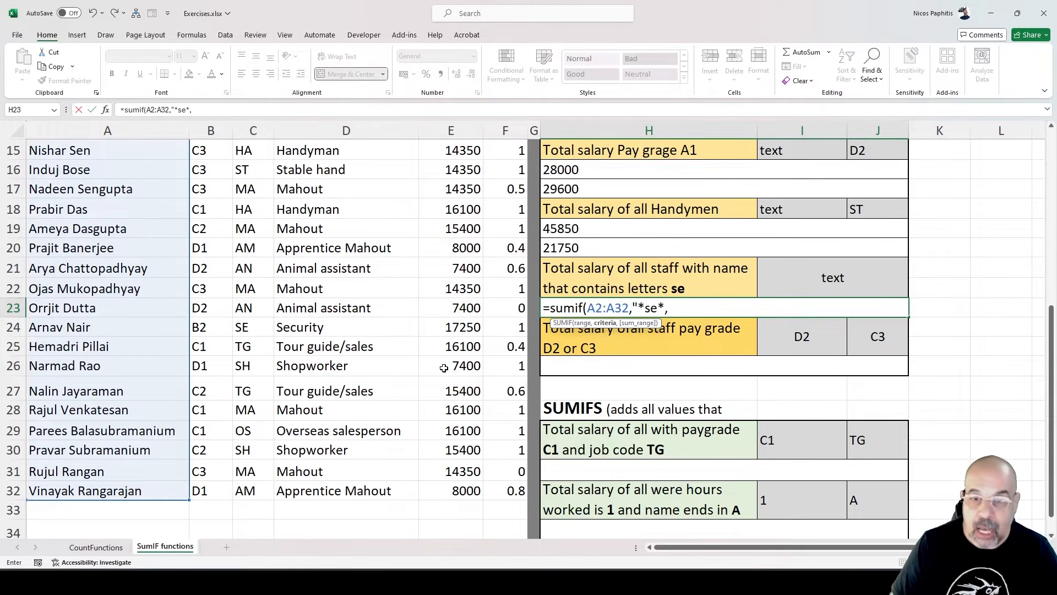
{"action": "type", "text": "\","}
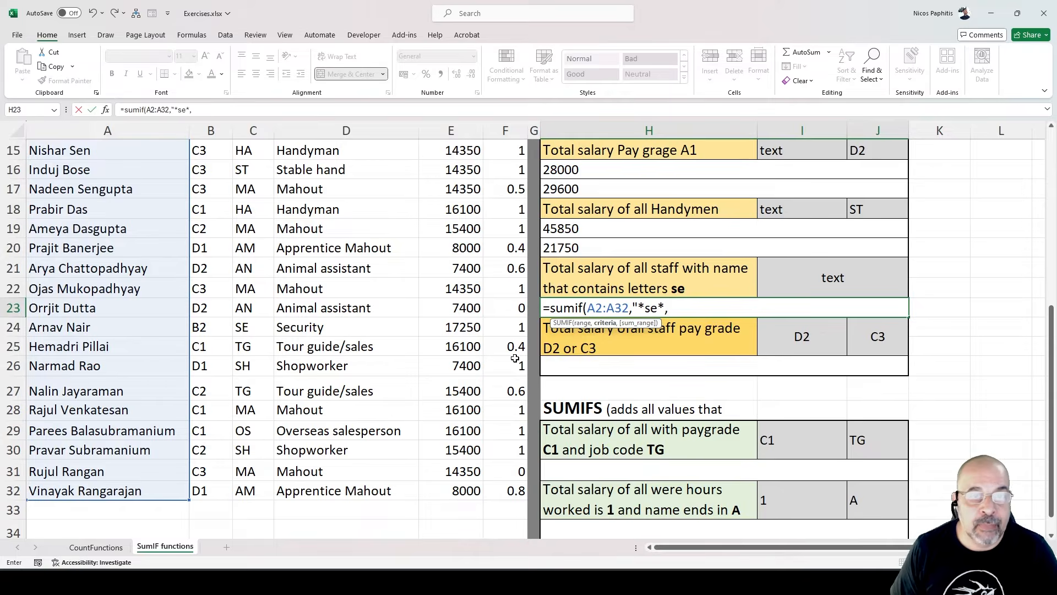
- Add E2:E32 as the sum range, close the parenthesis and try to enter the formula
{"action": "scroll", "coordinate": [501, 315], "scroll_direction": "up", "scroll_amount": 5}
{"action": "left_click_drag", "start_coordinate": [471, 193], "coordinate": [449, 453]}
{"action": "type", "text": ")"}
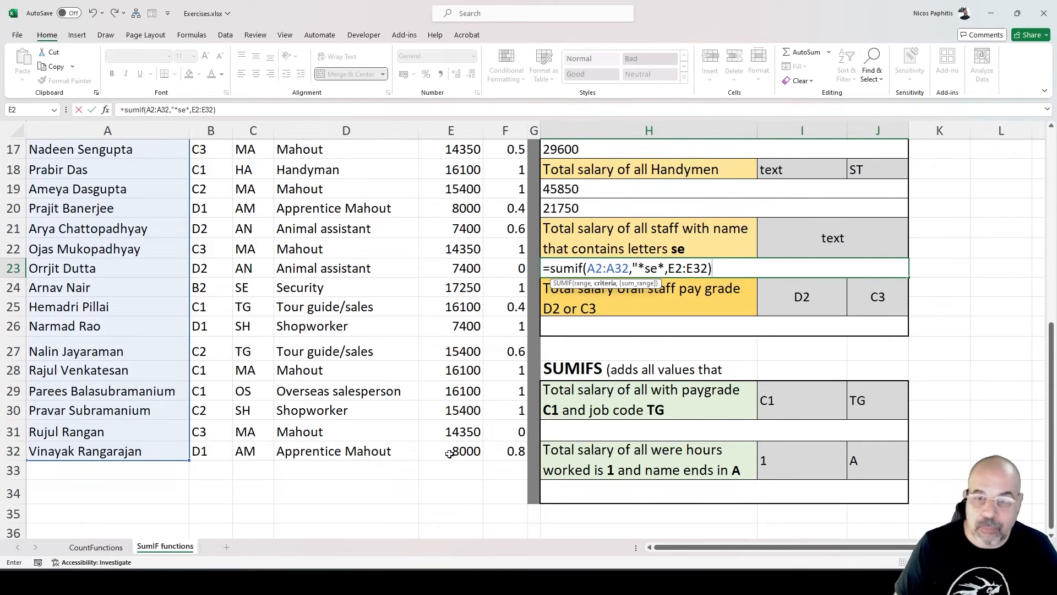
{"action": "key", "text": "Return"}
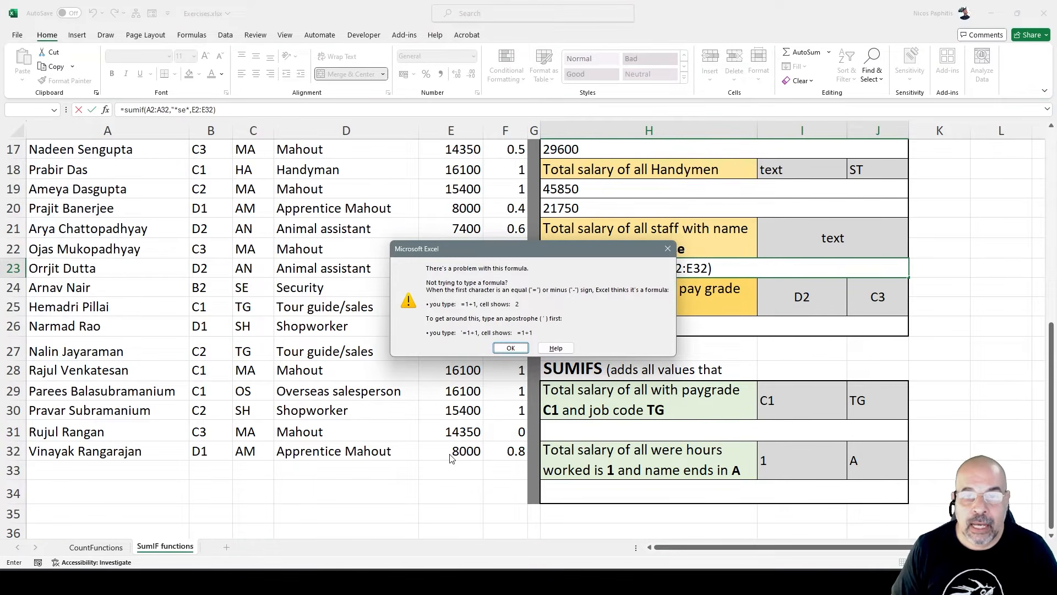
{"action": "key", "text": "Return"}
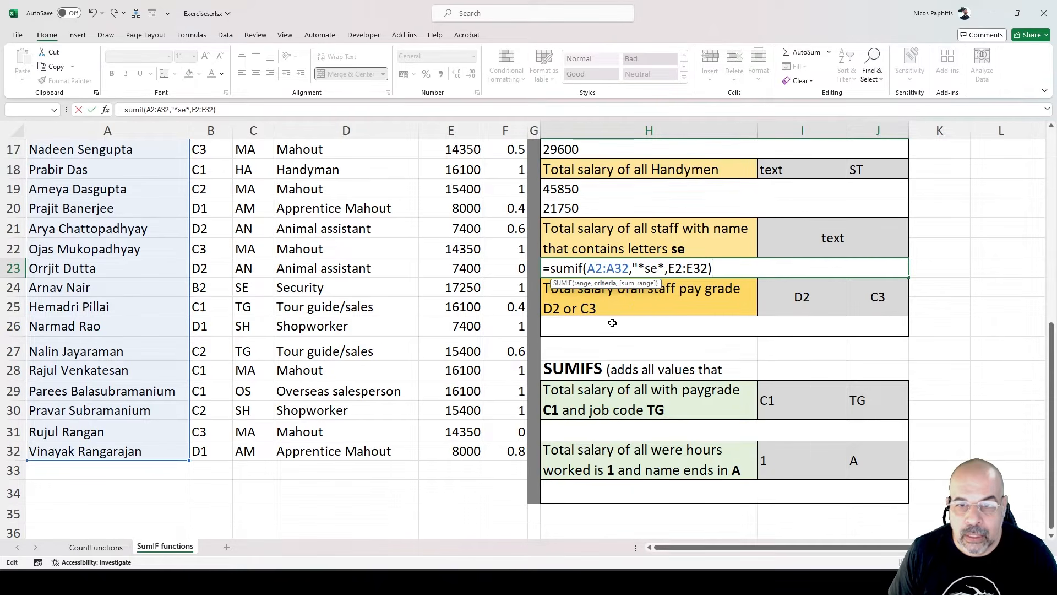
- Add the closing quotation mark after *se* in the H23 formula, enter it and reselect the result cell
{"action": "key", "text": "Left"}
{"action": "key", "text": "Left"}
{"action": "key", "text": "Left"}
{"action": "key", "text": "Left"}
{"action": "key", "text": "Left"}
{"action": "key", "text": "Left"}
{"action": "key", "text": "Left"}
{"action": "key", "text": "Left"}
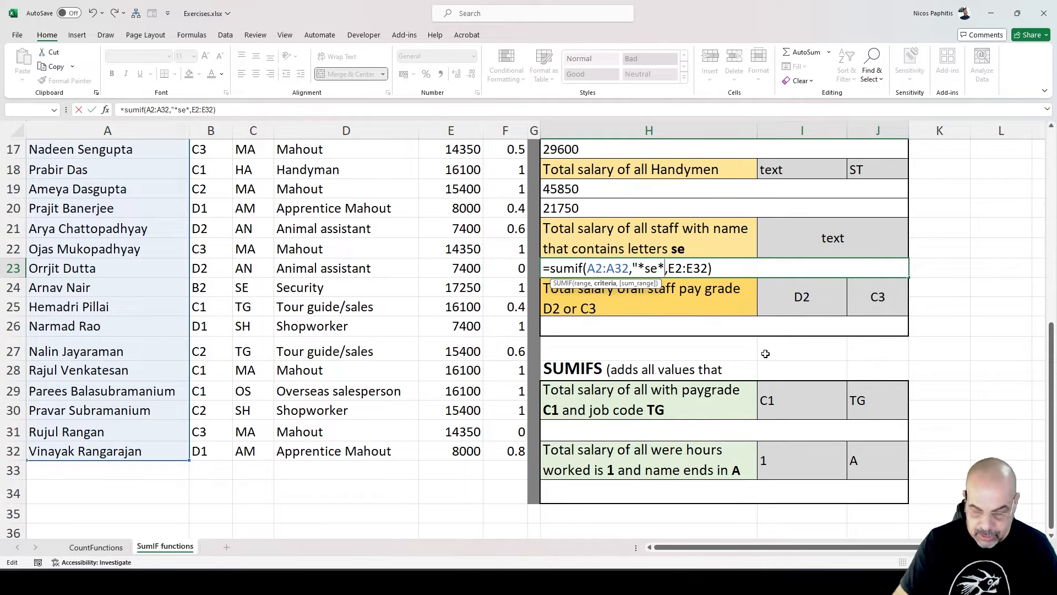
{"action": "type", "text": "\""}
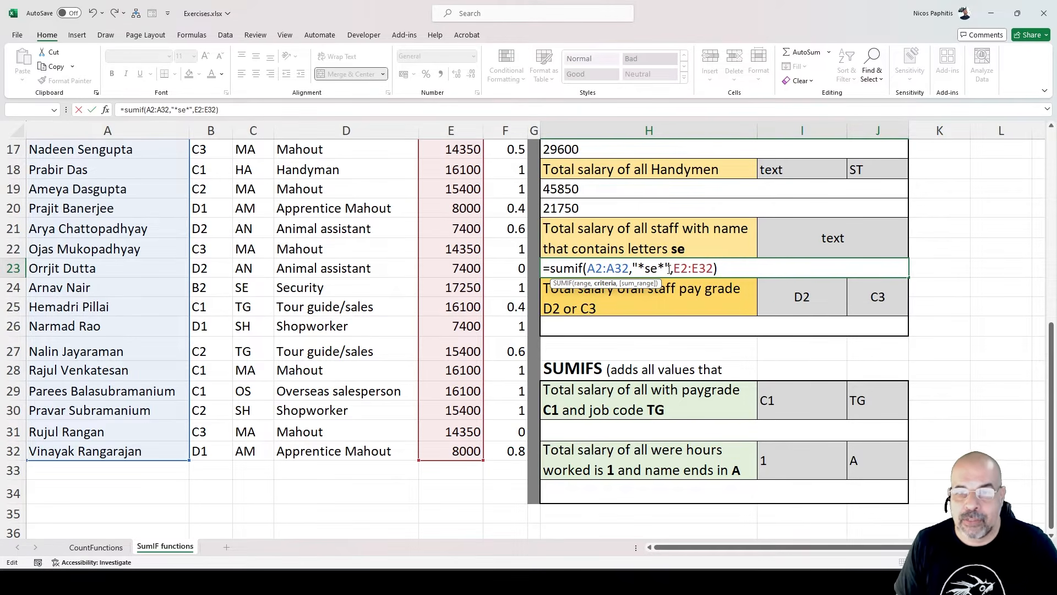
{"action": "left_click", "coordinate": [664, 302]}
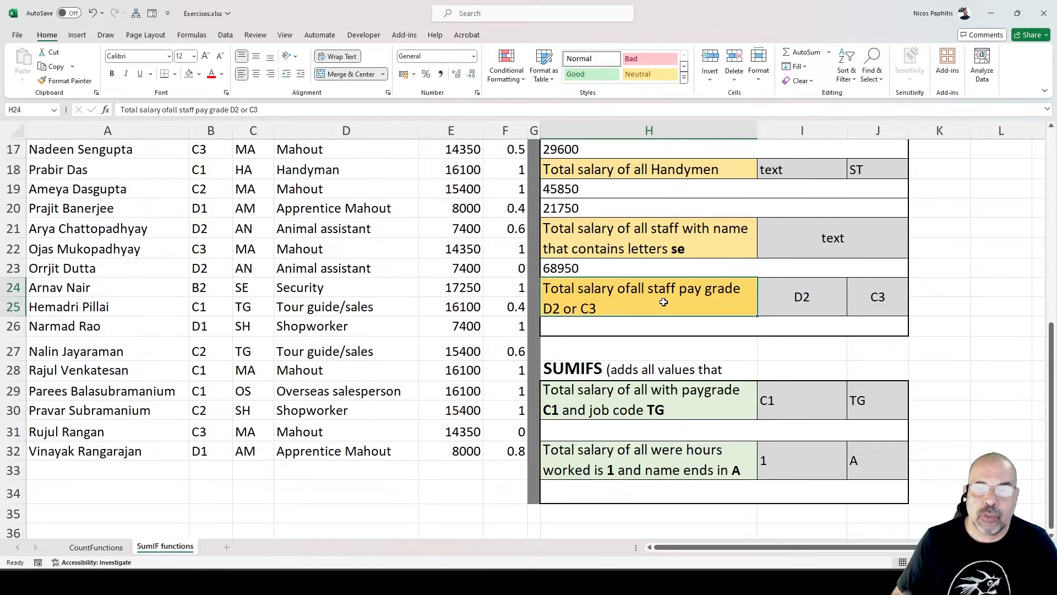
{"action": "left_click", "coordinate": [630, 269]}
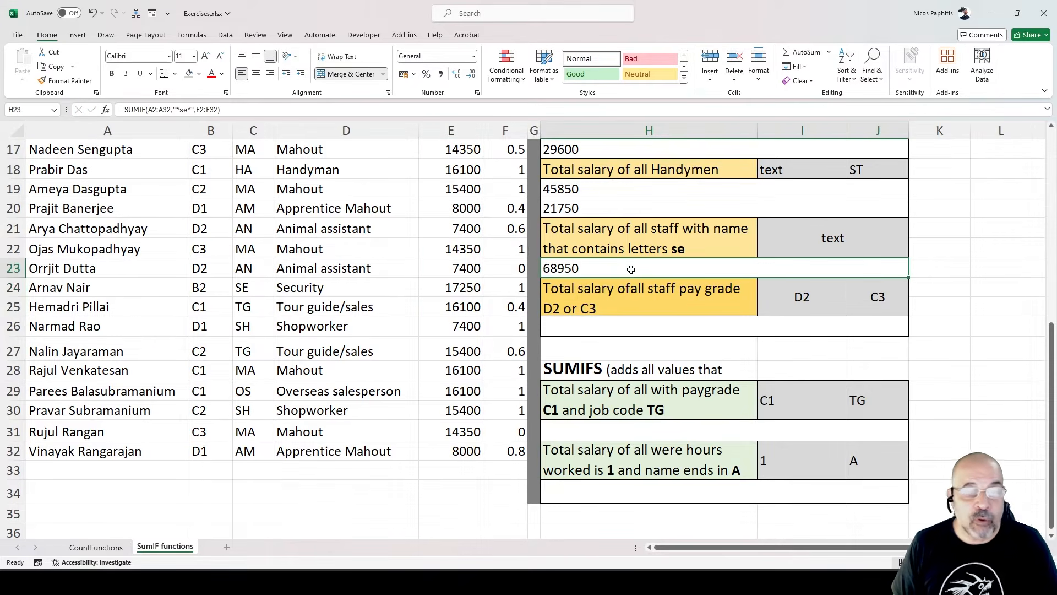
- Append "se" to the name in A23 to test the total in H23, and undo the edit
{"action": "left_click", "coordinate": [138, 268]}
{"action": "double_click", "coordinate": [125, 268]}
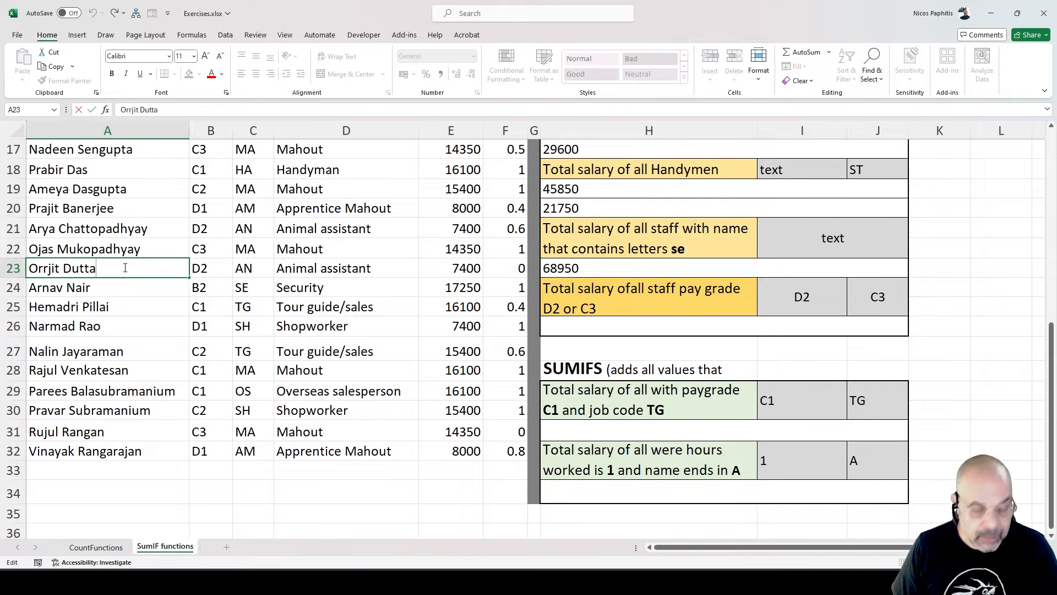
{"action": "type", "text": "se"}
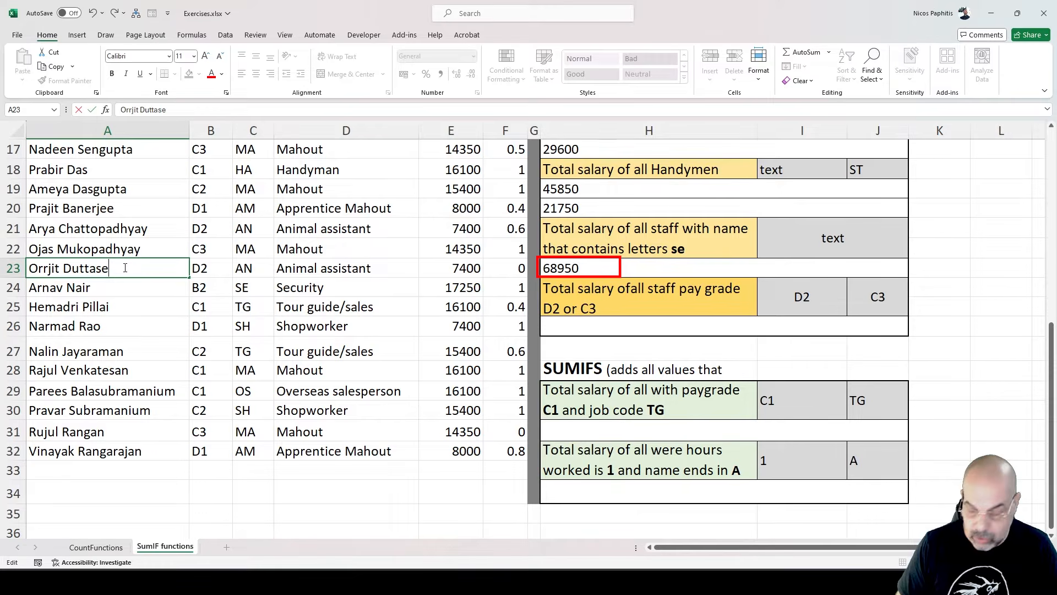
{"action": "key", "text": "Return"}
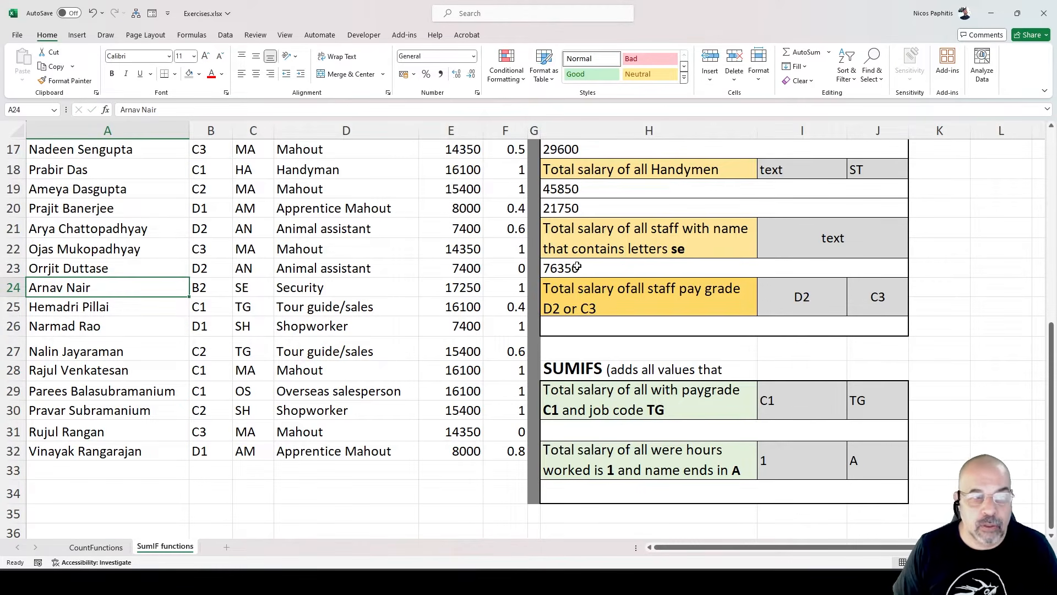
{"action": "key", "text": "ctrl+z"}
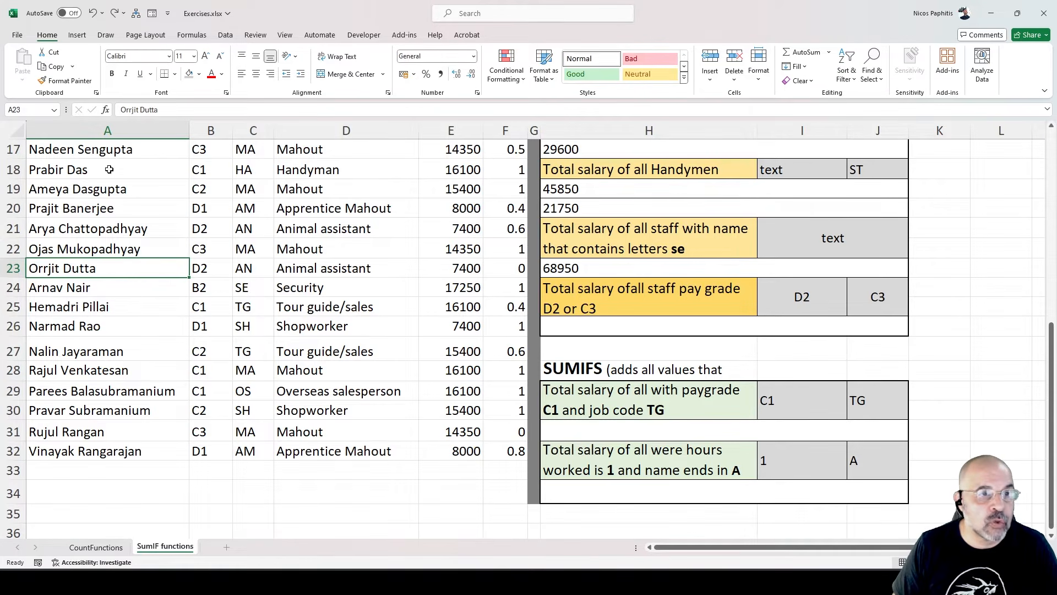
- Delete the letters "Se" from the surname in A17 to test the total in H23, and undo the deletion
{"action": "left_click", "coordinate": [83, 165]}
{"action": "left_click", "coordinate": [89, 149]}
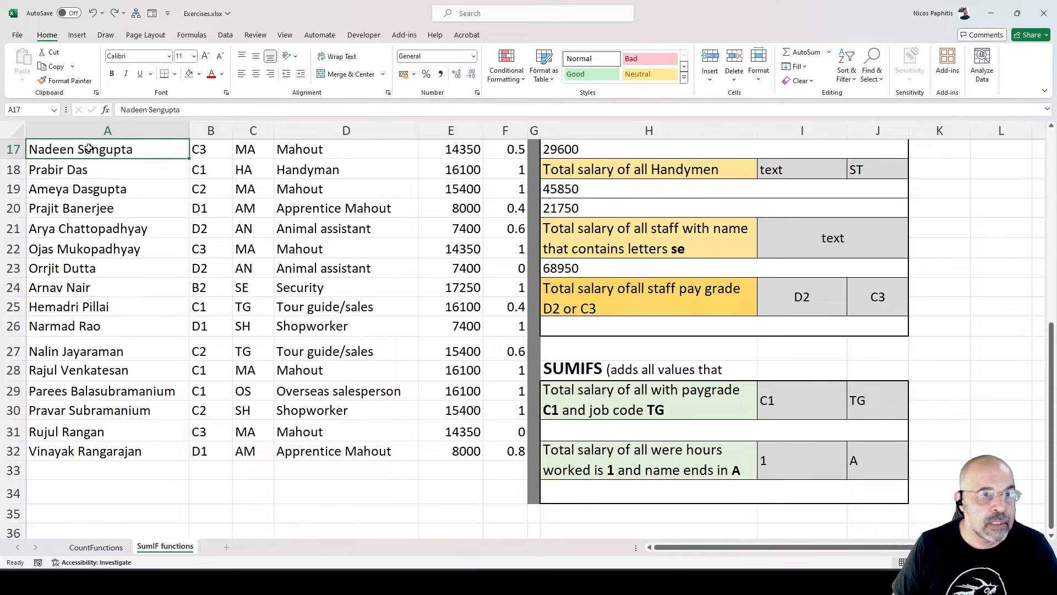
{"action": "double_click", "coordinate": [93, 150]}
{"action": "key", "text": "BackSpace"}
{"action": "key", "text": "BackSpace"}
{"action": "key", "text": "Return"}
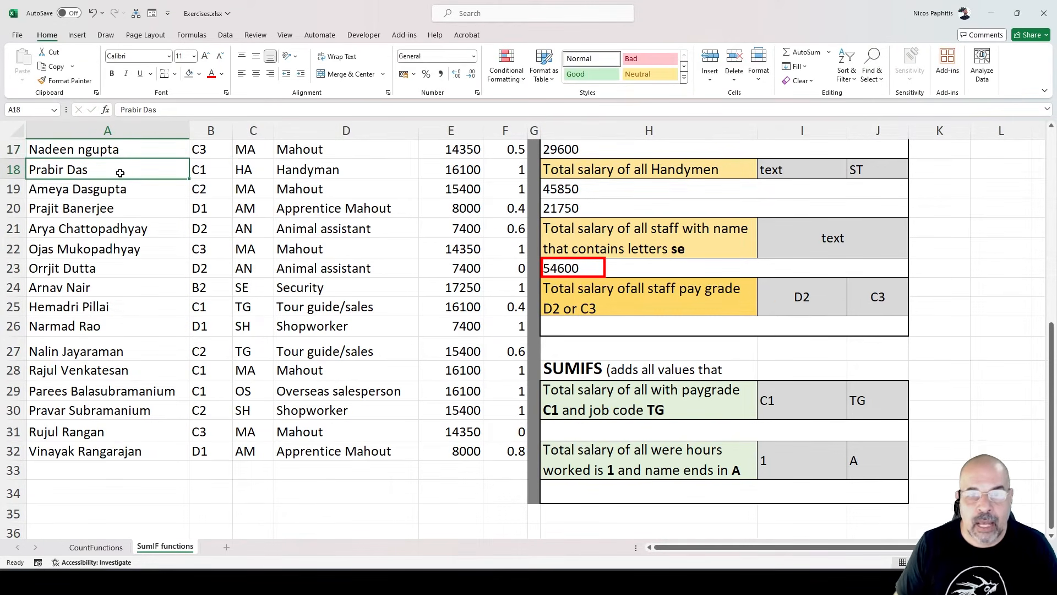
{"action": "left_click", "coordinate": [597, 267]}
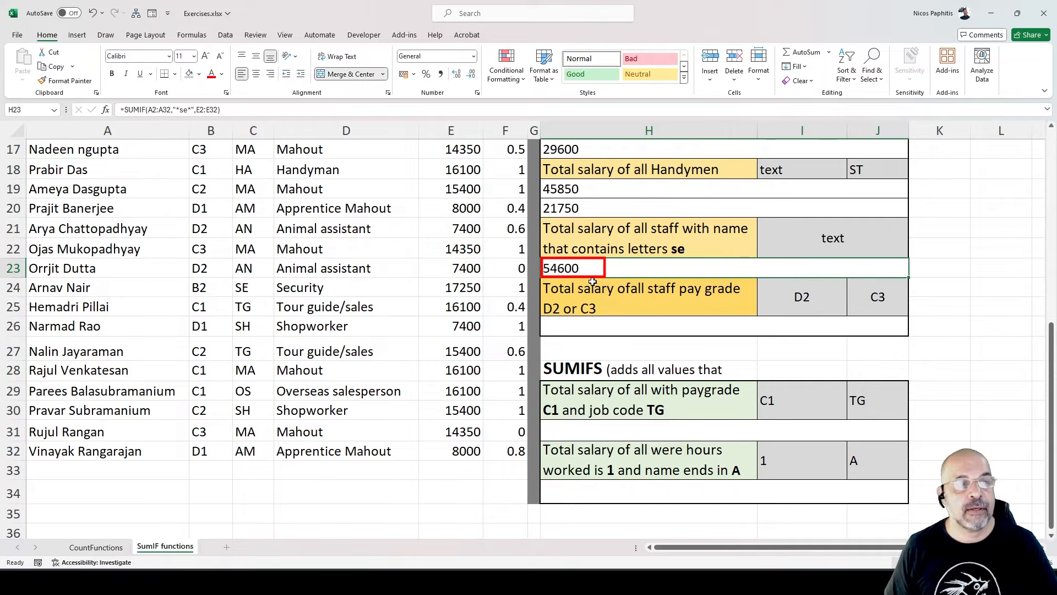
{"action": "key", "text": "ctrl+z"}
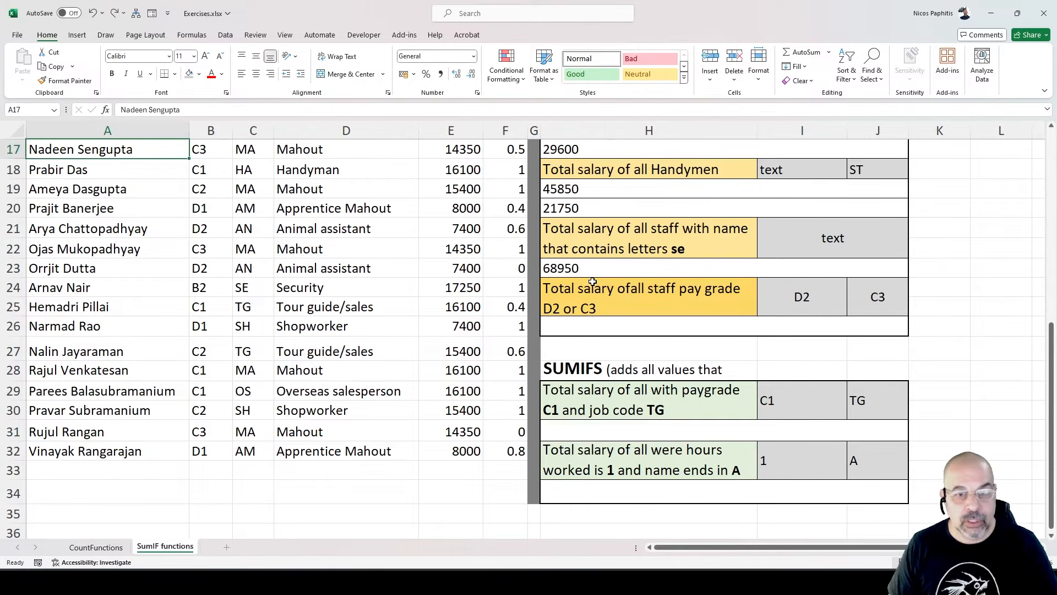
- Examine the SUMIF (ORing) picture in Microsoft Whiteboard, and return to Excel to review the D2 or C3 exercise
{"action": "left_click", "coordinate": [595, 325]}
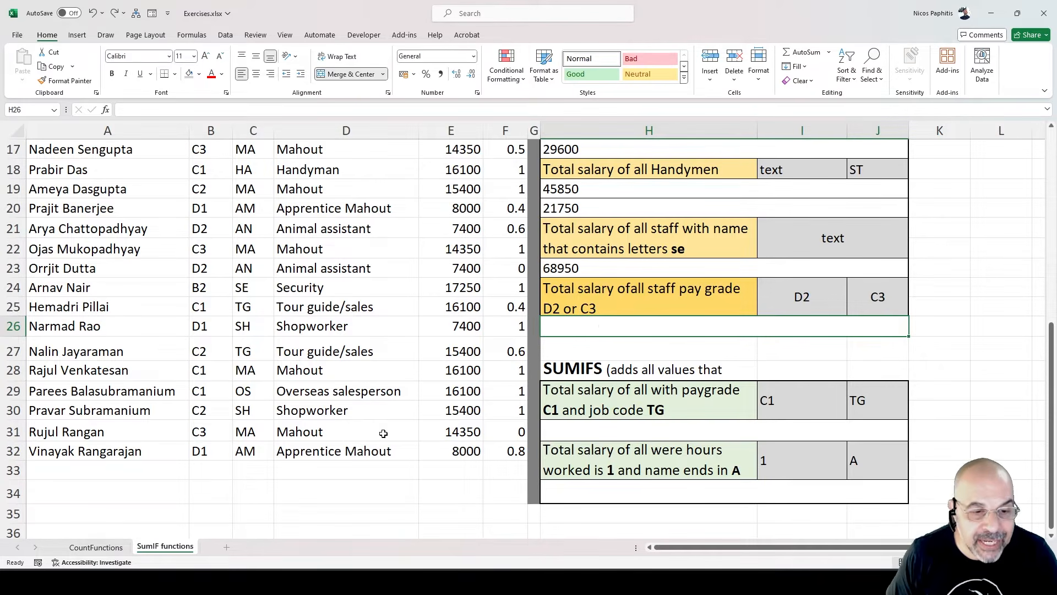
{"action": "left_click", "coordinate": [287, 582]}
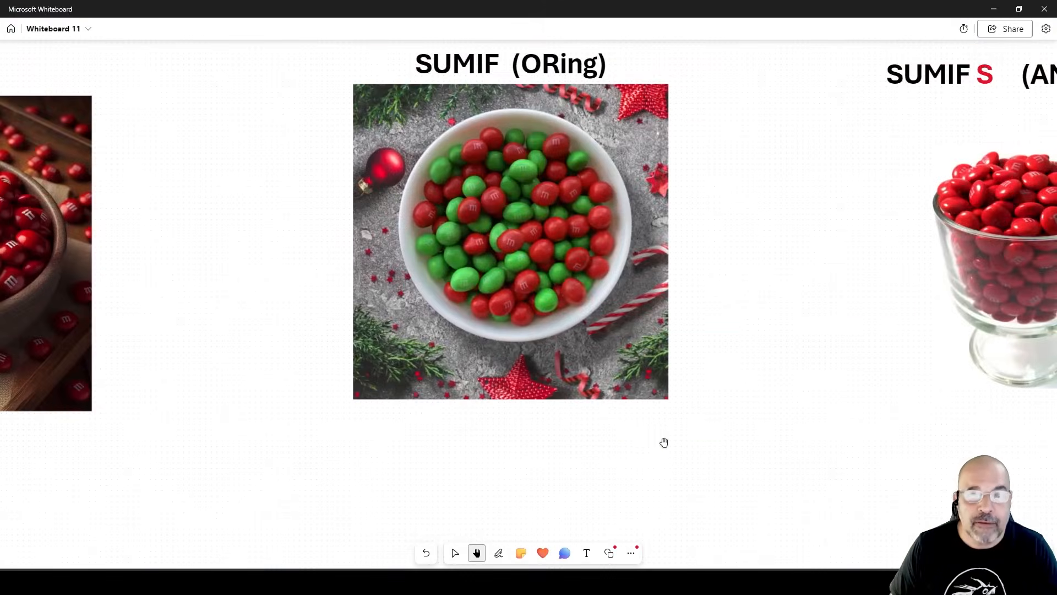
{"action": "left_click_drag", "start_coordinate": [663, 441], "coordinate": [637, 457]}
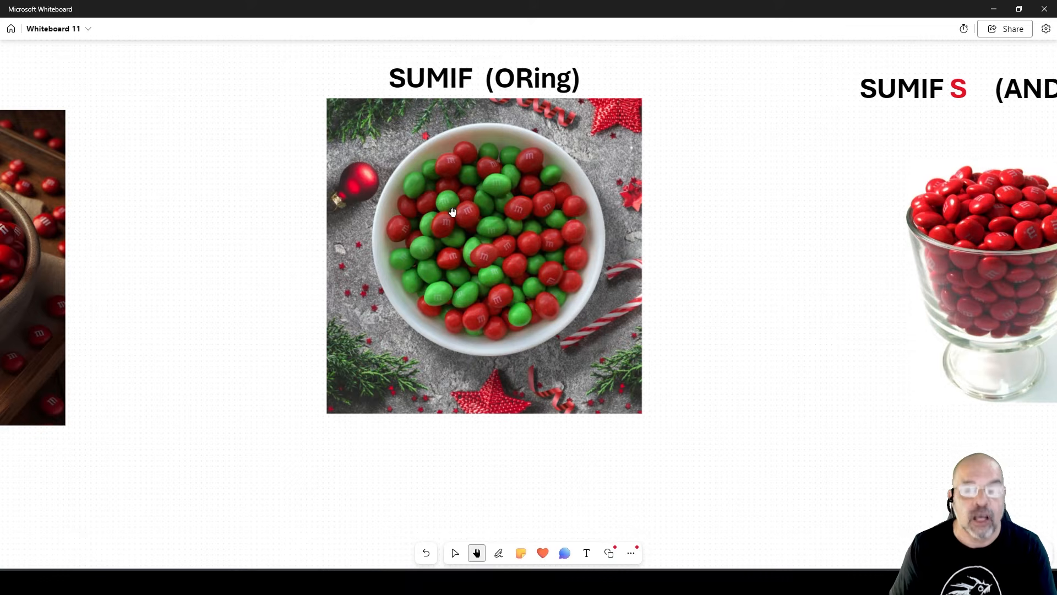
{"action": "left_click", "coordinate": [994, 9]}
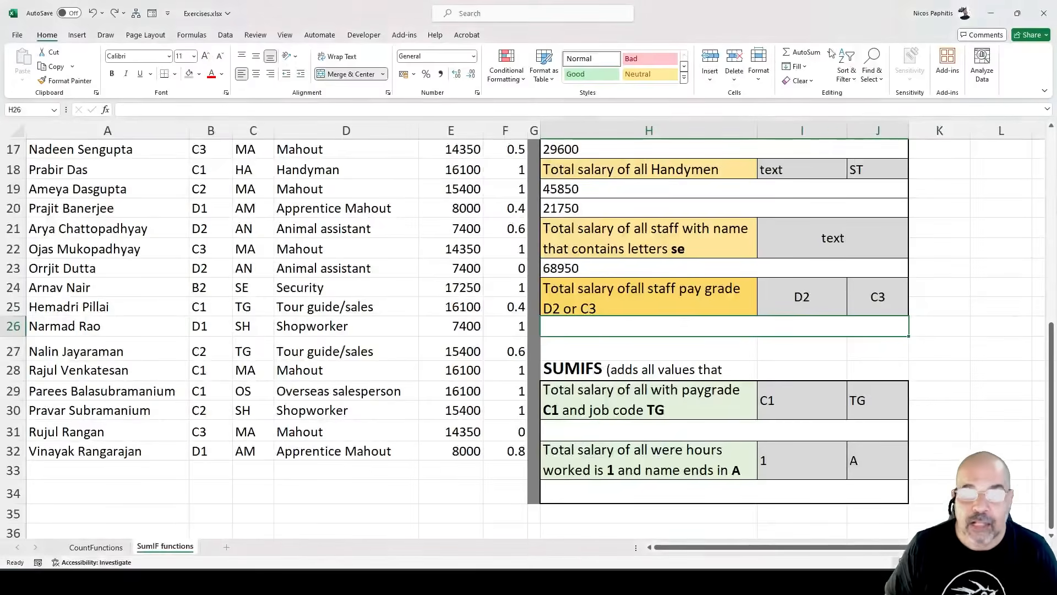
{"action": "scroll", "coordinate": [573, 308], "scroll_direction": "up", "scroll_amount": 5}
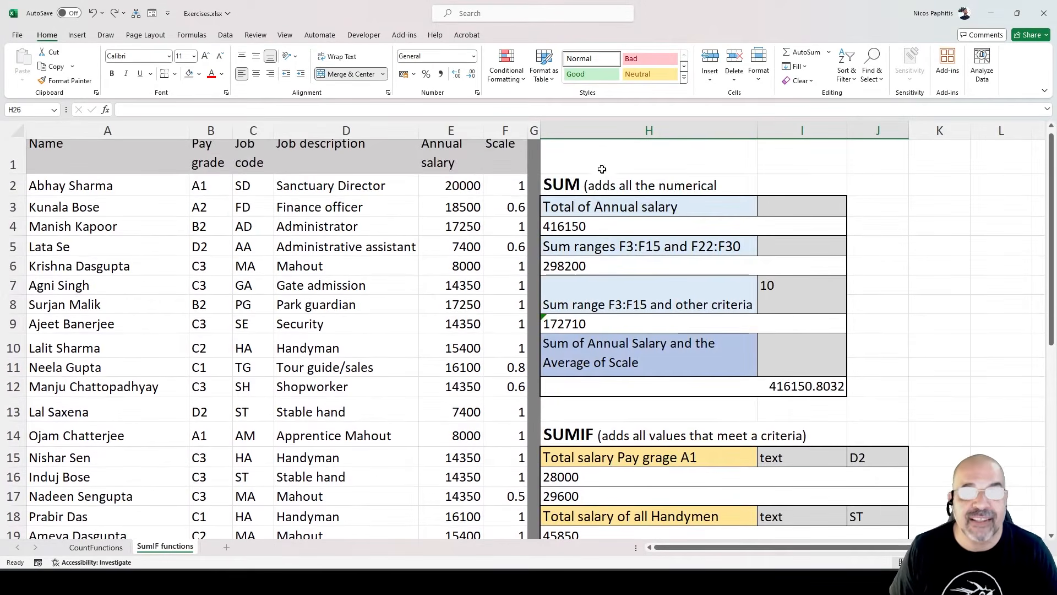
{"action": "scroll", "coordinate": [576, 208], "scroll_direction": "down", "scroll_amount": 5}
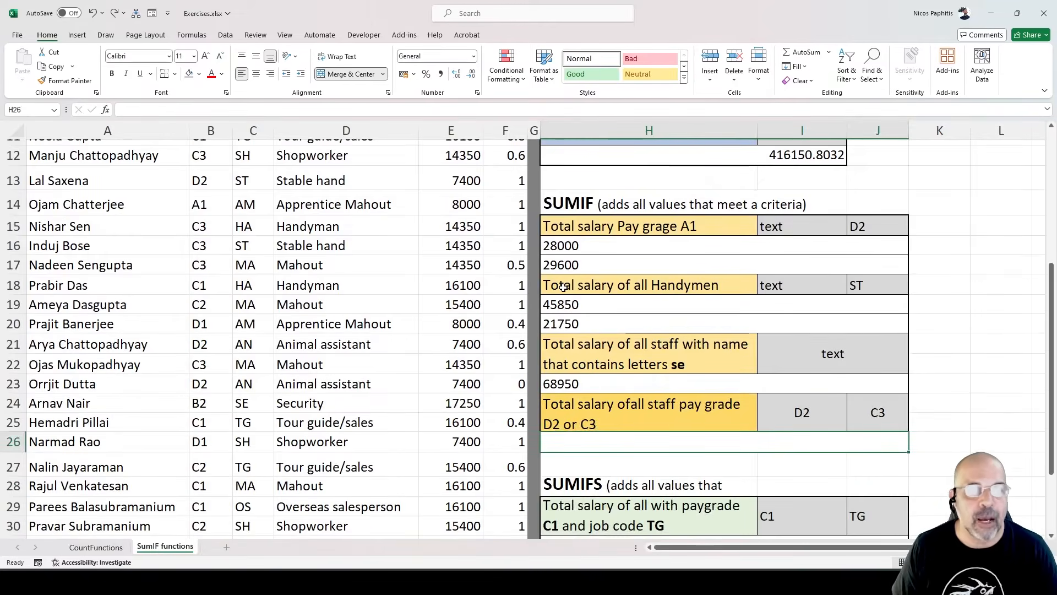
{"action": "scroll", "coordinate": [563, 288], "scroll_direction": "down", "scroll_amount": 1}
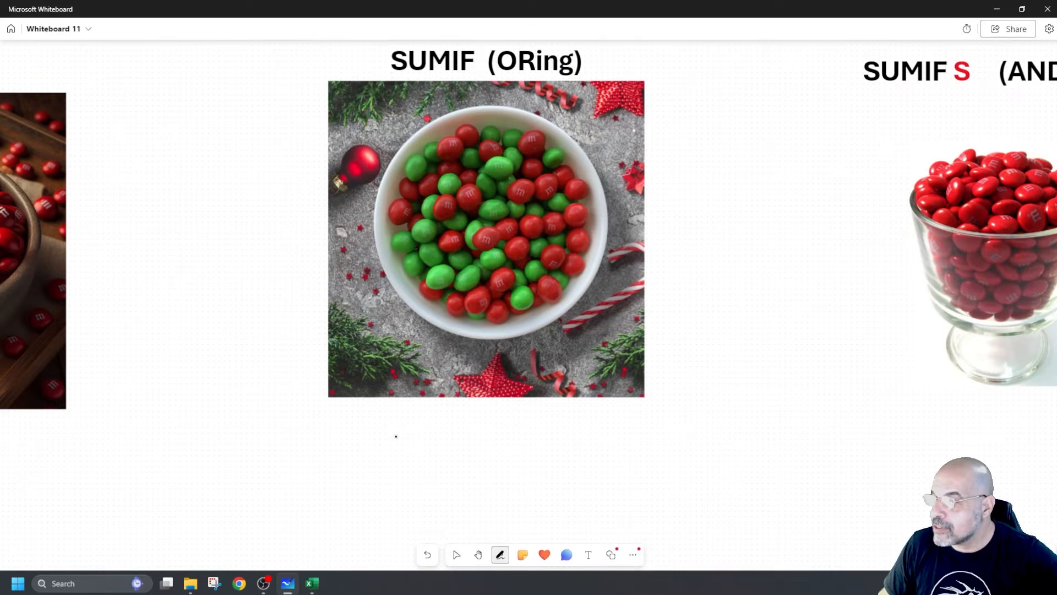
- In Microsoft Whiteboard, handwrite sumif(red) and sumif(Green) below the ORing picture and enclose them, separated by a comma, in = Sum( )
{"action": "mouse_move", "coordinate": [404, 434]}
{"action": "left_mouse_down"}
{"action": "mouse_move", "coordinate": [396, 448]}
{"action": "mouse_move", "coordinate": [442, 434]}
{"action": "mouse_move", "coordinate": [441, 449]}
{"action": "mouse_move", "coordinate": [469, 455]}
{"action": "mouse_move", "coordinate": [510, 435]}
{"action": "mouse_move", "coordinate": [521, 456]}
{"action": "left_mouse_up"}
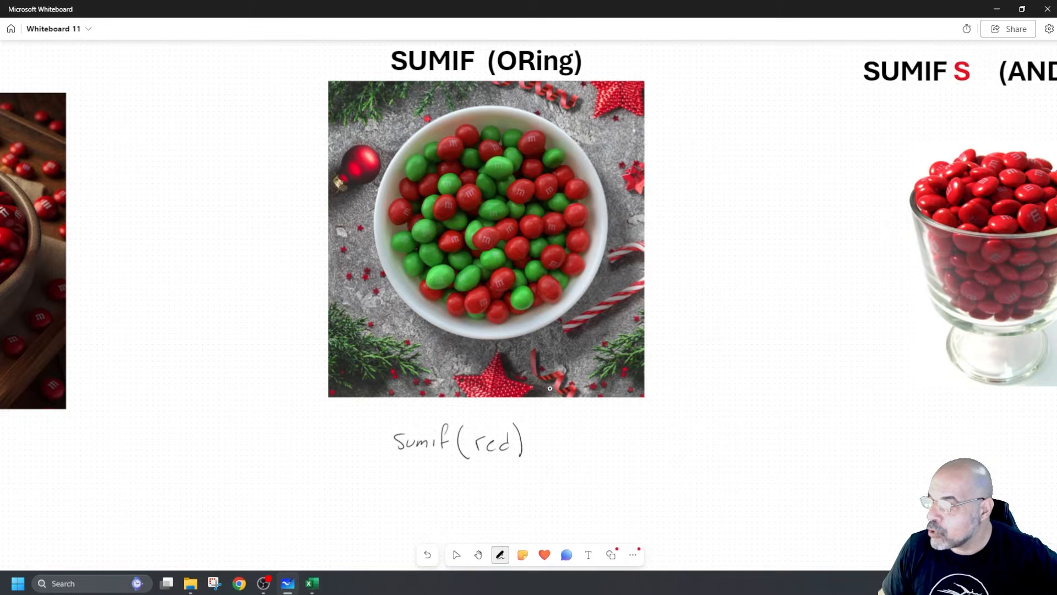
{"action": "mouse_move", "coordinate": [580, 435]}
{"action": "left_mouse_down"}
{"action": "mouse_move", "coordinate": [572, 451]}
{"action": "mouse_move", "coordinate": [602, 442]}
{"action": "mouse_move", "coordinate": [645, 455]}
{"action": "mouse_move", "coordinate": [672, 440]}
{"action": "mouse_move", "coordinate": [698, 450]}
{"action": "left_mouse_up"}
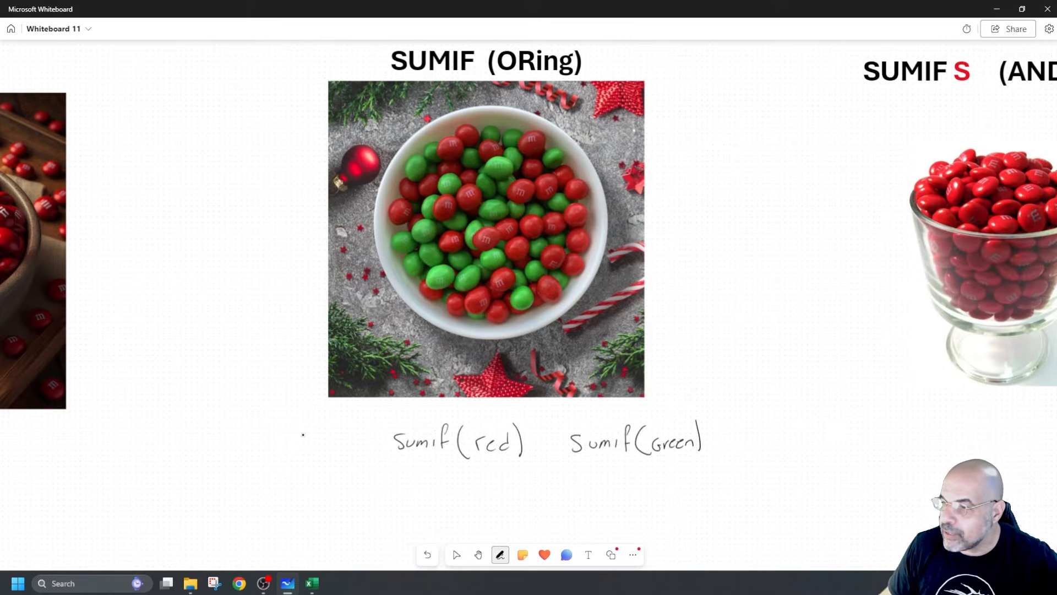
{"action": "mouse_move", "coordinate": [298, 433]}
{"action": "left_mouse_down"}
{"action": "mouse_move", "coordinate": [284, 453]}
{"action": "mouse_move", "coordinate": [333, 453]}
{"action": "left_mouse_up"}
{"action": "left_click_drag", "start_coordinate": [246, 448], "coordinate": [264, 449]}
{"action": "left_click_drag", "start_coordinate": [253, 456], "coordinate": [266, 454]}
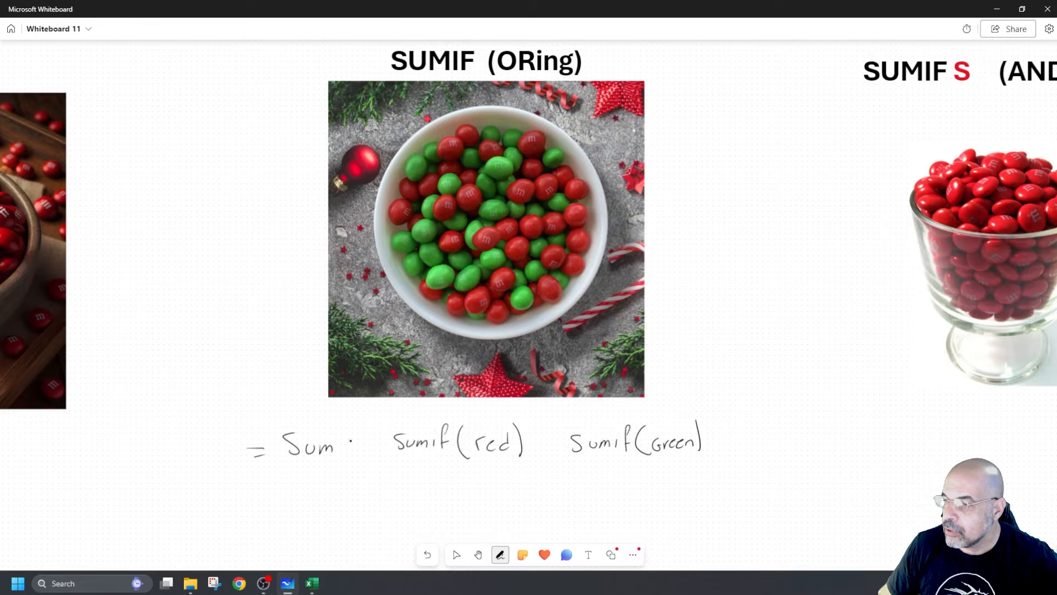
{"action": "mouse_move", "coordinate": [366, 417]}
{"action": "left_mouse_down"}
{"action": "mouse_move", "coordinate": [358, 431]}
{"action": "mouse_move", "coordinate": [380, 465]}
{"action": "left_mouse_up"}
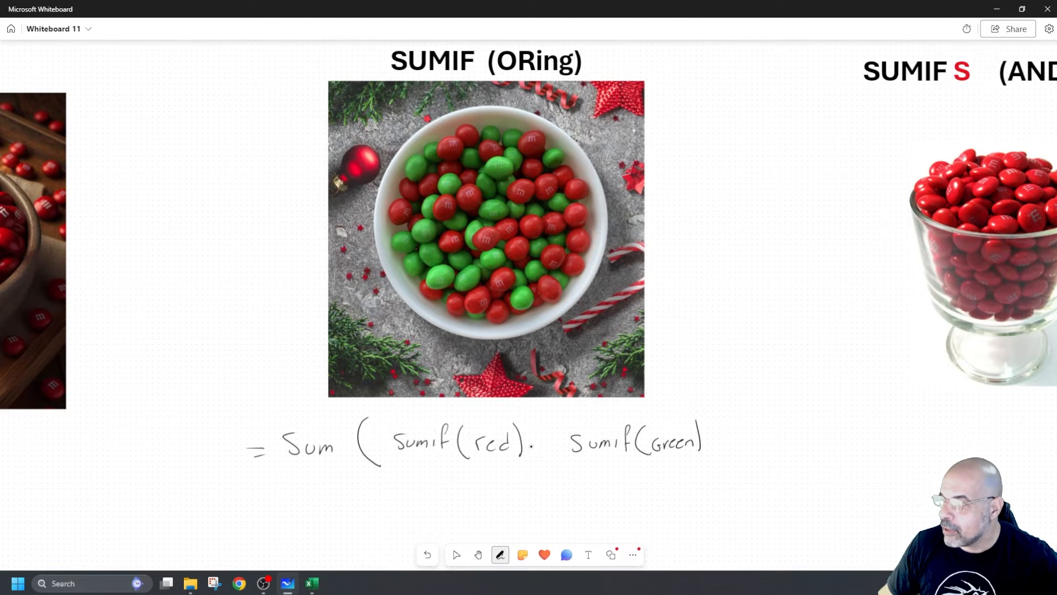
{"action": "left_click_drag", "start_coordinate": [543, 450], "coordinate": [540, 471]}
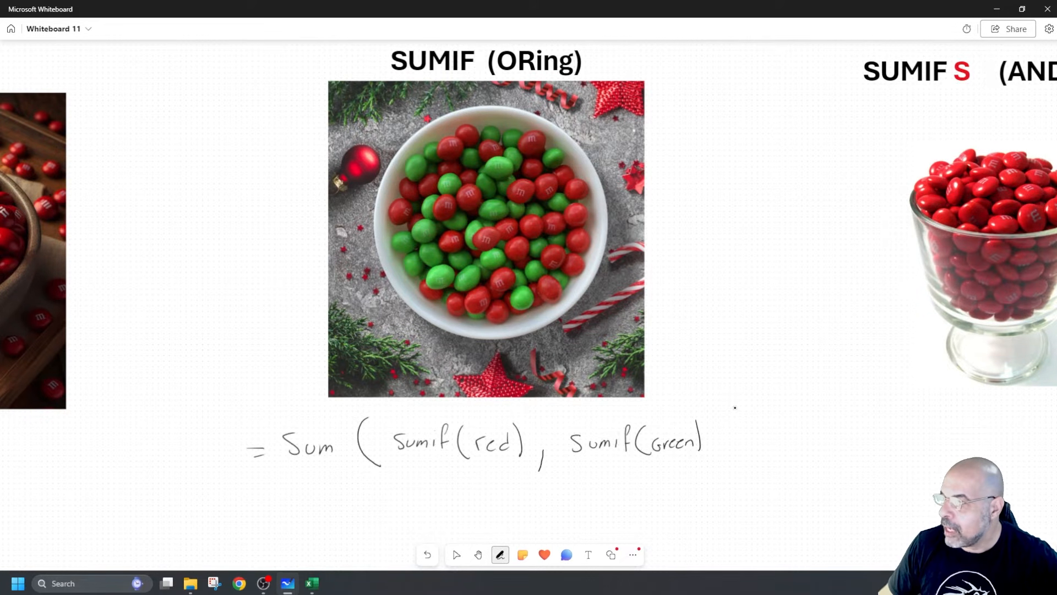
{"action": "left_click_drag", "start_coordinate": [711, 410], "coordinate": [716, 466]}
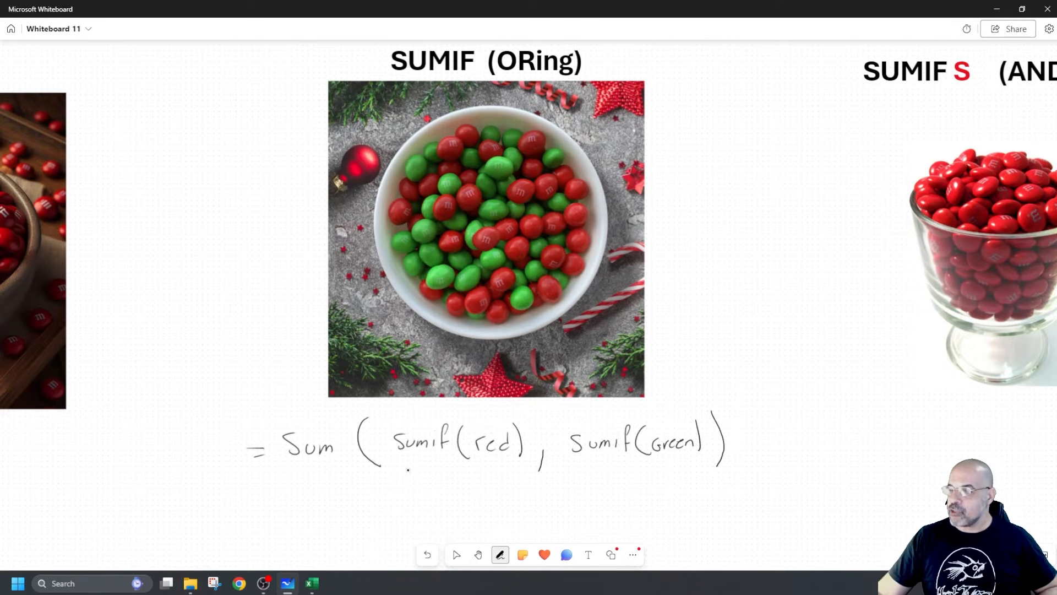
- Underline sumif(red) and sumif(Green) in the handwritten formula, and write 10 below the first and 13 below the second
{"action": "left_click_drag", "start_coordinate": [401, 496], "coordinate": [498, 482]}
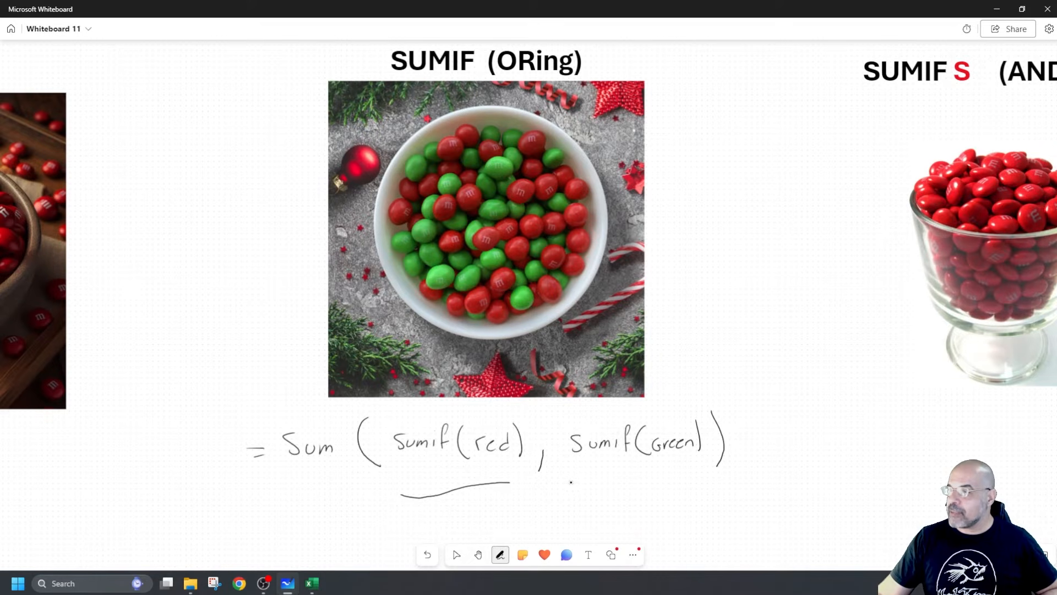
{"action": "left_click_drag", "start_coordinate": [576, 470], "coordinate": [650, 467]}
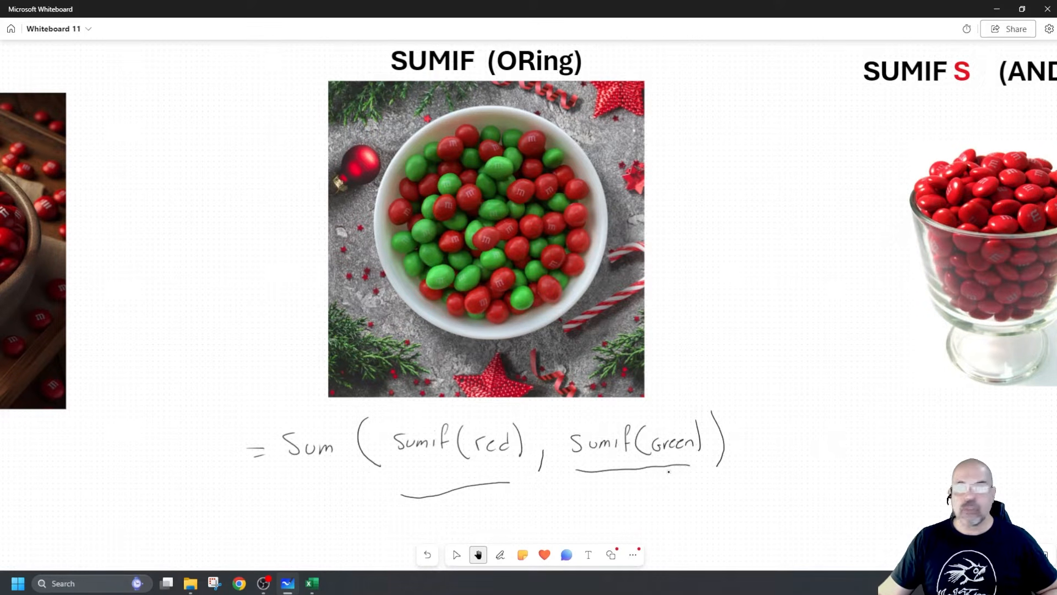
{"action": "mouse_move", "coordinate": [450, 504]}
{"action": "left_mouse_down"}
{"action": "mouse_move", "coordinate": [451, 516]}
{"action": "mouse_move", "coordinate": [459, 507]}
{"action": "left_mouse_up"}
{"action": "left_click_drag", "start_coordinate": [626, 488], "coordinate": [635, 499]}
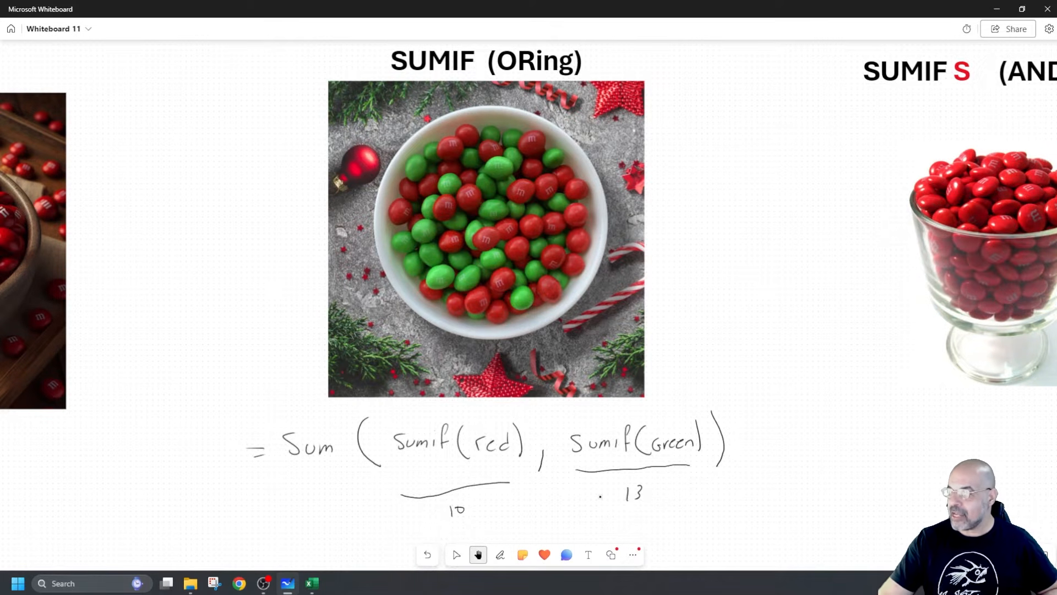
- In the blank area below the 10 and 13, handwrite a further line beginning with an equals sign
{"action": "scroll", "coordinate": [614, 434], "scroll_direction": "down", "scroll_amount": 2}
{"action": "scroll", "coordinate": [613, 434], "scroll_direction": "up", "scroll_amount": 1}
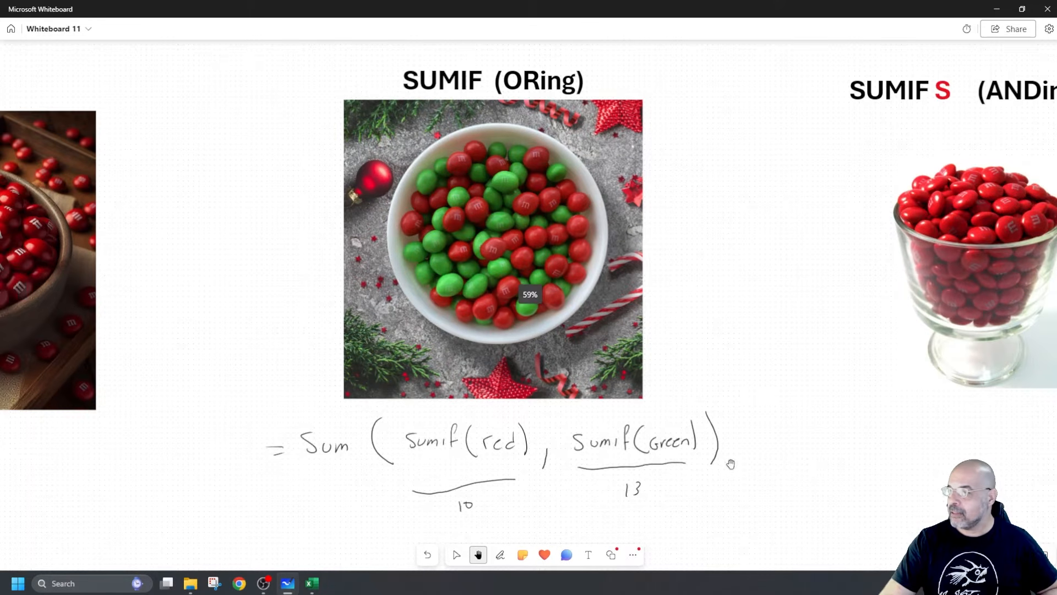
{"action": "left_click_drag", "start_coordinate": [762, 474], "coordinate": [744, 305]}
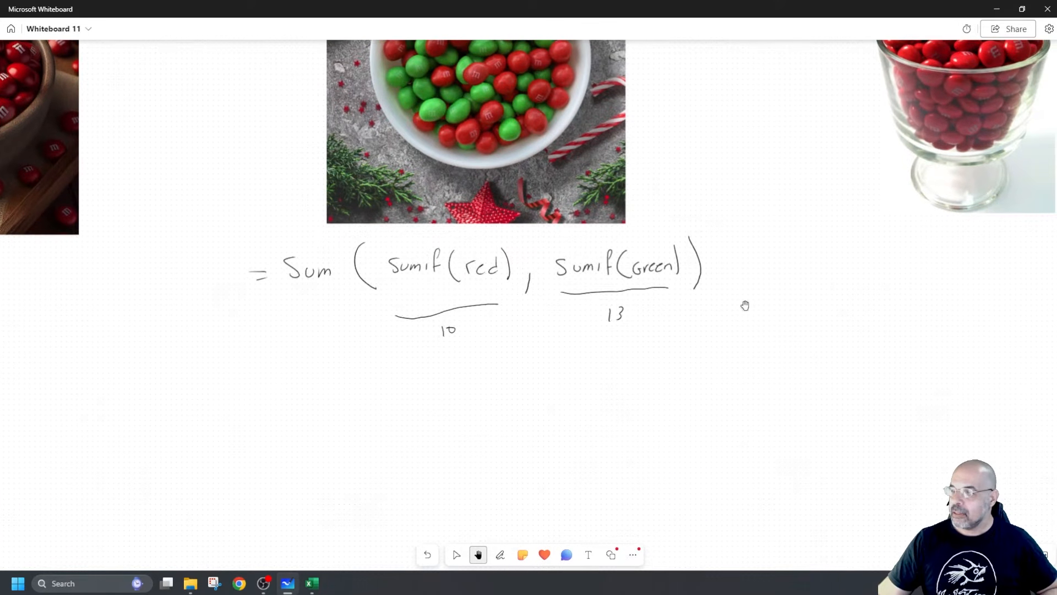
{"action": "left_click_drag", "start_coordinate": [295, 389], "coordinate": [312, 389]}
{"action": "mouse_move", "coordinate": [297, 401]}
{"action": "left_mouse_down"}
{"action": "mouse_move", "coordinate": [324, 392]}
{"action": "mouse_move", "coordinate": [319, 402]}
{"action": "left_mouse_up"}
{"action": "mouse_move", "coordinate": [334, 388]}
{"action": "left_mouse_down"}
{"action": "mouse_move", "coordinate": [338, 398]}
{"action": "mouse_move", "coordinate": [342, 389]}
{"action": "left_mouse_up"}
{"action": "mouse_move", "coordinate": [343, 397]}
{"action": "left_mouse_down"}
{"action": "mouse_move", "coordinate": [387, 387]}
{"action": "mouse_move", "coordinate": [422, 400]}
{"action": "left_mouse_up"}
{"action": "key", "text": "space"}
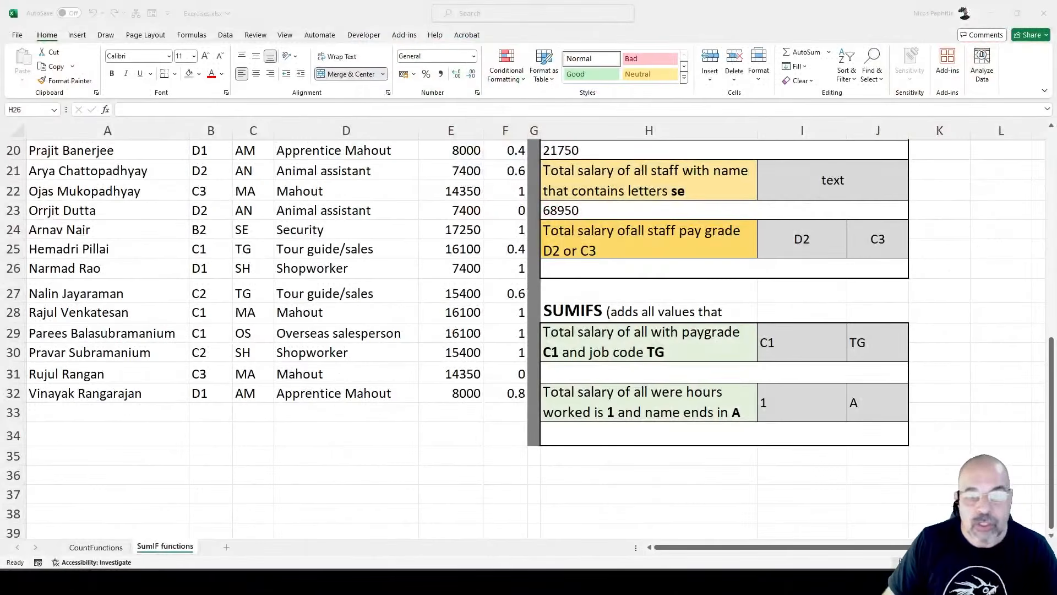
- Back in Excel, begin a formula in H26 with SUM containing a SUMIF that uses pay grades B2:B32 as its range
{"action": "left_click", "coordinate": [633, 272]}
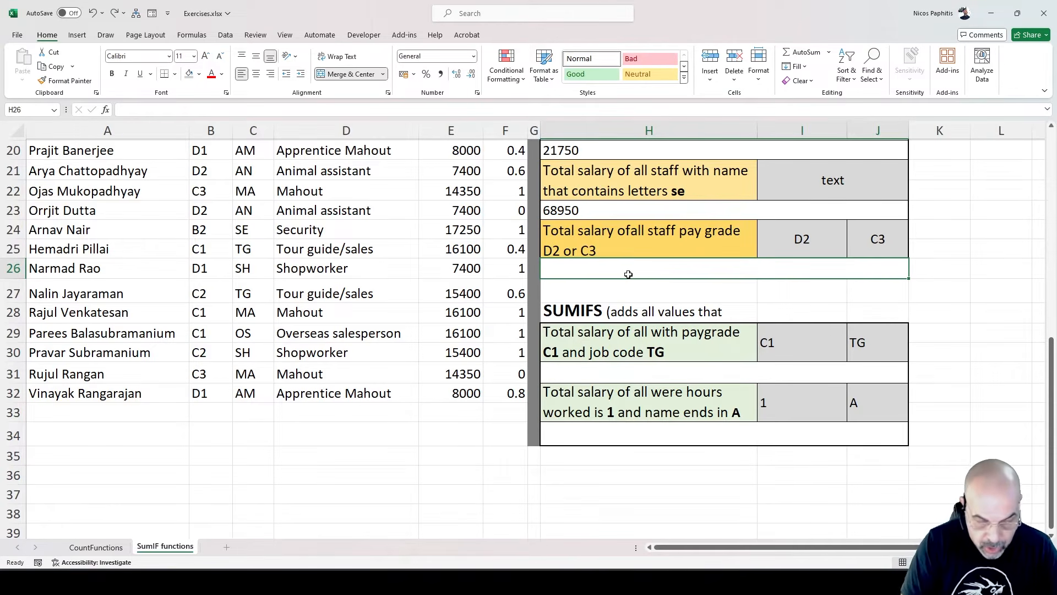
{"action": "type", "text": "="}
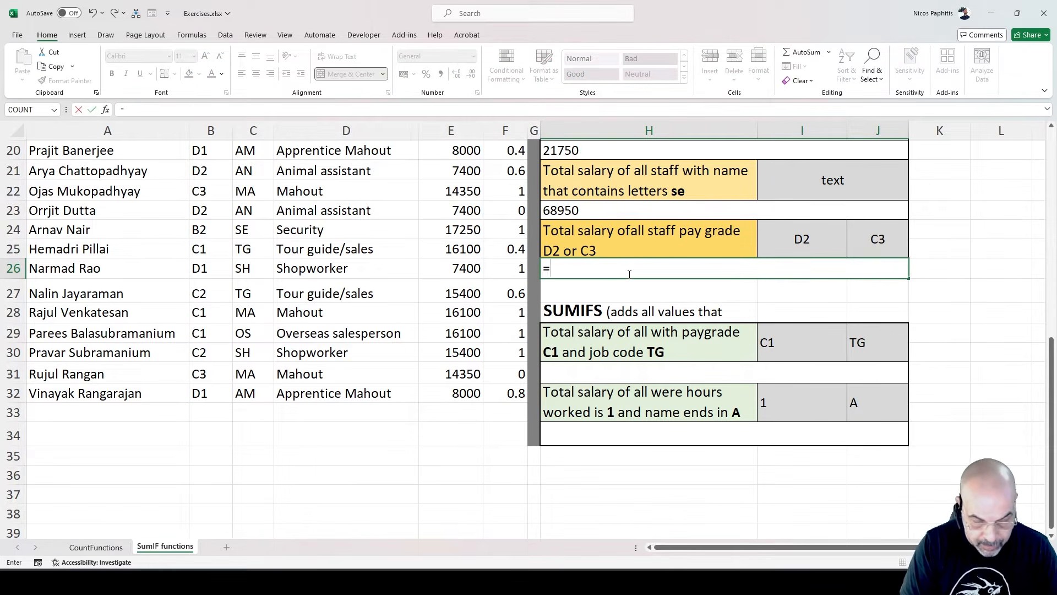
{"action": "type", "text": "sum("}
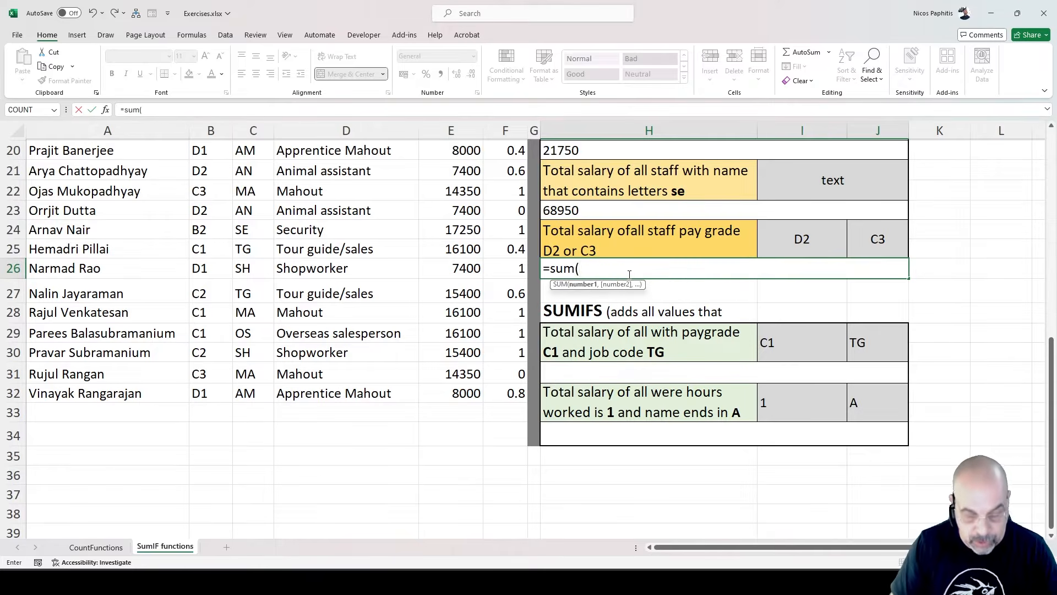
{"action": "type", "text": "sumif"}
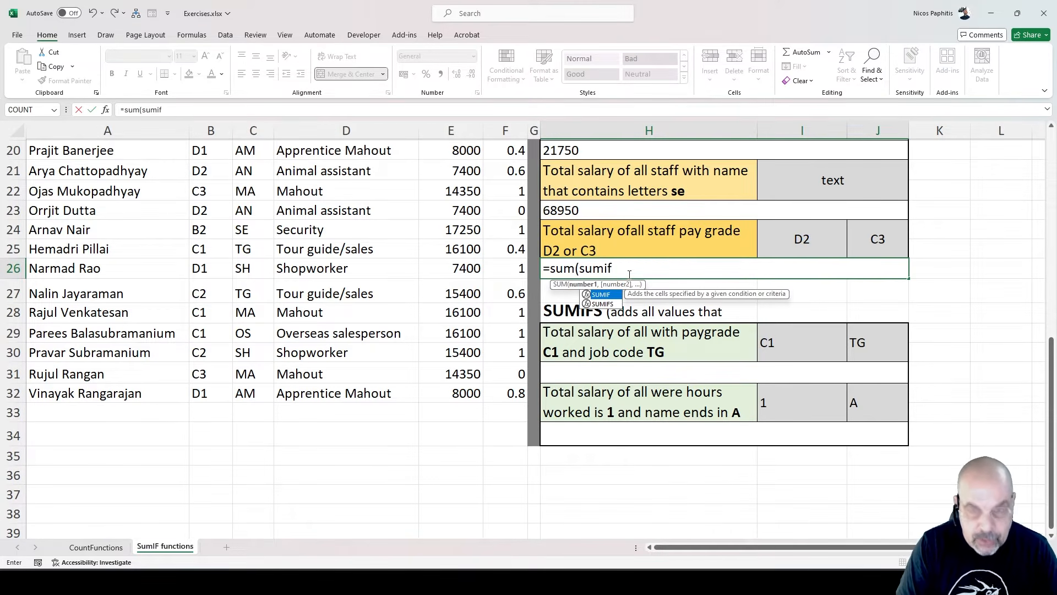
{"action": "type", "text": "("}
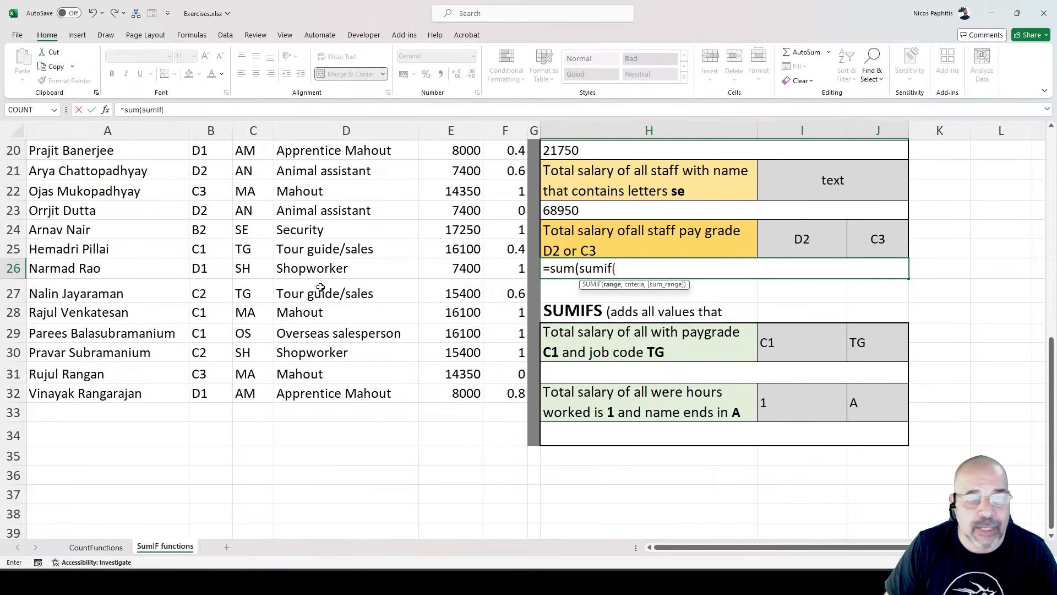
{"action": "scroll", "coordinate": [302, 285], "scroll_direction": "up", "scroll_amount": 7}
{"action": "left_click_drag", "start_coordinate": [208, 191], "coordinate": [210, 489]}
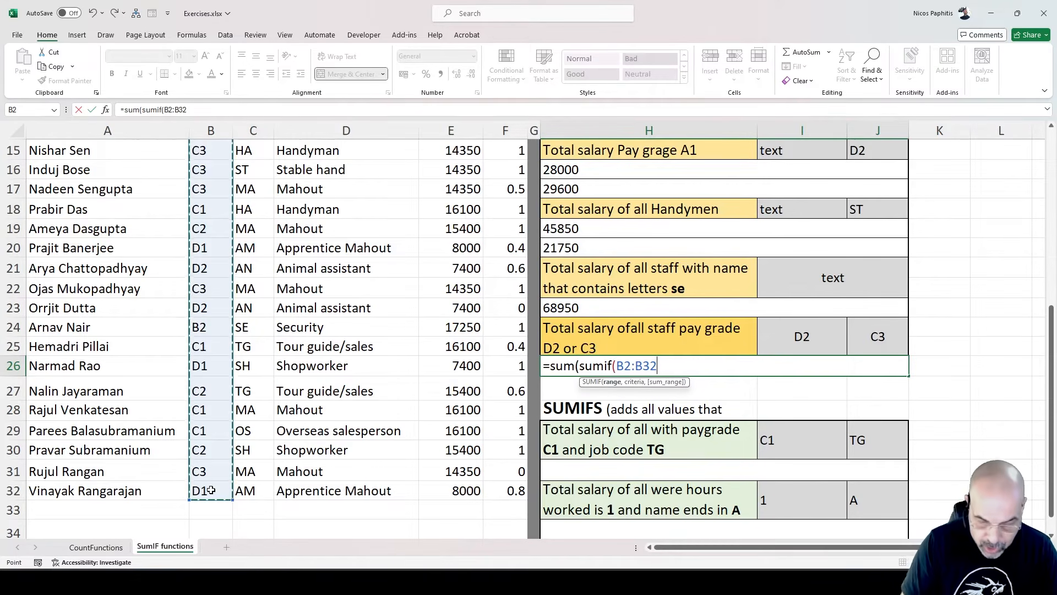
- Complete the first SUMIF in H26 with criterion I24 and the annual salaries E2:E32 as sum range
{"action": "type", "text": ","}
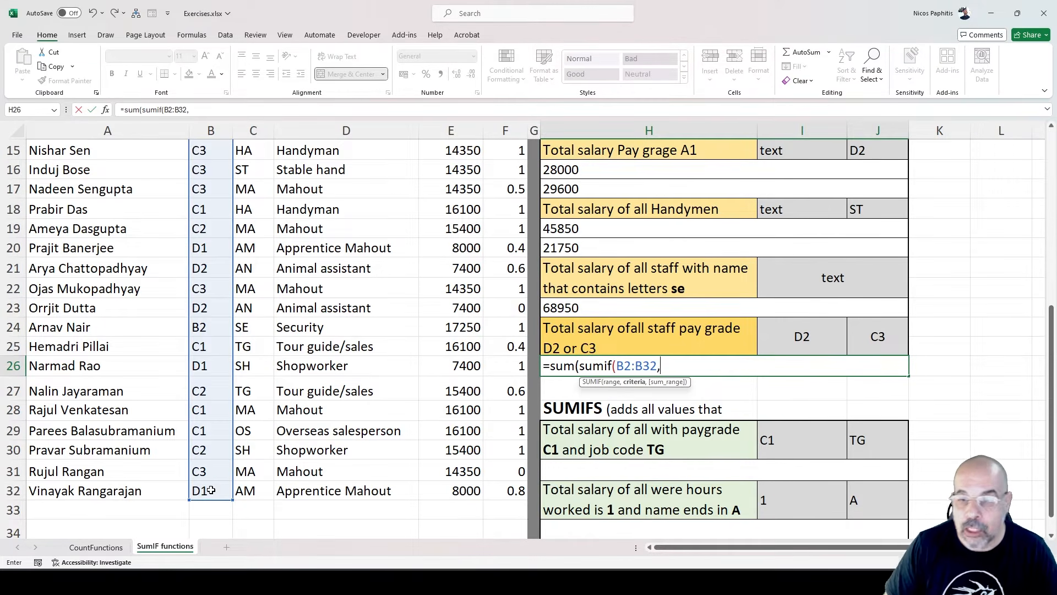
{"action": "left_click", "coordinate": [799, 330]}
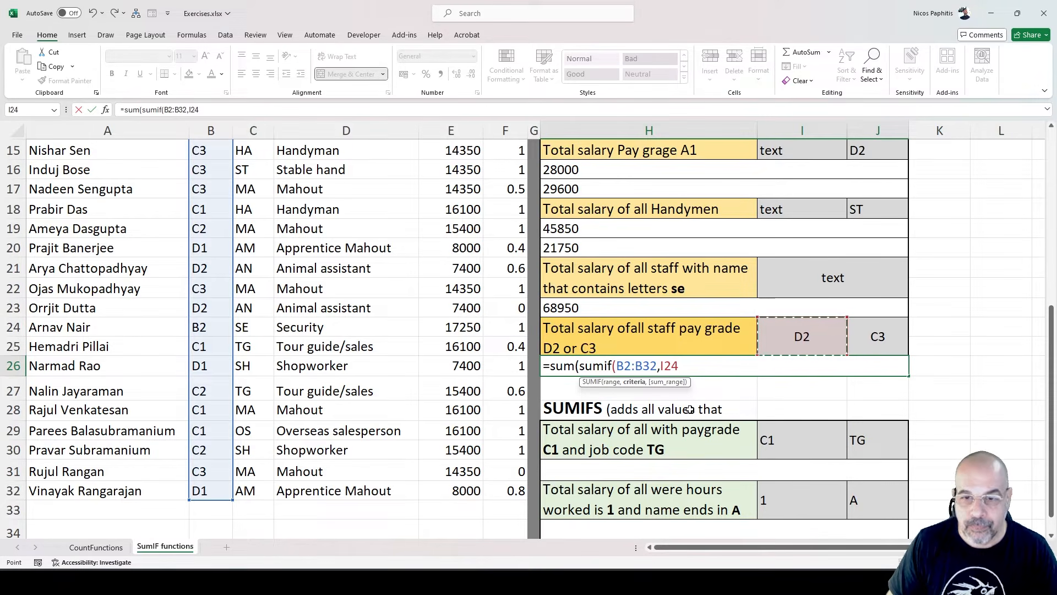
{"action": "type", "text": ","}
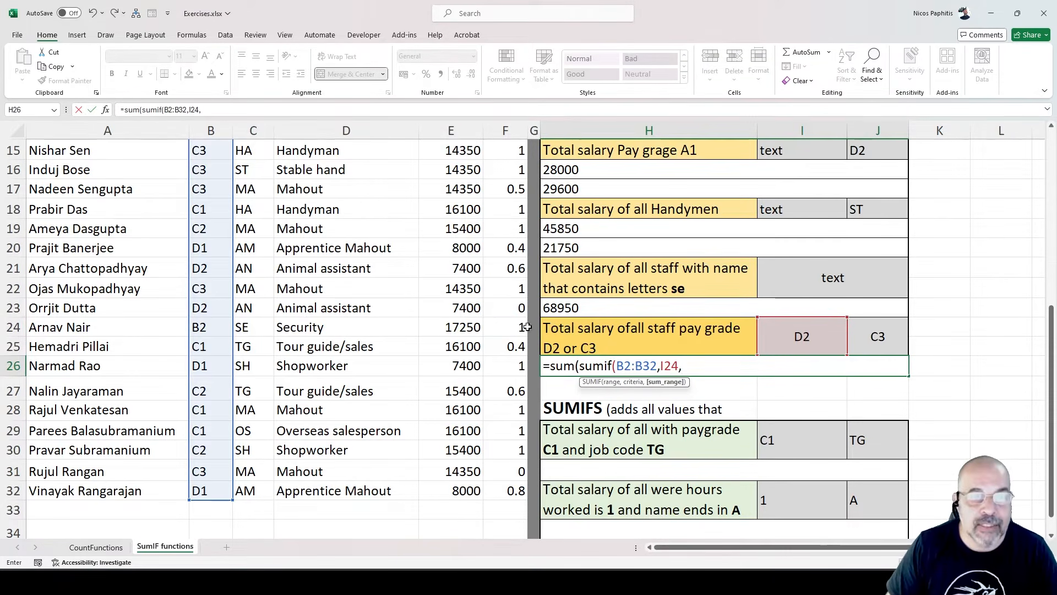
{"action": "scroll", "coordinate": [452, 243], "scroll_direction": "up", "scroll_amount": 4}
{"action": "scroll", "coordinate": [452, 243], "scroll_direction": "up", "scroll_amount": 1}
{"action": "left_click_drag", "start_coordinate": [460, 190], "coordinate": [454, 517]}
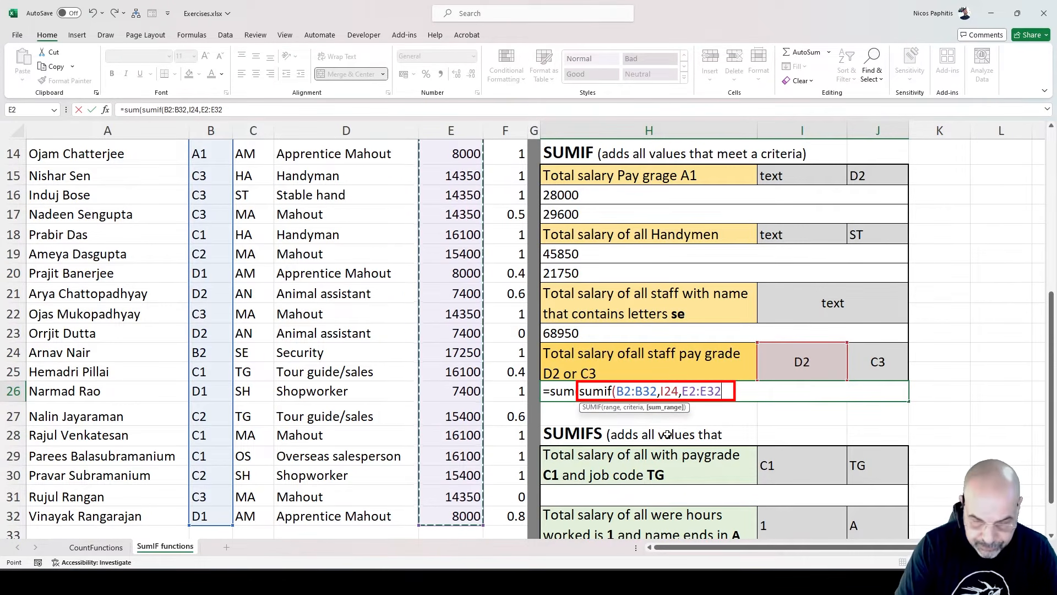
{"action": "type", "text": ")"}
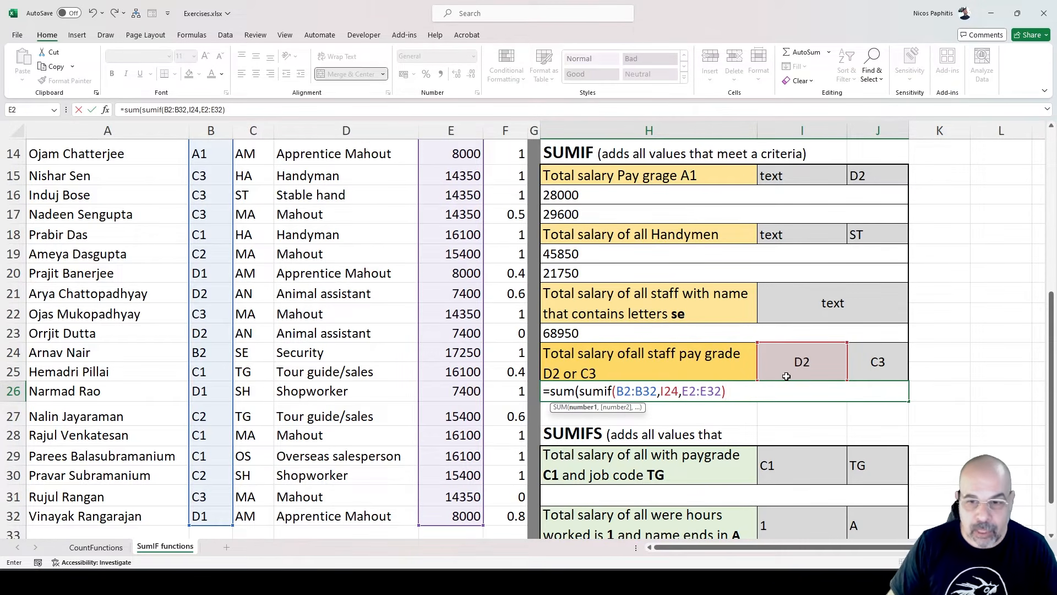
- Add a second argument to the SUM in H26 by copying the whole first SUMIF and pasting it after a comma
{"action": "type", "text": ","}
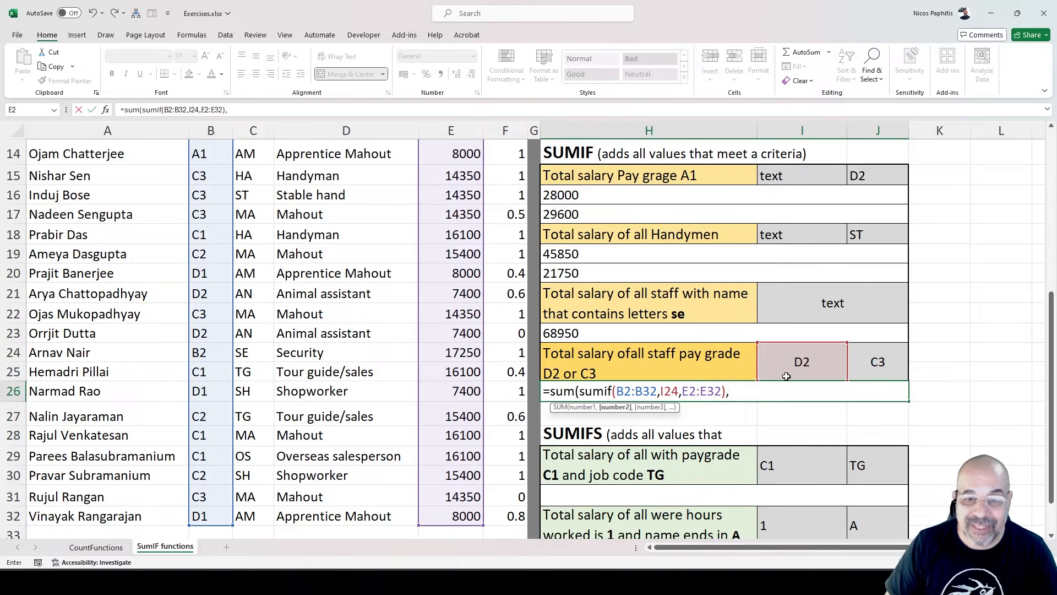
{"action": "left_click_drag", "start_coordinate": [579, 392], "coordinate": [727, 388]}
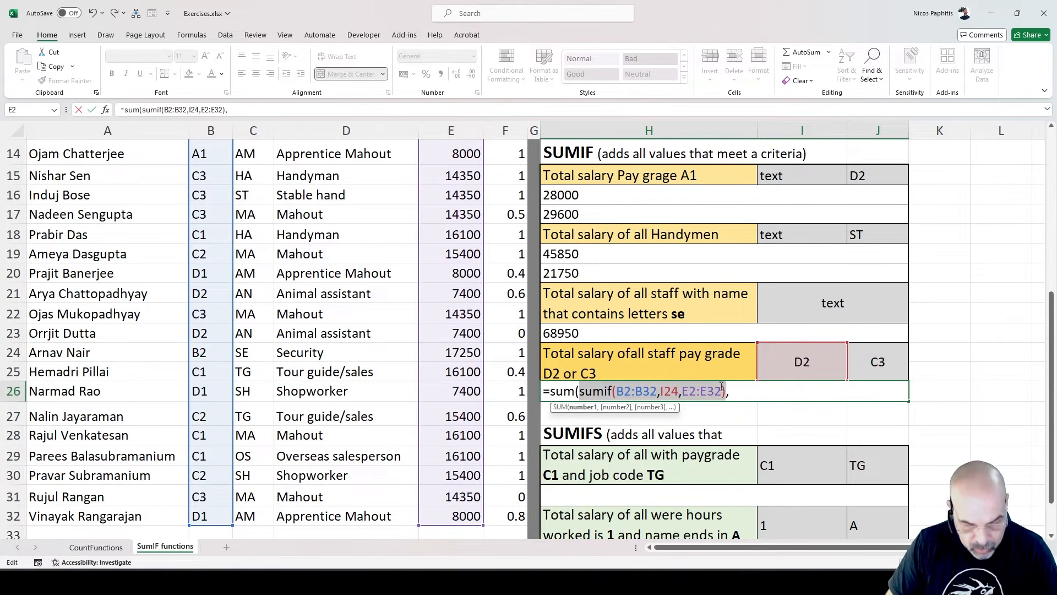
{"action": "left_click", "coordinate": [740, 389]}
{"action": "key", "text": "ctrl+v"}
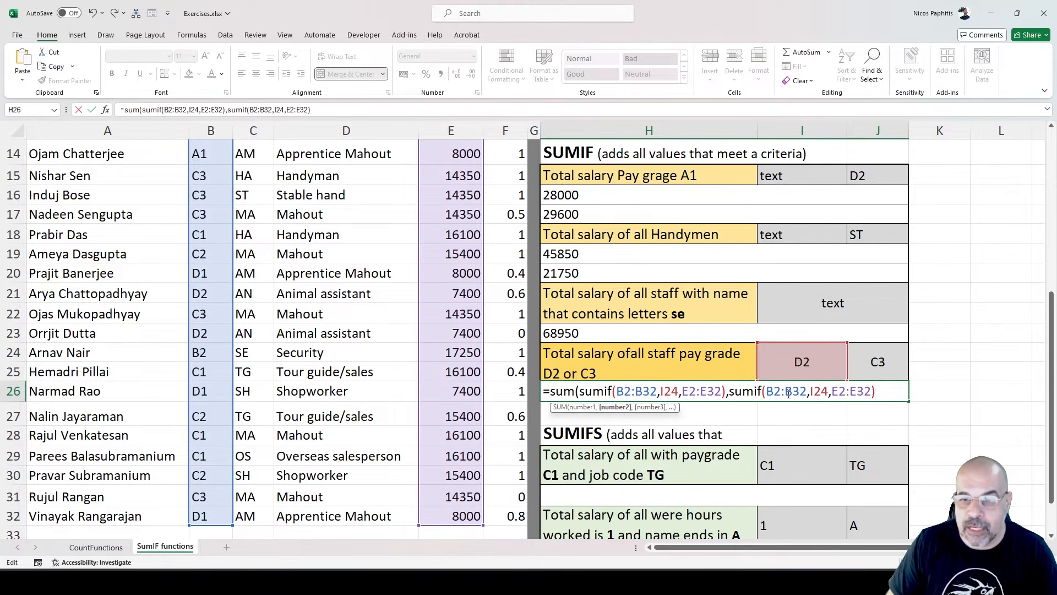
- Replace the criterion of the second SUMIF in H26 with a reference to the C3 cell, J24
{"action": "scroll", "coordinate": [214, 172], "scroll_direction": "up", "scroll_amount": 3}
{"action": "scroll", "coordinate": [215, 172], "scroll_direction": "up", "scroll_amount": 2}
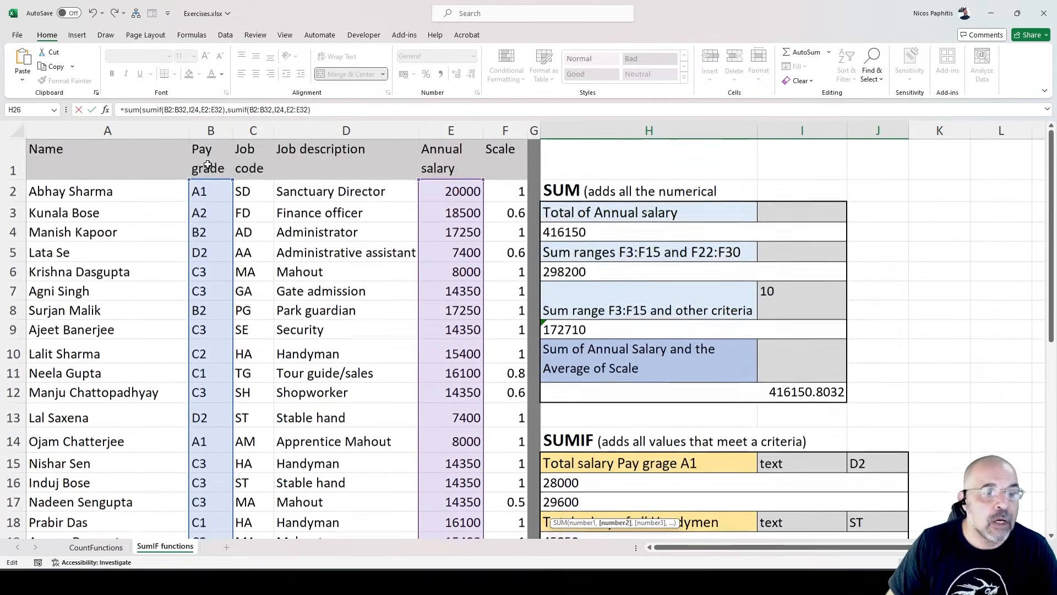
{"action": "scroll", "coordinate": [397, 248], "scroll_direction": "down", "scroll_amount": 5}
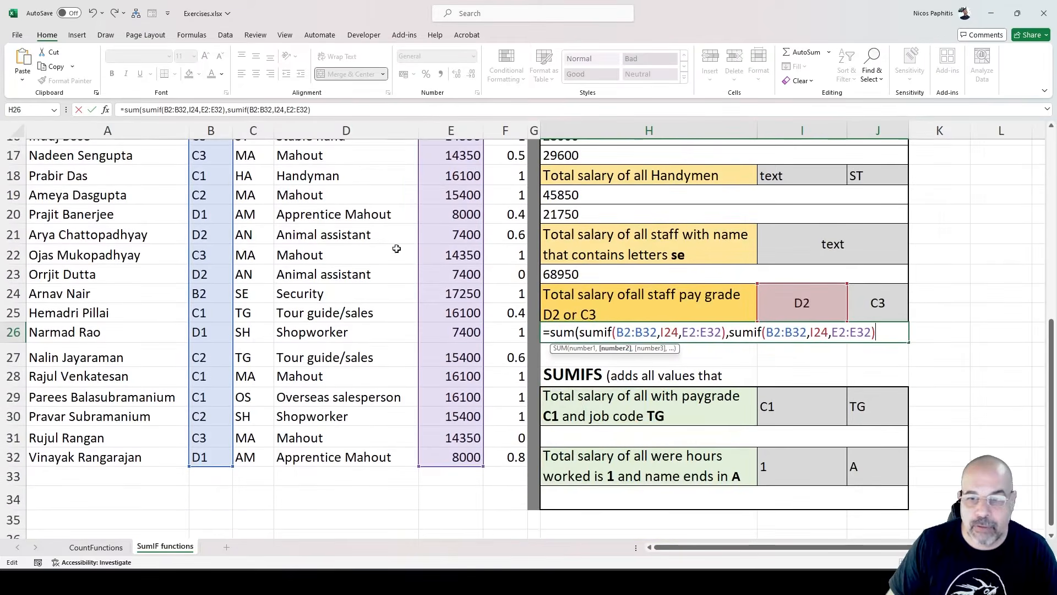
{"action": "double_click", "coordinate": [828, 333]}
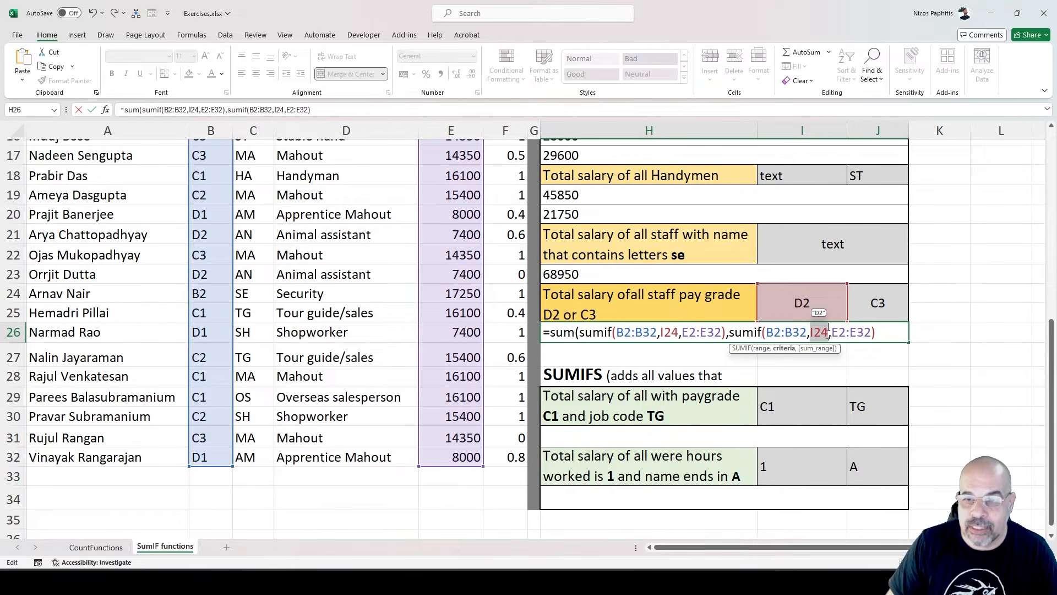
{"action": "key", "text": "Delete"}
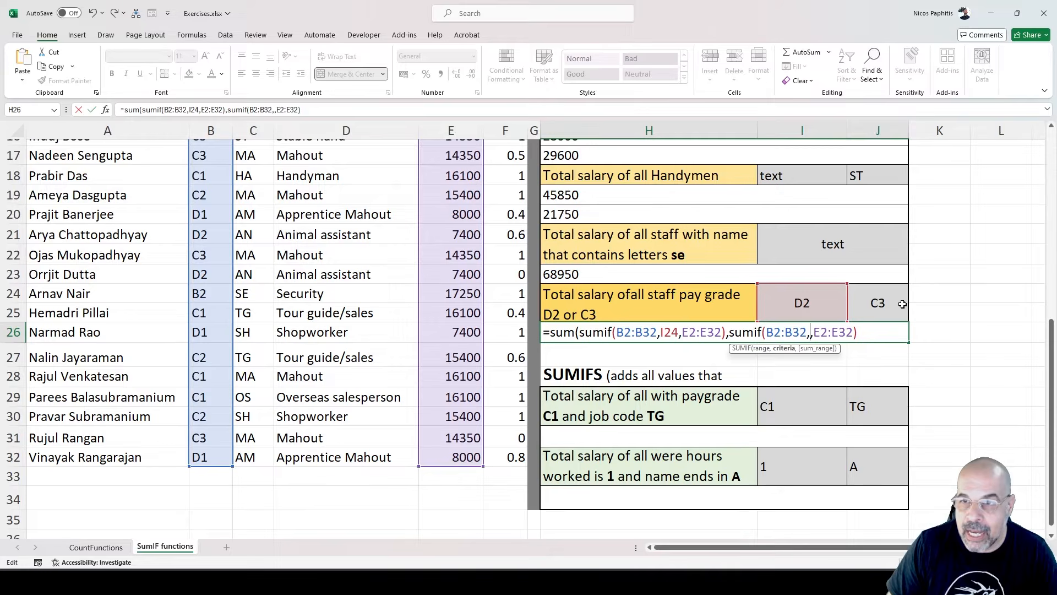
{"action": "left_click", "coordinate": [883, 305]}
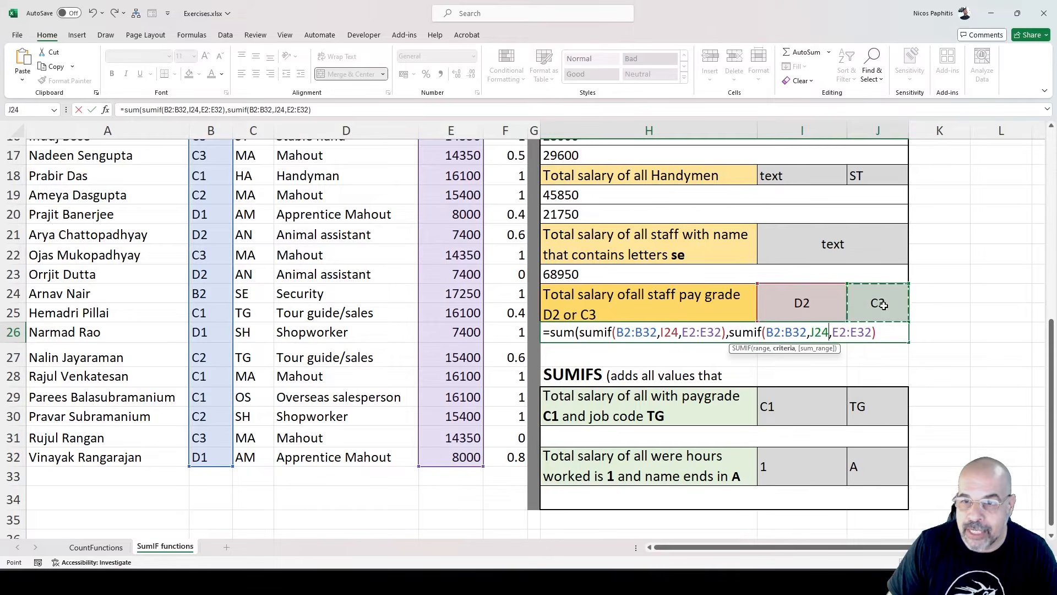
- Close the SUM in H26 with a final parenthesis, review both SUMIF arguments, and enter the formula
{"action": "left_click", "coordinate": [885, 332]}
{"action": "type", "text": ")"}
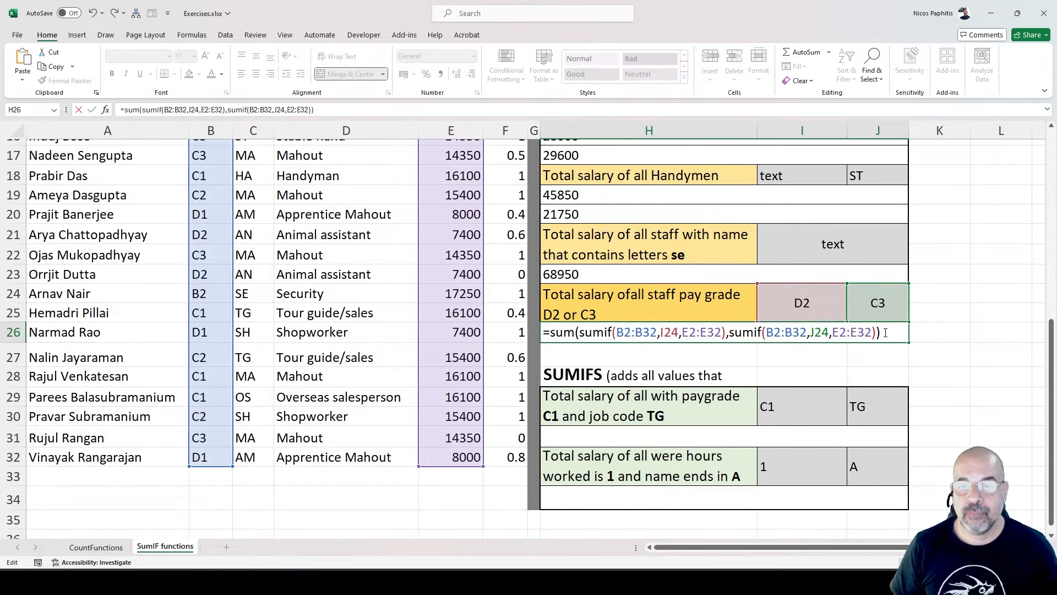
{"action": "left_click_drag", "start_coordinate": [579, 332], "coordinate": [875, 332]}
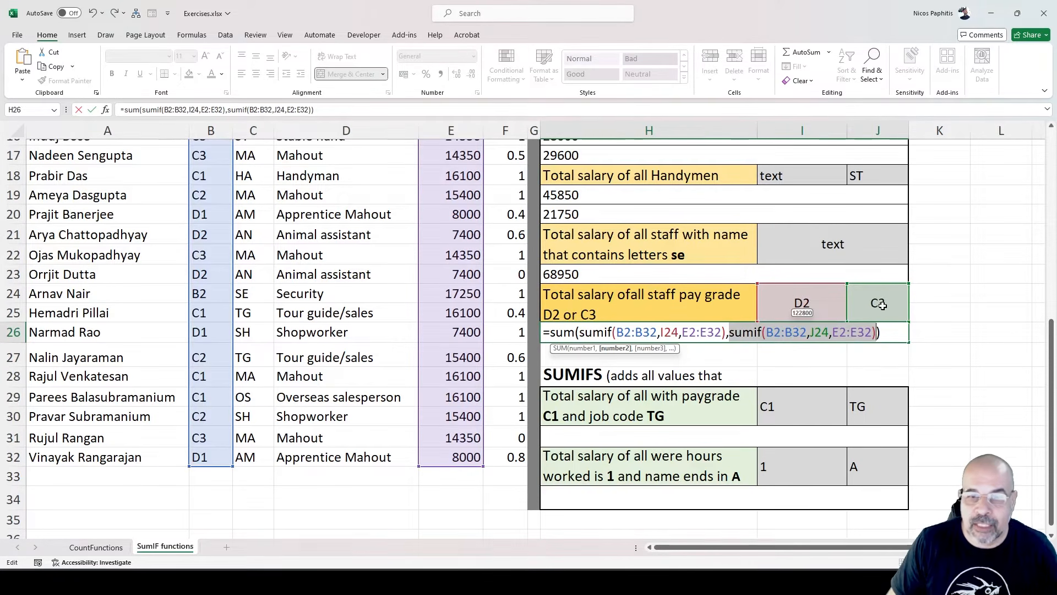
{"action": "left_click", "coordinate": [857, 331]}
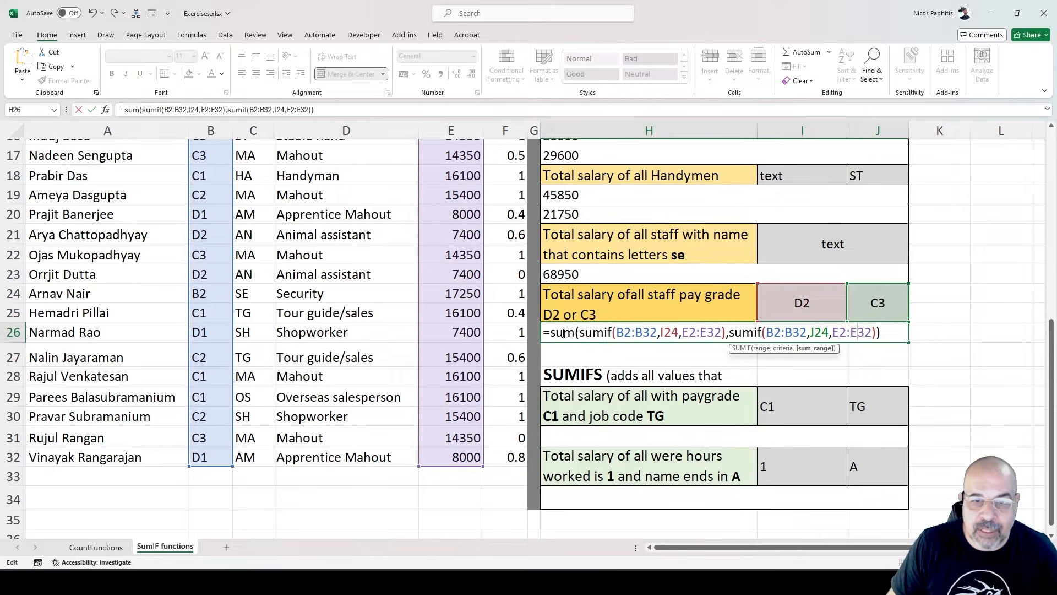
{"action": "left_click", "coordinate": [905, 333]}
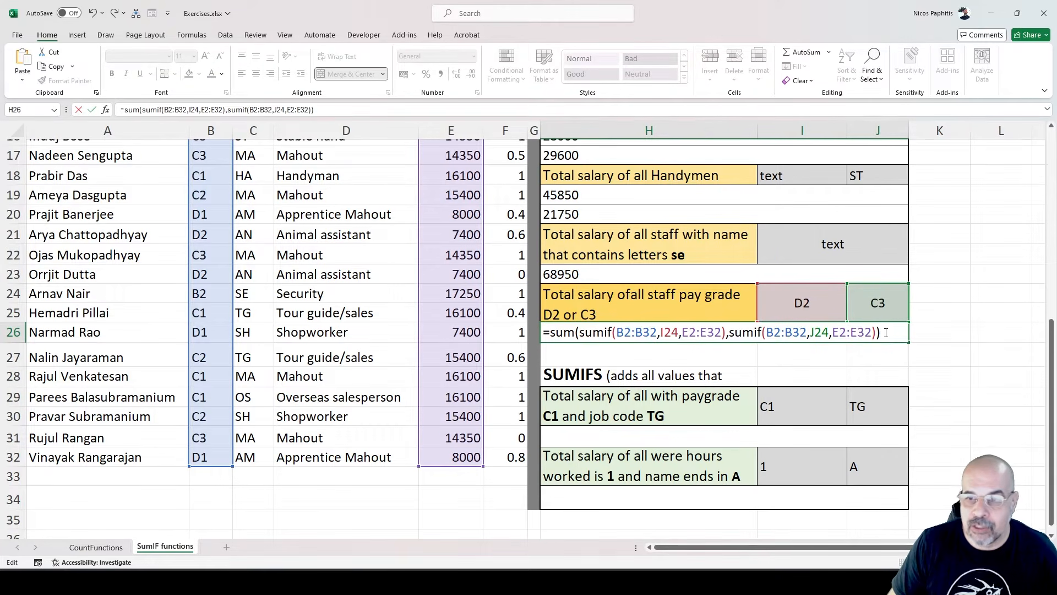
{"action": "key", "text": "Return"}
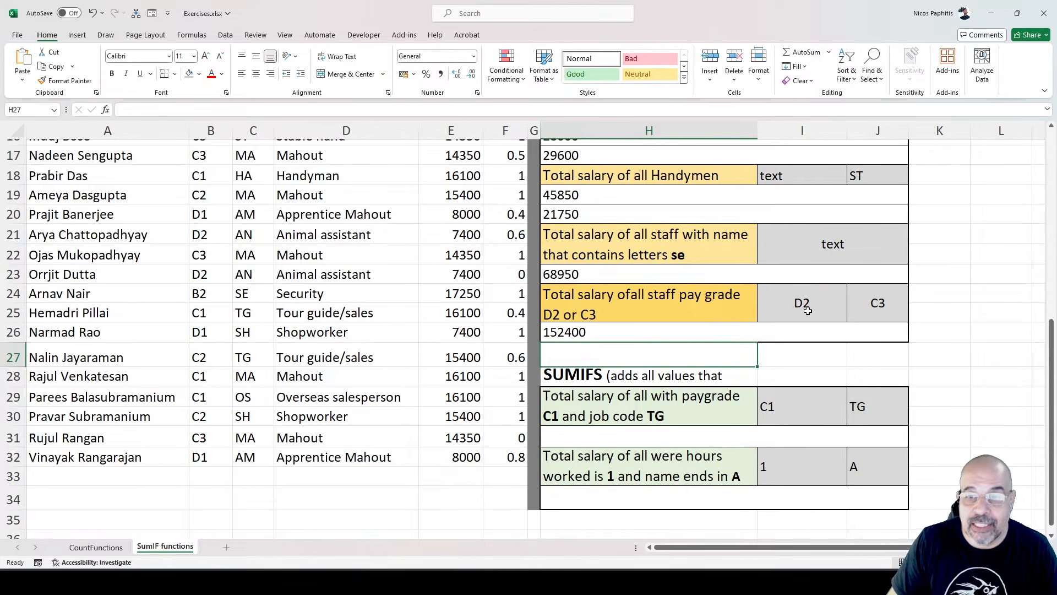
- Change the pay grade in B25 to D2 to test the total in H26, and undo the change
{"action": "left_click", "coordinate": [203, 313]}
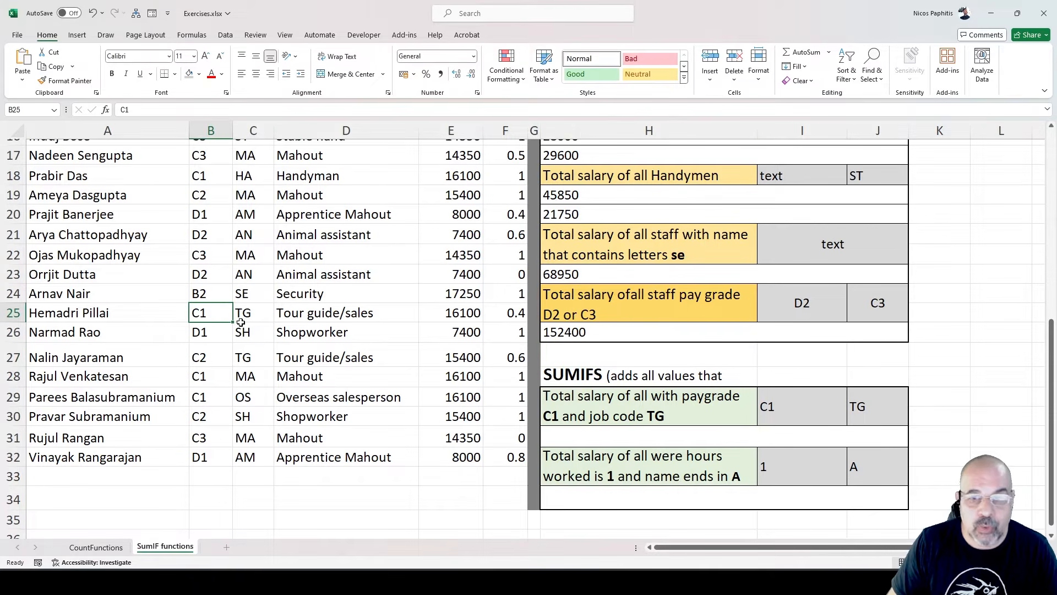
{"action": "type", "text": "D2"}
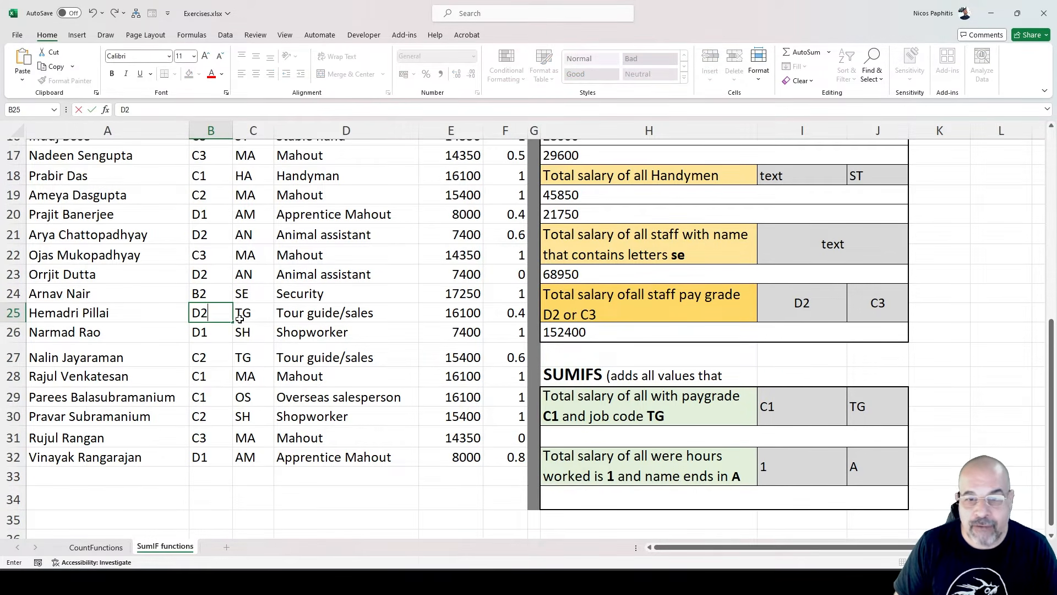
{"action": "key", "text": "Return"}
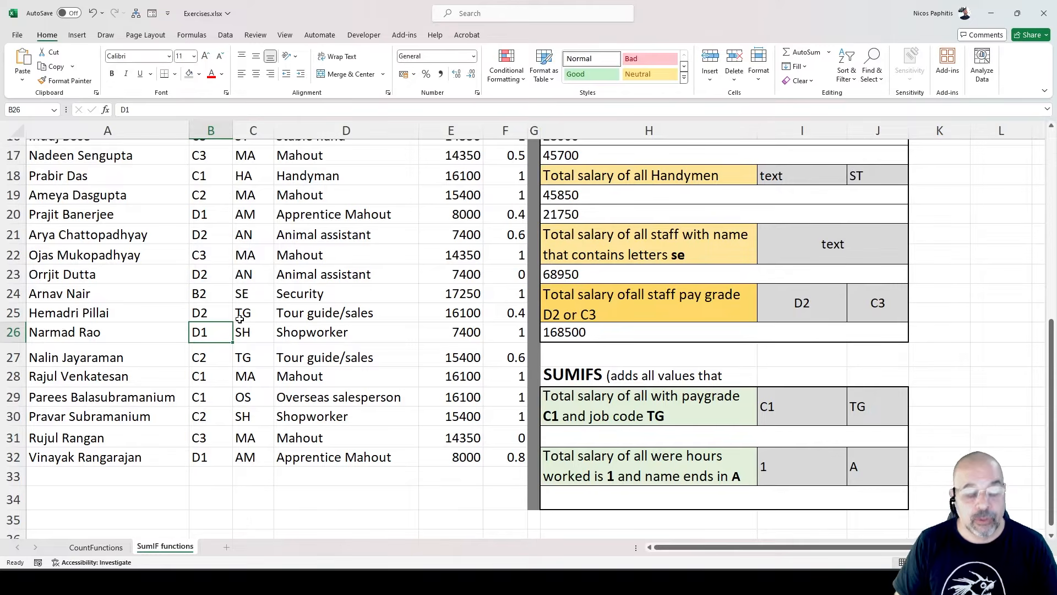
{"action": "key", "text": "ctrl+z"}
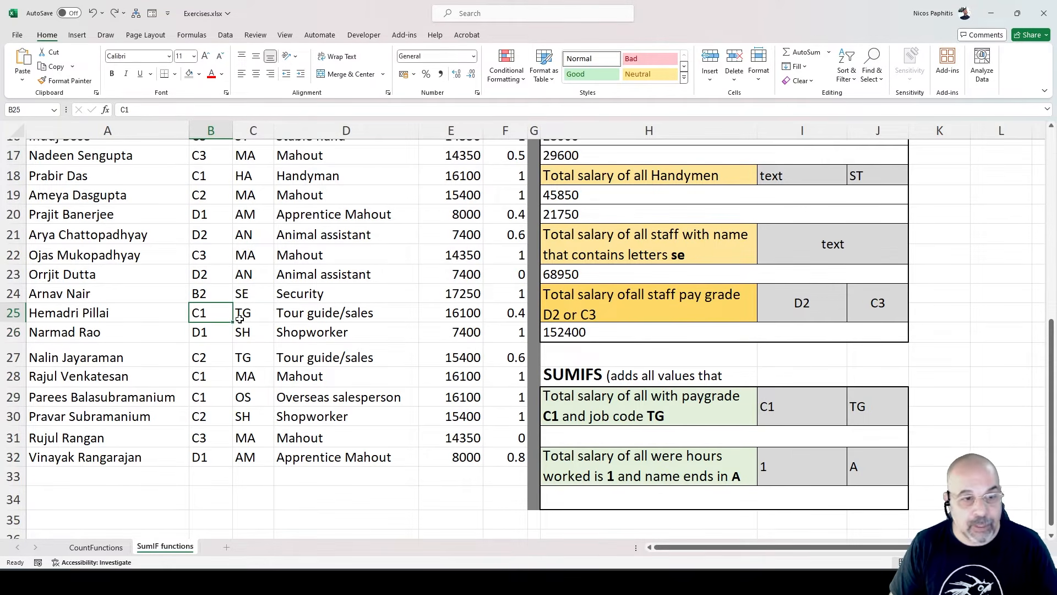
- Test the total in H26 by changing the pay grade criterion in I24 to c2, and restore it to D2
{"action": "left_click", "coordinate": [795, 309]}
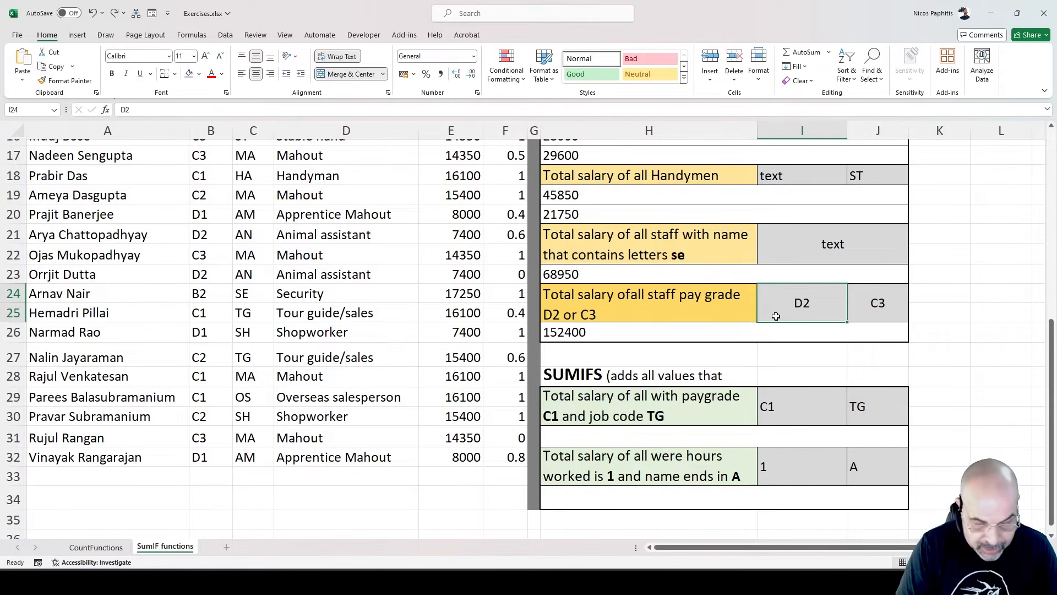
{"action": "type", "text": "c2"}
{"action": "key", "text": "ctrl+Return"}
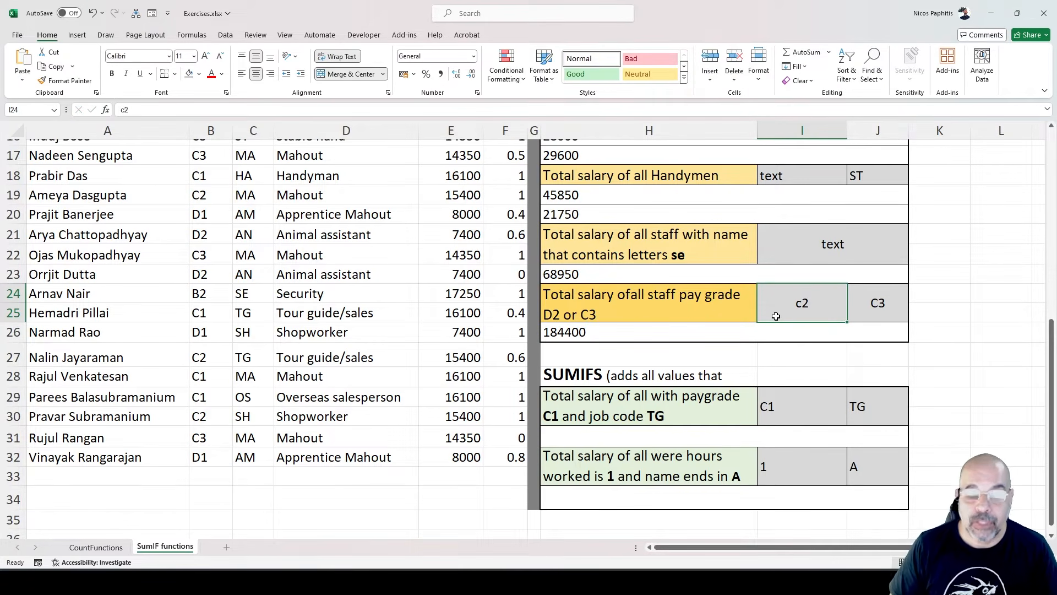
{"action": "type", "text": "D2"}
{"action": "key", "text": "Return"}
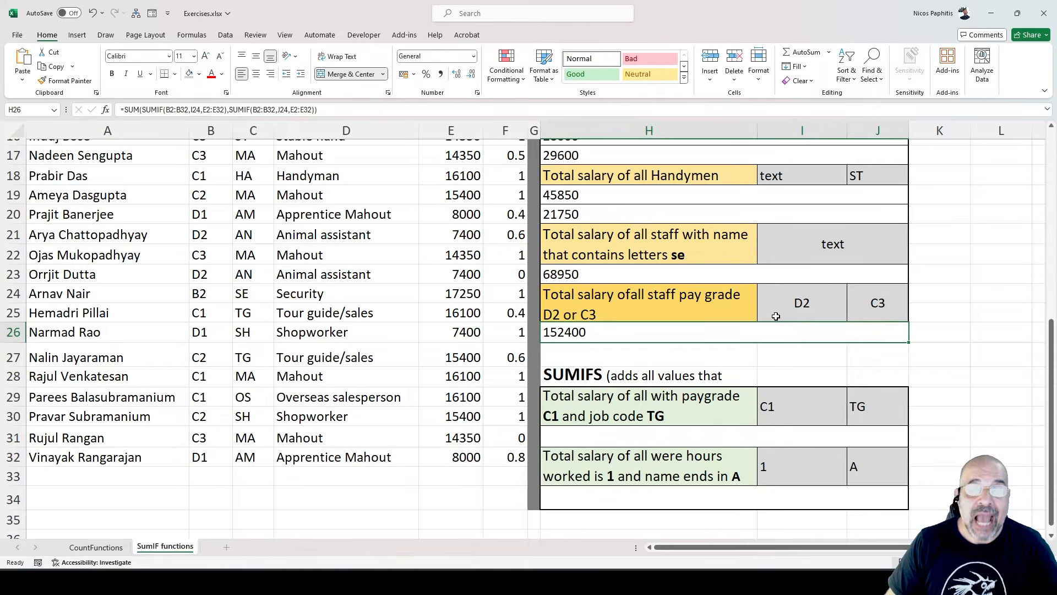
{"action": "scroll", "coordinate": [825, 297], "scroll_direction": "down", "scroll_amount": 1}
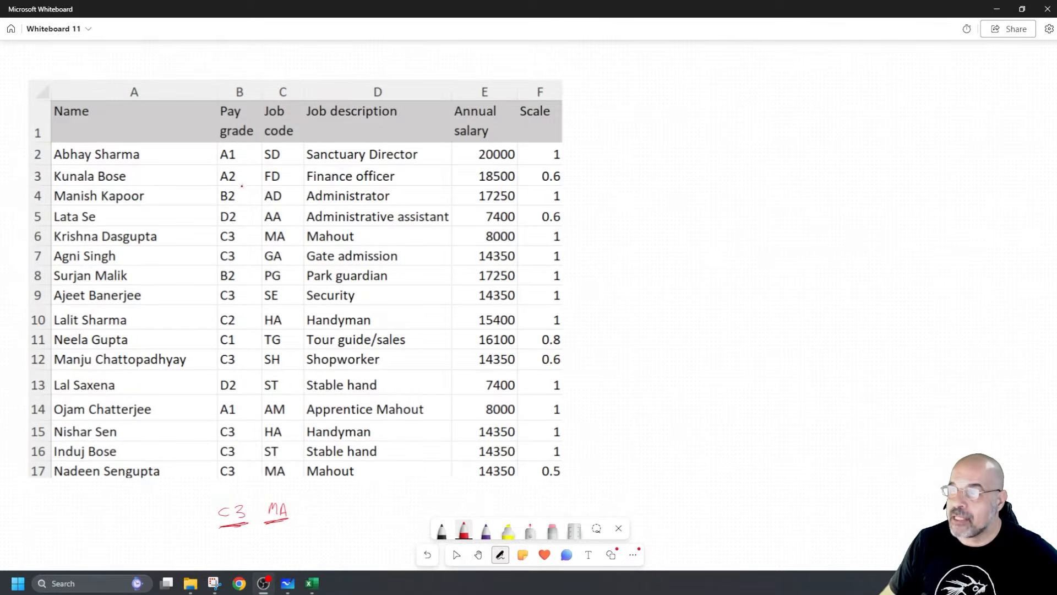
- In Microsoft Whiteboard, reinforce the red underlines beneath the handwritten C3 and MA and draw a bracket joining them
{"action": "mouse_move", "coordinate": [240, 526]}
{"action": "left_mouse_down"}
{"action": "mouse_move", "coordinate": [220, 529]}
{"action": "mouse_move", "coordinate": [247, 525]}
{"action": "left_mouse_up"}
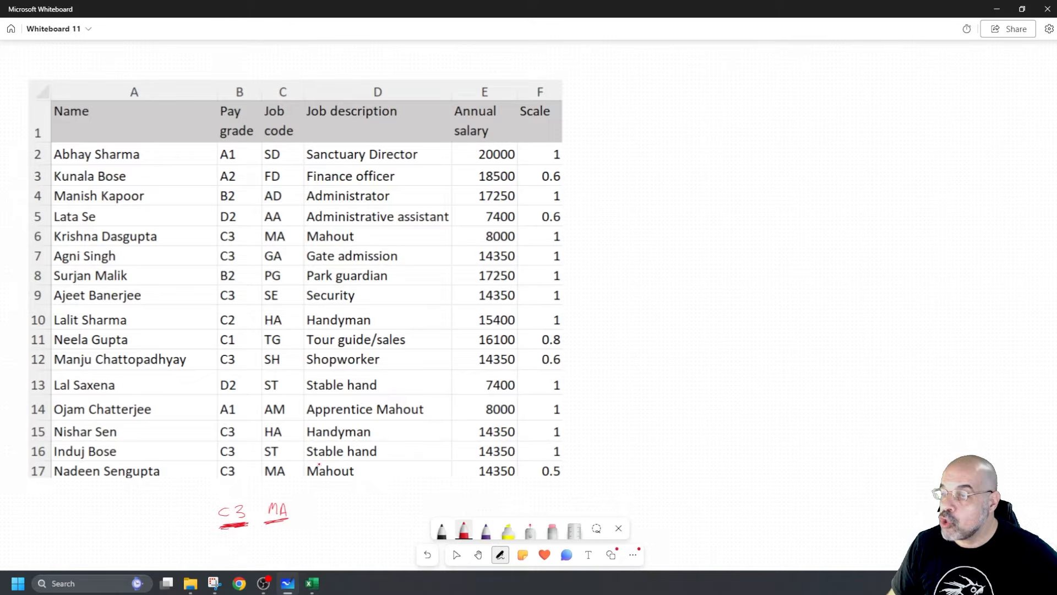
{"action": "left_click_drag", "start_coordinate": [273, 521], "coordinate": [292, 517]}
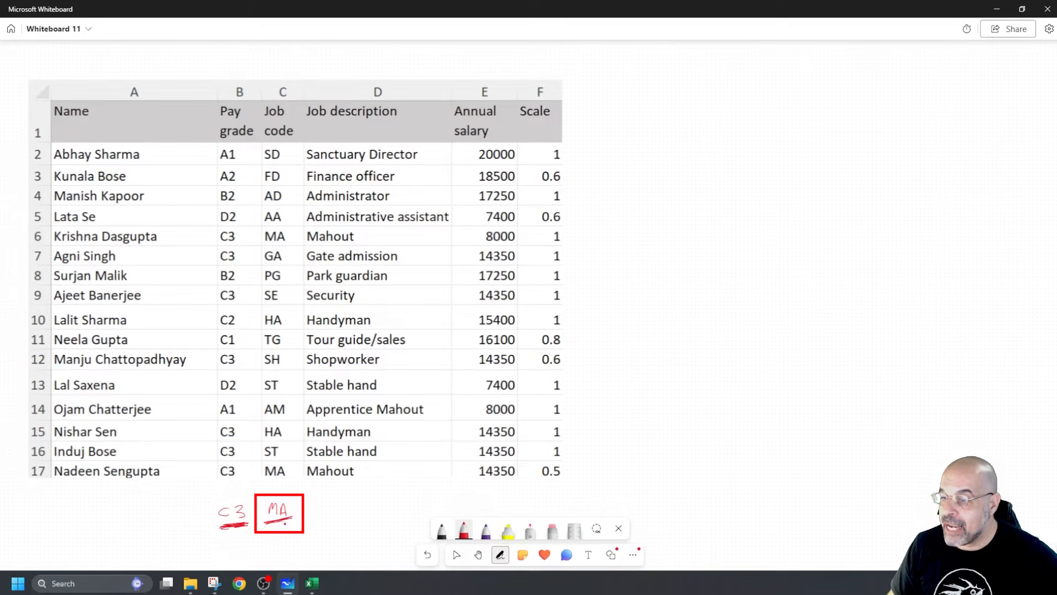
{"action": "mouse_move", "coordinate": [232, 534]}
{"action": "left_mouse_down"}
{"action": "mouse_move", "coordinate": [232, 544]}
{"action": "mouse_move", "coordinate": [264, 542]}
{"action": "mouse_move", "coordinate": [284, 527]}
{"action": "left_mouse_up"}
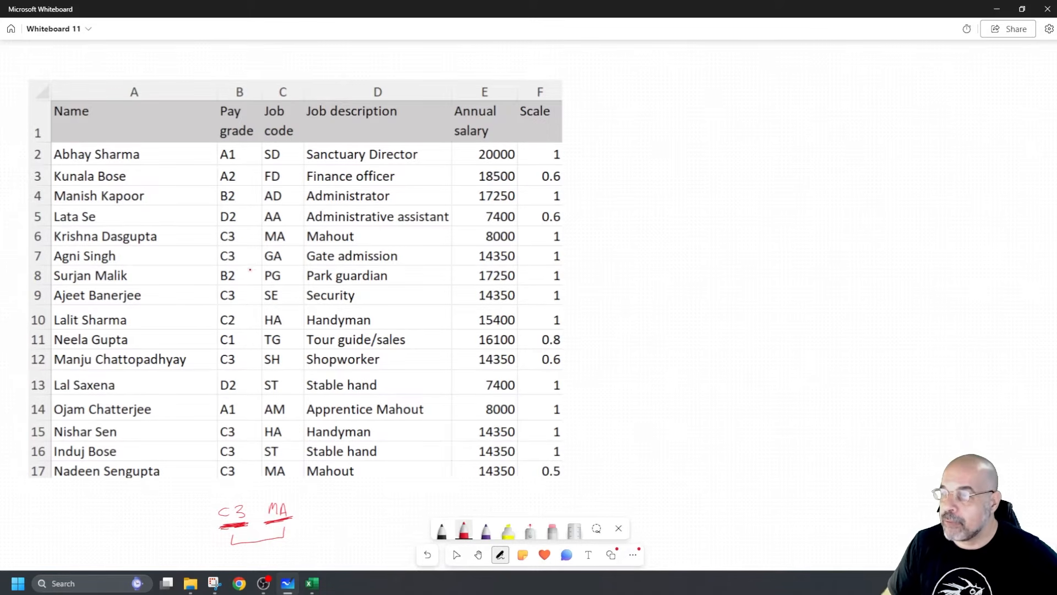
- Outline the matching pay grade C3, job code MA and salary 8000 in row 6 of the table in red
{"action": "left_click_drag", "start_coordinate": [210, 246], "coordinate": [211, 248]}
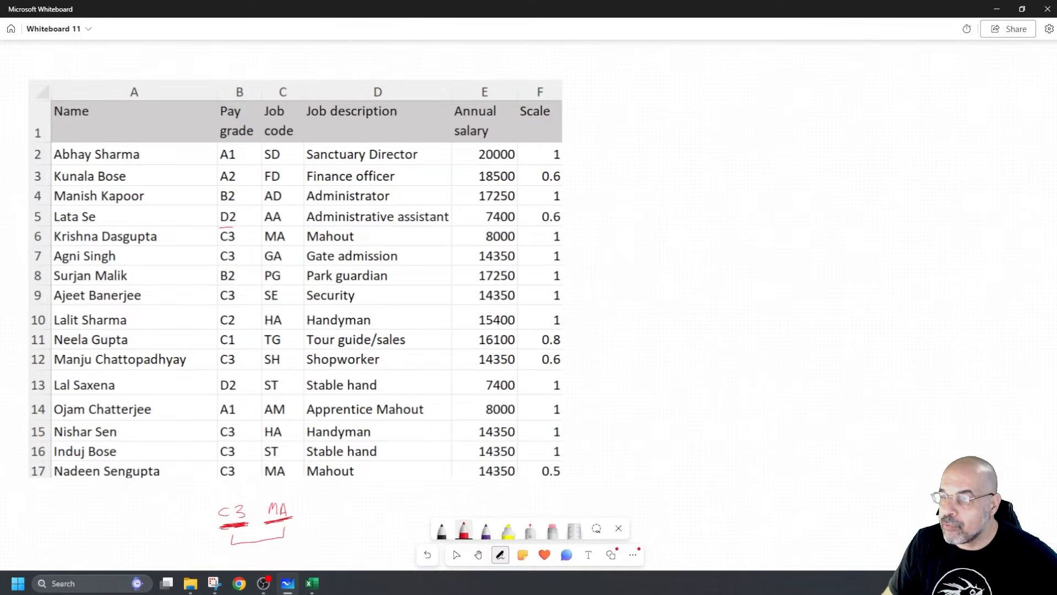
{"action": "mouse_move", "coordinate": [216, 245]}
{"action": "left_mouse_down"}
{"action": "mouse_move", "coordinate": [243, 243]}
{"action": "mouse_move", "coordinate": [223, 227]}
{"action": "left_mouse_up"}
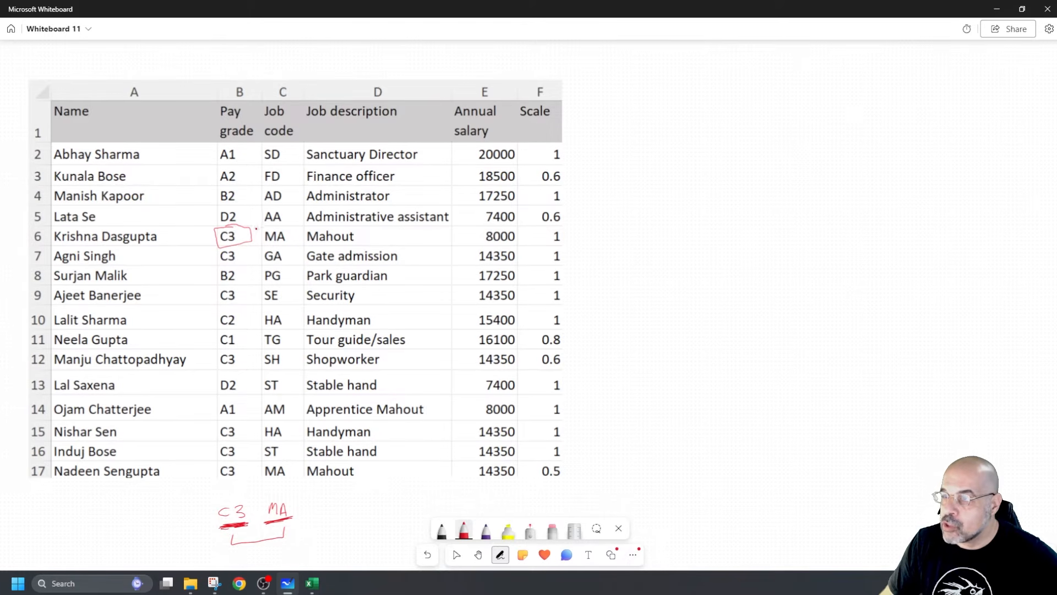
{"action": "mouse_move", "coordinate": [264, 244]}
{"action": "left_mouse_down"}
{"action": "mouse_move", "coordinate": [294, 246]}
{"action": "mouse_move", "coordinate": [278, 223]}
{"action": "mouse_move", "coordinate": [259, 231]}
{"action": "left_mouse_up"}
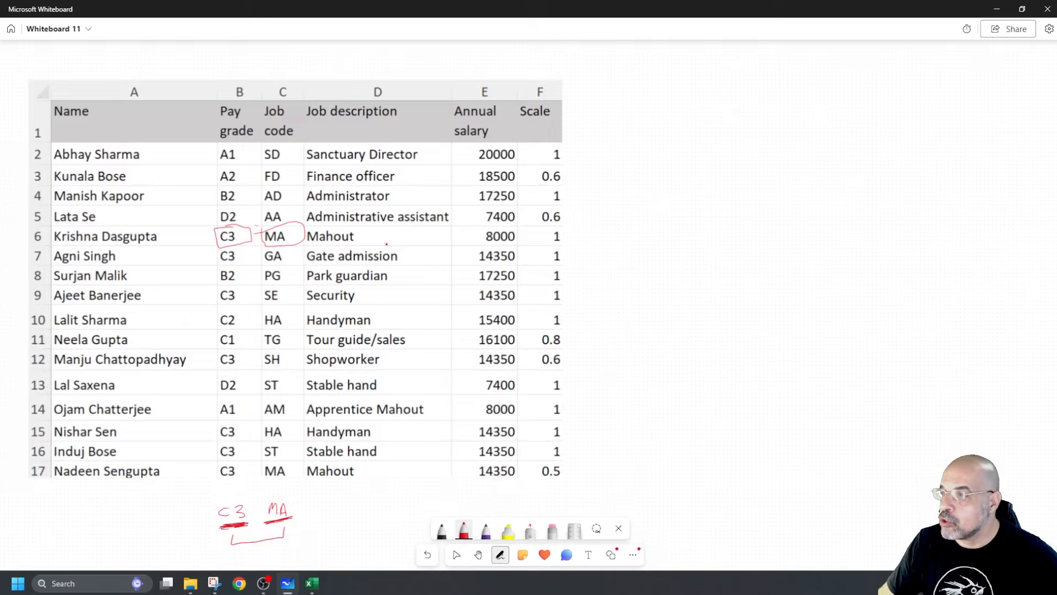
{"action": "mouse_move", "coordinate": [477, 234]}
{"action": "left_mouse_down"}
{"action": "mouse_move", "coordinate": [520, 242]}
{"action": "mouse_move", "coordinate": [498, 225]}
{"action": "mouse_move", "coordinate": [471, 231]}
{"action": "left_mouse_up"}
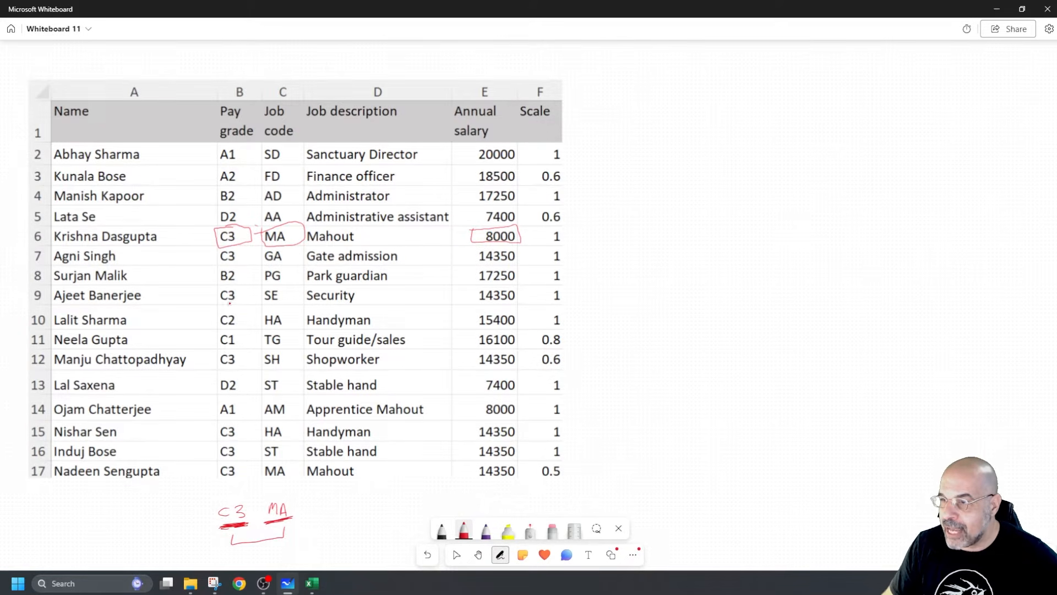
- Mark rows 9 and 12 with small red crosses beside their pay grade and job code as non-matching
{"action": "left_click_drag", "start_coordinate": [249, 293], "coordinate": [249, 299]}
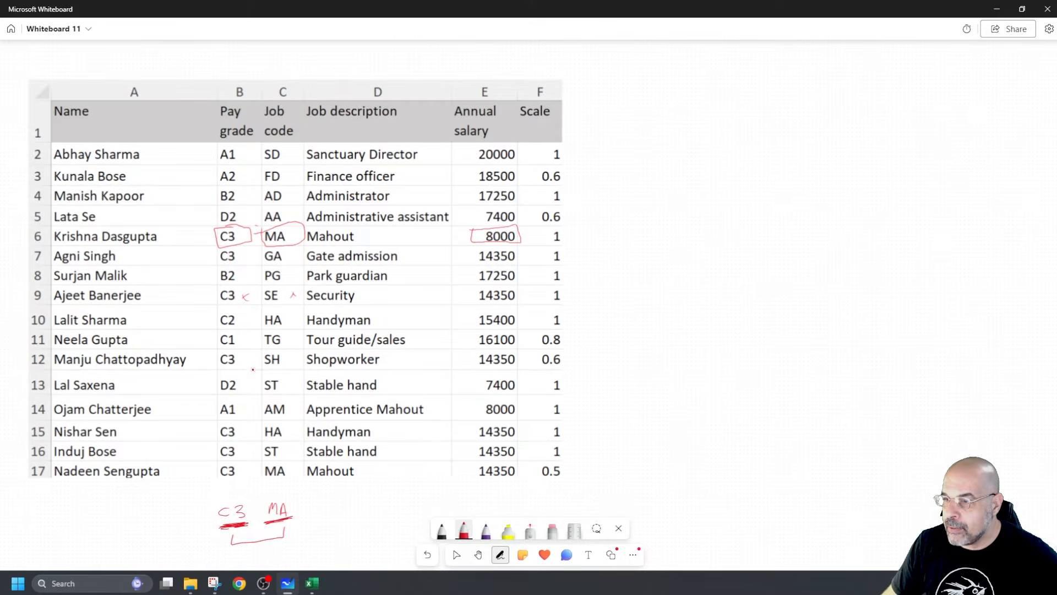
{"action": "left_click_drag", "start_coordinate": [244, 356], "coordinate": [252, 363]}
{"action": "mouse_move", "coordinate": [251, 356]}
{"action": "left_mouse_down"}
{"action": "mouse_move", "coordinate": [244, 364]}
{"action": "mouse_move", "coordinate": [290, 363]}
{"action": "left_mouse_up"}
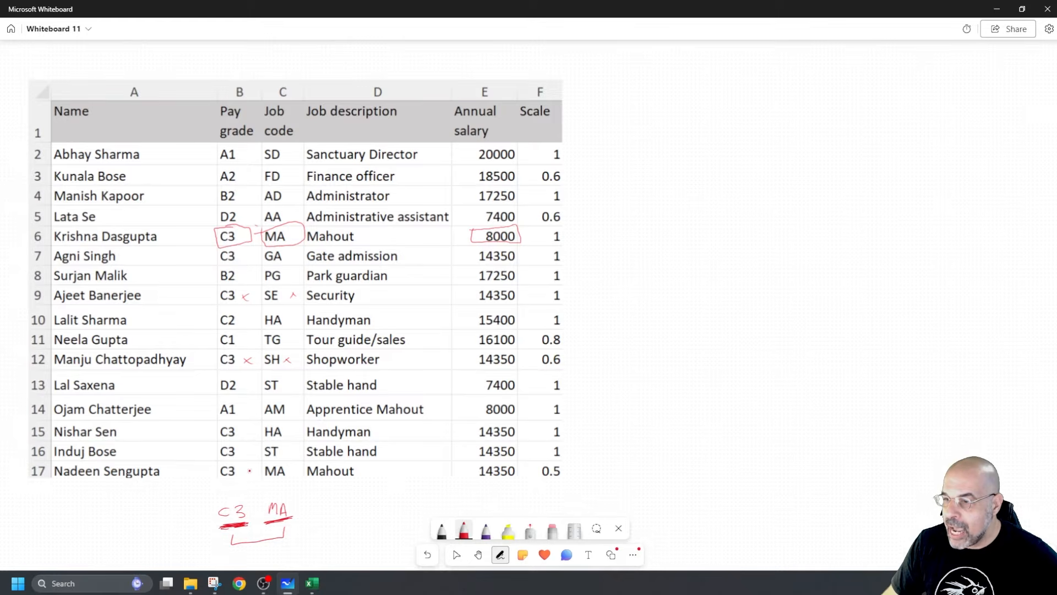
- Box C3, MA and 14350 in row 17, and write the matching salaries 8000 and 14350 beside the table
{"action": "mouse_move", "coordinate": [218, 462]}
{"action": "left_mouse_down"}
{"action": "mouse_move", "coordinate": [237, 477]}
{"action": "mouse_move", "coordinate": [250, 463]}
{"action": "mouse_move", "coordinate": [221, 462]}
{"action": "mouse_move", "coordinate": [288, 477]}
{"action": "mouse_move", "coordinate": [295, 461]}
{"action": "mouse_move", "coordinate": [261, 463]}
{"action": "left_mouse_up"}
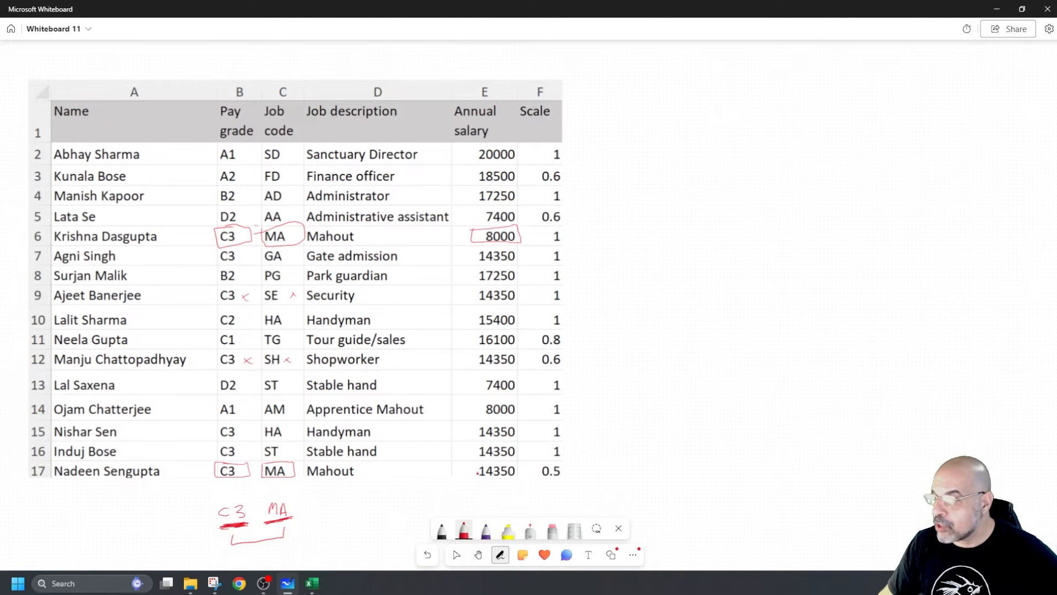
{"action": "mouse_move", "coordinate": [474, 469]}
{"action": "left_mouse_down"}
{"action": "mouse_move", "coordinate": [511, 478]}
{"action": "mouse_move", "coordinate": [522, 458]}
{"action": "mouse_move", "coordinate": [475, 466]}
{"action": "left_mouse_up"}
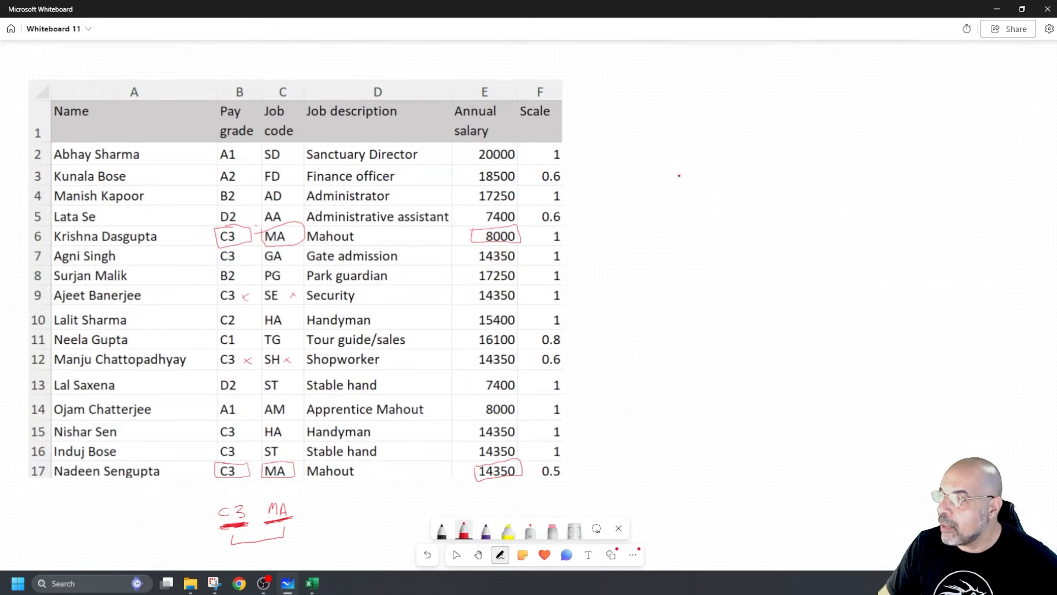
{"action": "left_click_drag", "start_coordinate": [679, 172], "coordinate": [728, 171]}
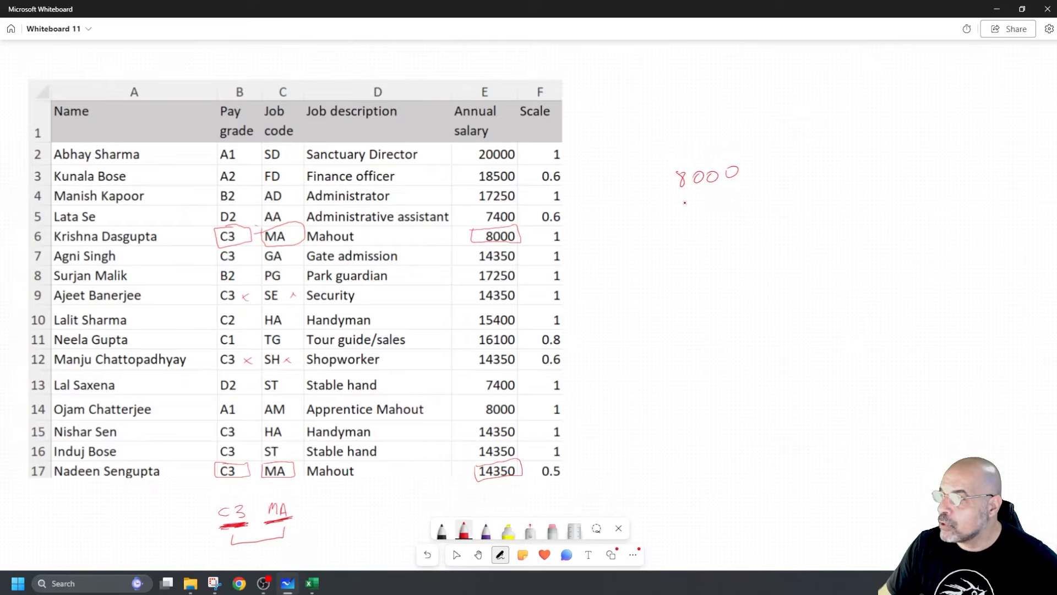
{"action": "mouse_move", "coordinate": [688, 205]}
{"action": "left_mouse_down"}
{"action": "mouse_move", "coordinate": [720, 212]}
{"action": "mouse_move", "coordinate": [743, 199]}
{"action": "left_mouse_up"}
{"action": "left_click", "coordinate": [732, 206]}
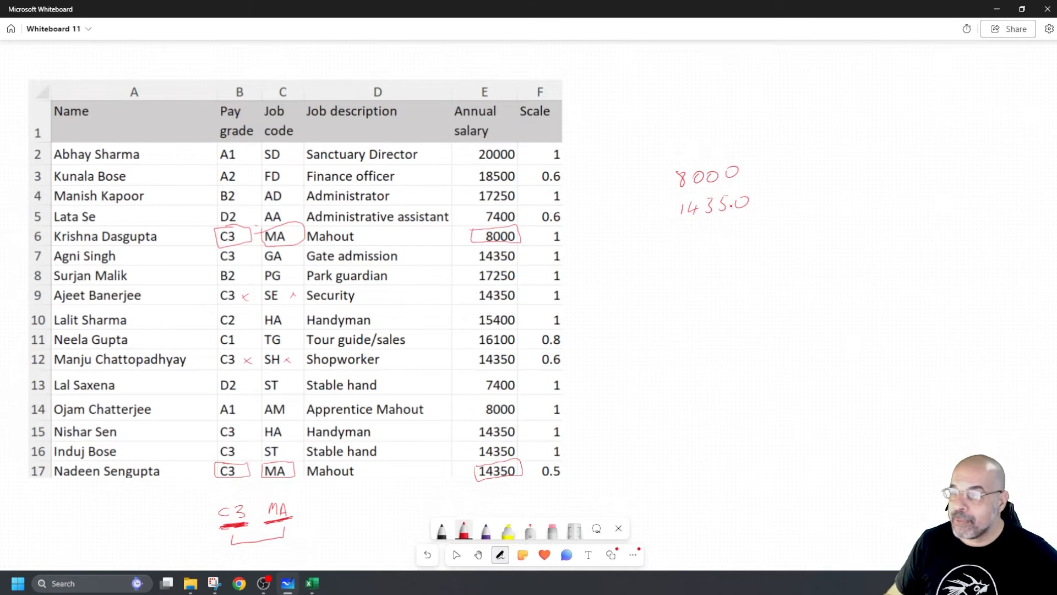
- Draw red arrows pointing at rows 6 and 17, and start annotating the table with the purple pen
{"action": "left_click_drag", "start_coordinate": [20, 234], "coordinate": [33, 239]}
{"action": "left_click_drag", "start_coordinate": [16, 470], "coordinate": [25, 468]}
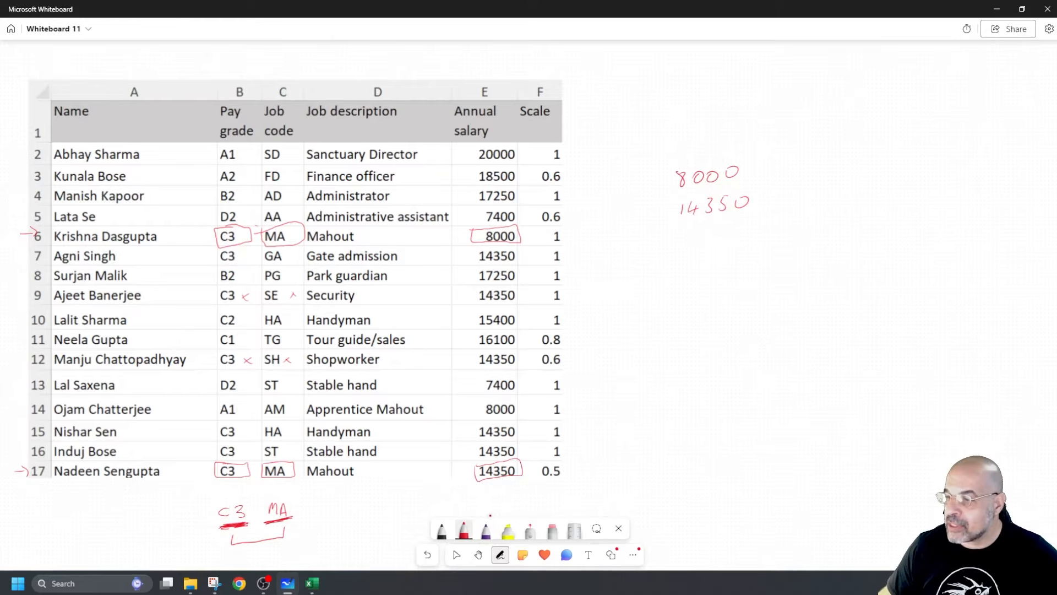
{"action": "left_click", "coordinate": [487, 530]}
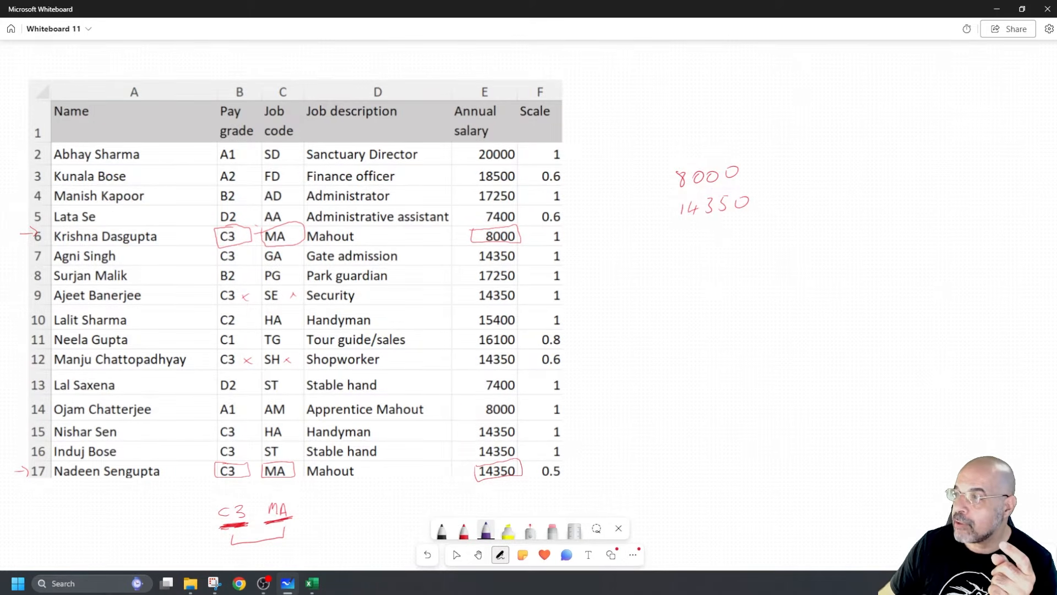
{"action": "mouse_move", "coordinate": [452, 186]}
{"action": "left_mouse_down"}
{"action": "mouse_move", "coordinate": [443, 488]}
{"action": "mouse_move", "coordinate": [494, 490]}
{"action": "mouse_move", "coordinate": [520, 483]}
{"action": "mouse_move", "coordinate": [530, 455]}
{"action": "mouse_move", "coordinate": [518, 147]}
{"action": "mouse_move", "coordinate": [488, 134]}
{"action": "mouse_move", "coordinate": [443, 141]}
{"action": "mouse_move", "coordinate": [449, 189]}
{"action": "left_mouse_up"}
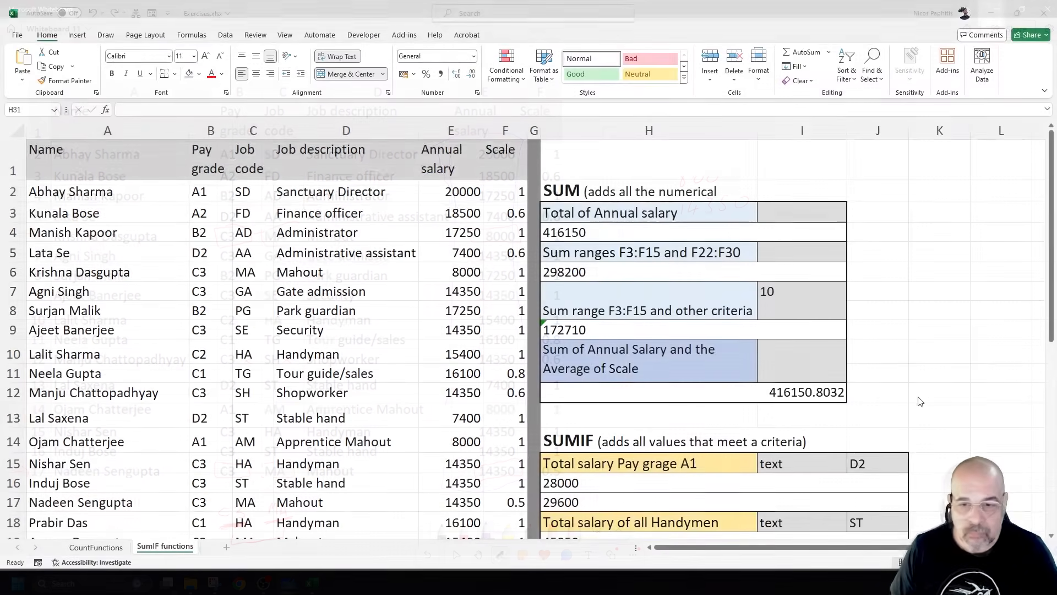
- Switch to Excel and start a SUMIFS formula in H31 with the annual salaries E2:E32 as the sum range
{"action": "scroll", "coordinate": [655, 417], "scroll_direction": "down", "scroll_amount": 5}
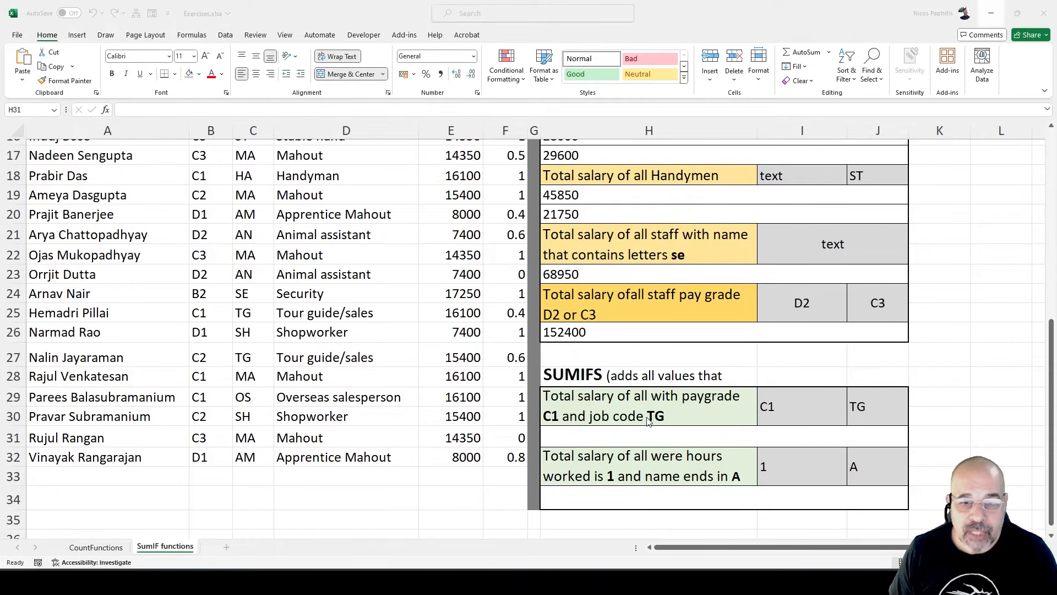
{"action": "left_click", "coordinate": [612, 435]}
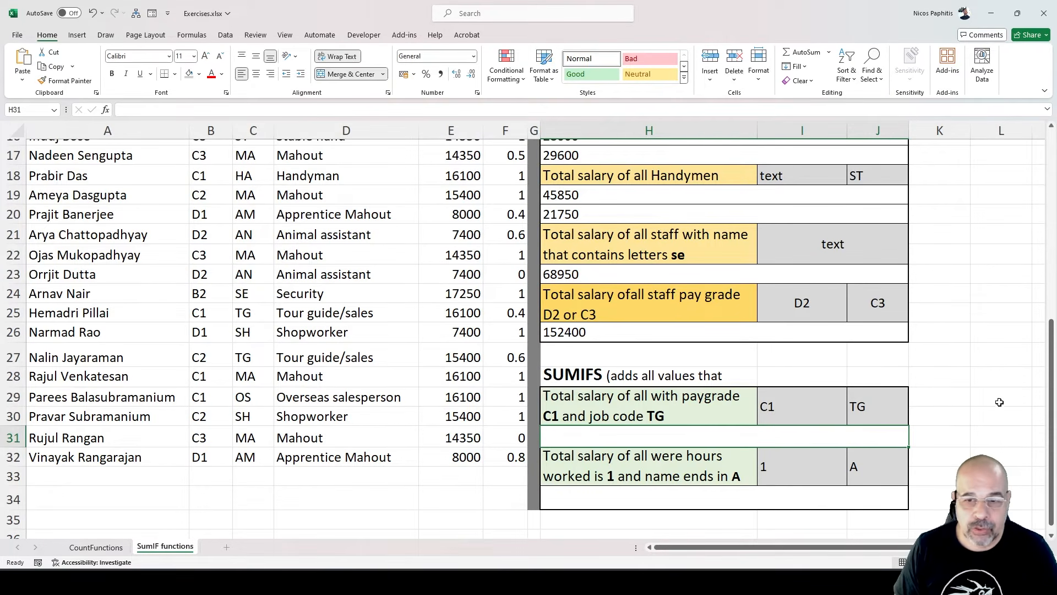
{"action": "type", "text": "=sumifs"}
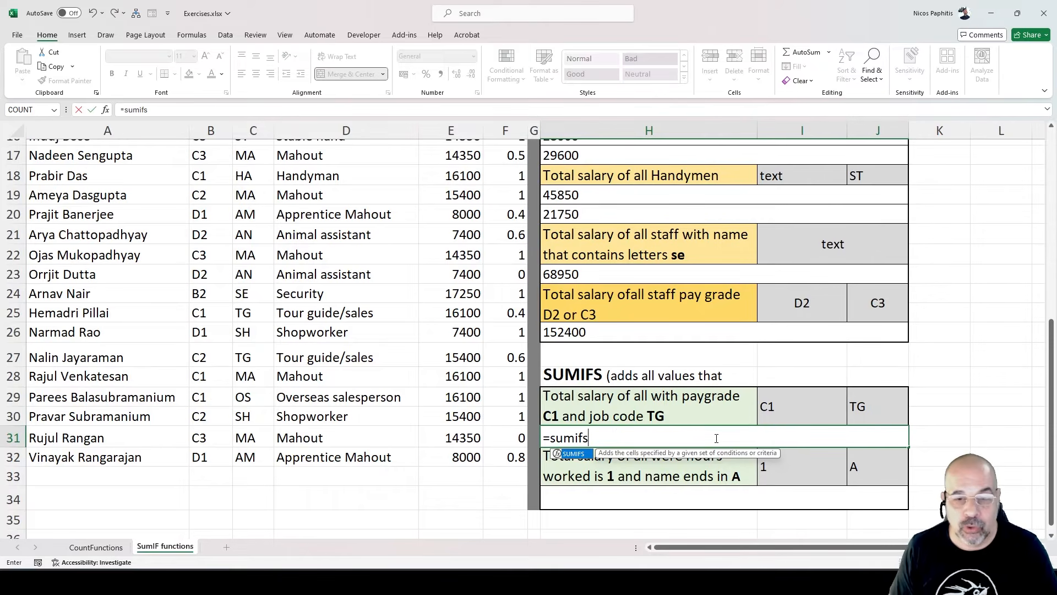
{"action": "type", "text": "("}
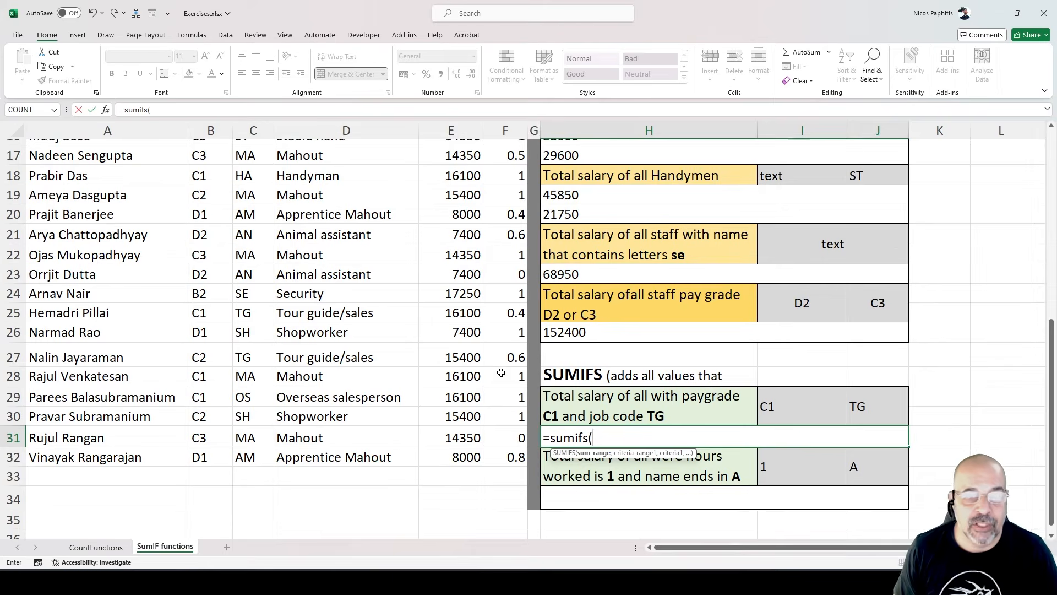
{"action": "scroll", "coordinate": [483, 365], "scroll_direction": "up", "scroll_amount": 5}
{"action": "left_click_drag", "start_coordinate": [465, 194], "coordinate": [450, 448]}
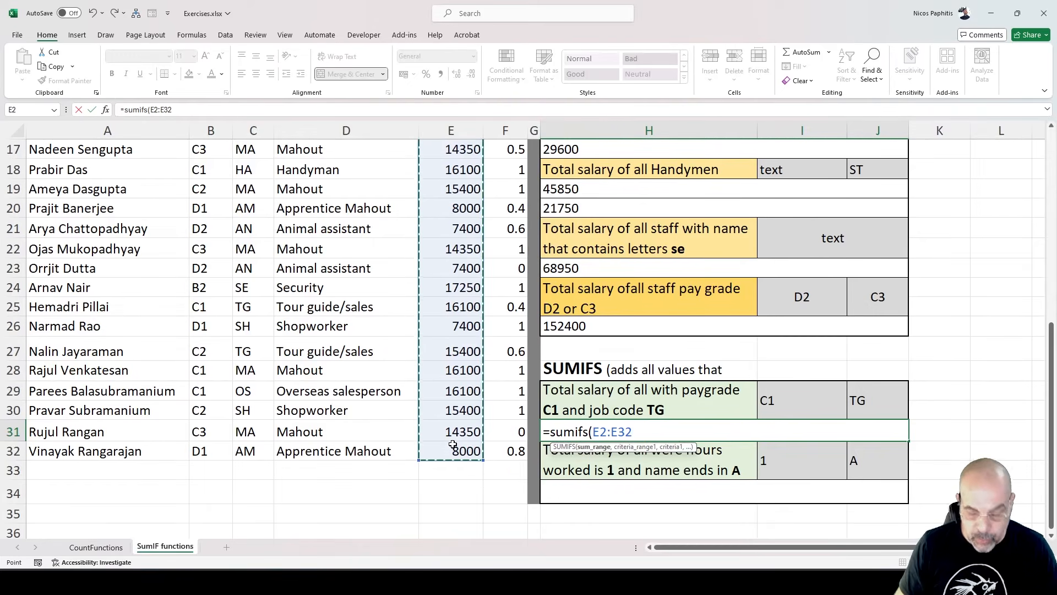
{"action": "type", "text": ","}
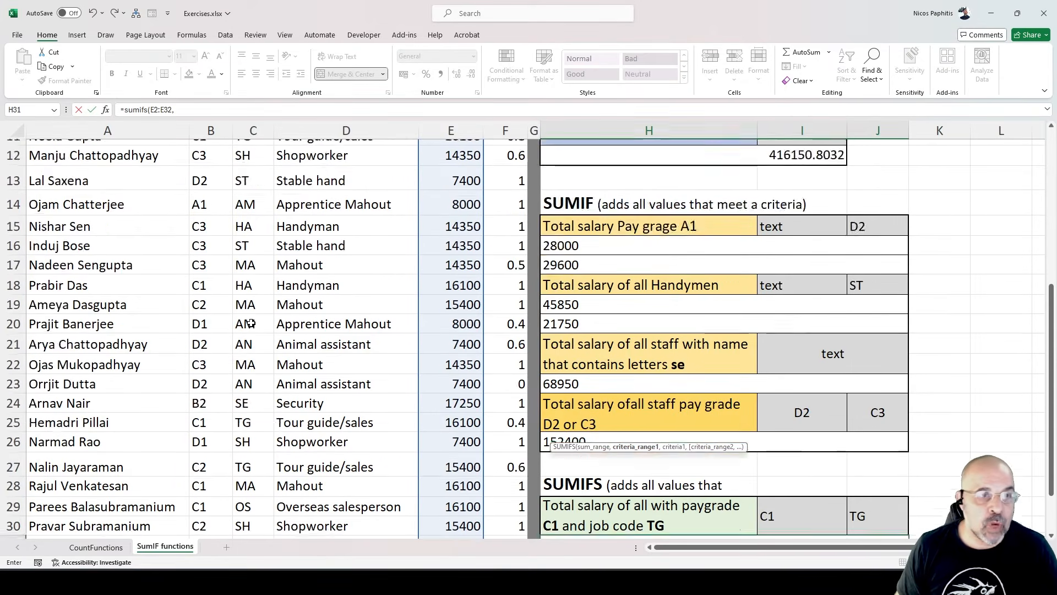
- Add the pay grades B2:B32 as the first criteria range of the SUMIFS formula in H31
{"action": "scroll", "coordinate": [329, 352], "scroll_direction": "up", "scroll_amount": 6}
{"action": "left_click_drag", "start_coordinate": [217, 192], "coordinate": [192, 490]}
{"action": "type", "text": ","}
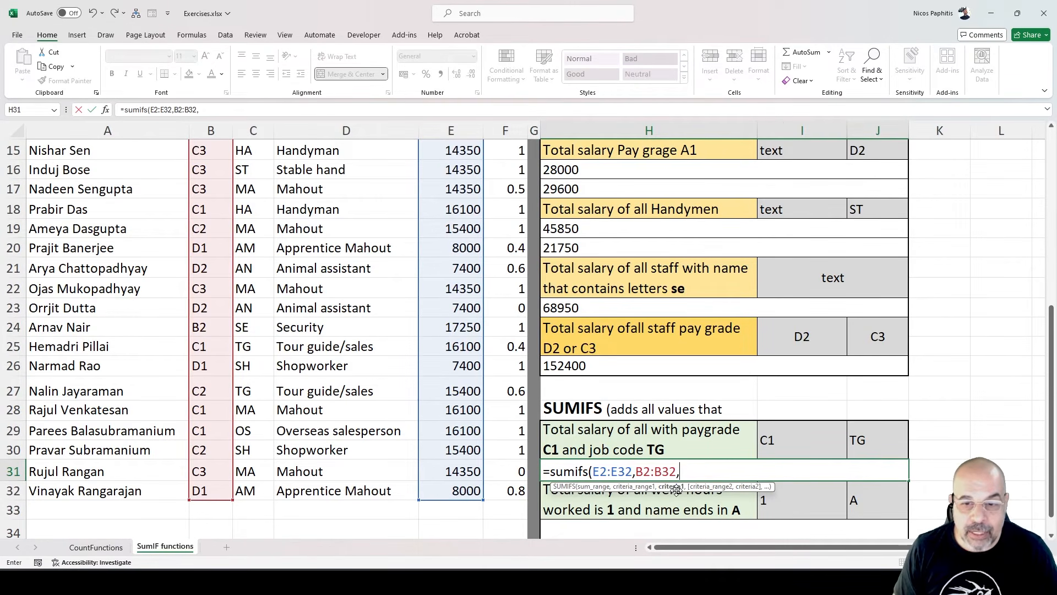
- Check the selected pay grade range, and reference the C1 cell, I29, as the first criterion, leaving the SUMIFS open for more arguments
{"action": "scroll", "coordinate": [222, 230], "scroll_direction": "up", "scroll_amount": 3}
{"action": "scroll", "coordinate": [222, 231], "scroll_direction": "up", "scroll_amount": 2}
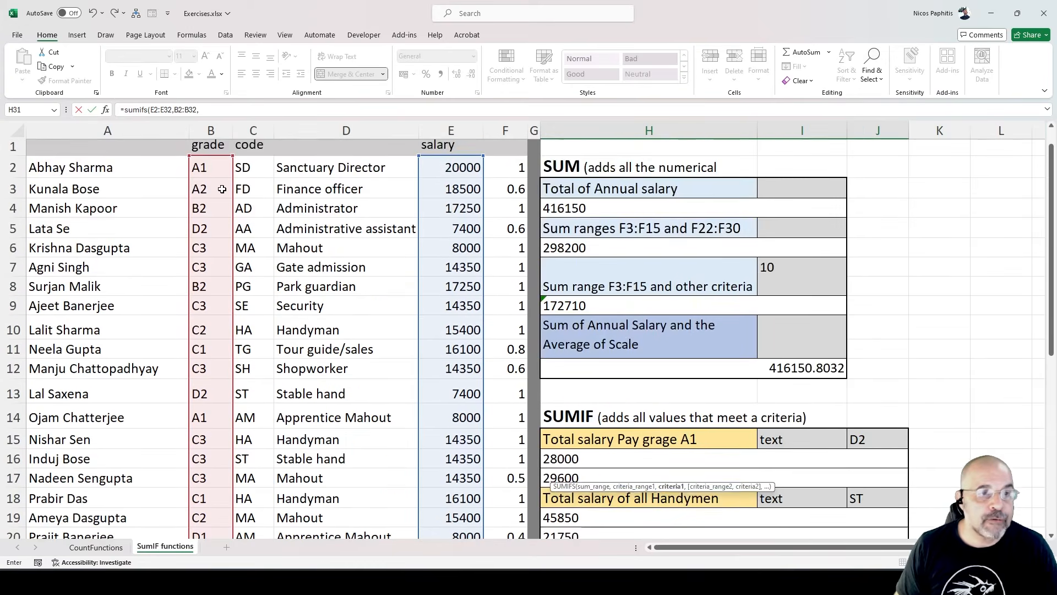
{"action": "scroll", "coordinate": [222, 180], "scroll_direction": "down", "scroll_amount": 5}
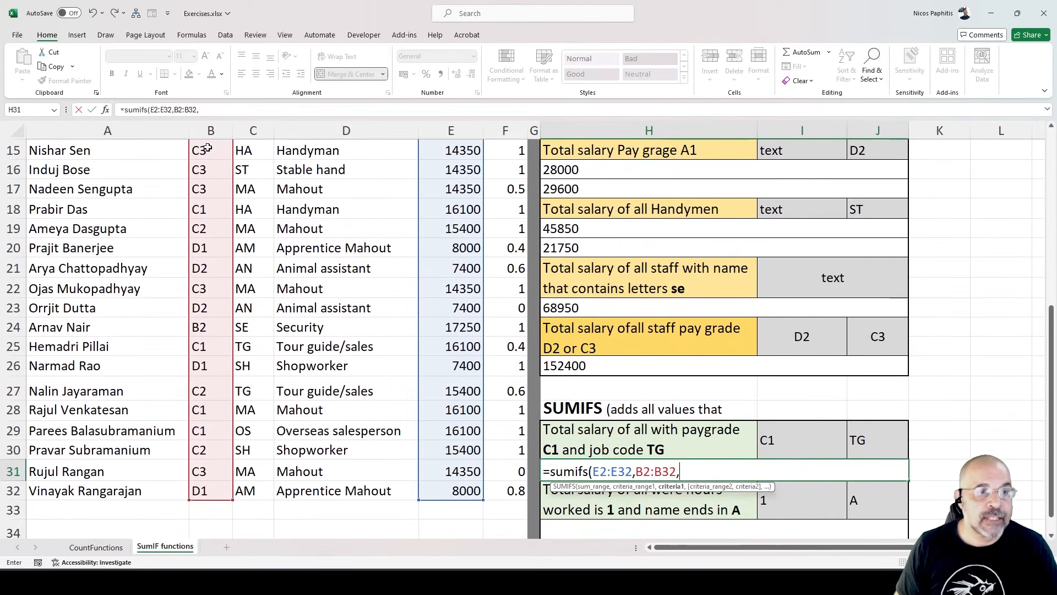
{"action": "scroll", "coordinate": [187, 325], "scroll_direction": "up", "scroll_amount": 5}
{"action": "scroll", "coordinate": [187, 325], "scroll_direction": "down", "scroll_amount": 5}
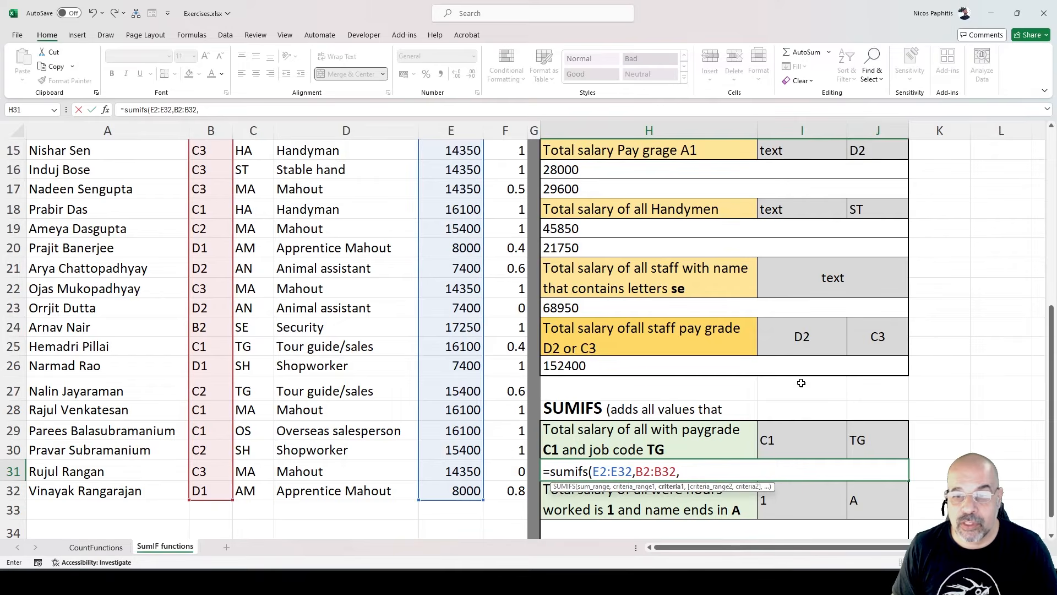
{"action": "left_click", "coordinate": [788, 434]}
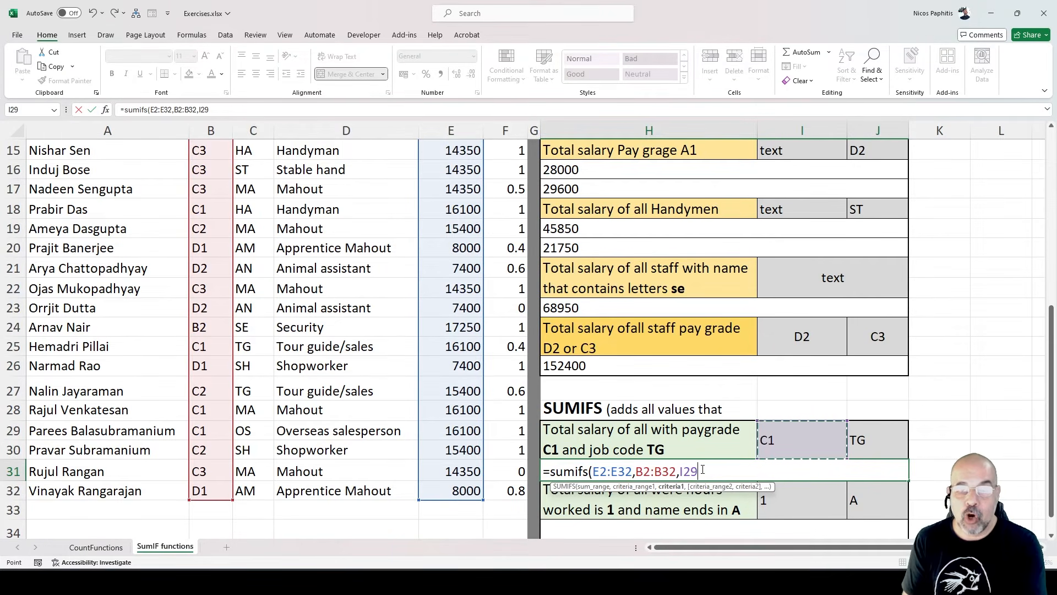
{"action": "type", "text": ")"}
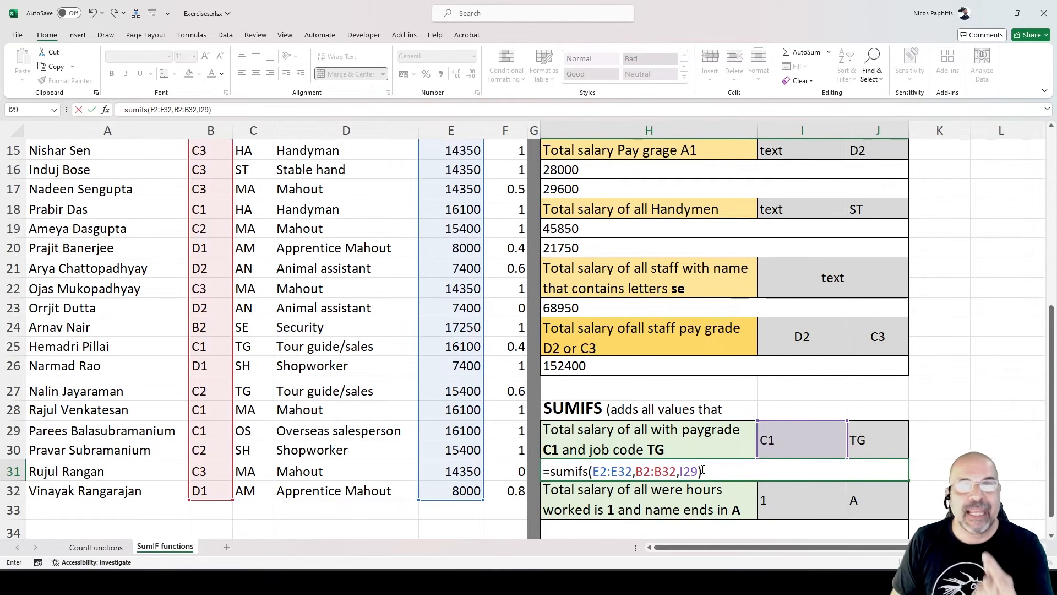
{"action": "key", "text": "BackSpace"}
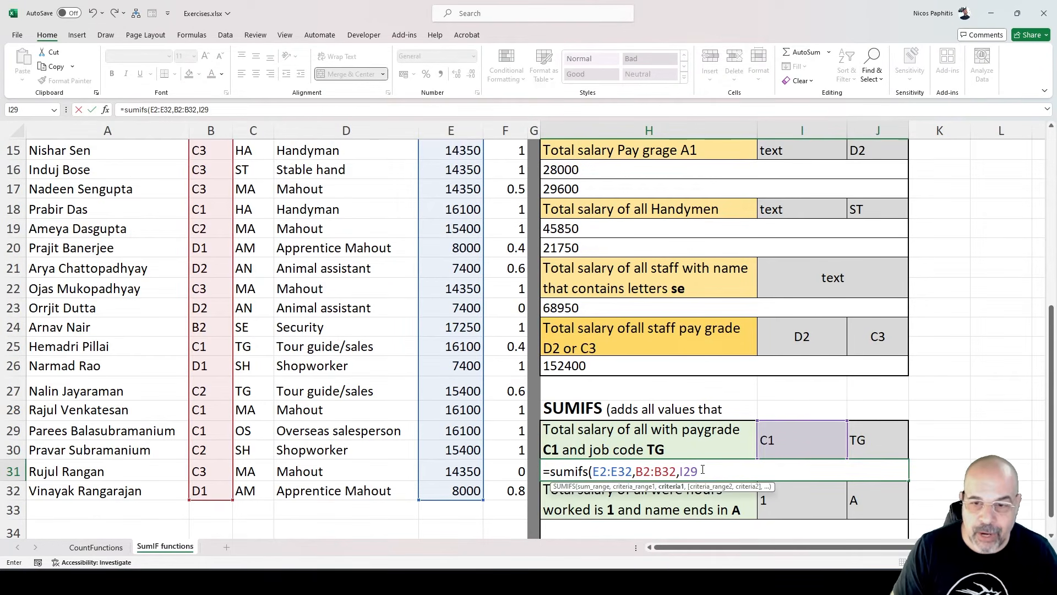
- Add the job codes C2:C32 as the second criteria range of the SUMIFS formula in H31
{"action": "type", "text": ","}
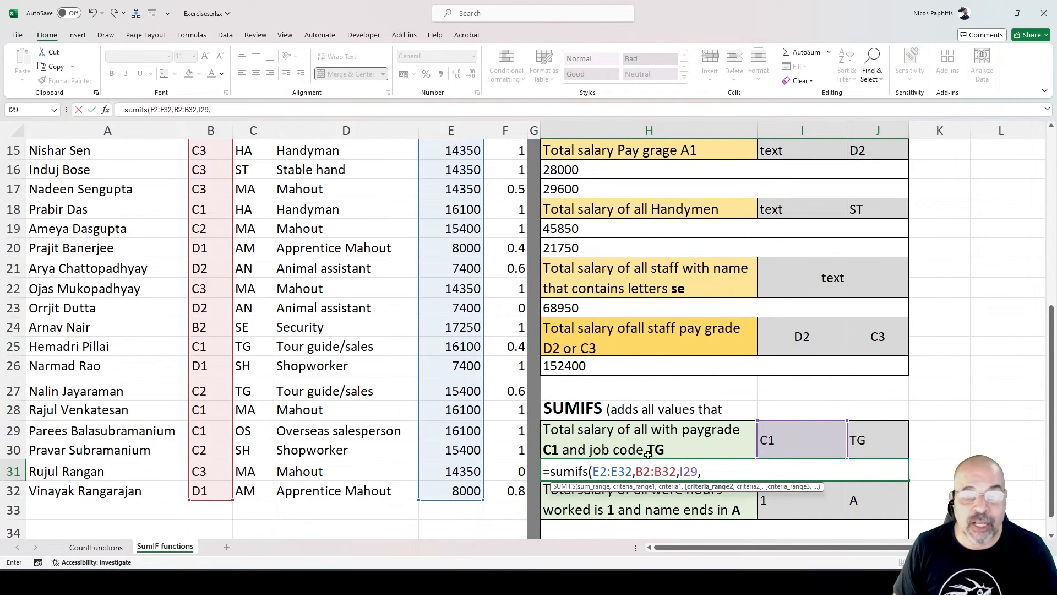
{"action": "scroll", "coordinate": [291, 317], "scroll_direction": "up", "scroll_amount": 5}
{"action": "left_click_drag", "start_coordinate": [253, 193], "coordinate": [235, 493]}
{"action": "type", "text": ","}
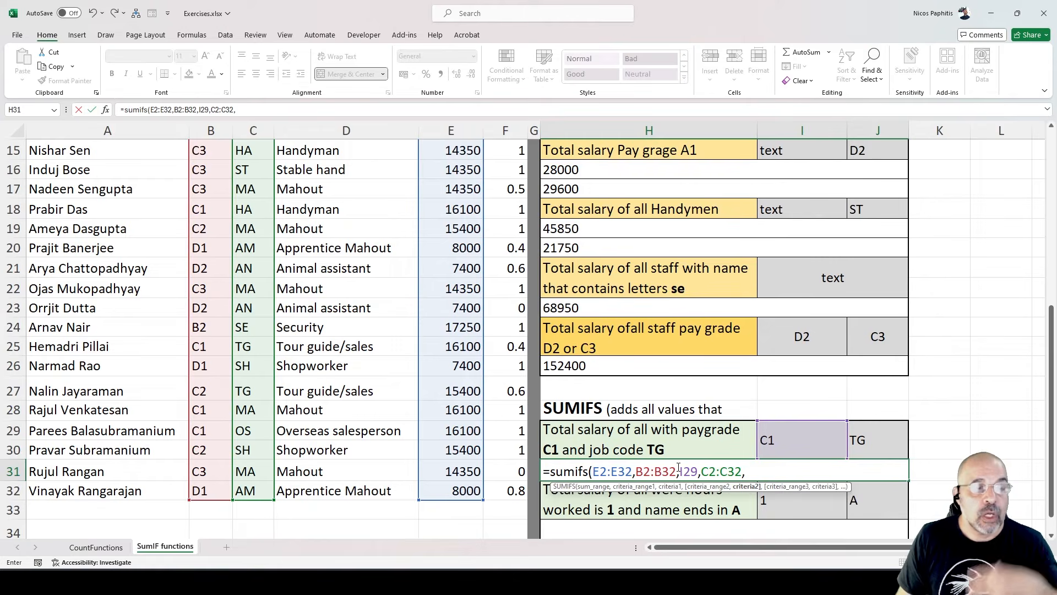
- Reference the TG cell, J29, as the second criterion and close the SUMIFS formula in H31
{"action": "left_click", "coordinate": [875, 441]}
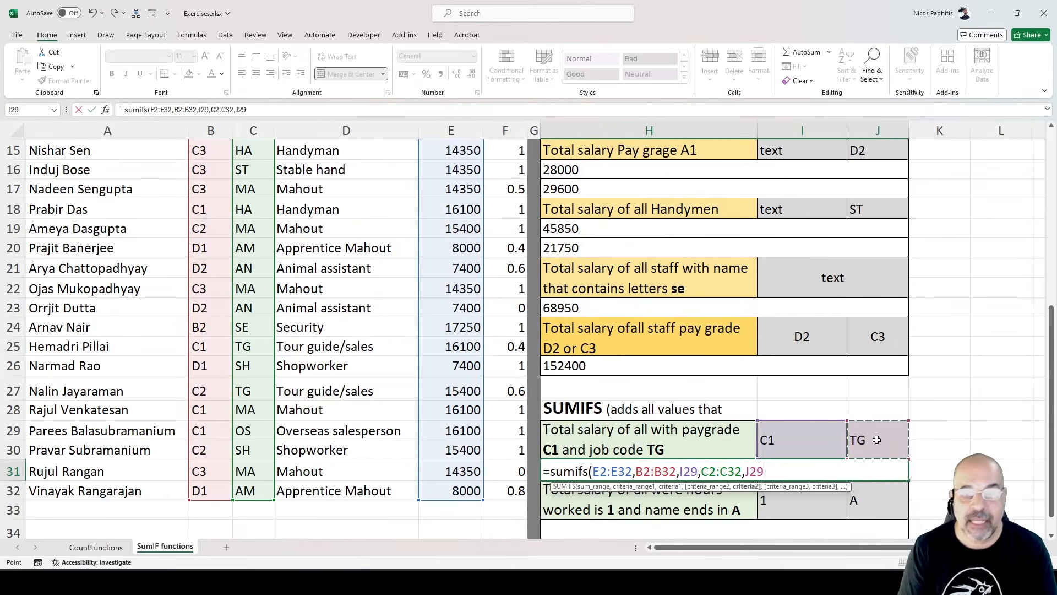
{"action": "key", "text": "BackSpace"}
{"action": "key", "text": "BackSpace"}
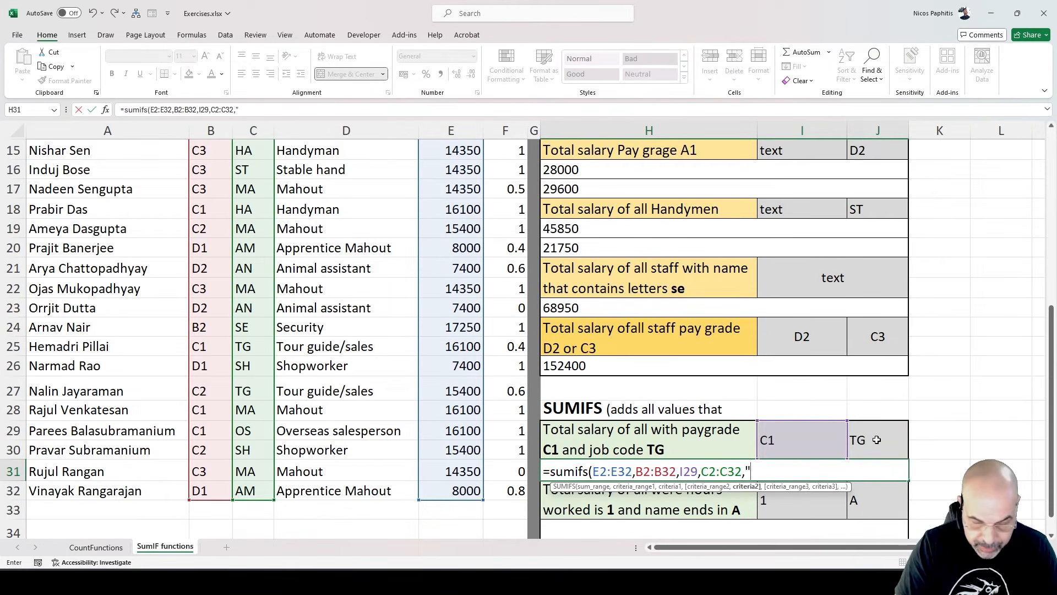
{"action": "type", "text": "TG\""}
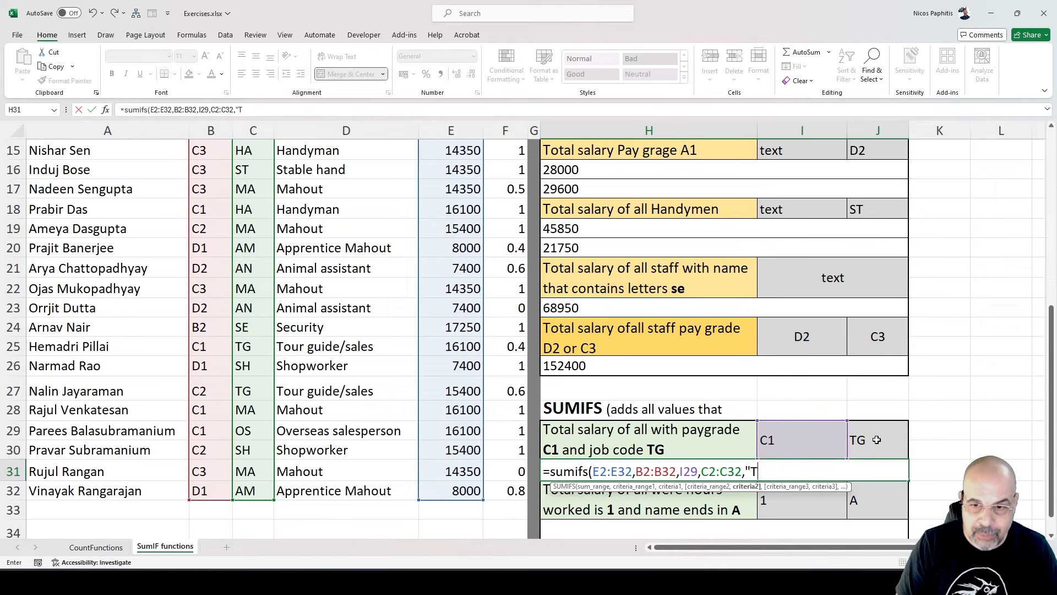
{"action": "left_click", "coordinate": [877, 440]}
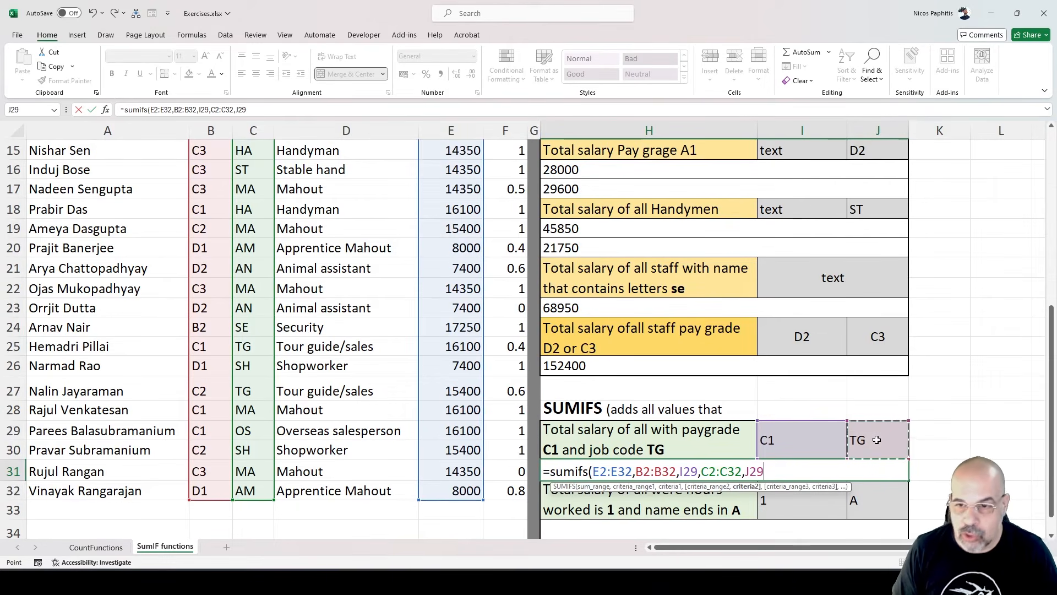
{"action": "type", "text": ")"}
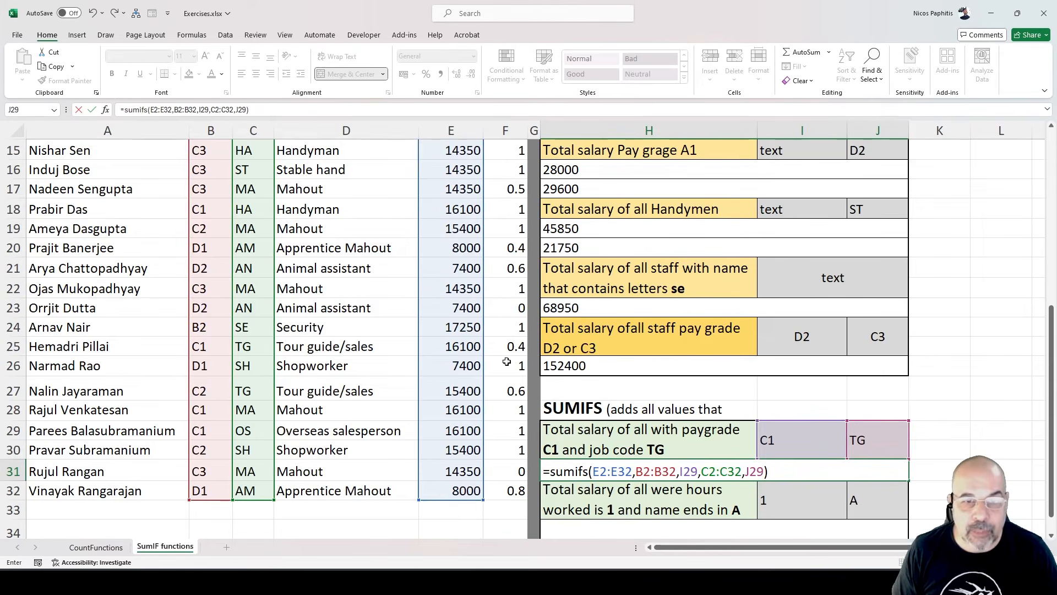
- Check the SUMIFS ranges against the pay grade, job code and salary columns, and enter the formula in H31
{"action": "scroll", "coordinate": [507, 361], "scroll_direction": "up", "scroll_amount": 5}
{"action": "scroll", "coordinate": [416, 407], "scroll_direction": "down", "scroll_amount": 5}
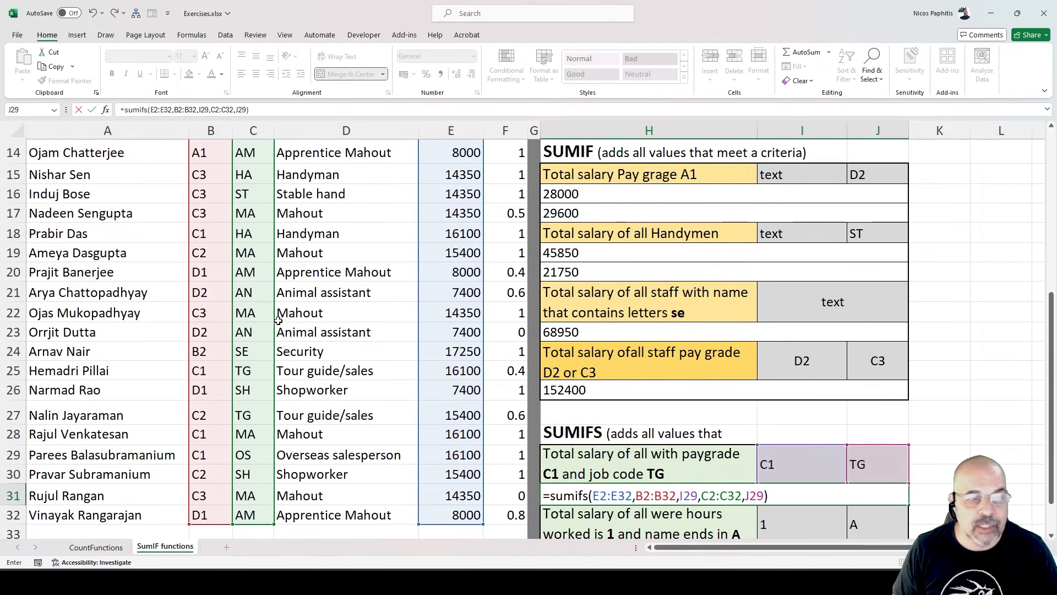
{"action": "scroll", "coordinate": [279, 314], "scroll_direction": "up", "scroll_amount": 5}
{"action": "scroll", "coordinate": [188, 391], "scroll_direction": "down", "scroll_amount": 5}
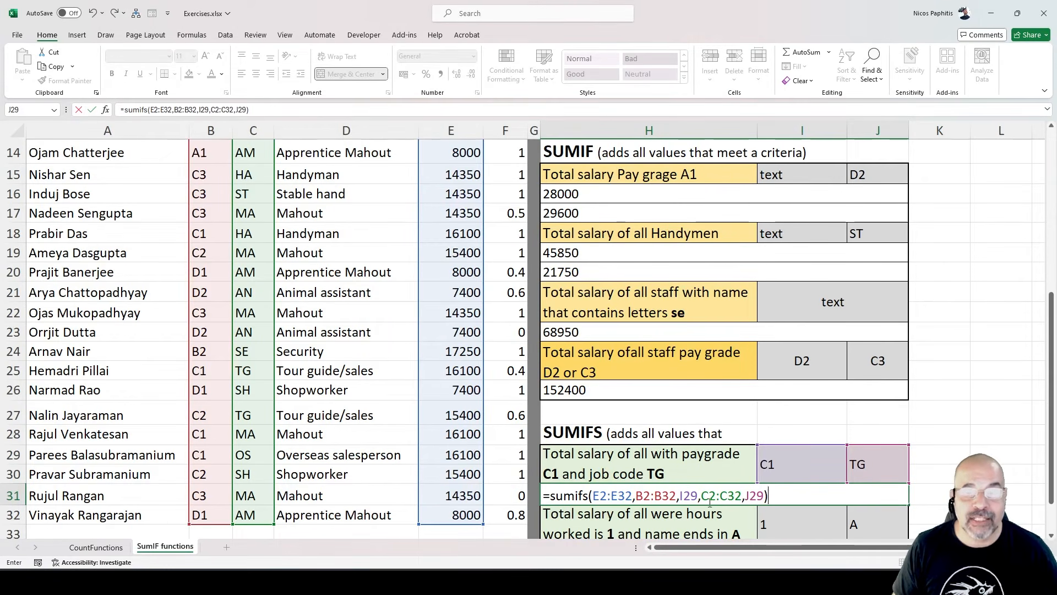
{"action": "scroll", "coordinate": [251, 253], "scroll_direction": "up", "scroll_amount": 5}
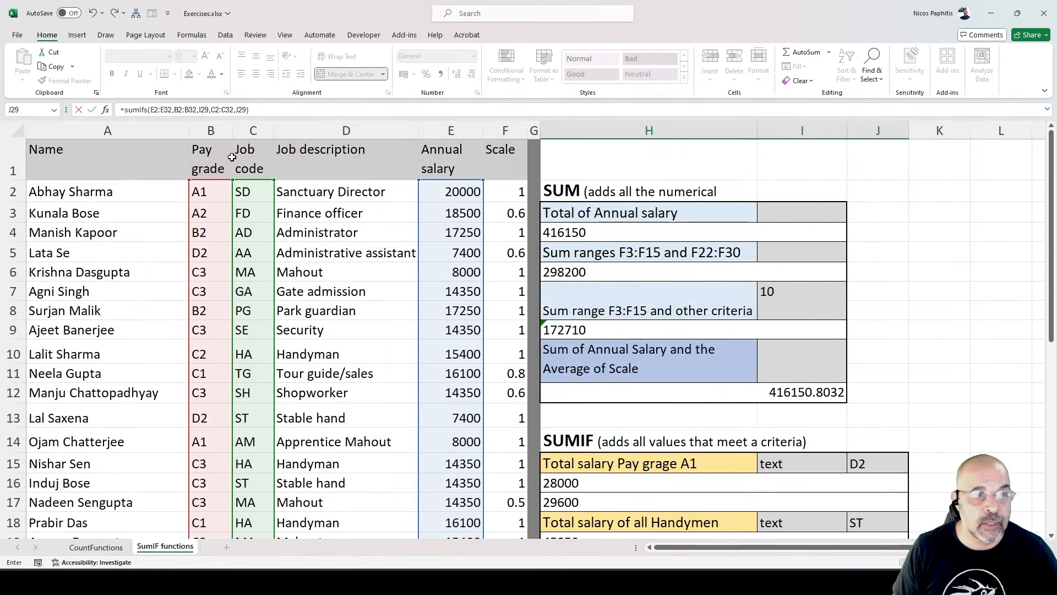
{"action": "scroll", "coordinate": [248, 312], "scroll_direction": "down", "scroll_amount": 5}
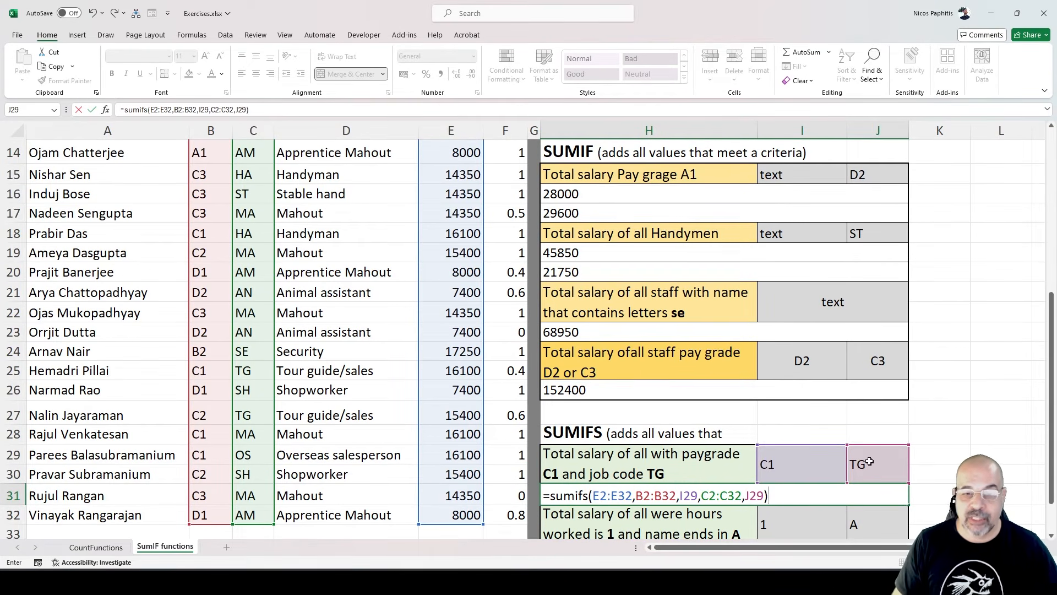
{"action": "key", "text": "Return"}
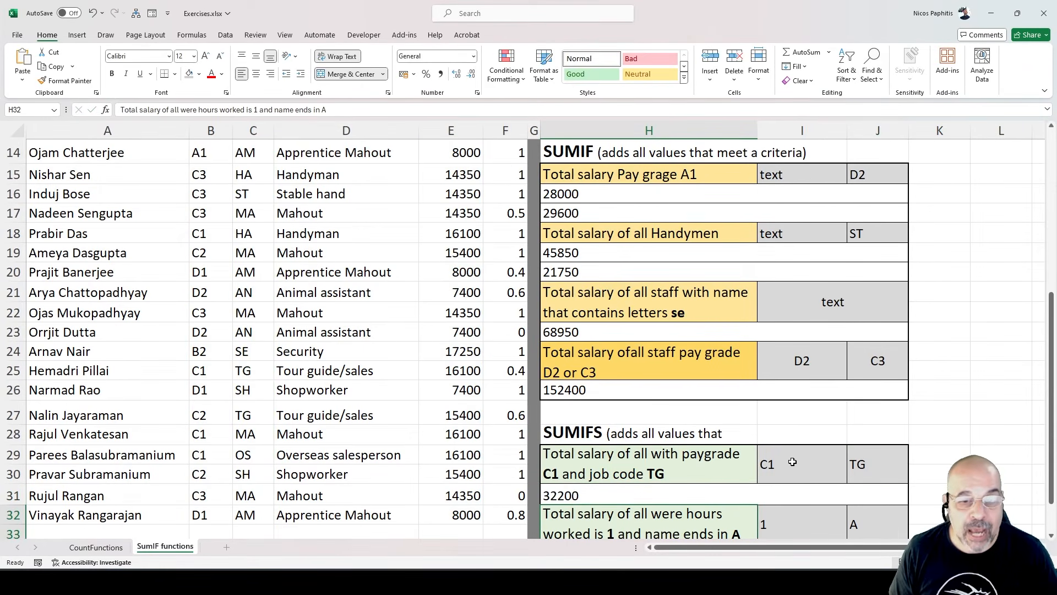
- Test the H31 total by changing the job code in C18 to TG, and undo that change
{"action": "left_click", "coordinate": [654, 488]}
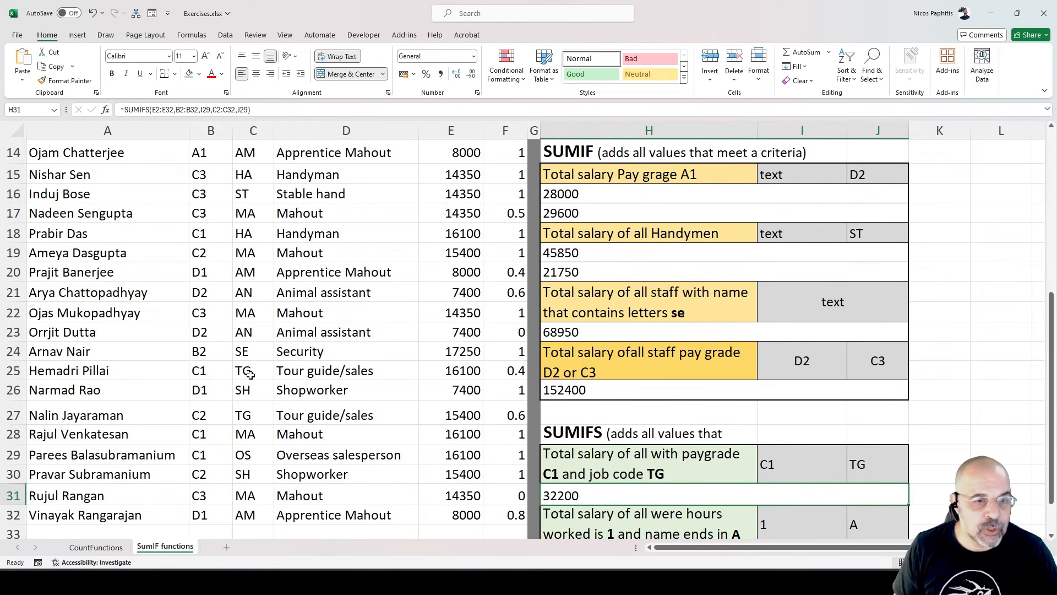
{"action": "left_click_drag", "start_coordinate": [201, 372], "coordinate": [255, 372]}
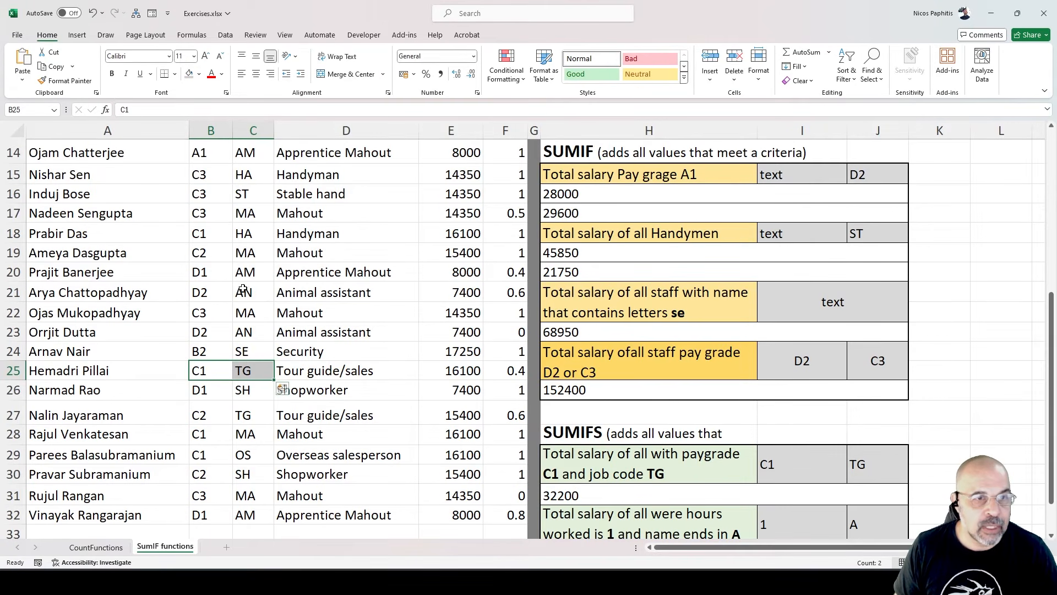
{"action": "left_click_drag", "start_coordinate": [210, 234], "coordinate": [249, 235]}
{"action": "left_click", "coordinate": [258, 230]}
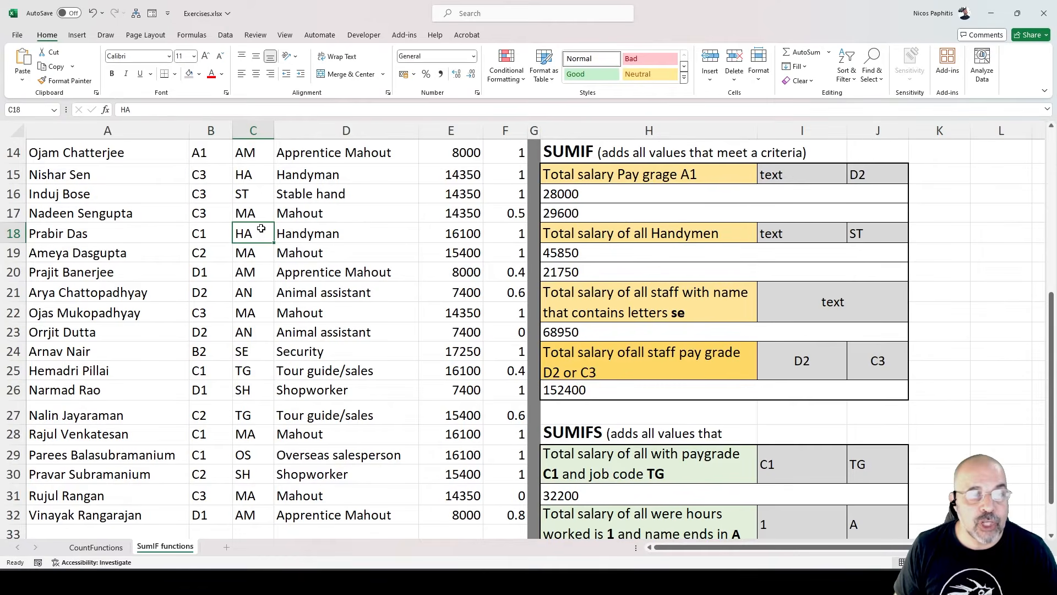
{"action": "scroll", "coordinate": [254, 236], "scroll_direction": "up", "scroll_amount": 2}
{"action": "scroll", "coordinate": [256, 242], "scroll_direction": "down", "scroll_amount": 2}
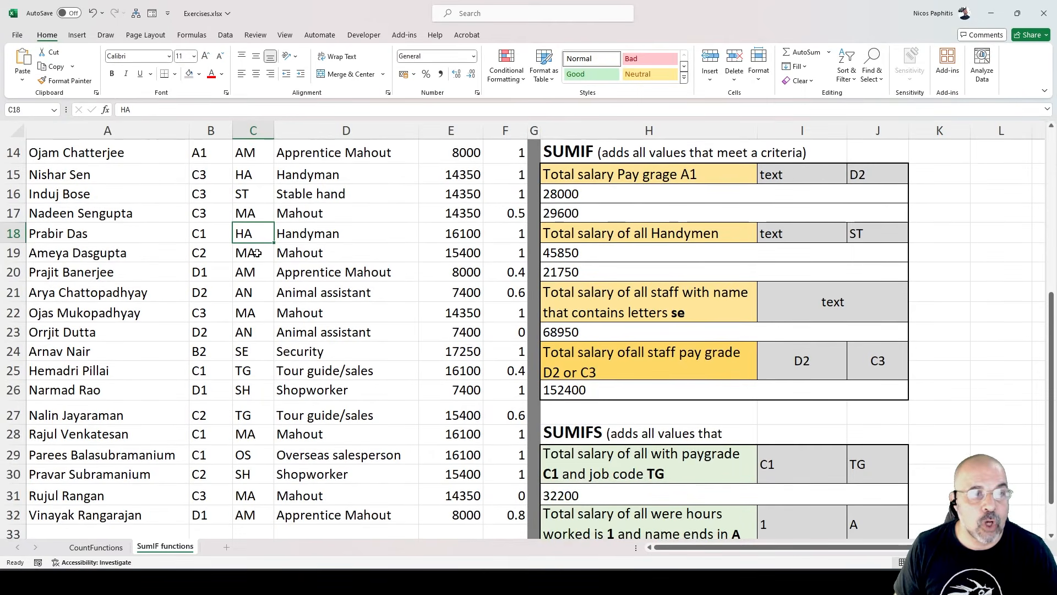
{"action": "type", "text": "TG"}
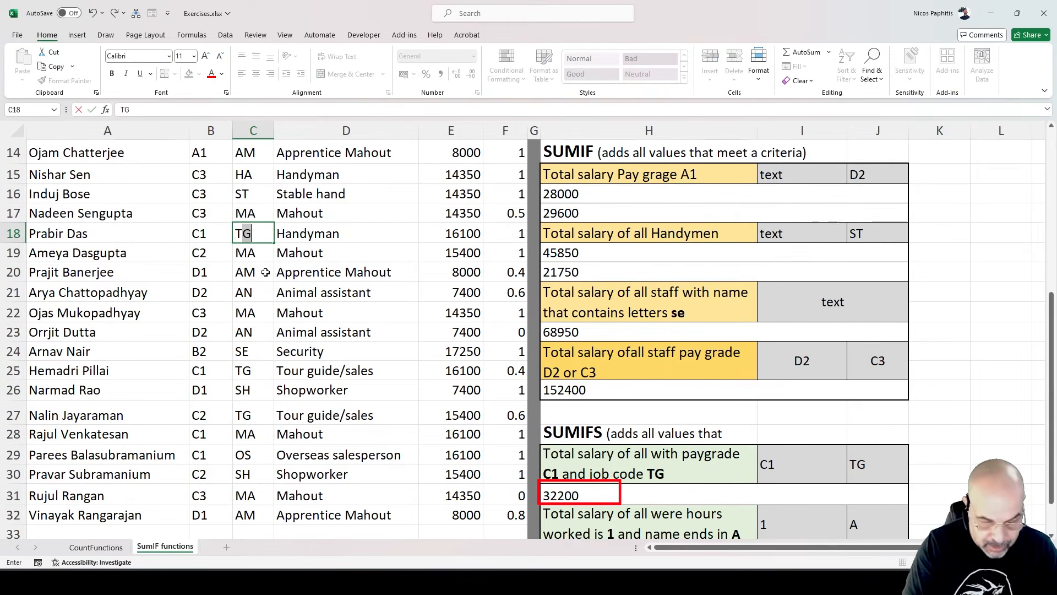
{"action": "key", "text": "Return"}
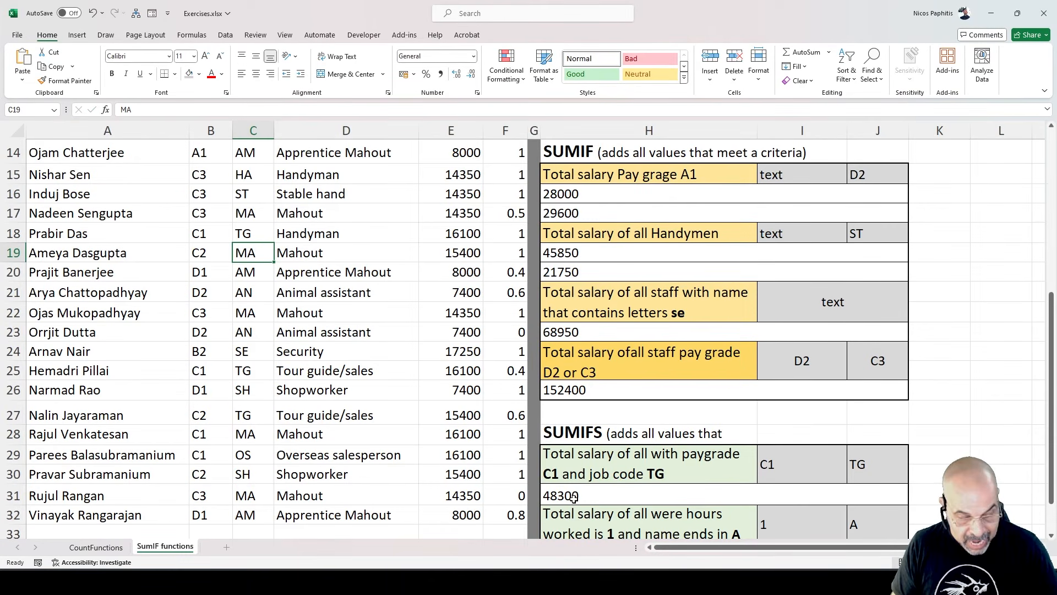
{"action": "key", "text": "ctrl+z"}
- Change the SUMIFS criteria to pay grade C3 in I29 and job code MA in J29
{"action": "scroll", "coordinate": [743, 444], "scroll_direction": "down", "scroll_amount": 2}
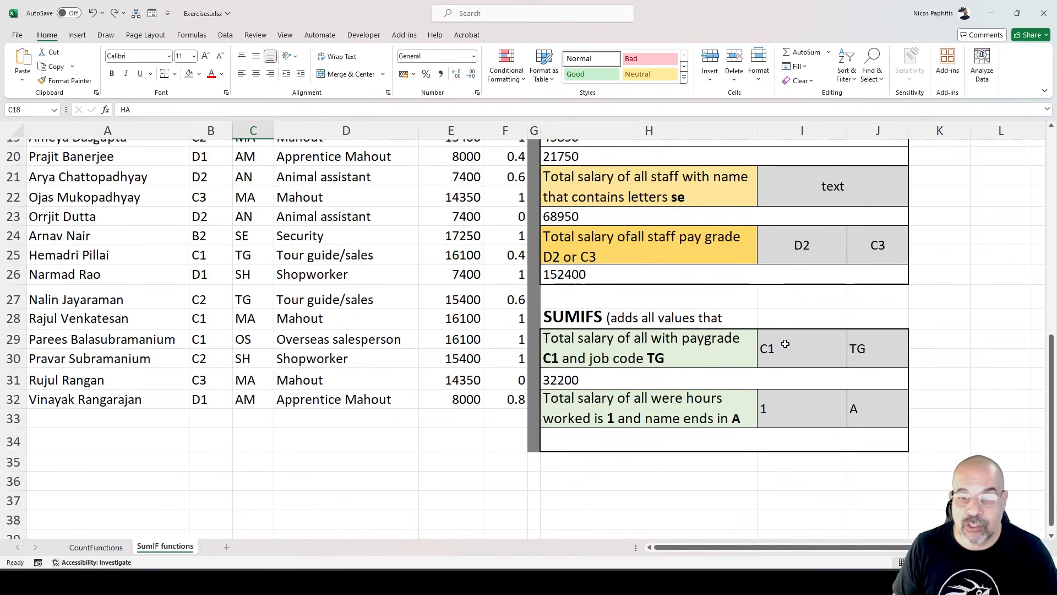
{"action": "left_click", "coordinate": [784, 346]}
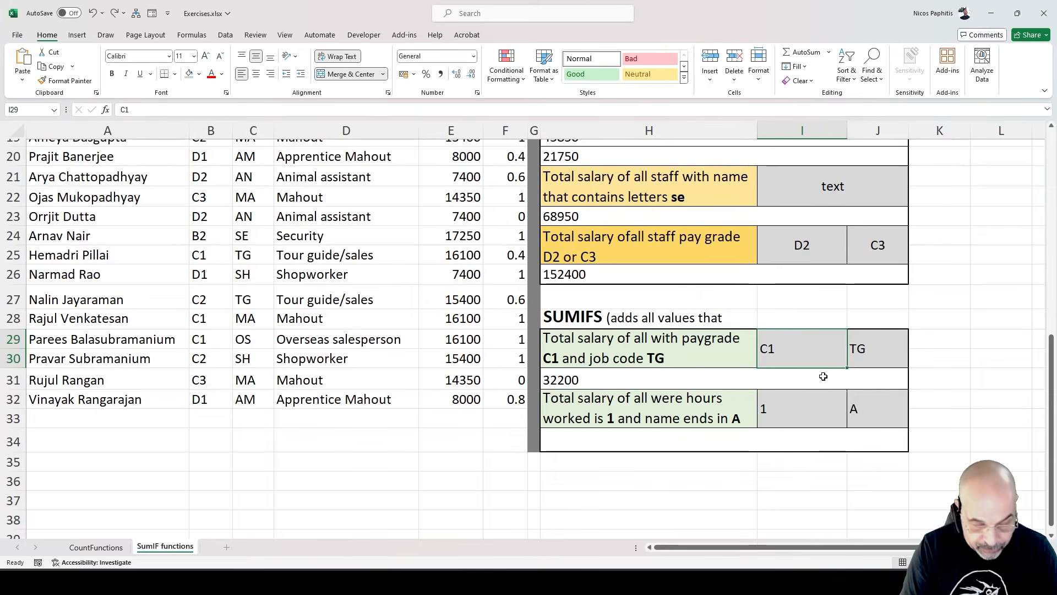
{"action": "type", "text": "C"}
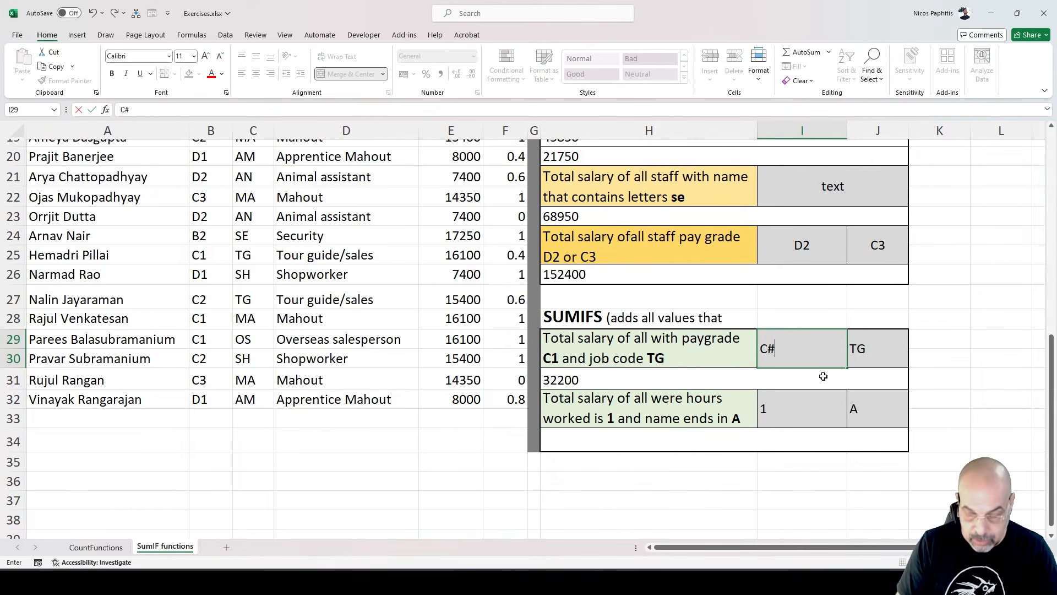
{"action": "key", "text": "Return"}
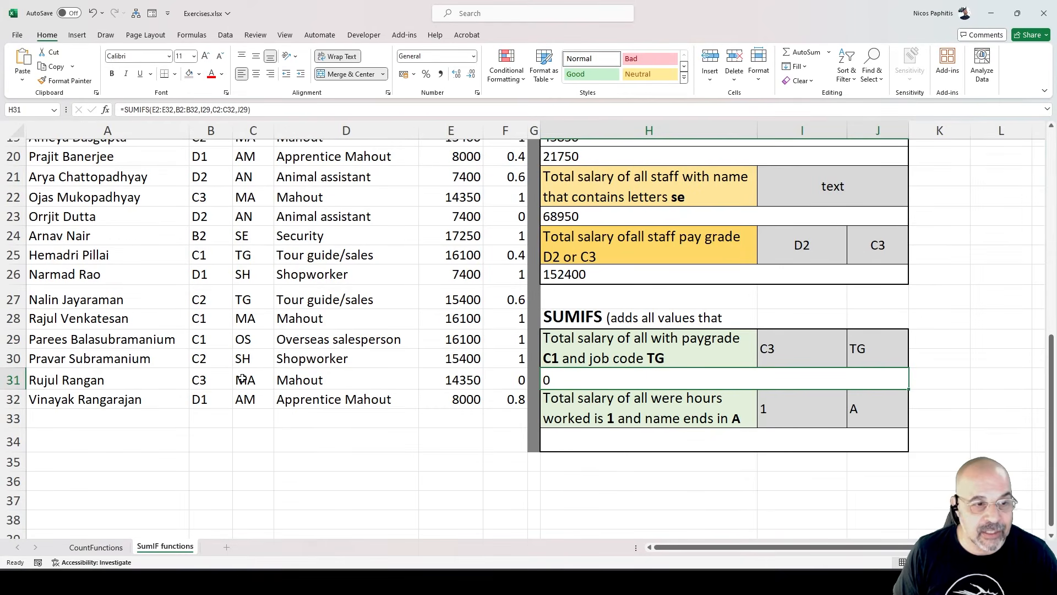
{"action": "left_click", "coordinate": [868, 359]}
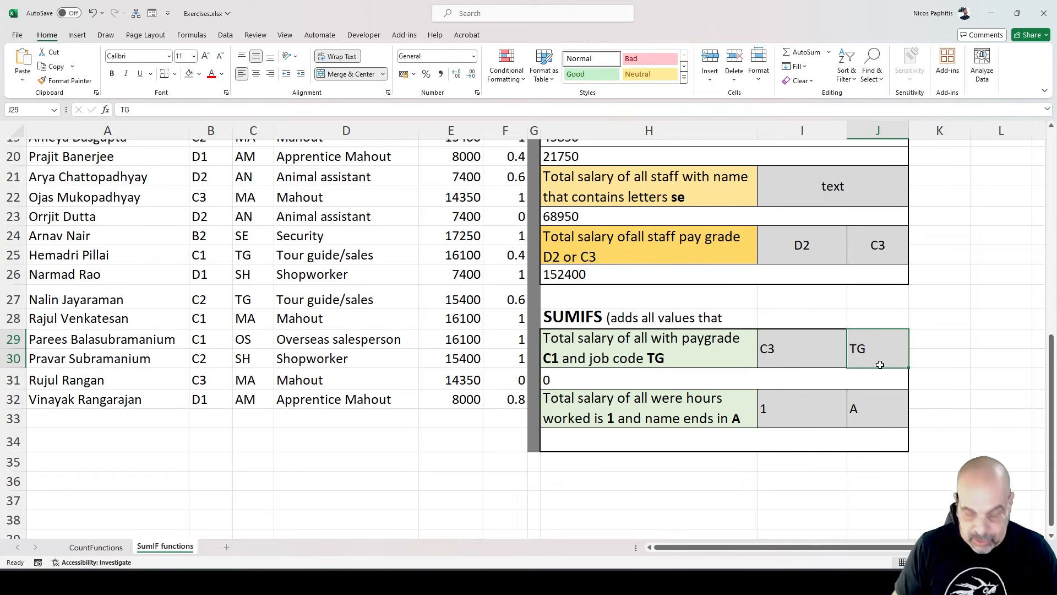
{"action": "type", "text": "MA"}
{"action": "key", "text": "Return"}
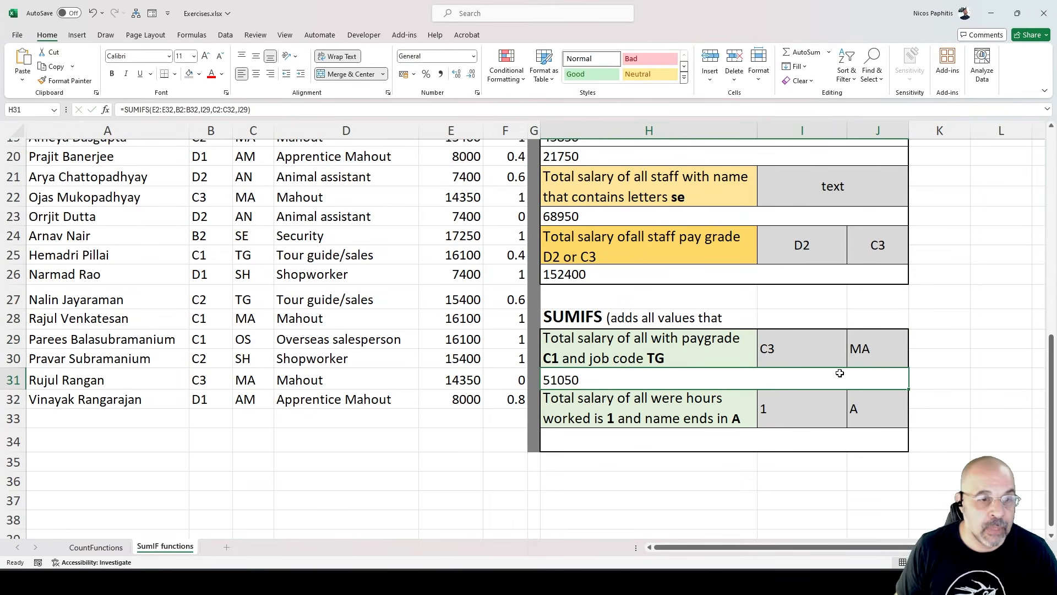
- Check the staff rows that match pay grade C3 and job code MA against the total in H31
{"action": "scroll", "coordinate": [244, 379], "scroll_direction": "up", "scroll_amount": 3}
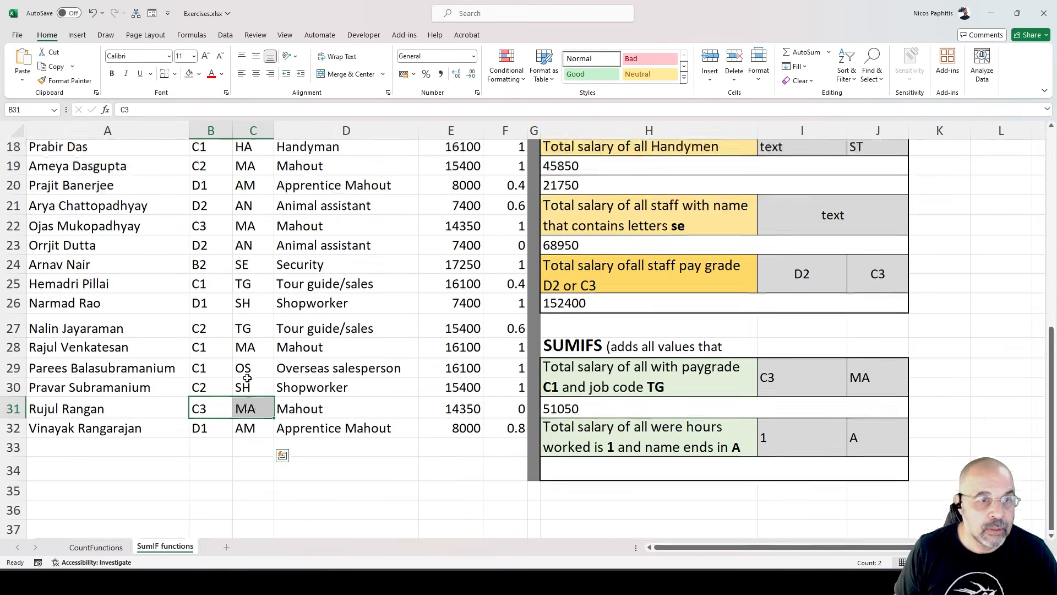
{"action": "left_click_drag", "start_coordinate": [213, 371], "coordinate": [239, 368]}
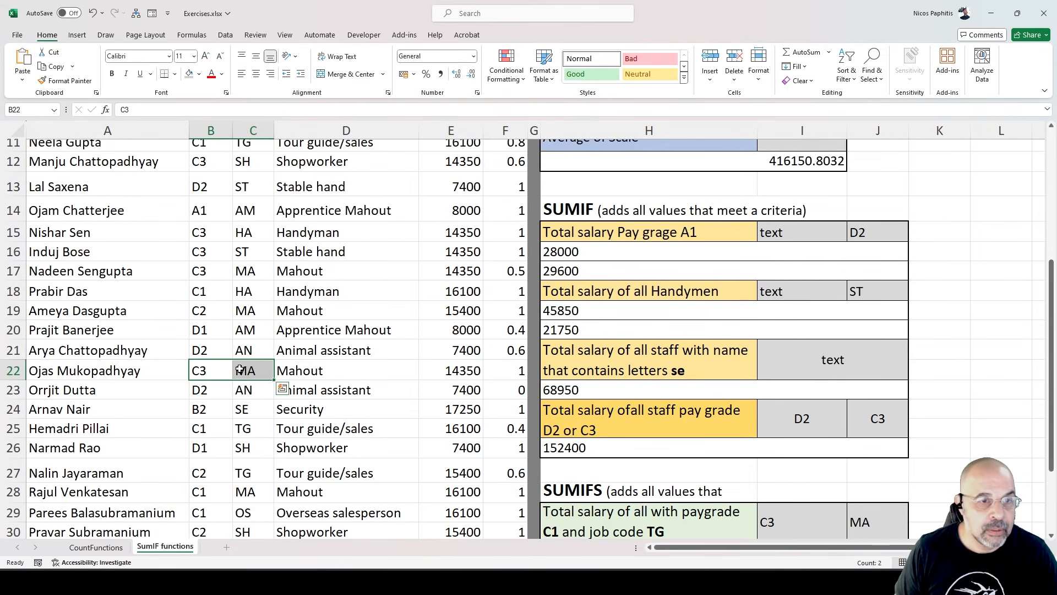
{"action": "left_click_drag", "start_coordinate": [205, 268], "coordinate": [242, 271]}
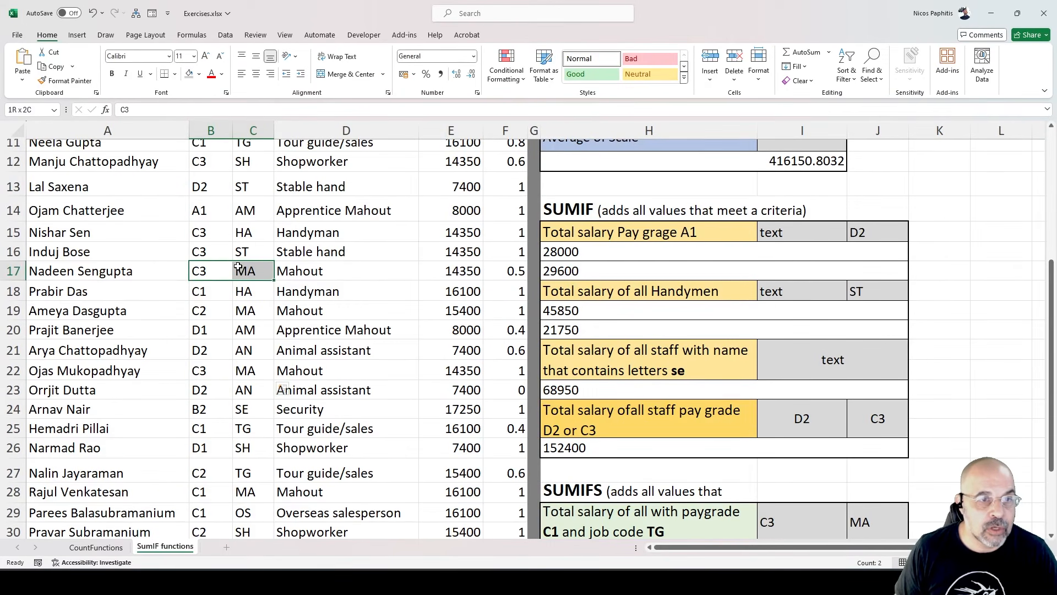
{"action": "scroll", "coordinate": [230, 336], "scroll_direction": "up", "scroll_amount": 4}
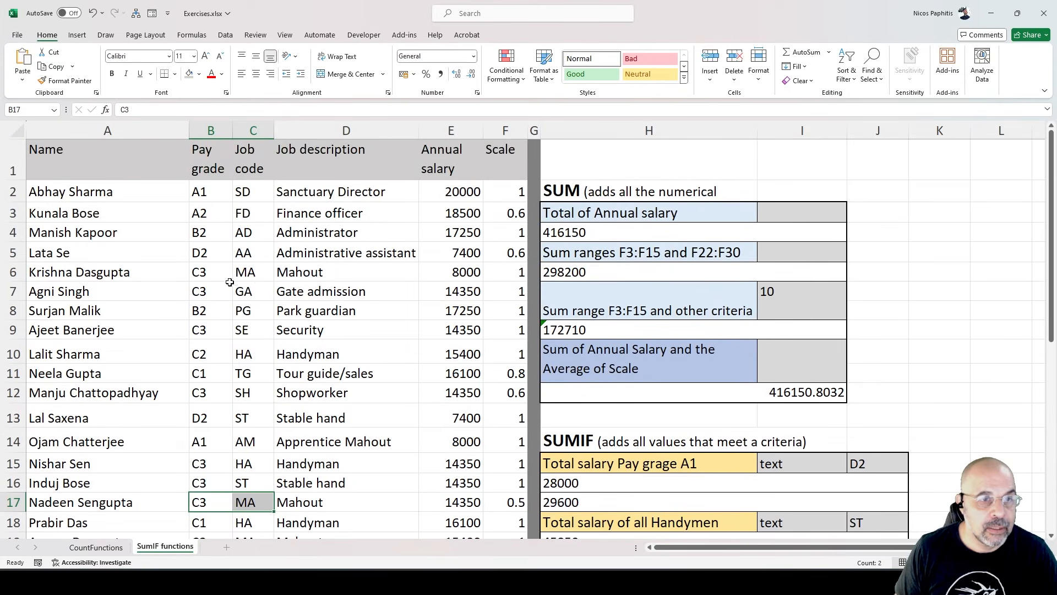
{"action": "left_click_drag", "start_coordinate": [212, 270], "coordinate": [251, 272]}
{"action": "scroll", "coordinate": [414, 285], "scroll_direction": "down", "scroll_amount": 1}
{"action": "scroll", "coordinate": [414, 285], "scroll_direction": "down", "scroll_amount": 6}
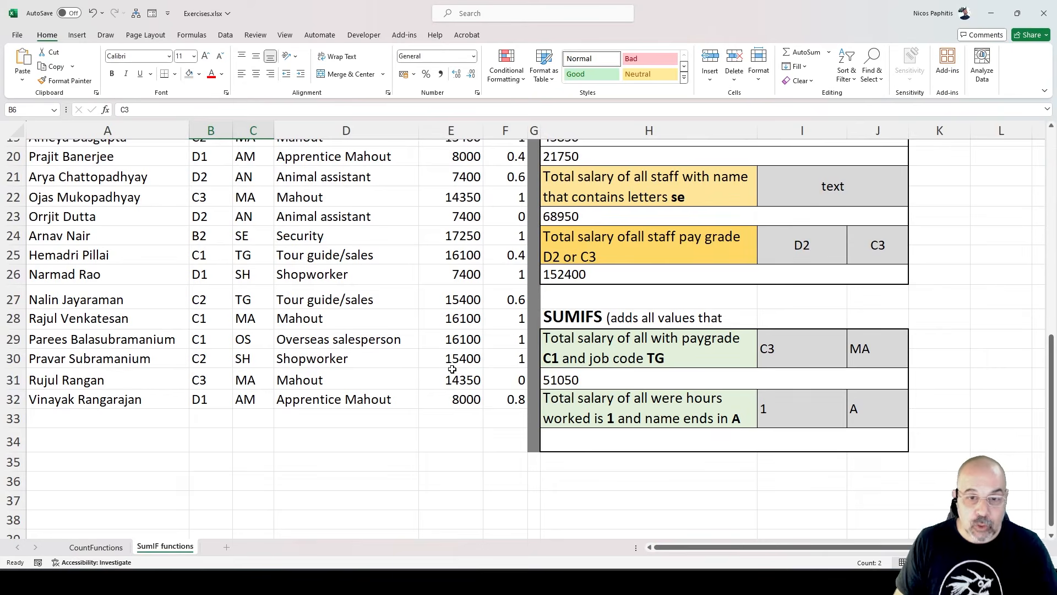
- Reword the exercise label in H32 to match the Scale column, replacing "hours" with "scale" and removing "worked"
{"action": "left_click", "coordinate": [561, 435]}
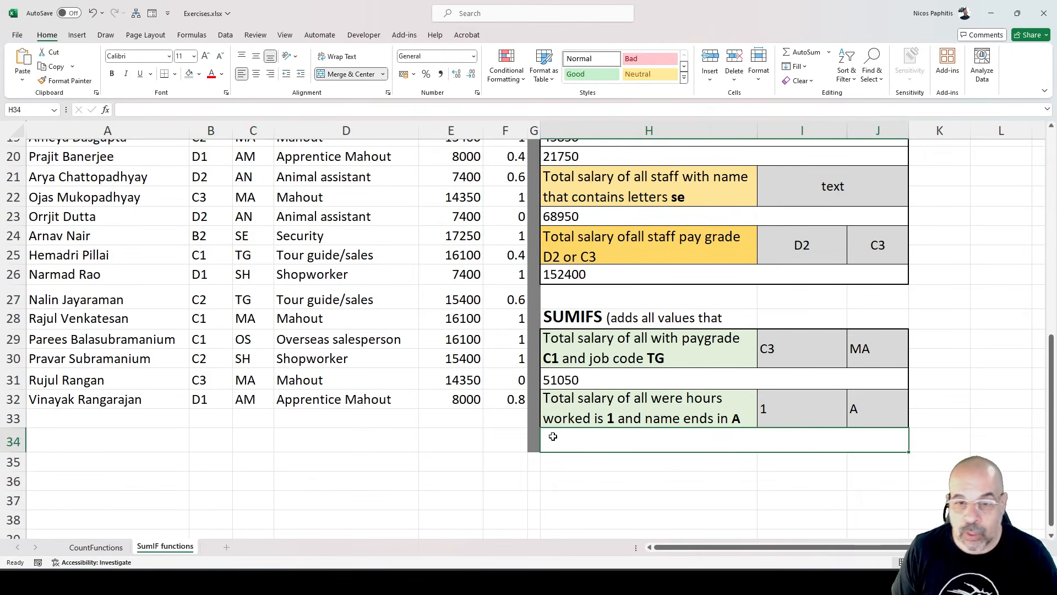
{"action": "scroll", "coordinate": [552, 436], "scroll_direction": "down", "scroll_amount": 2}
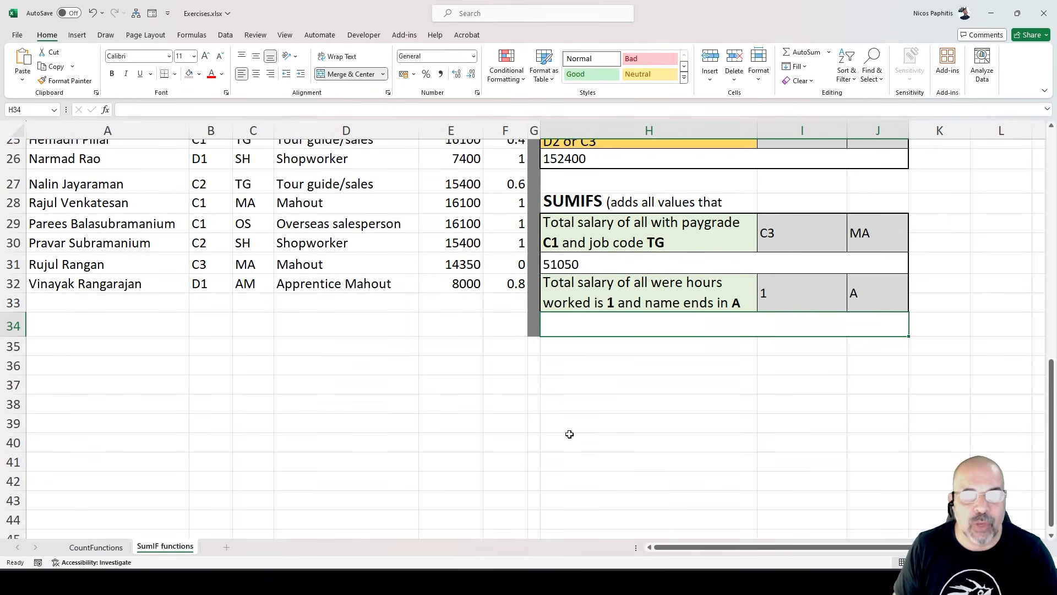
{"action": "scroll", "coordinate": [570, 434], "scroll_direction": "up", "scroll_amount": 8}
{"action": "left_click", "coordinate": [503, 162]}
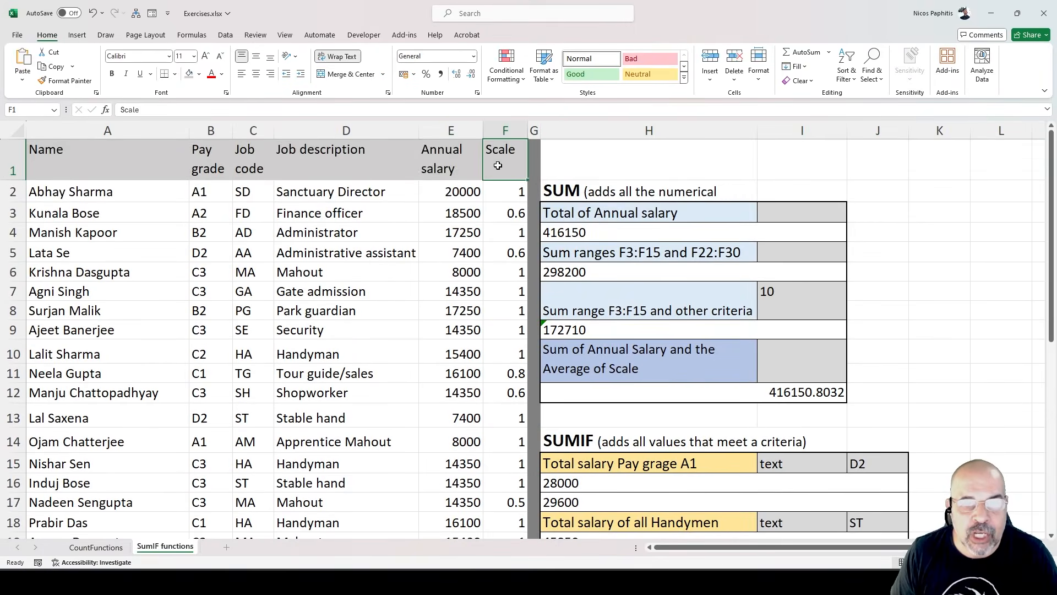
{"action": "scroll", "coordinate": [560, 391], "scroll_direction": "down", "scroll_amount": 6}
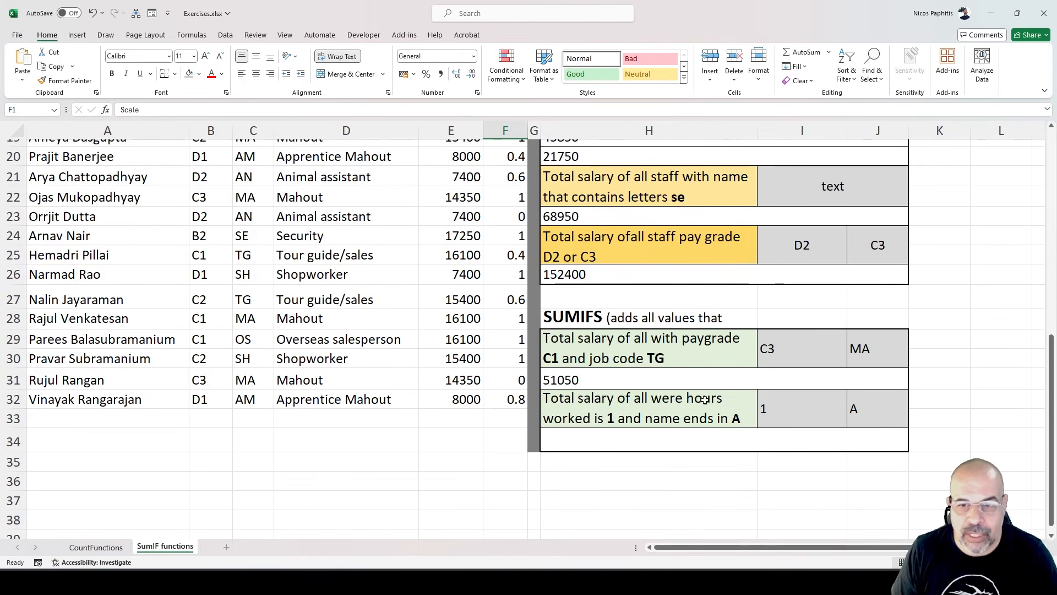
{"action": "double_click", "coordinate": [704, 424]}
{"action": "double_click", "coordinate": [705, 424]}
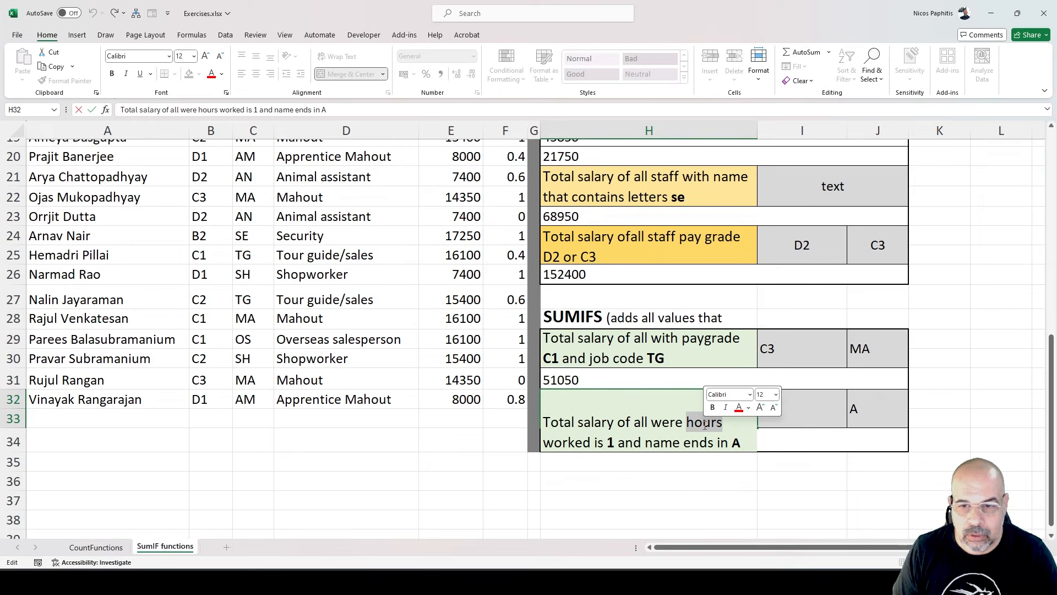
{"action": "type", "text": "scale"}
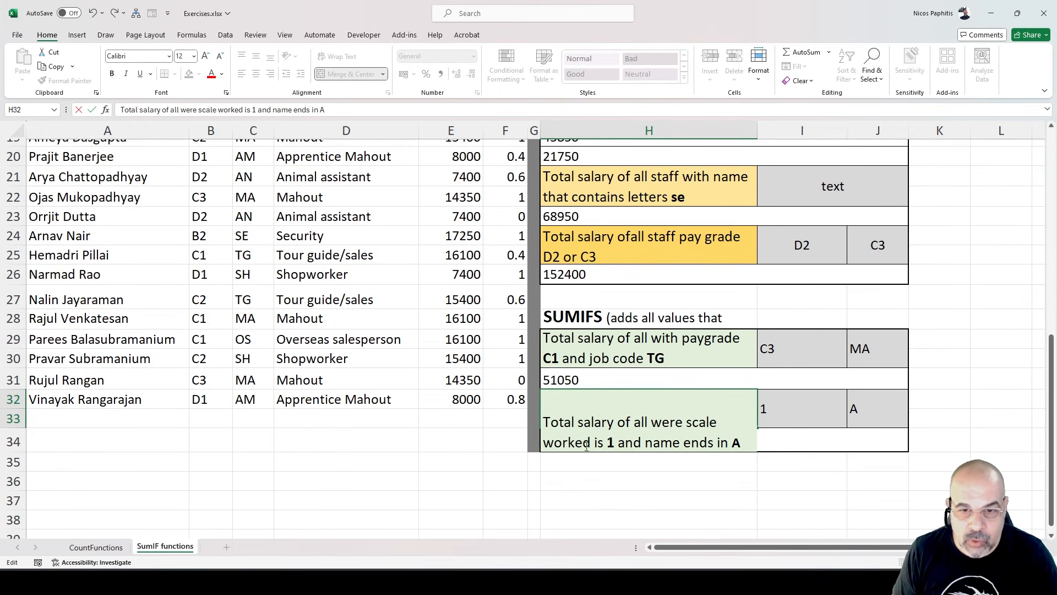
{"action": "left_click_drag", "start_coordinate": [588, 446], "coordinate": [539, 444]}
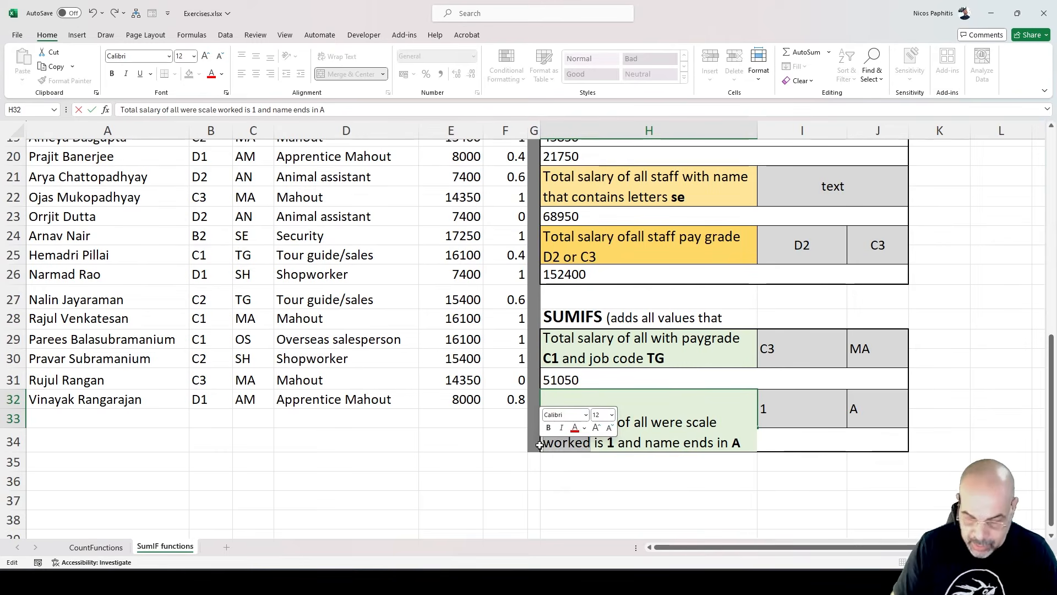
{"action": "key", "text": "BackSpace"}
{"action": "left_click", "coordinate": [628, 488]}
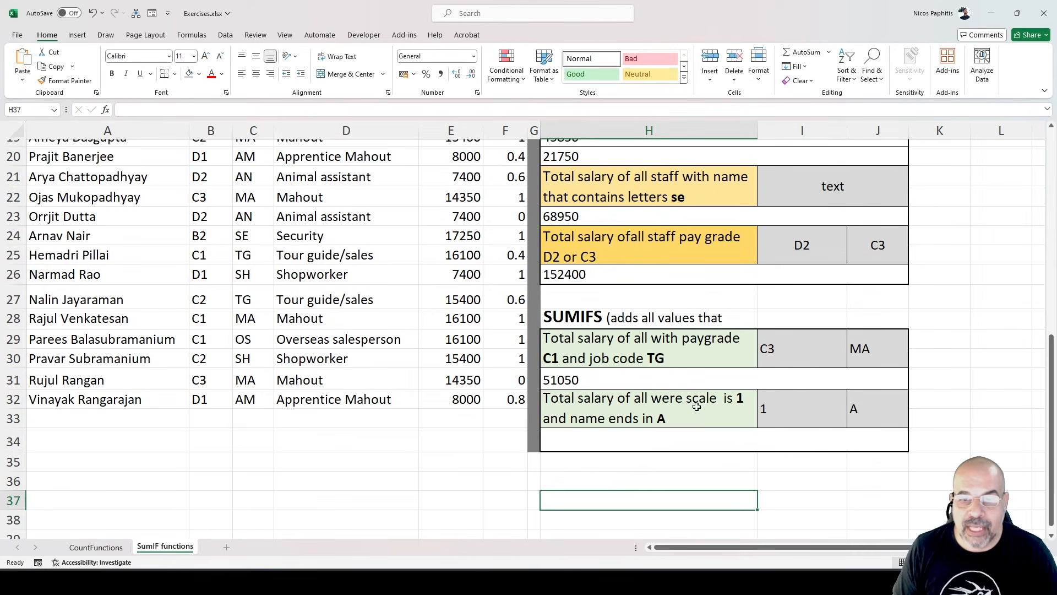
- Delete the extra space before "is" in the exercise label in H32
{"action": "left_click", "coordinate": [718, 398]}
{"action": "double_click", "coordinate": [718, 398]}
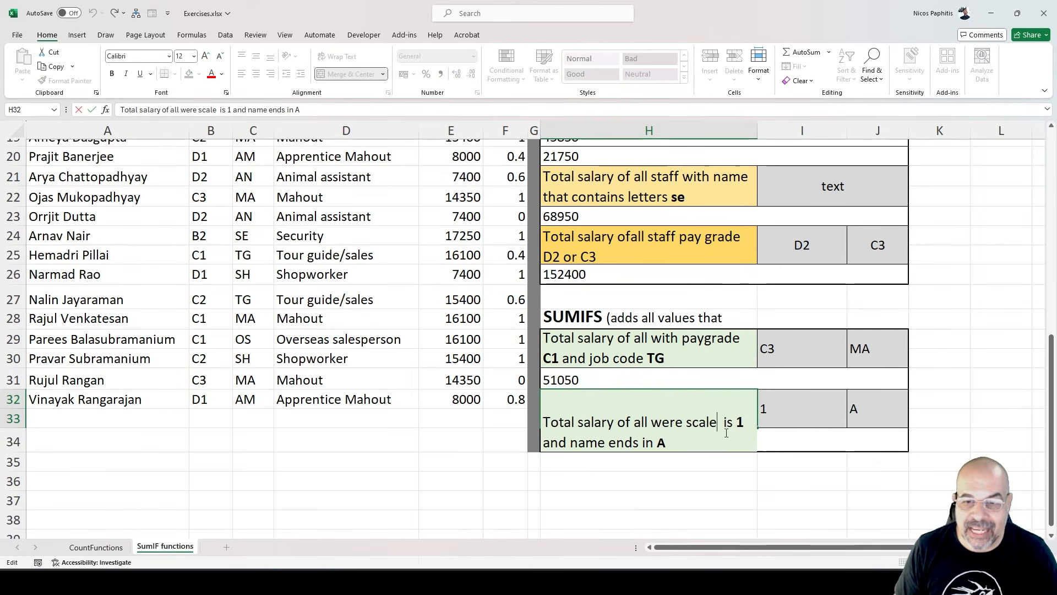
{"action": "key", "text": "BackSpace"}
{"action": "left_click", "coordinate": [731, 458]}
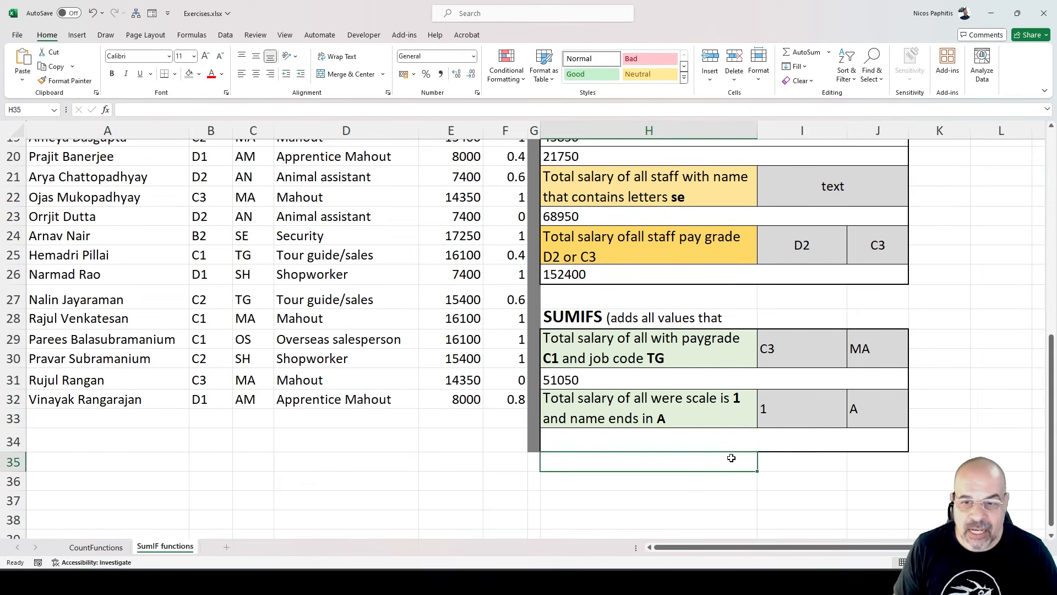
- Begin a SUMIFS formula in H34 with sum range E2:E32, criteria range F2:F32 and criterion 1
{"action": "left_click", "coordinate": [718, 440]}
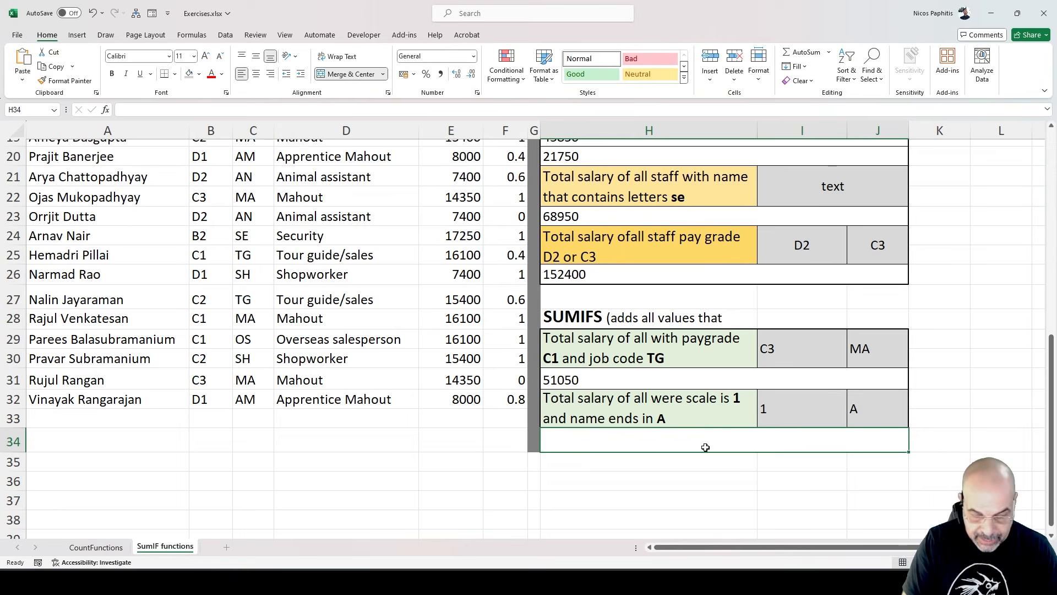
{"action": "type", "text": "=sumifs("}
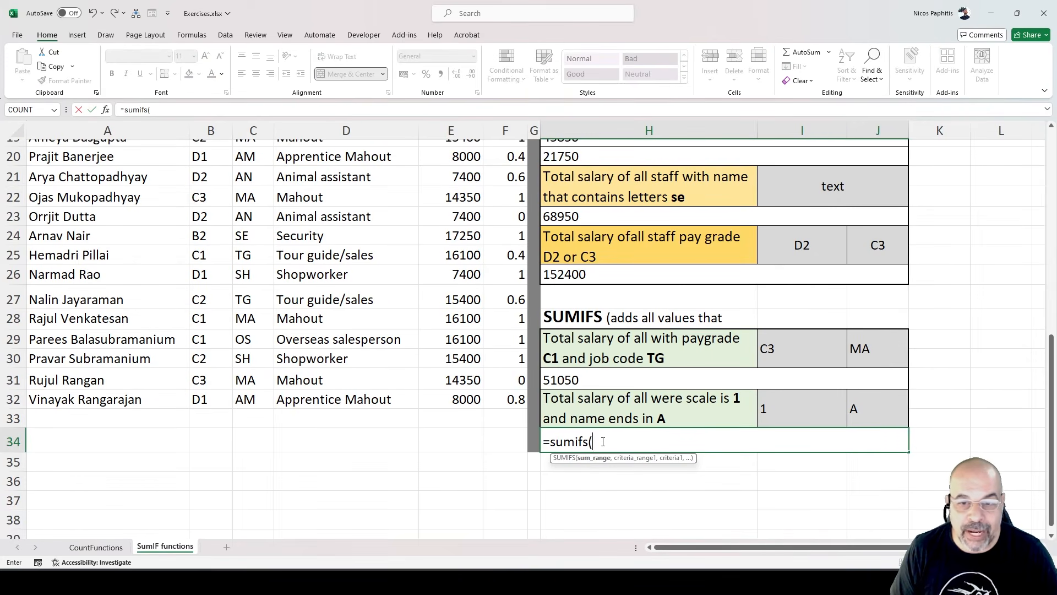
{"action": "scroll", "coordinate": [410, 374], "scroll_direction": "up", "scroll_amount": 6}
{"action": "left_click_drag", "start_coordinate": [461, 179], "coordinate": [462, 360]}
{"action": "left_click_drag", "start_coordinate": [440, 403], "coordinate": [468, 400]}
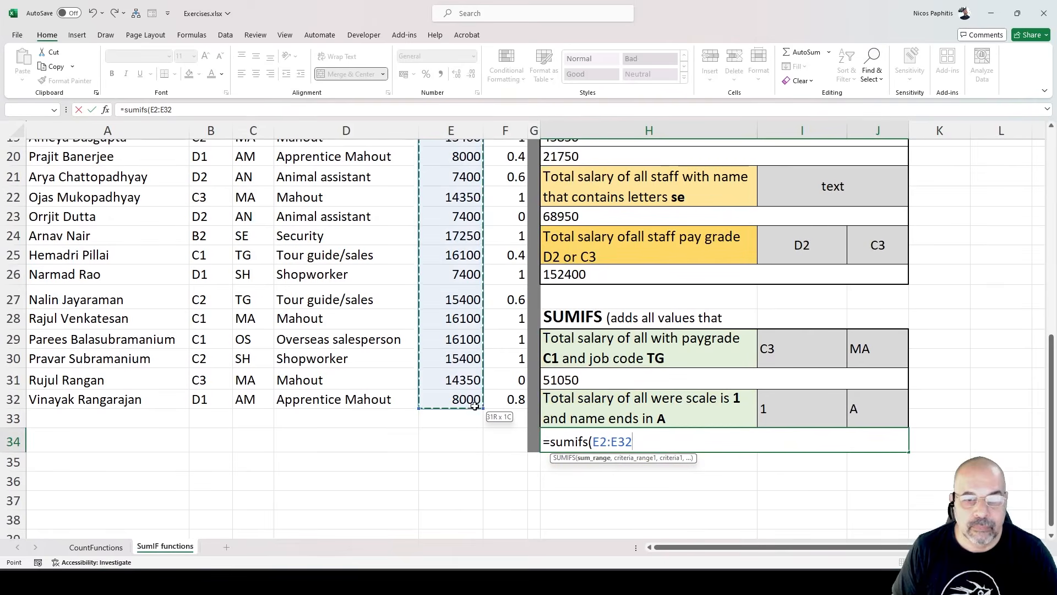
{"action": "type", "text": ","}
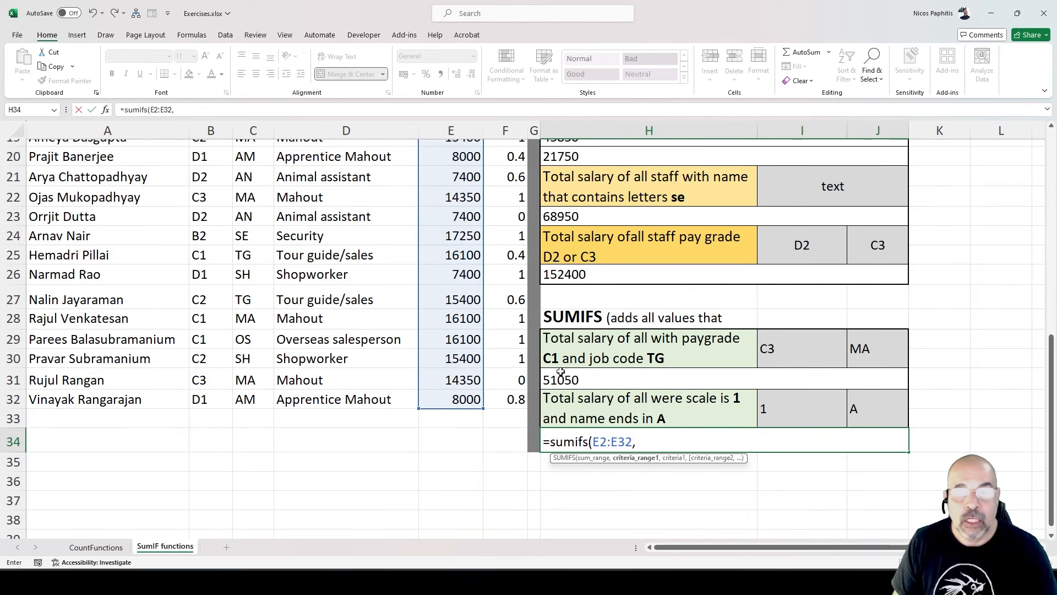
{"action": "scroll", "coordinate": [508, 374], "scroll_direction": "up", "scroll_amount": 6}
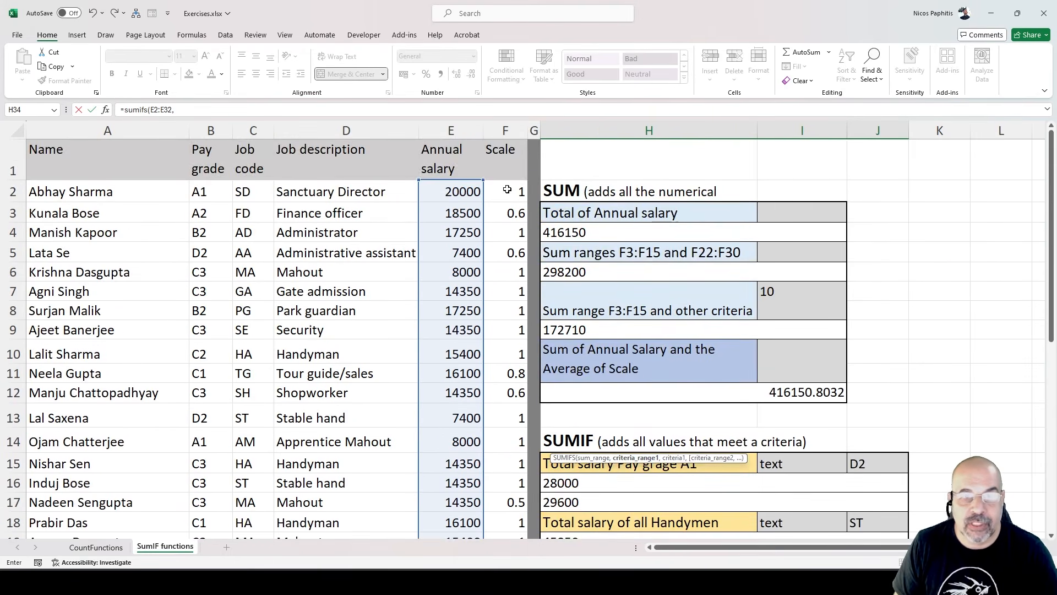
{"action": "left_click_drag", "start_coordinate": [509, 191], "coordinate": [513, 491]}
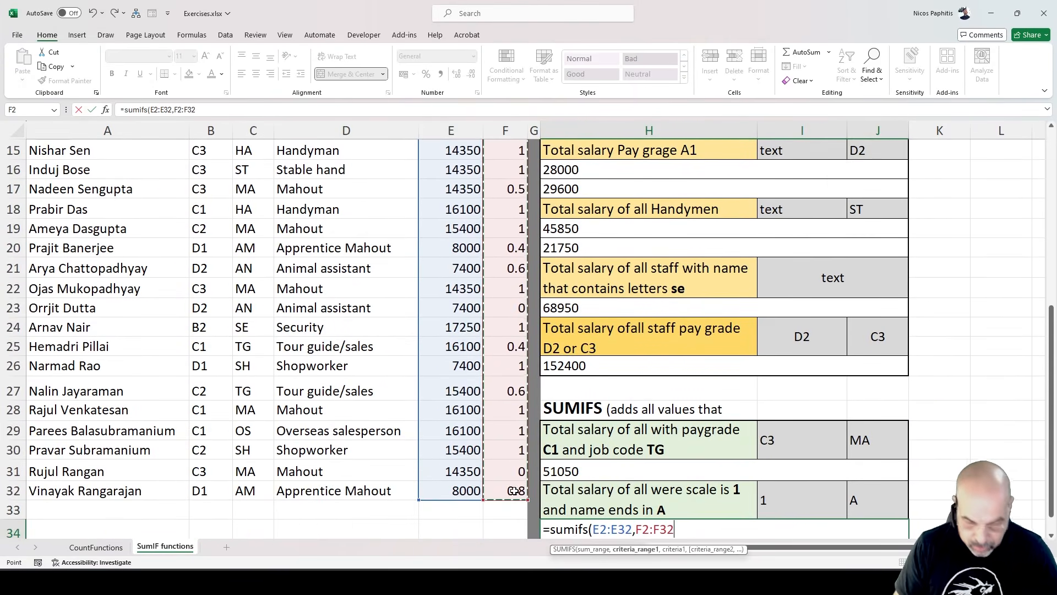
{"action": "type", "text": ",1"}
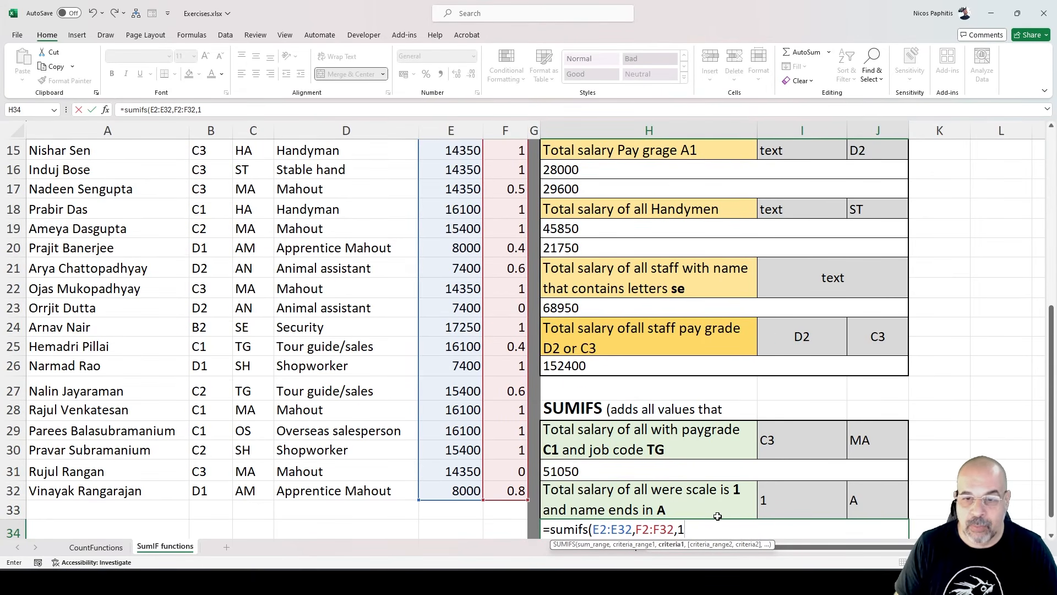
{"action": "scroll", "coordinate": [717, 516], "scroll_direction": "down", "scroll_amount": 3}
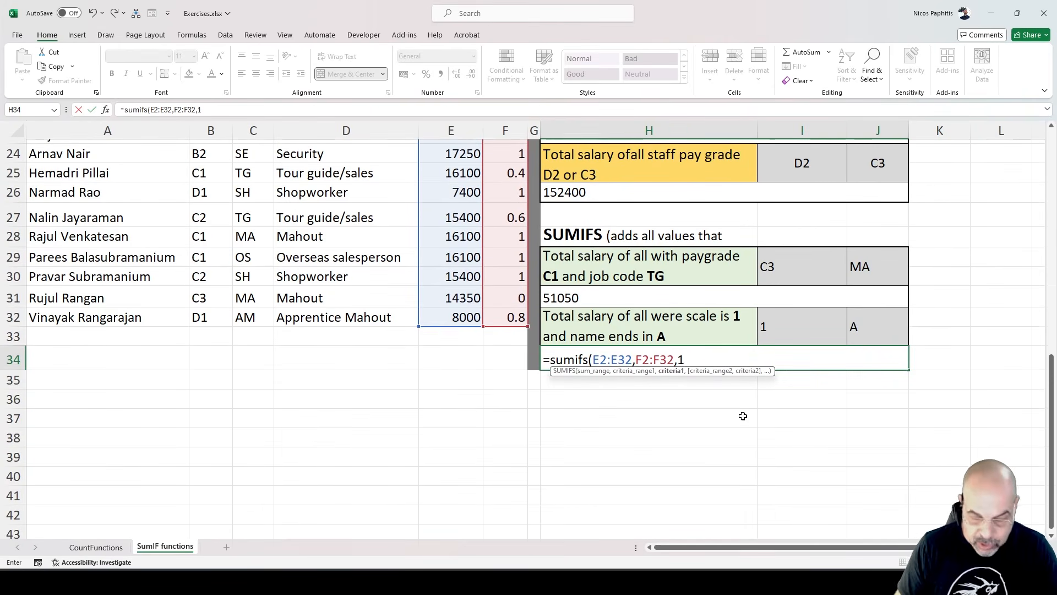
- Add the second criteria range A2:A32 with the wildcard criterion "*A" to the H34 formula
{"action": "type", "text": ","}
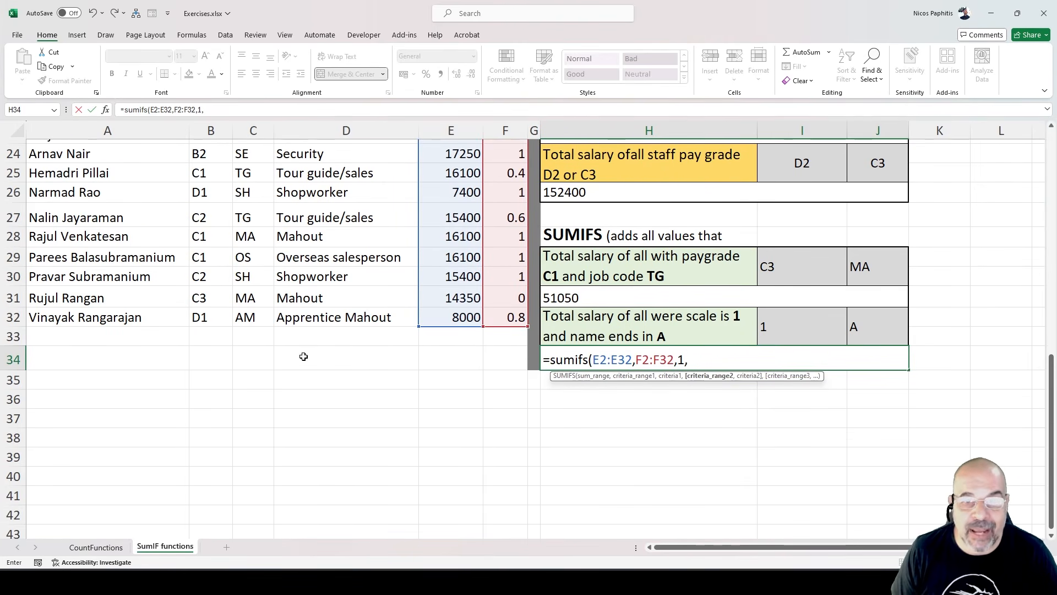
{"action": "scroll", "coordinate": [108, 321], "scroll_direction": "up", "scroll_amount": 8}
{"action": "left_click_drag", "start_coordinate": [113, 191], "coordinate": [116, 470]}
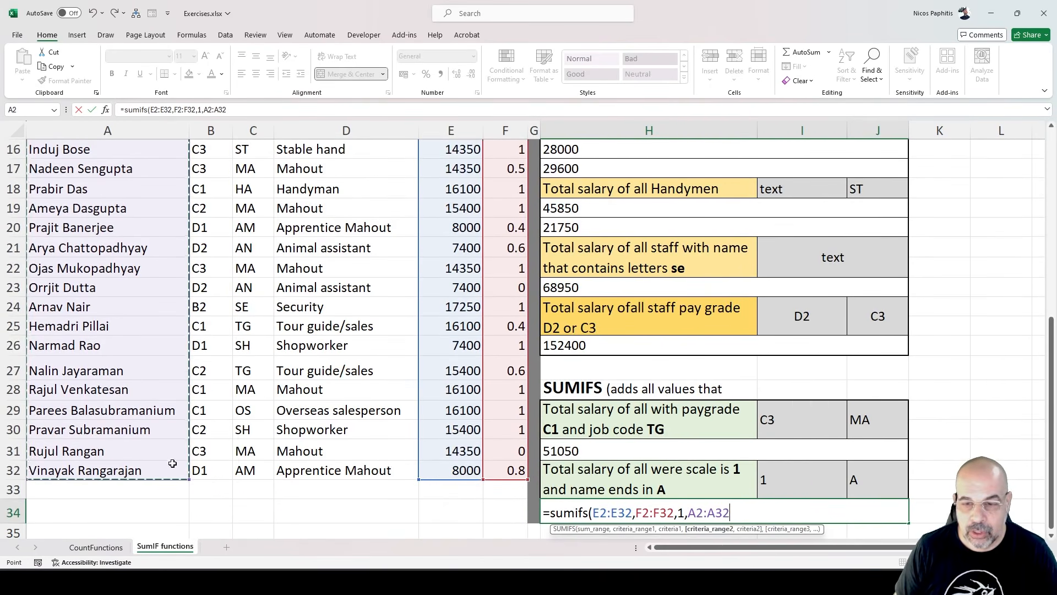
{"action": "scroll", "coordinate": [433, 342], "scroll_direction": "down", "scroll_amount": 3}
{"action": "type", "text": ",\"*"}
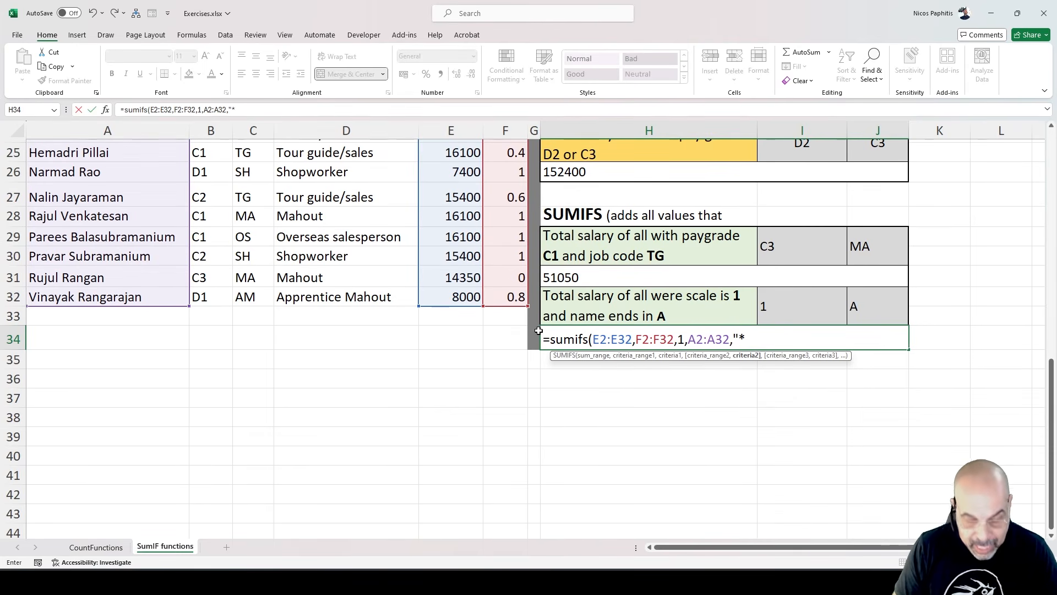
{"action": "type", "text": "A\""}
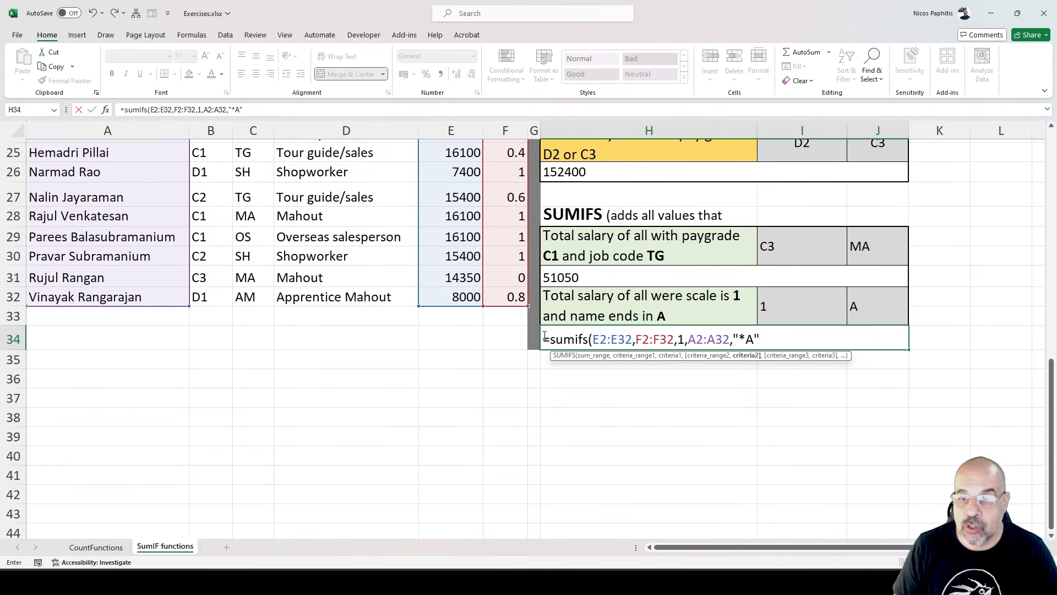
- Replace the literal A in the name criterion with a reference, making it "*"&J32, and complete the H34 formula
{"action": "left_click", "coordinate": [752, 339]}
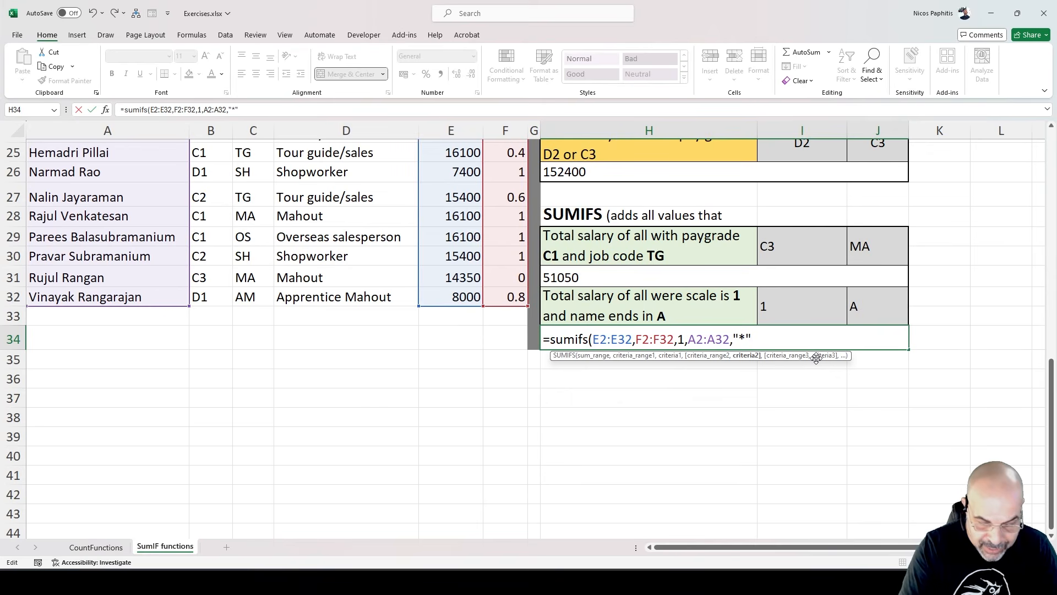
{"action": "type", "text": "&"}
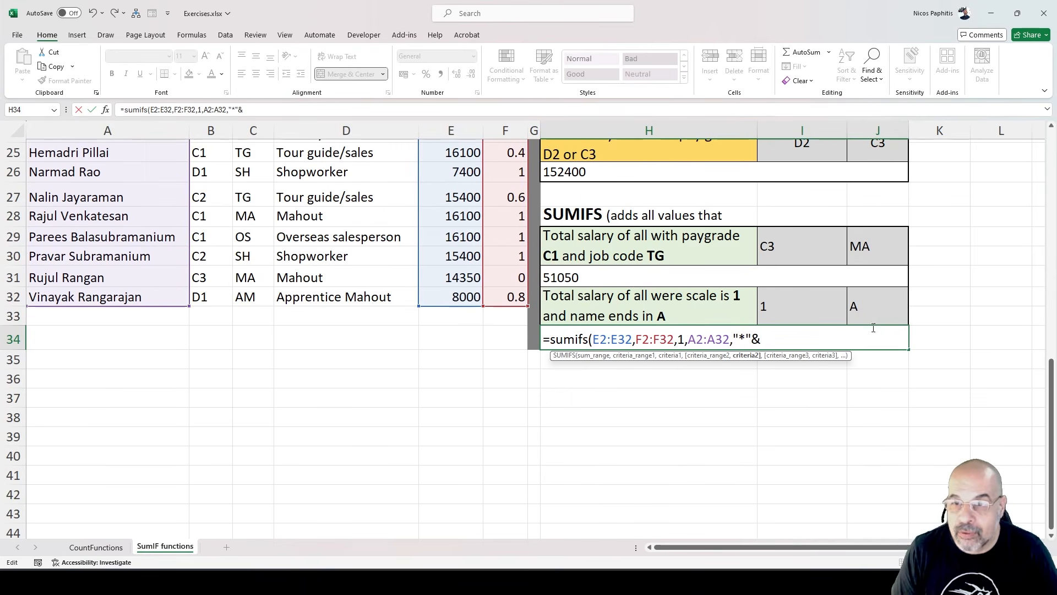
{"action": "left_click", "coordinate": [884, 306]}
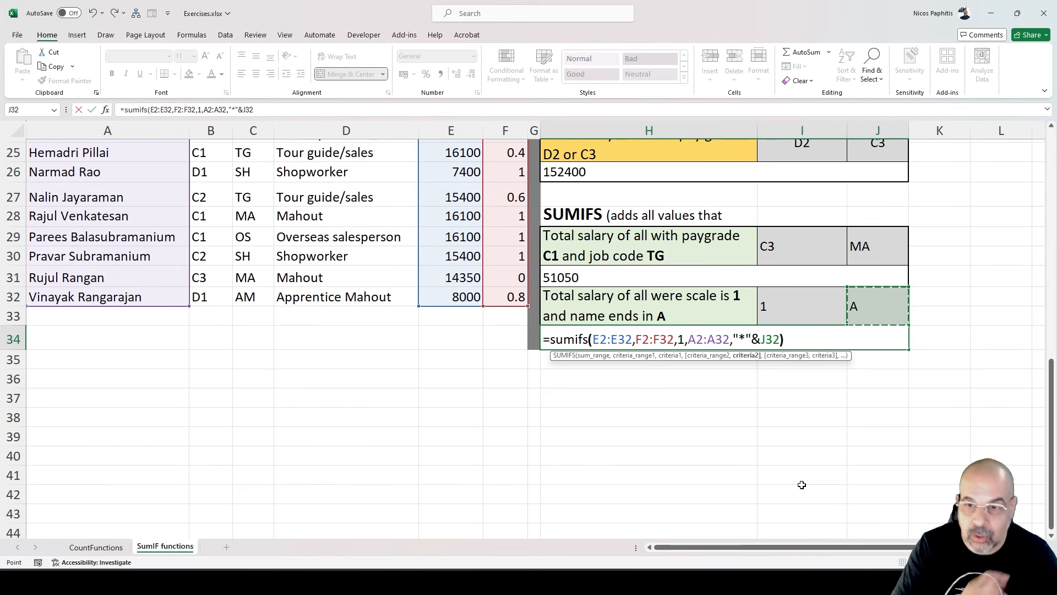
{"action": "type", "text": ")"}
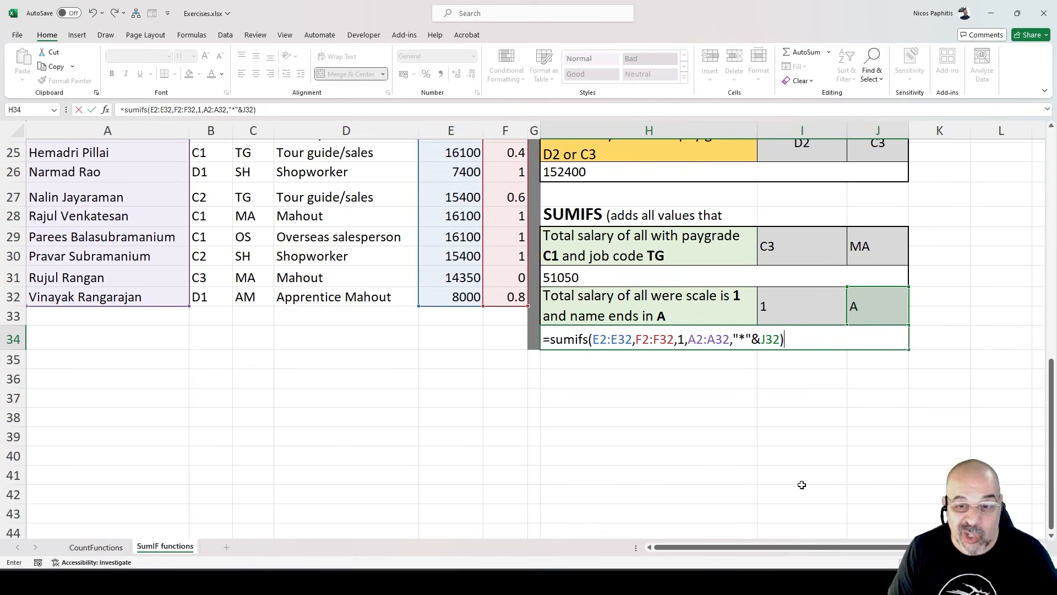
{"action": "key", "text": "Return"}
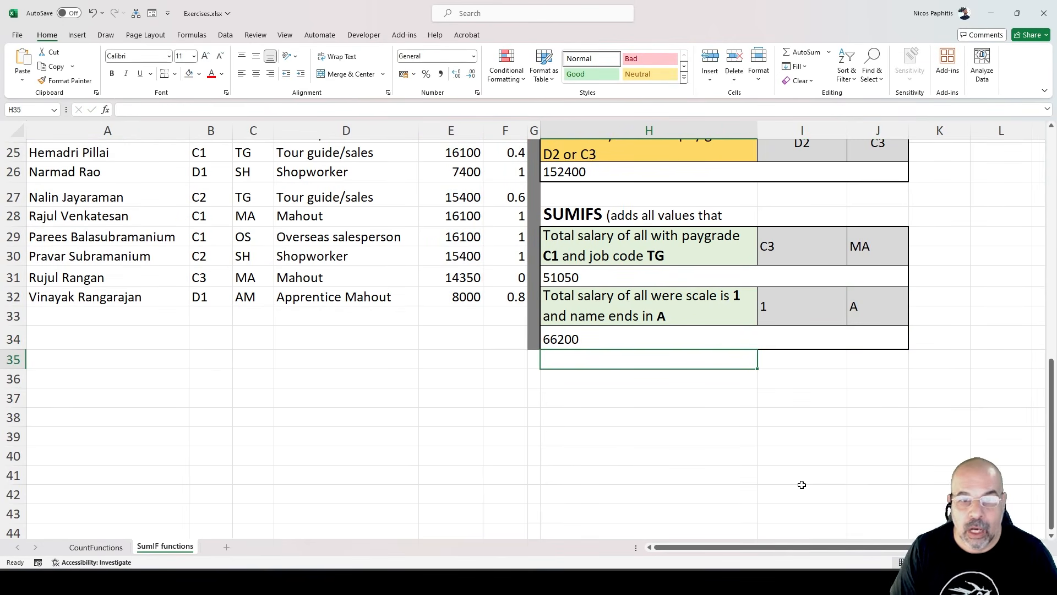
- Test the H34 total by adding an "a" to the end of the name in A32 and setting F32 to 1, and undo both changes
{"action": "left_click", "coordinate": [164, 297]}
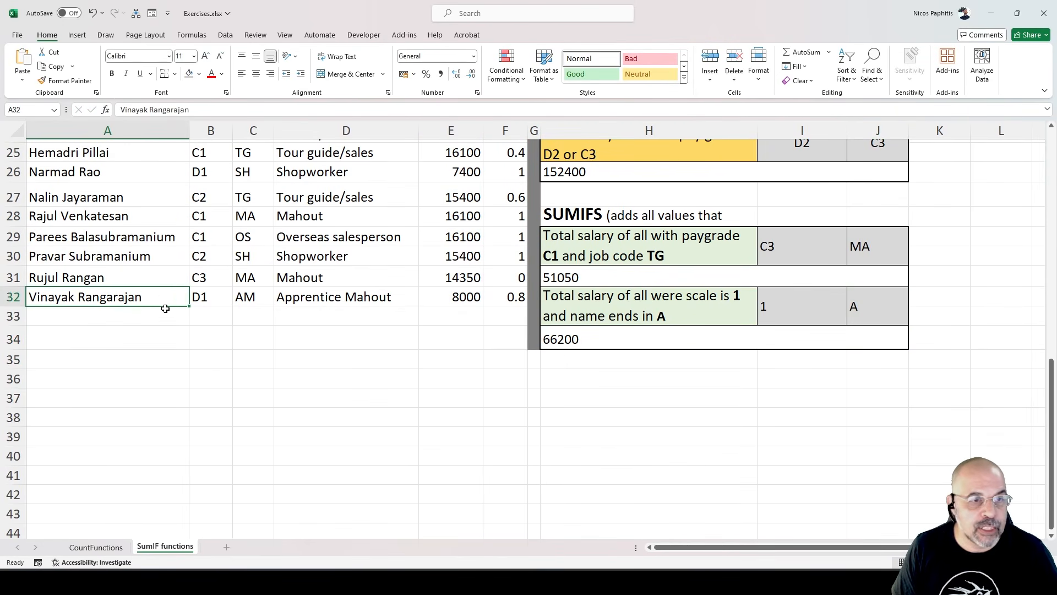
{"action": "double_click", "coordinate": [166, 297]}
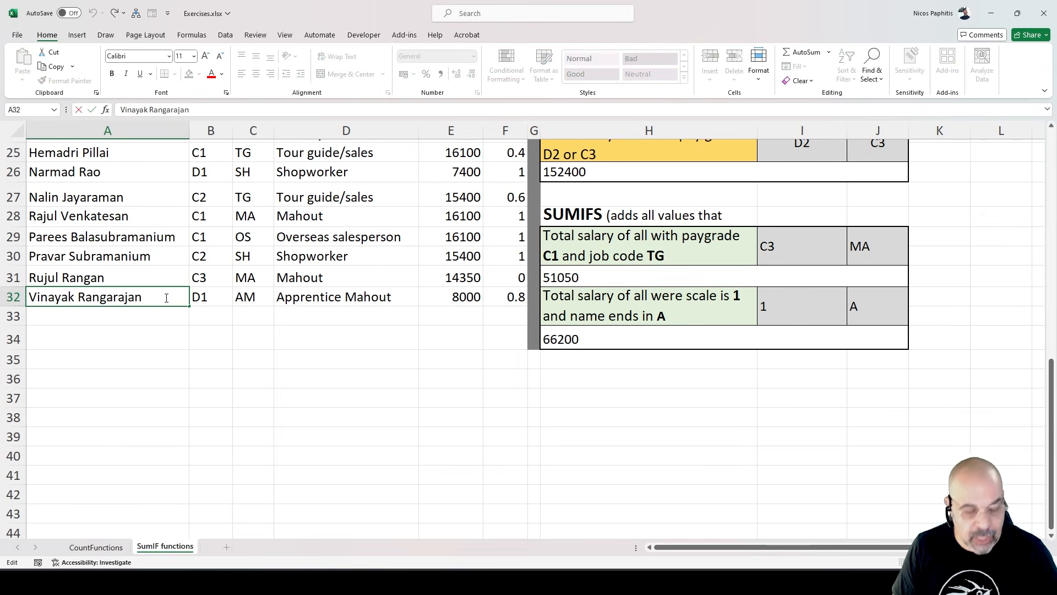
{"action": "type", "text": "a"}
{"action": "key", "text": "Return"}
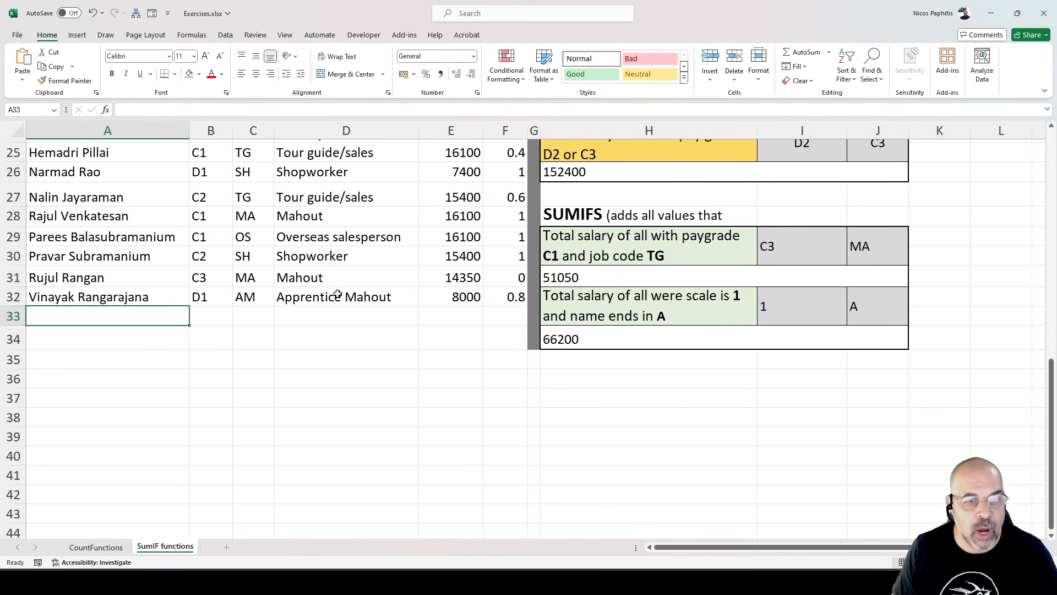
{"action": "left_click", "coordinate": [510, 298]}
{"action": "type", "text": "1"}
{"action": "key", "text": "Return"}
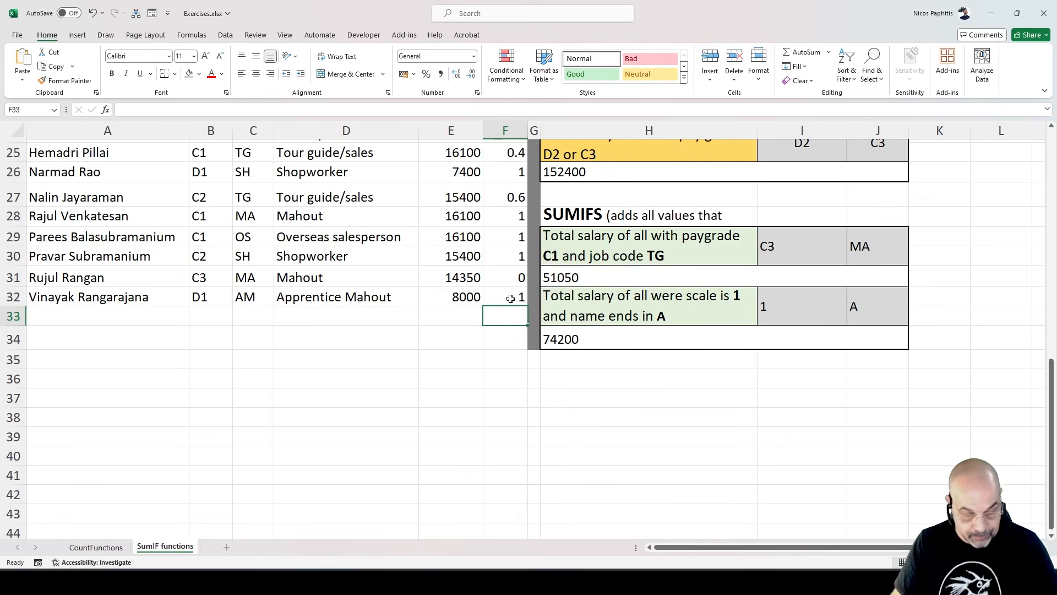
{"action": "key", "text": "ctrl+z"}
{"action": "key", "text": "ctrl+z"}
- Change the name criterion in the H34 formula to "*J32", with the cell reference inside the quotation marks
{"action": "left_click", "coordinate": [649, 342]}
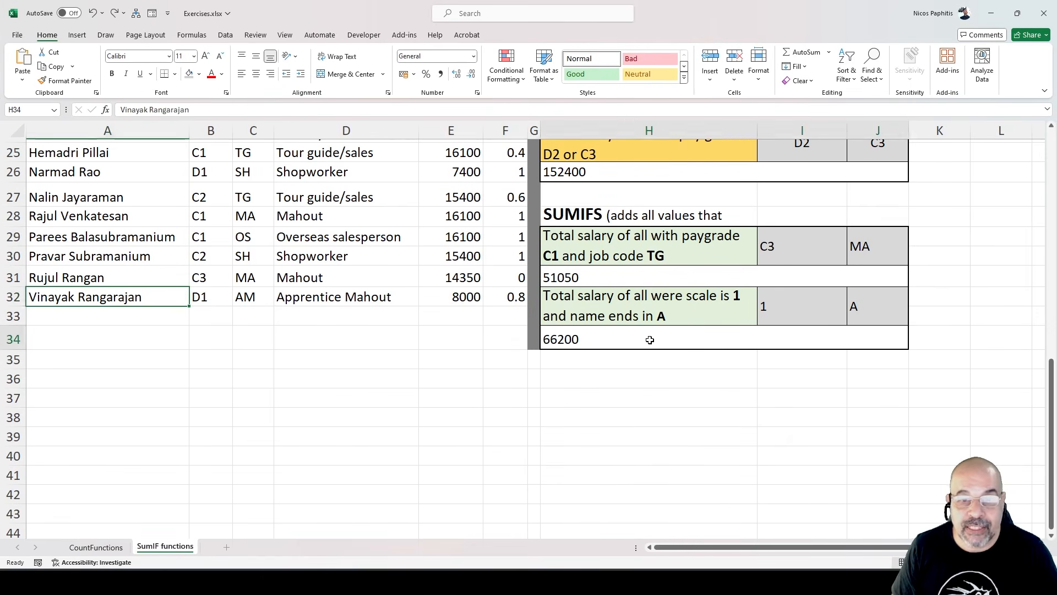
{"action": "left_click", "coordinate": [503, 109]}
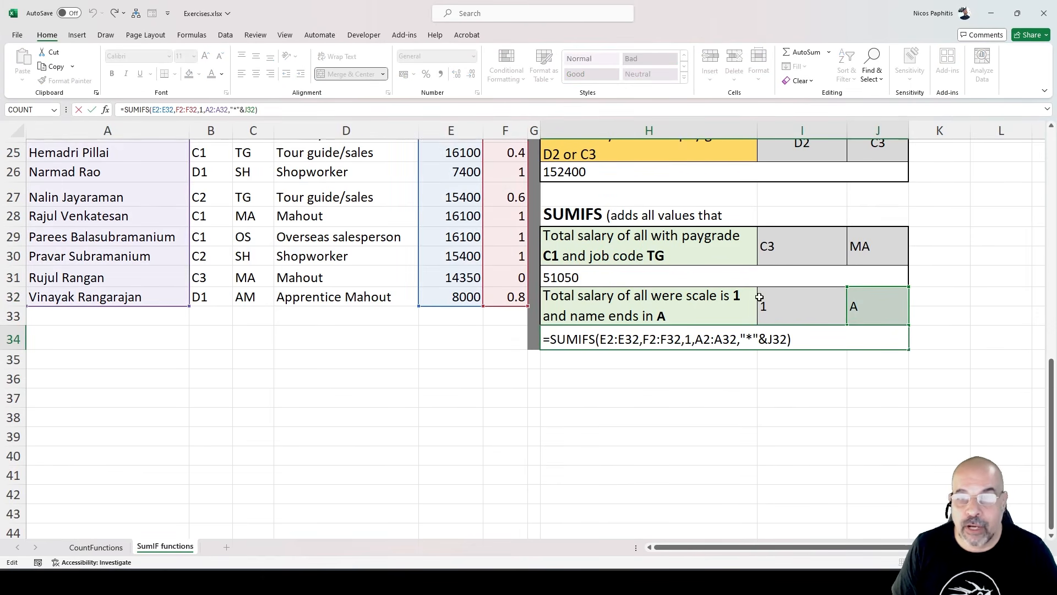
{"action": "left_click", "coordinate": [742, 338]}
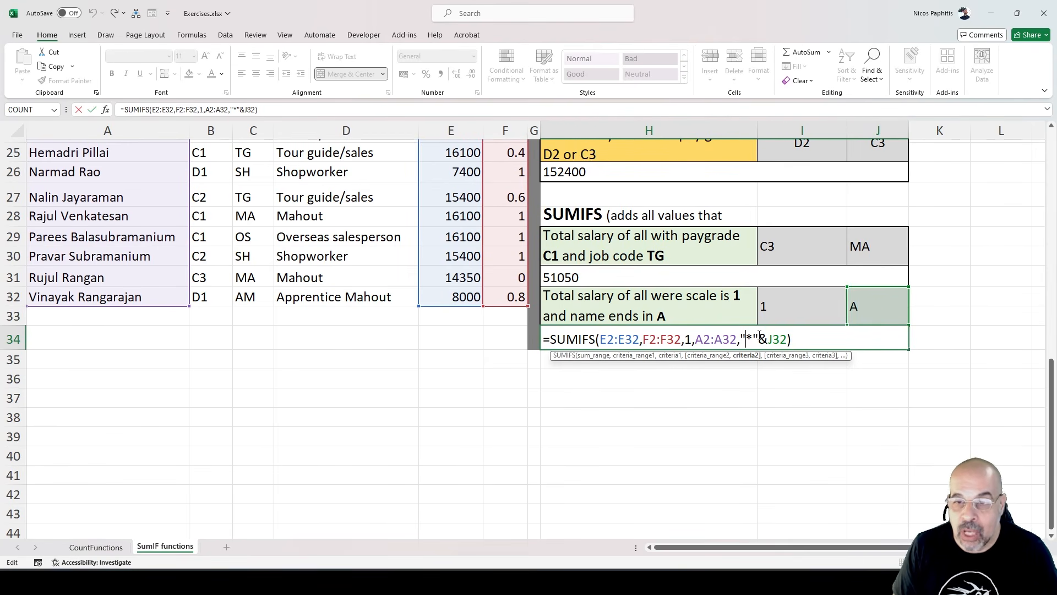
{"action": "left_click_drag", "start_coordinate": [757, 339], "coordinate": [788, 339]}
{"action": "key", "text": "BackSpace"}
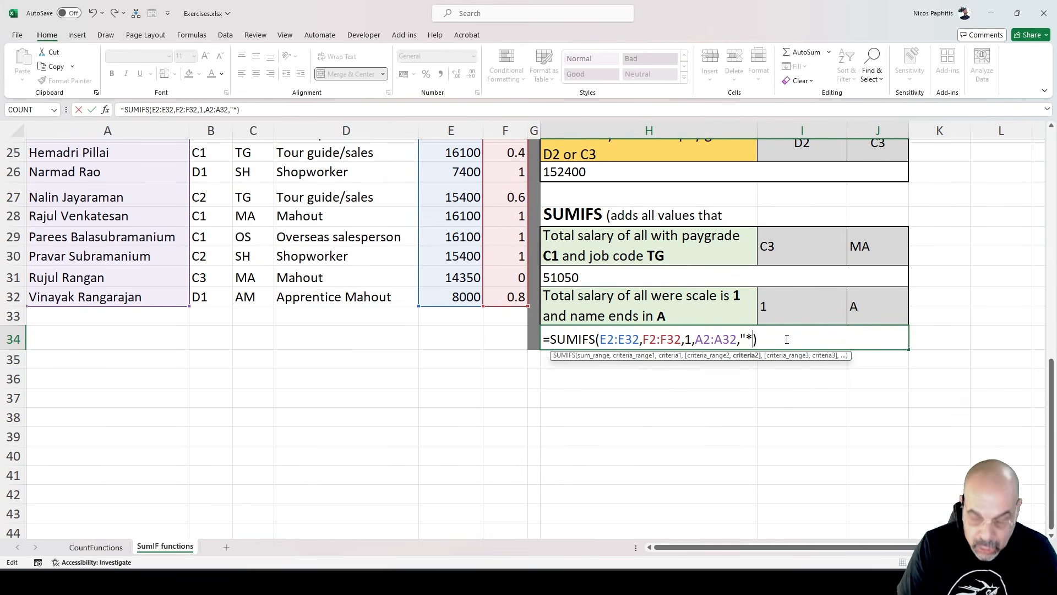
{"action": "type", "text": "J32\""}
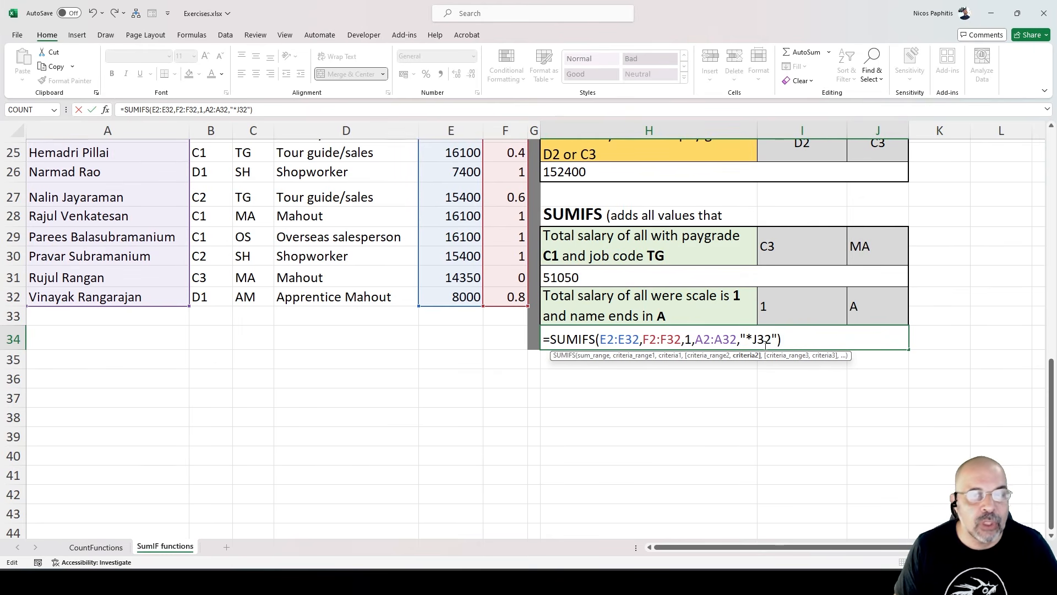
- Remove J32 from the quoted text in the H34 formula, leaving "*" as the name criterion
{"action": "left_click_drag", "start_coordinate": [777, 339], "coordinate": [746, 338]}
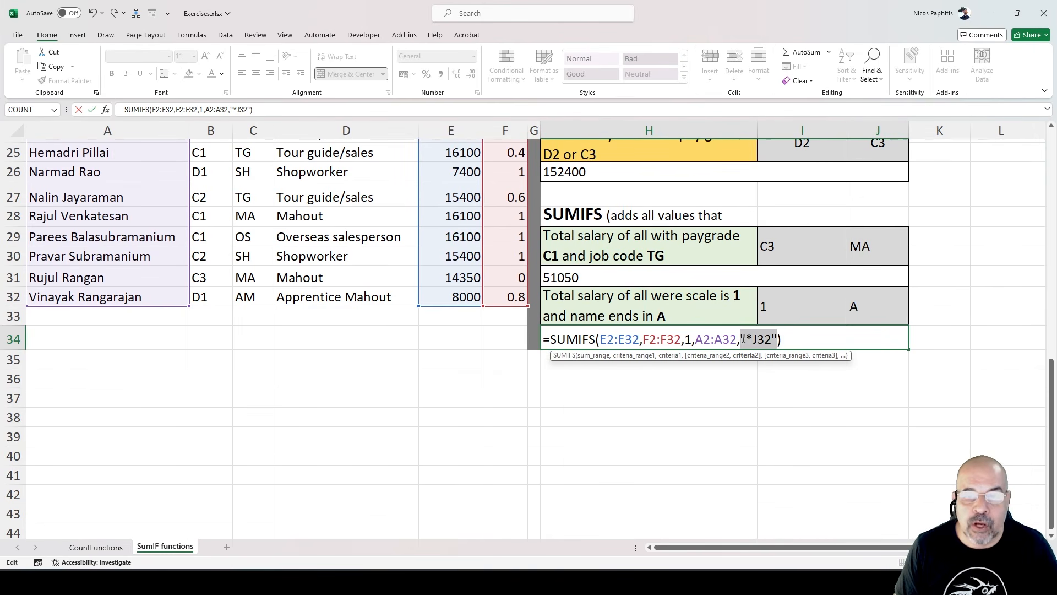
{"action": "left_click", "coordinate": [775, 339]}
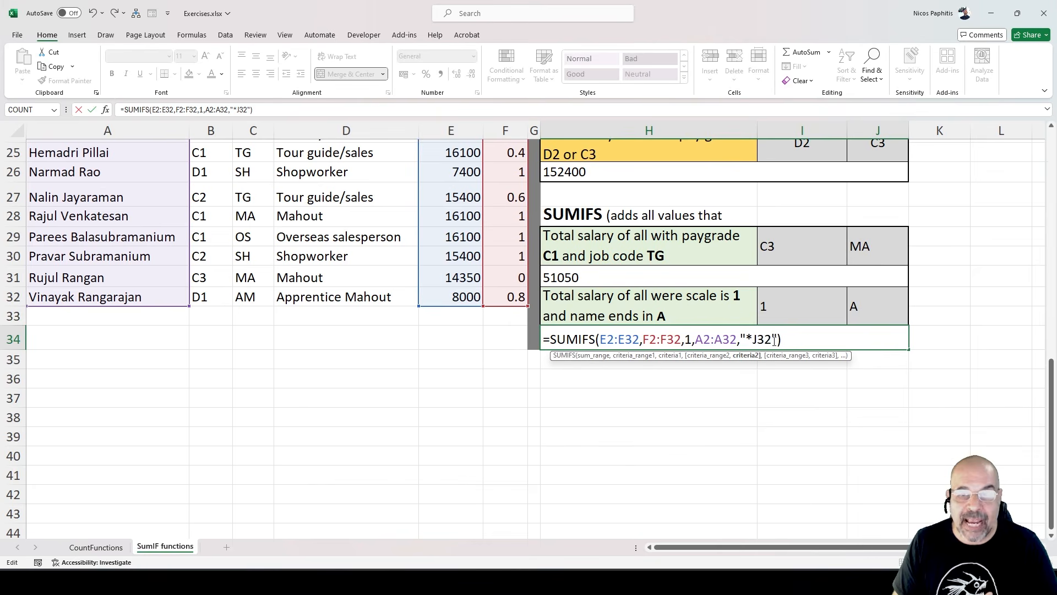
{"action": "left_click_drag", "start_coordinate": [771, 340], "coordinate": [754, 340]}
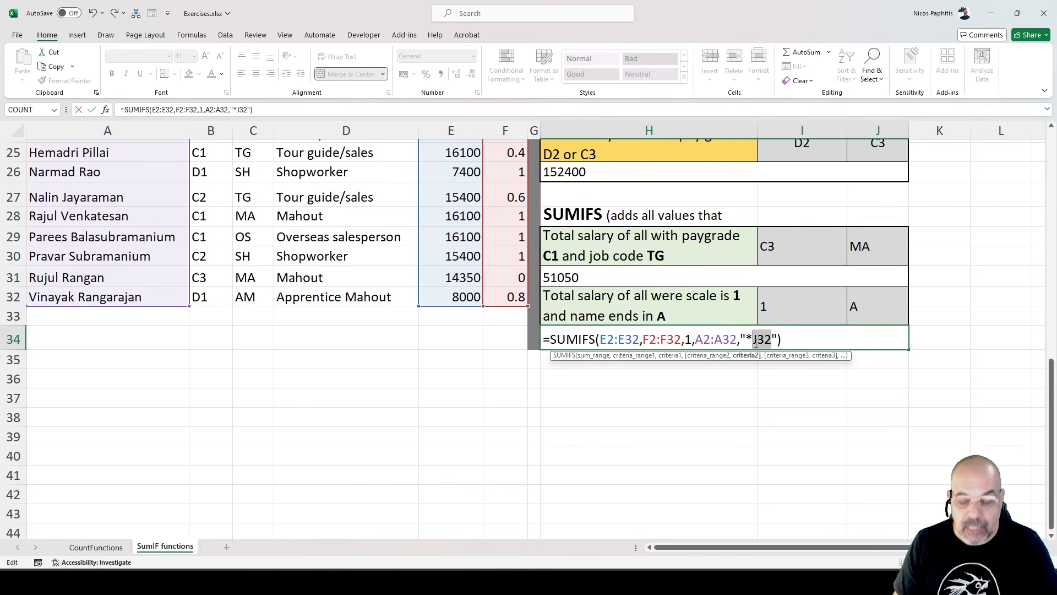
{"action": "key", "text": "BackSpace"}
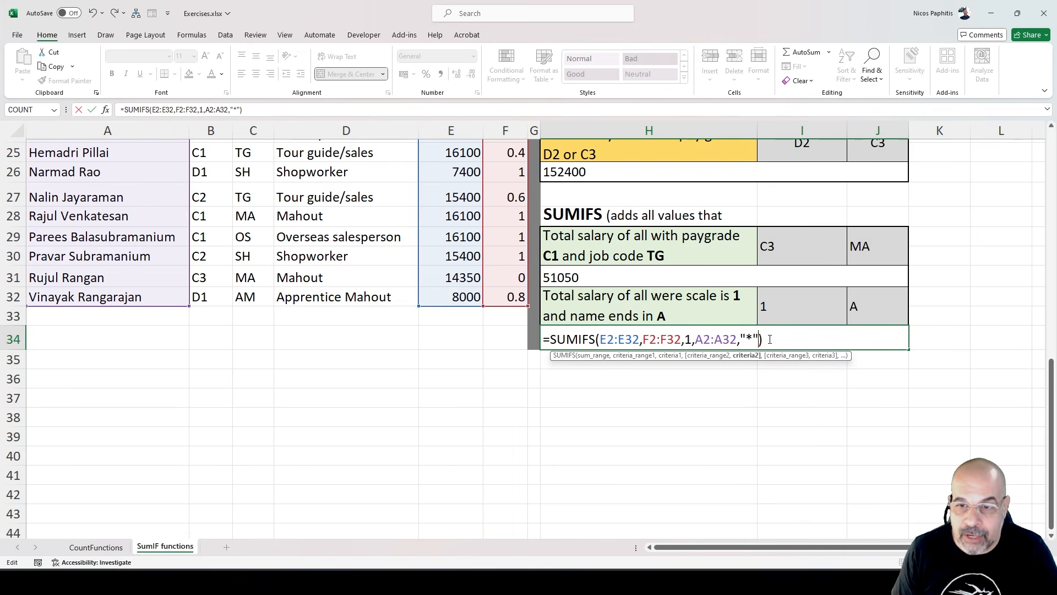
{"action": "left_click", "coordinate": [862, 304]}
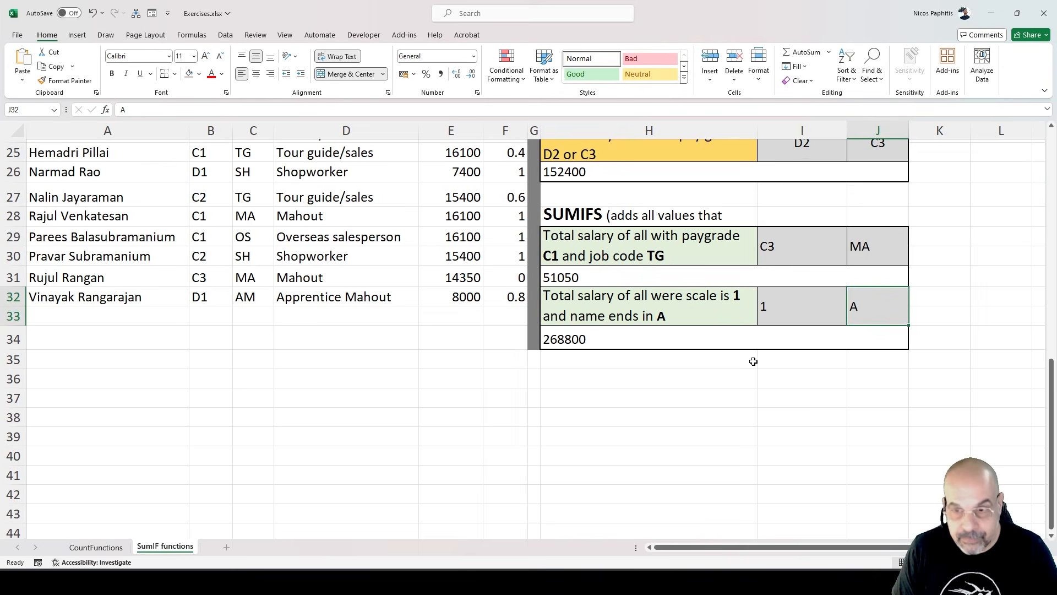
- Append &J32 after "*" in the H34 formula so the name criterion reads "*"&J32, and enter it
{"action": "double_click", "coordinate": [758, 342]}
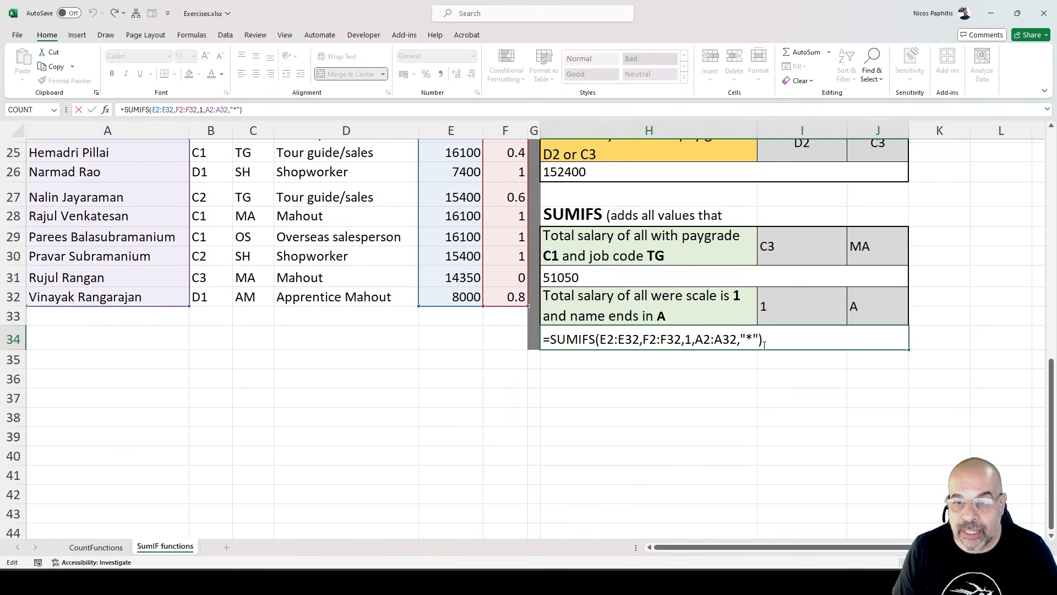
{"action": "left_click", "coordinate": [758, 338]}
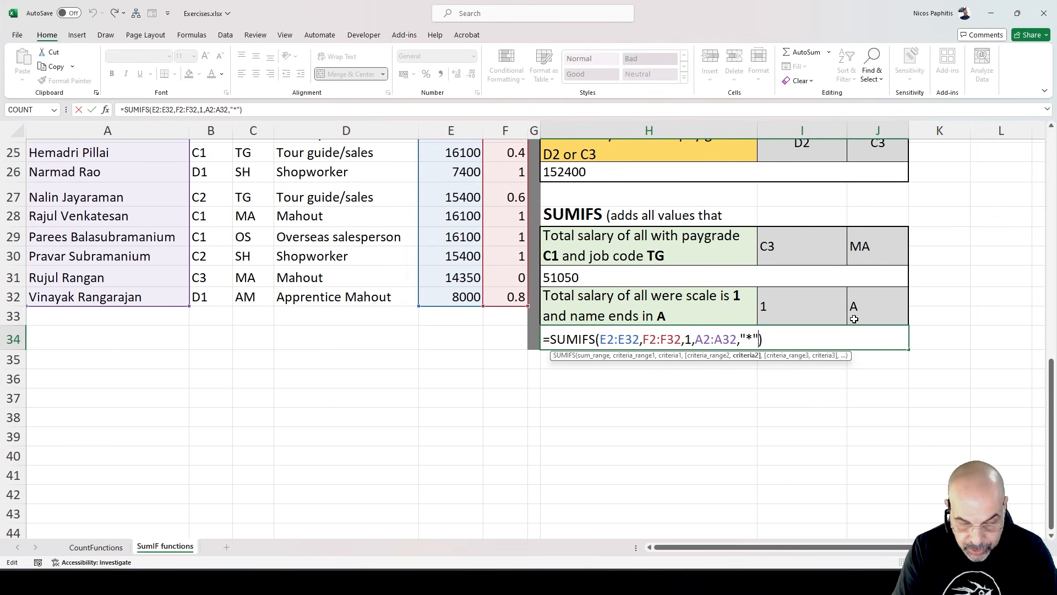
{"action": "type", "text": "&"}
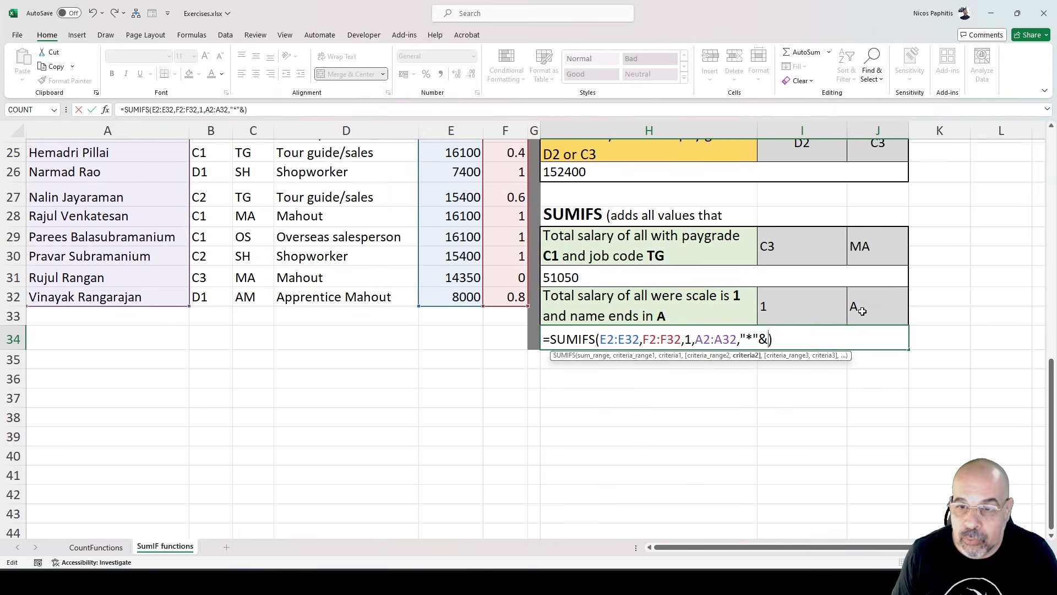
{"action": "left_click", "coordinate": [858, 308]}
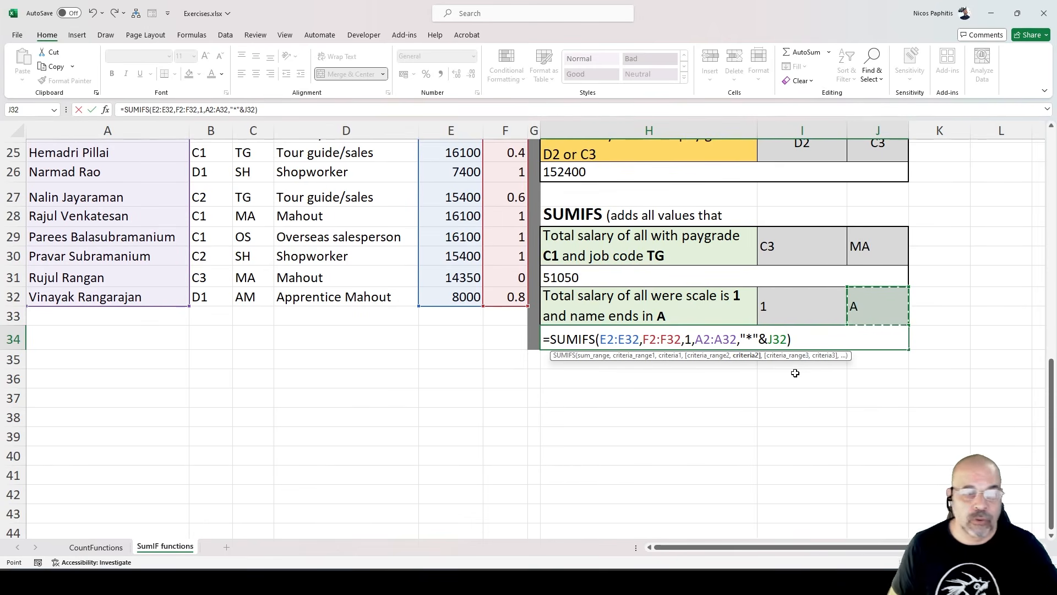
{"action": "left_click", "coordinate": [821, 341]}
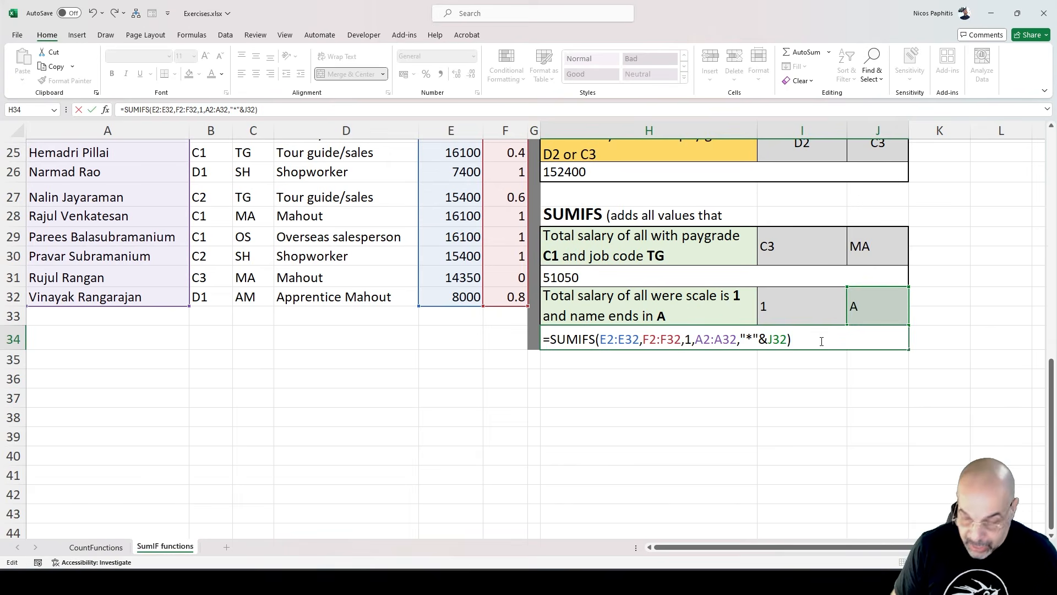
{"action": "key", "text": "Return"}
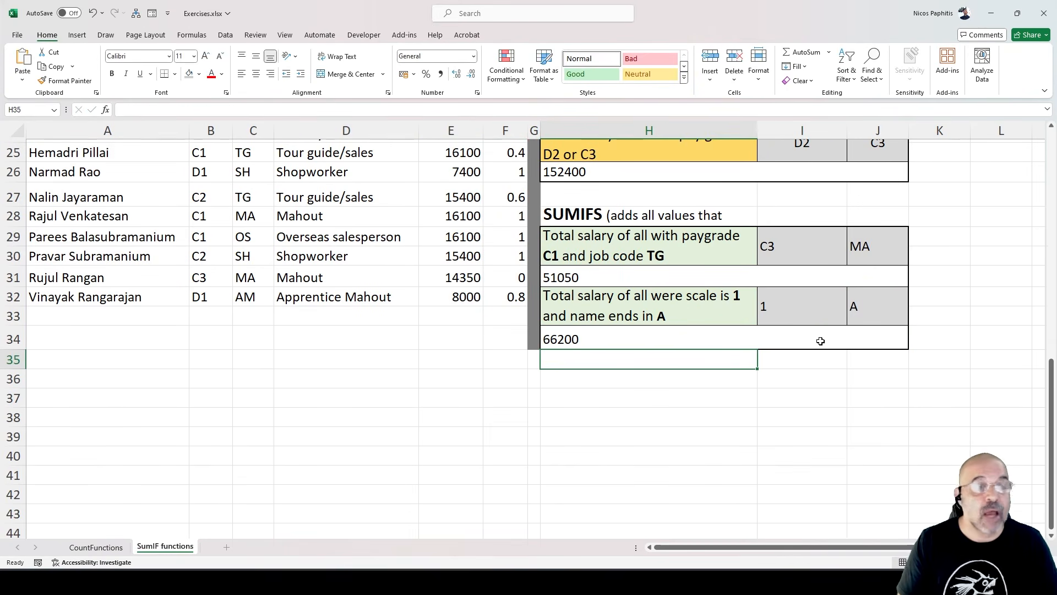
{"action": "scroll", "coordinate": [821, 340], "scroll_direction": "up", "scroll_amount": 4}
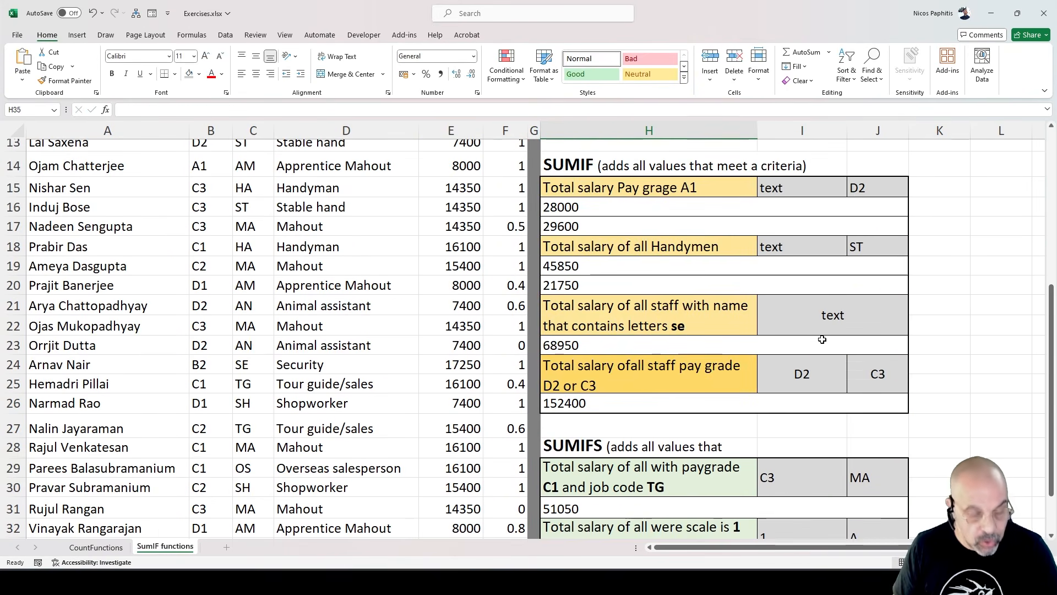